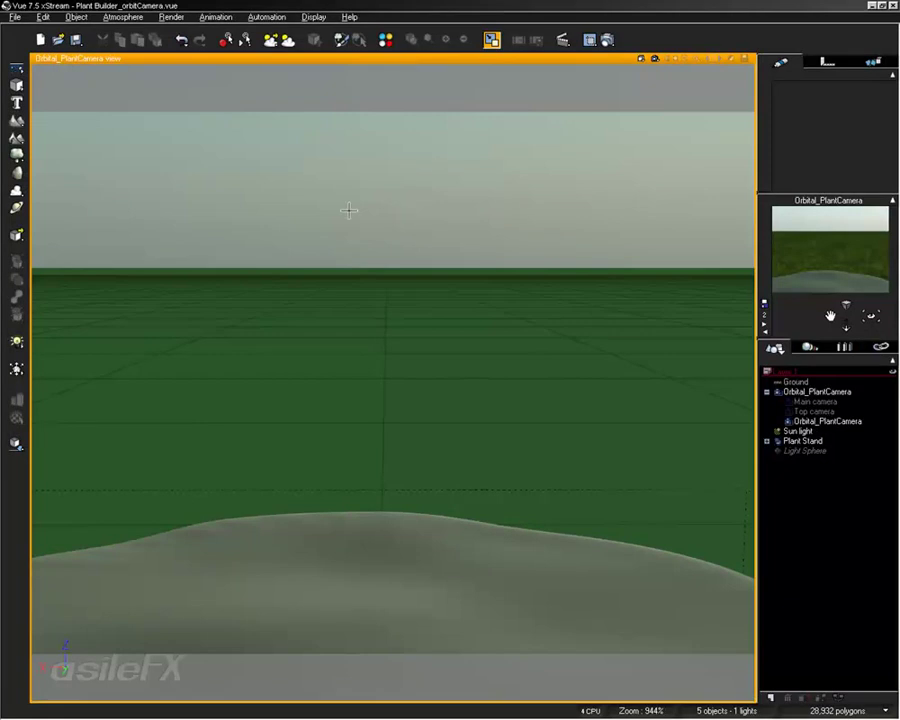
Add the Aralia from the Grasses - Plants collection and set its position to X 0 and Z 31.5 cm
{"action": "left_click", "coordinate": [16, 154]}
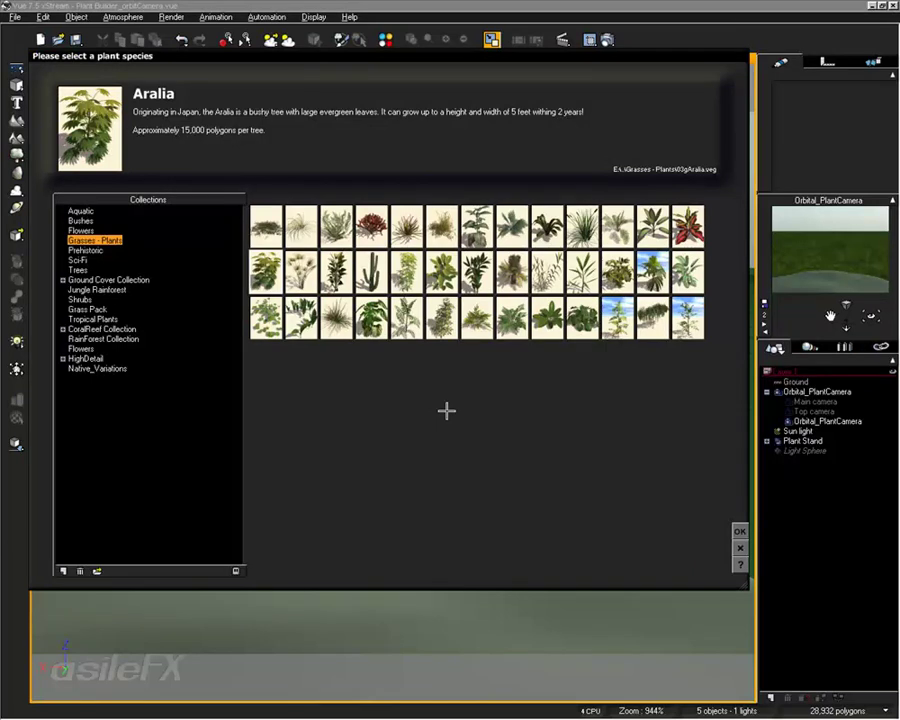
{"action": "left_click", "coordinate": [739, 531]}
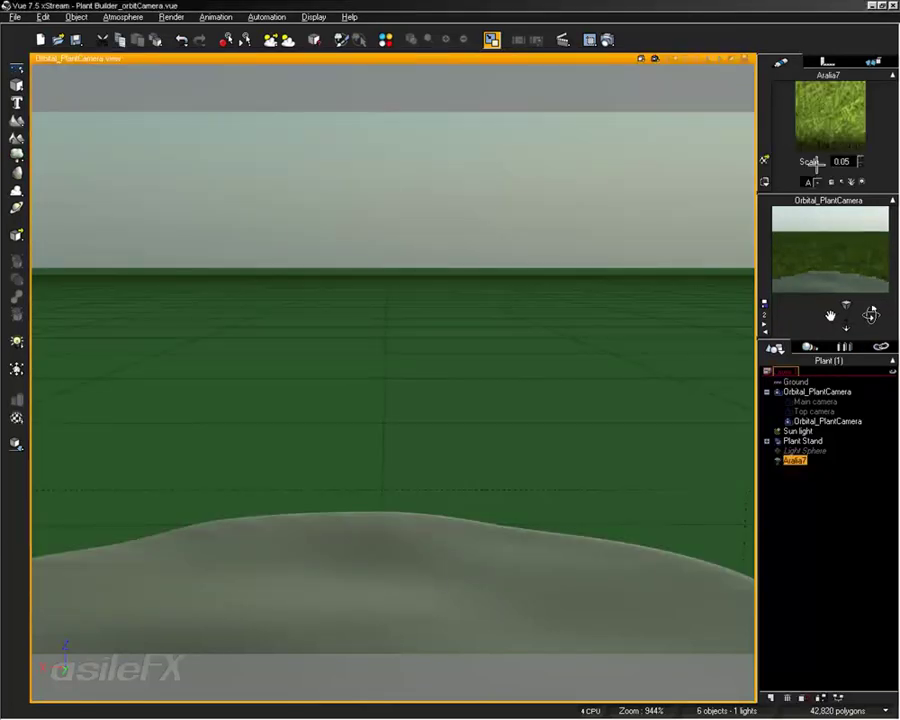
{"action": "left_click", "coordinate": [589, 40]}
{"action": "type", "text": "0"}
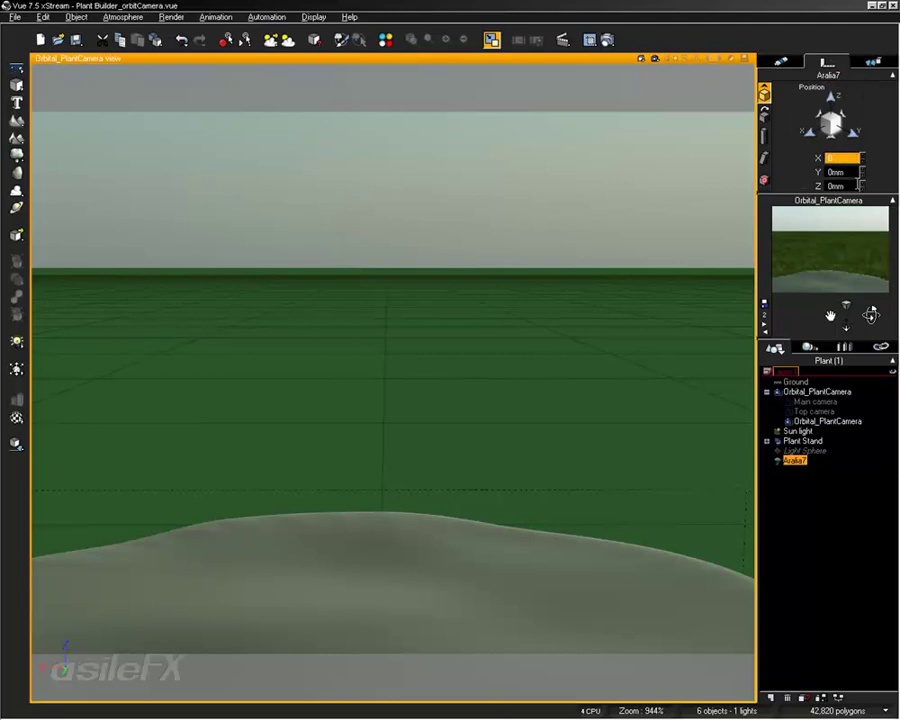
{"action": "key", "text": "Tab"}
{"action": "key", "text": "Tab"}
{"action": "type", "text": "31.5"}
{"action": "key", "text": "Return"}
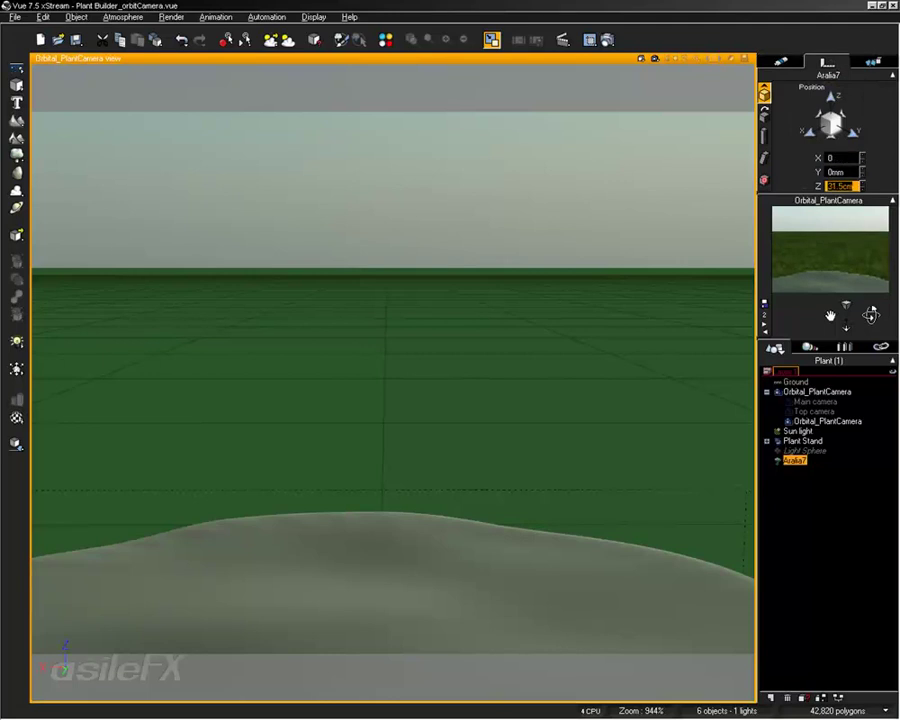
Raise the Aralia to Z 2.62 m and lower it to about 2.11 m onto the plant stand
{"action": "type", "text": "621"}
{"action": "key", "text": "Return"}
{"action": "type", "text": "262"}
{"action": "key", "text": "Return"}
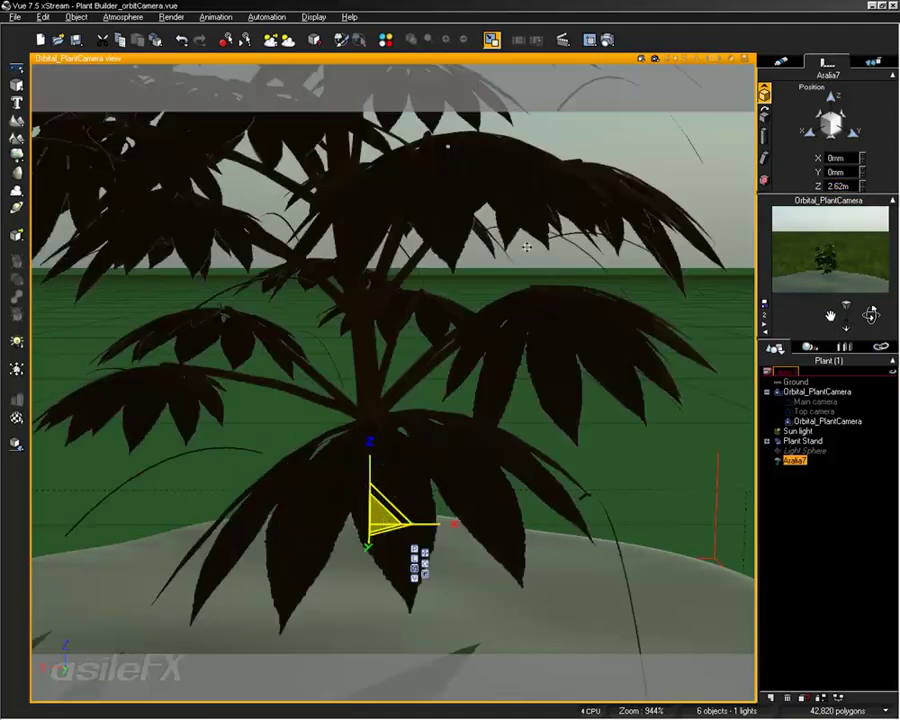
{"action": "left_click_drag", "start_coordinate": [489, 360], "coordinate": [458, 500]}
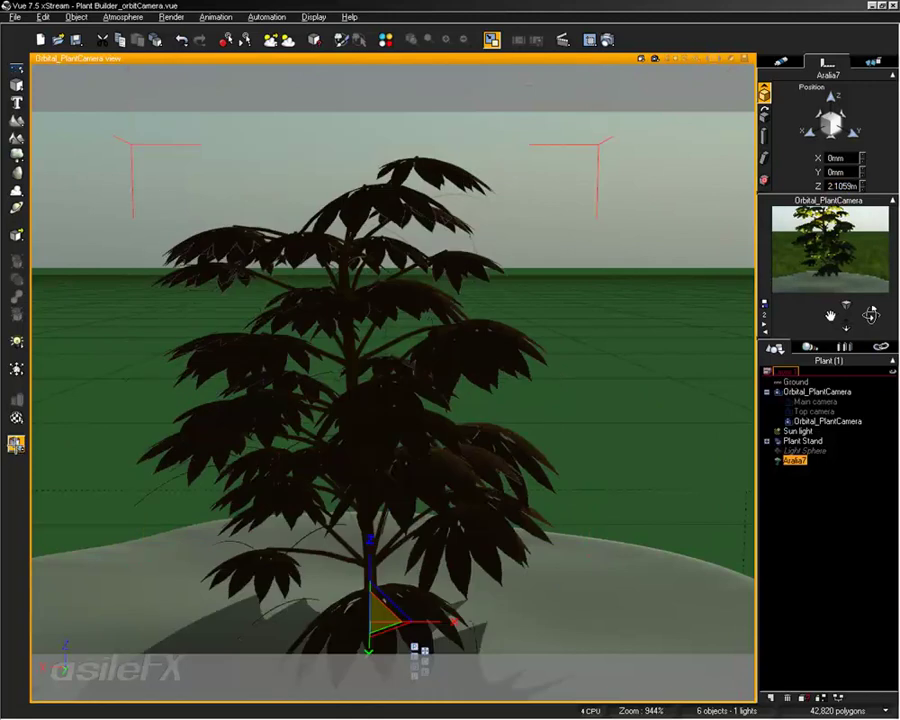
{"action": "middle_click_drag", "start_coordinate": [532, 470], "coordinate": [615, 255]}
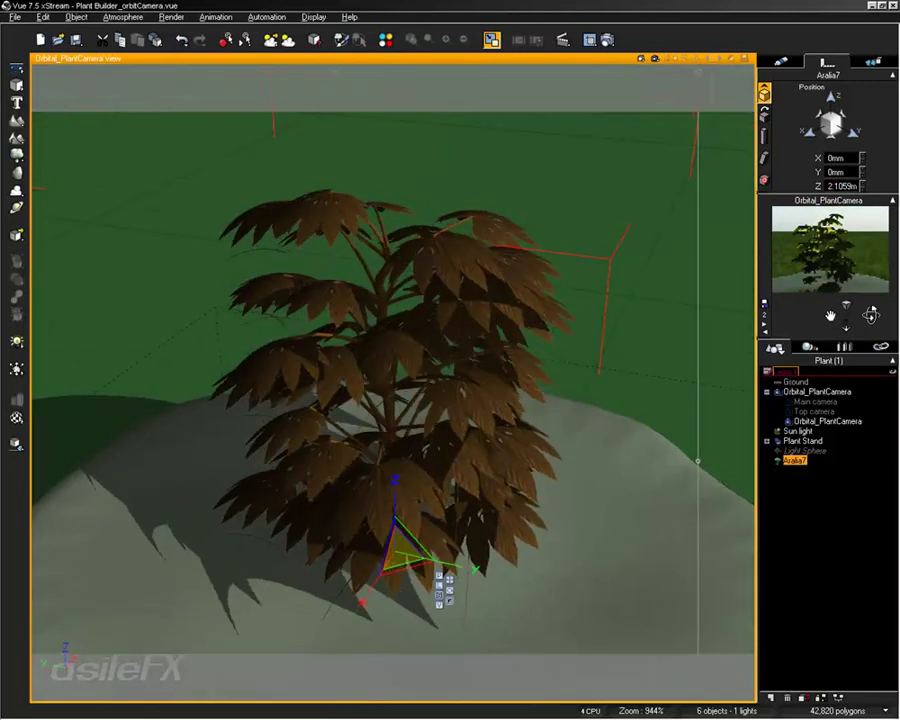
Open the Aralia for editing and examine the leaf's hooking point on the branch in the Leaf Editor
{"action": "left_click", "coordinate": [781, 62]}
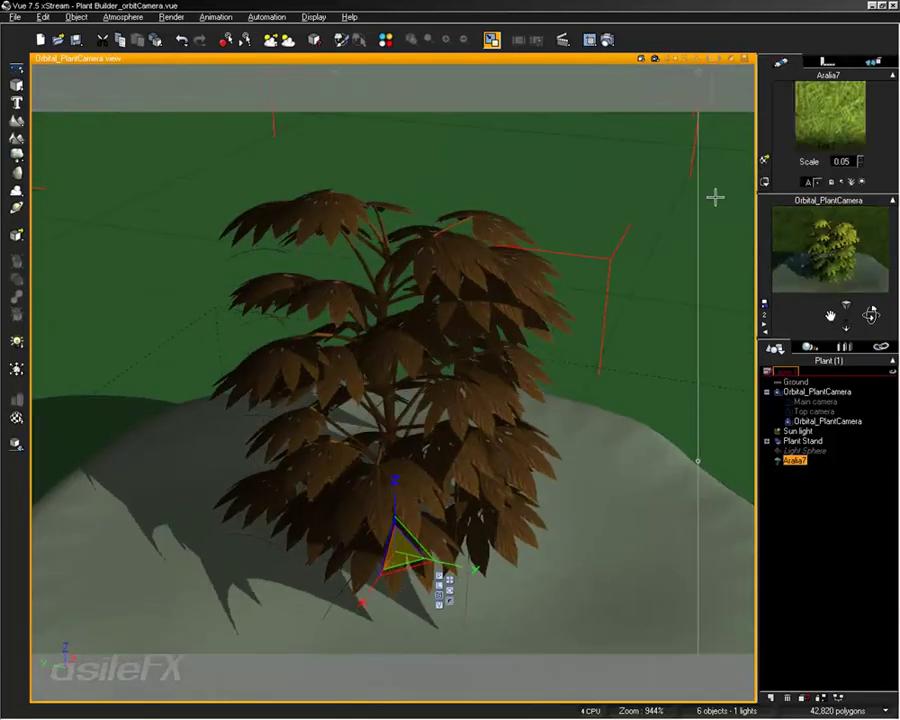
{"action": "right_click", "coordinate": [426, 377]}
{"action": "left_click", "coordinate": [456, 274]}
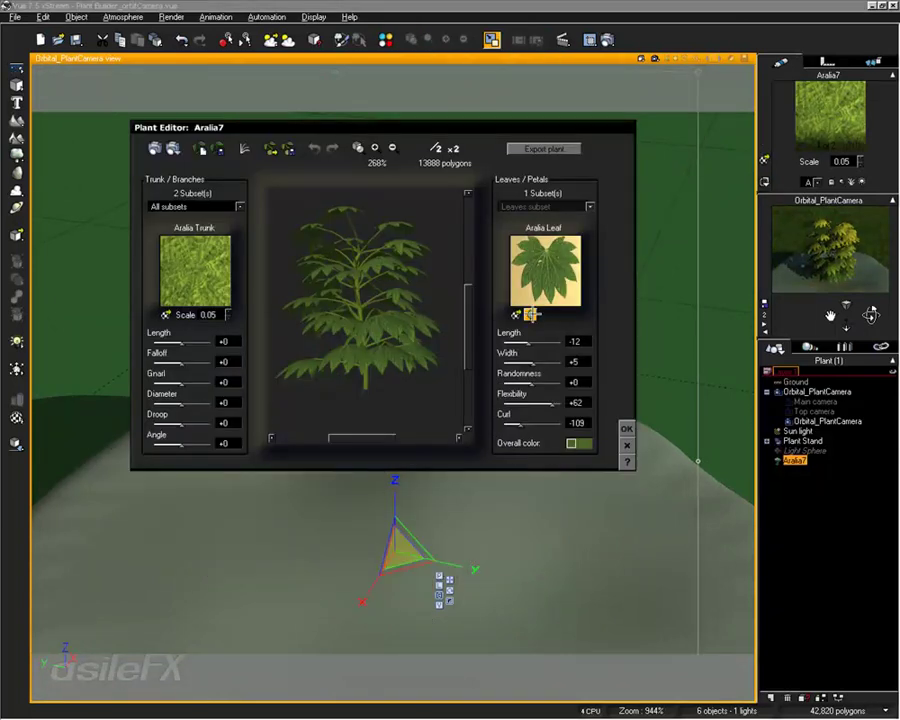
{"action": "left_click", "coordinate": [531, 313]}
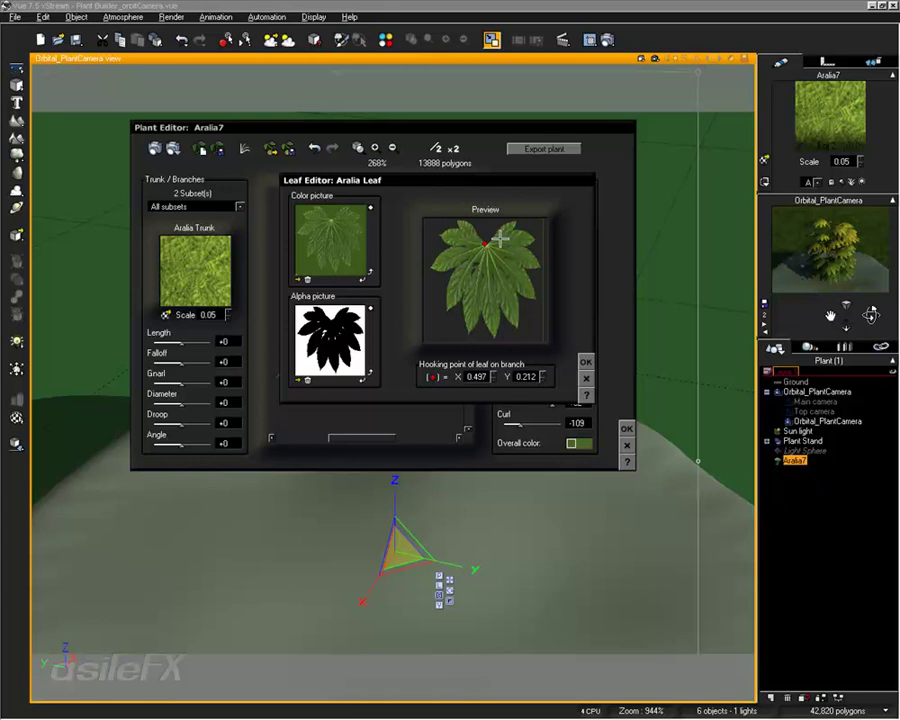
{"action": "left_click", "coordinate": [486, 377]}
{"action": "left_click", "coordinate": [529, 373]}
{"action": "left_click", "coordinate": [435, 378]}
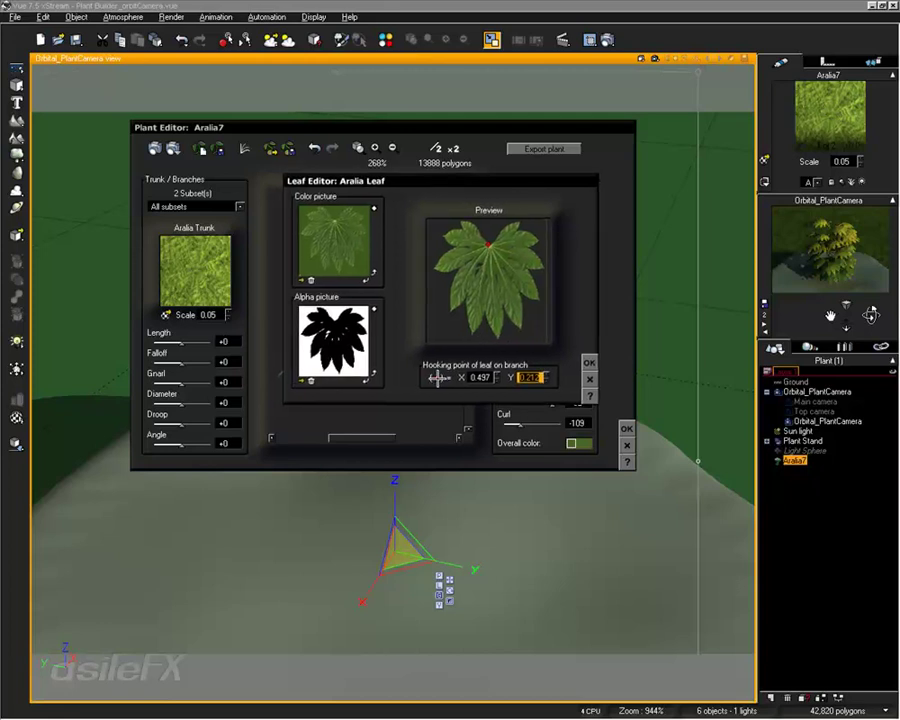
{"action": "left_click_drag", "start_coordinate": [484, 287], "coordinate": [518, 222]}
{"action": "mouse_move", "coordinate": [516, 225]}
{"action": "left_mouse_down"}
{"action": "mouse_move", "coordinate": [462, 187]}
{"action": "mouse_move", "coordinate": [461, 224]}
{"action": "left_mouse_up"}
{"action": "left_click", "coordinate": [589, 362]}
Inspect how the leaves attach to the Aralia's branches in the editor preview, and accept the plant
{"action": "left_click_drag", "start_coordinate": [343, 287], "coordinate": [432, 306]}
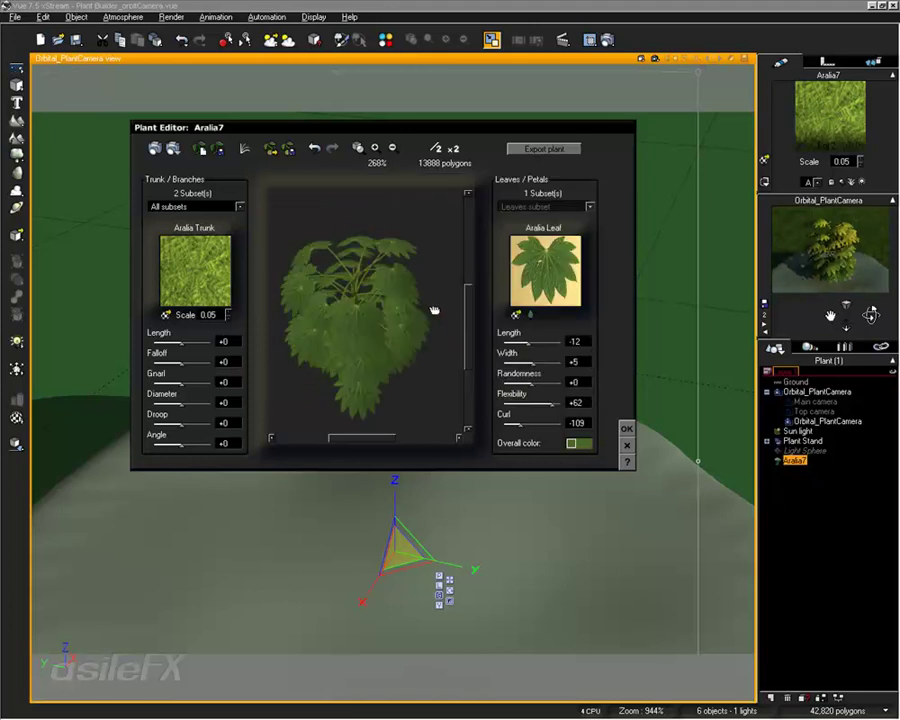
{"action": "left_click", "coordinate": [375, 147]}
{"action": "left_click_drag", "start_coordinate": [375, 283], "coordinate": [388, 302]}
{"action": "left_click", "coordinate": [627, 428]}
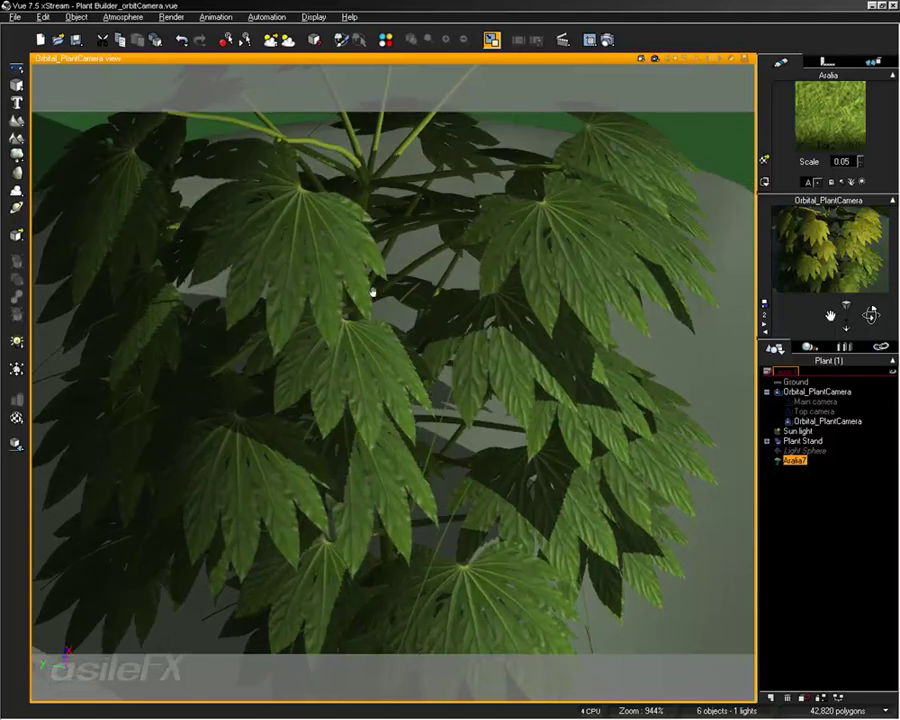
Reopen the Aralia for editing and start saving it as a plant species file named Custom Plant_0001
{"action": "right_click", "coordinate": [428, 296]}
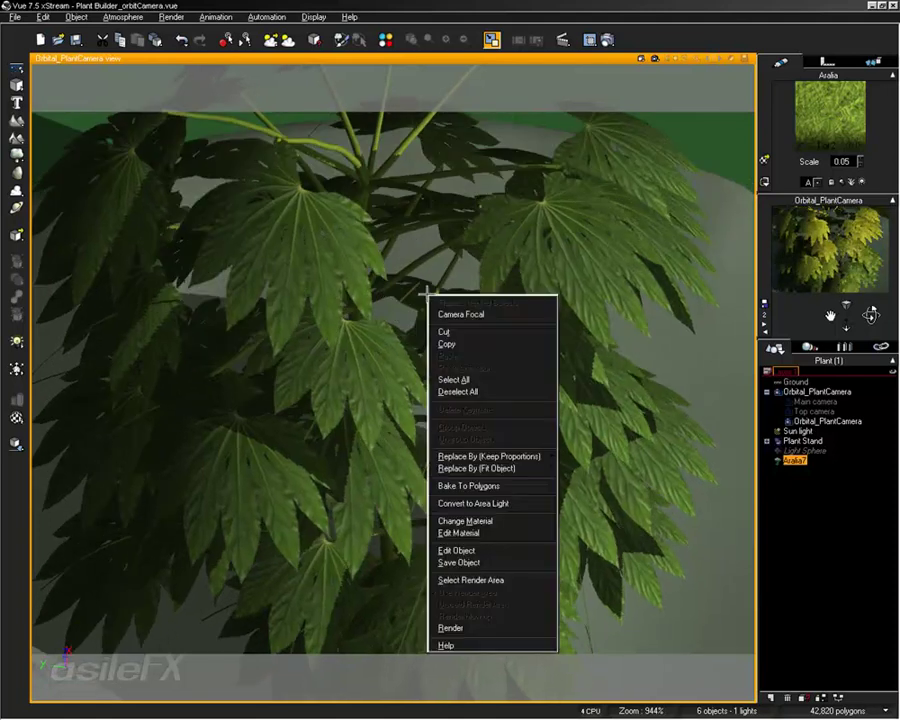
{"action": "left_click", "coordinate": [456, 550]}
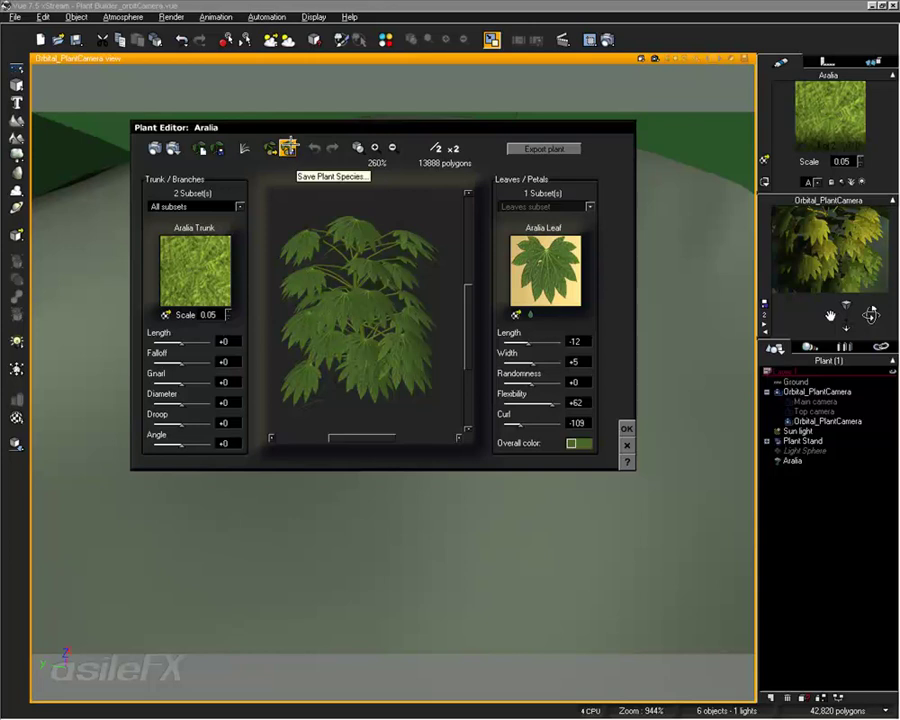
{"action": "left_click", "coordinate": [288, 147]}
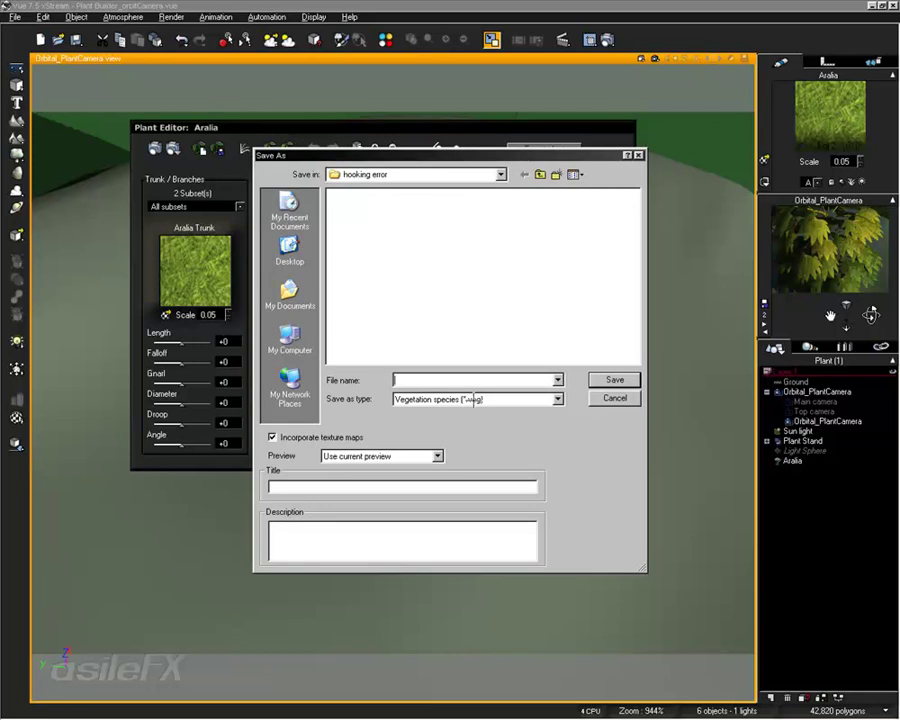
{"action": "type", "text": "Custom Pl"}
{"action": "type", "text": "ant_0001"}
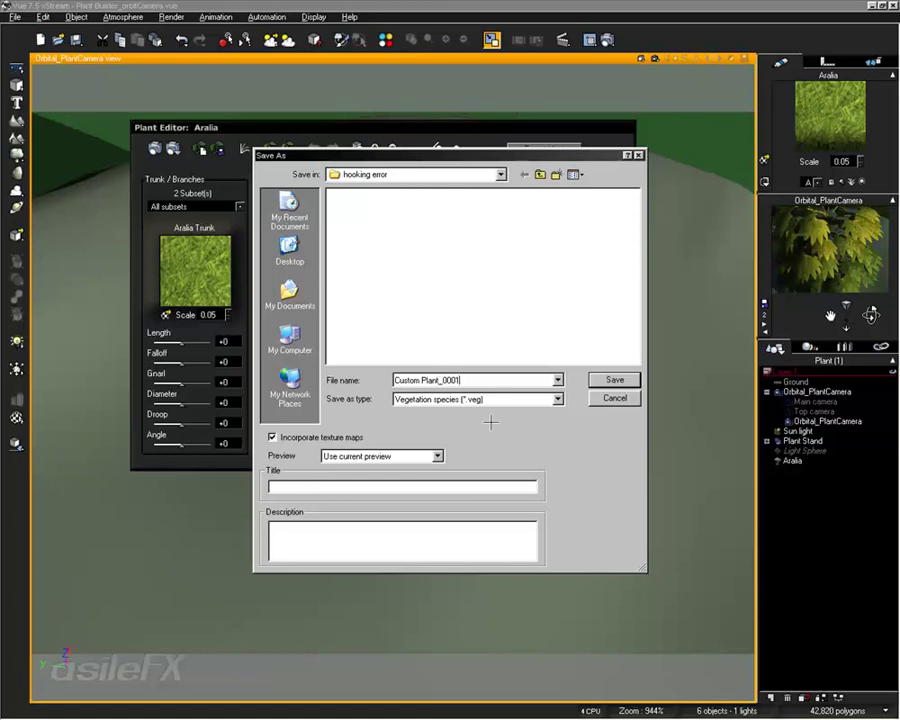
Give the species file the title "Custom Plant" and the description "Base Species: Aralia", and save it
{"action": "left_click", "coordinate": [295, 486]}
{"action": "type", "text": "Custom Plant"}
{"action": "left_click", "coordinate": [418, 539]}
{"action": "type", "text": "Base Species:"}
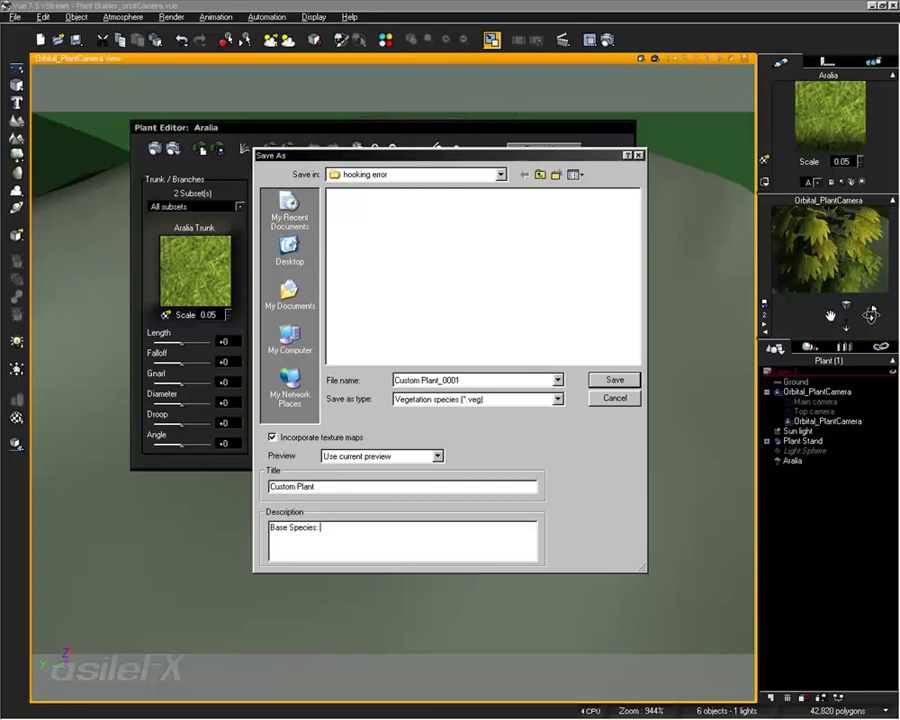
{"action": "type", "text": "Aralia"}
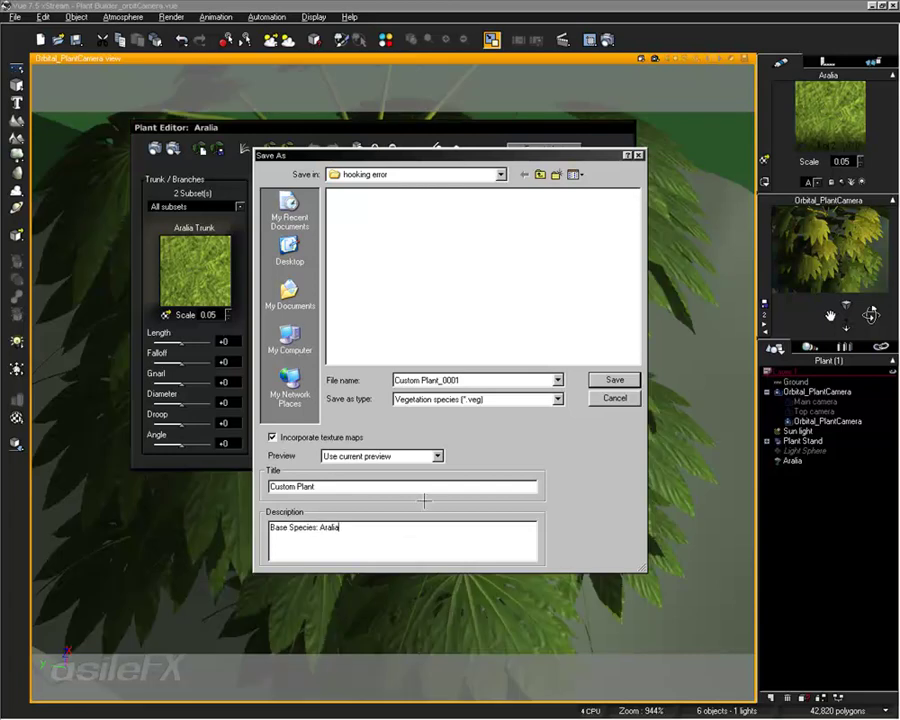
{"action": "left_click", "coordinate": [608, 380]}
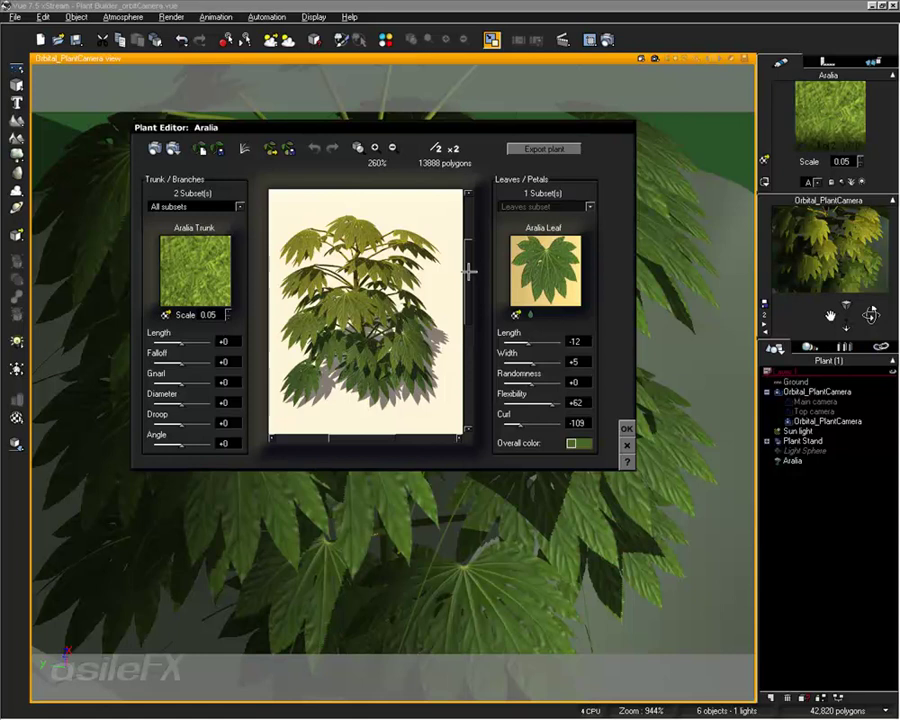
Close the Plant Editor and delete the Aralia from the scene
{"action": "left_click_drag", "start_coordinate": [468, 267], "coordinate": [473, 315]}
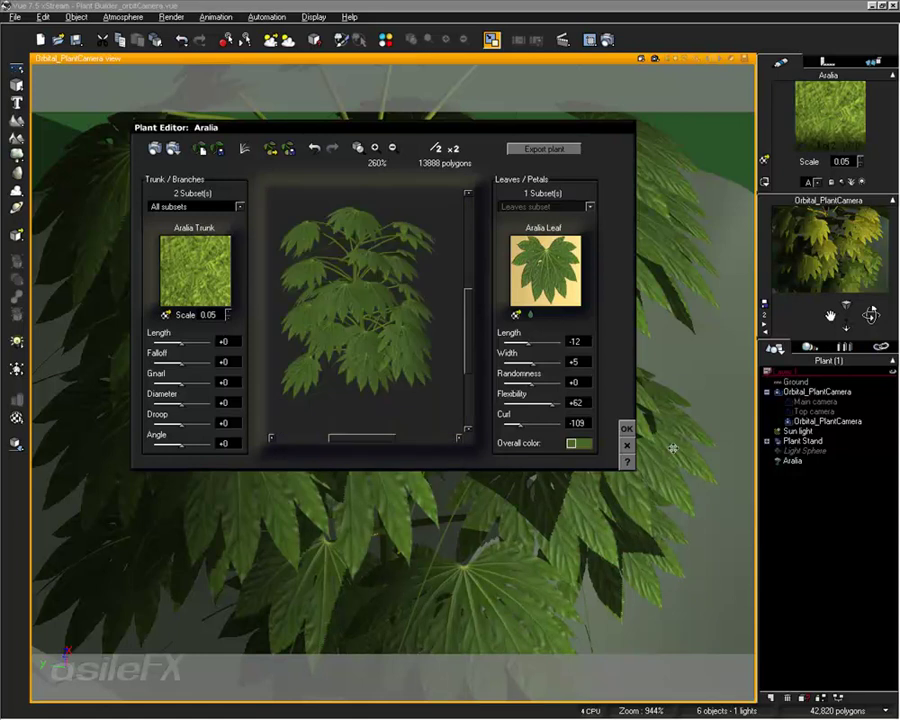
{"action": "left_click", "coordinate": [626, 427]}
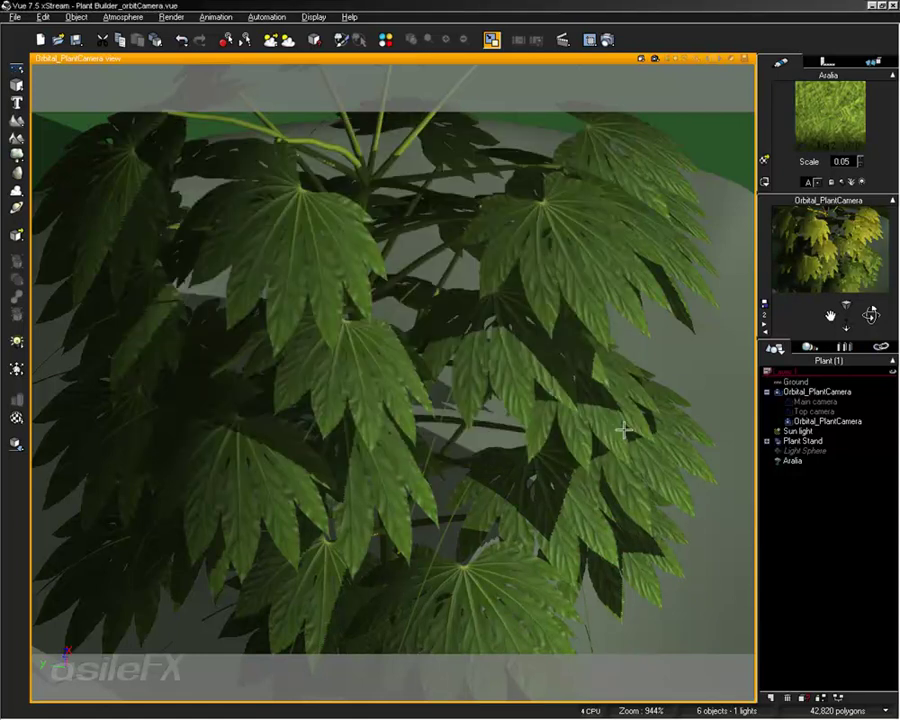
{"action": "left_click", "coordinate": [558, 326]}
{"action": "key", "text": "Delete"}
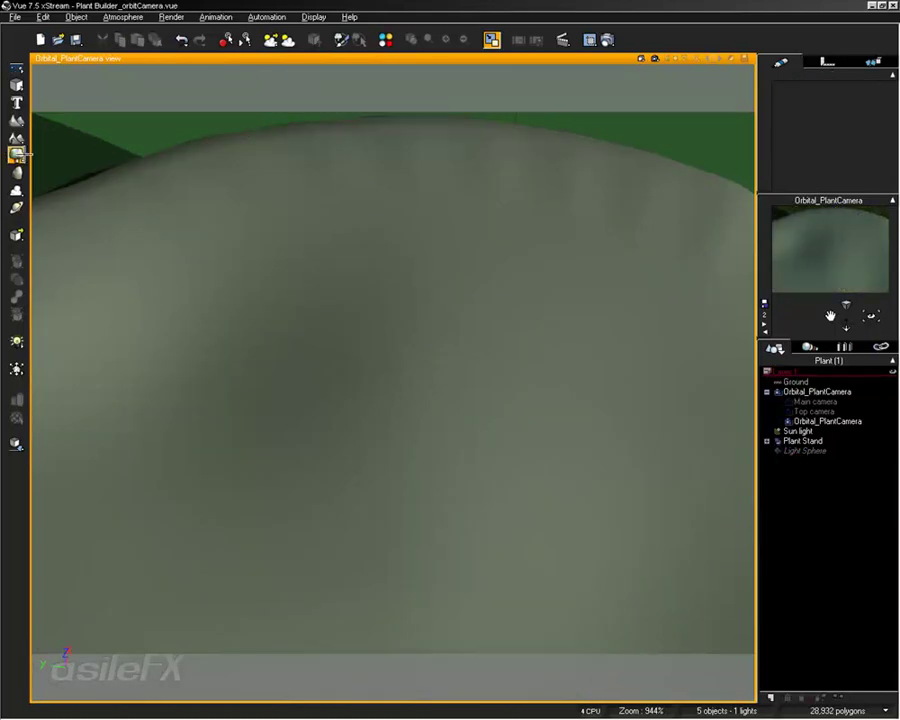
Load the saved species Custom Plant_0001.veg from the hooking error folder into the scene
{"action": "right_click", "coordinate": [19, 153]}
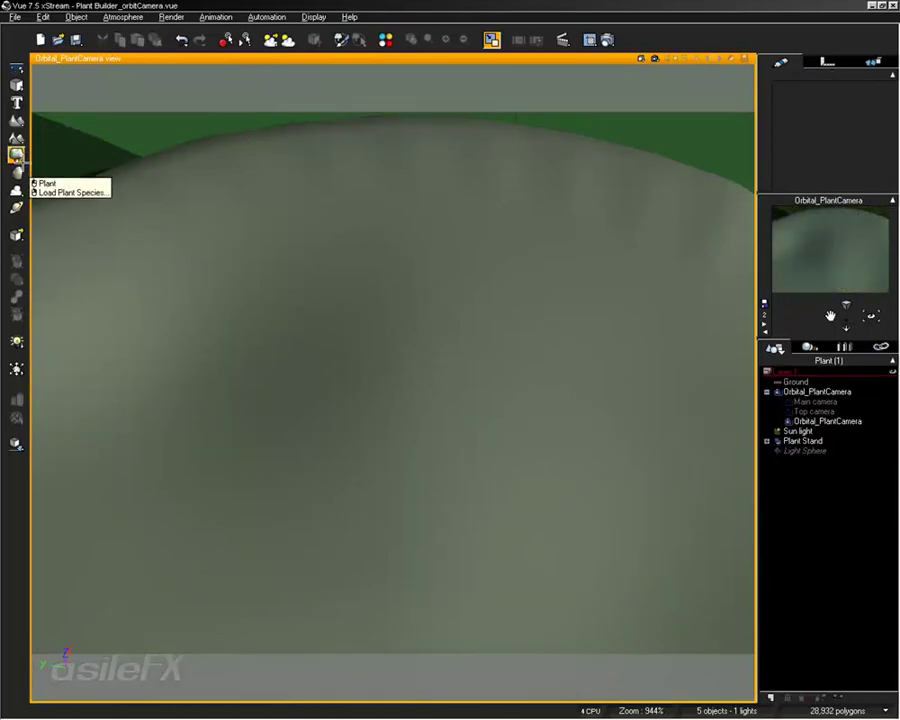
{"action": "right_click", "coordinate": [20, 162]}
{"action": "right_click", "coordinate": [21, 158]}
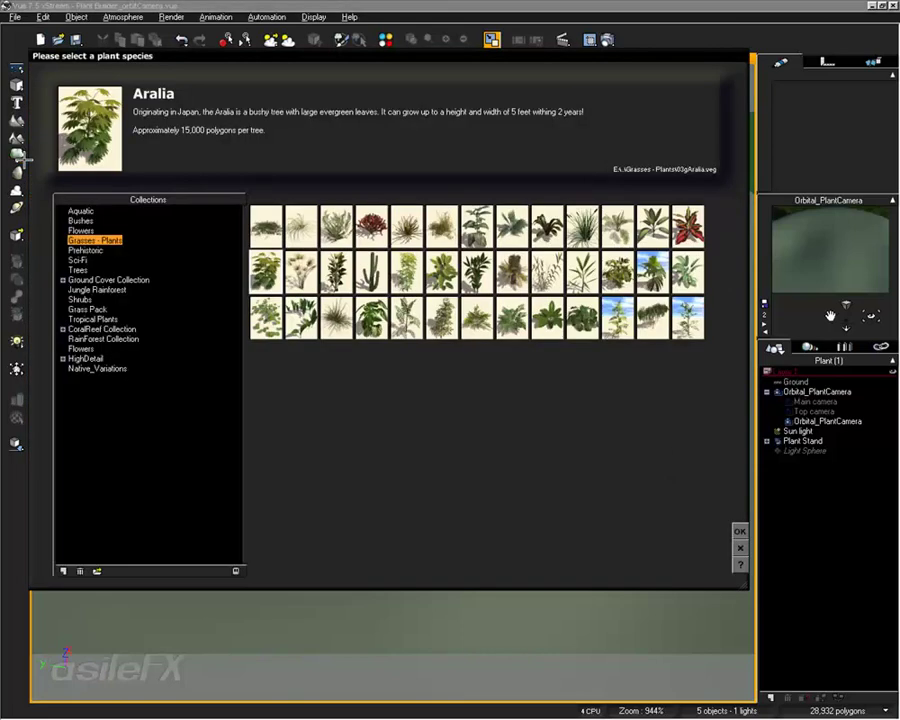
{"action": "left_click", "coordinate": [97, 570]}
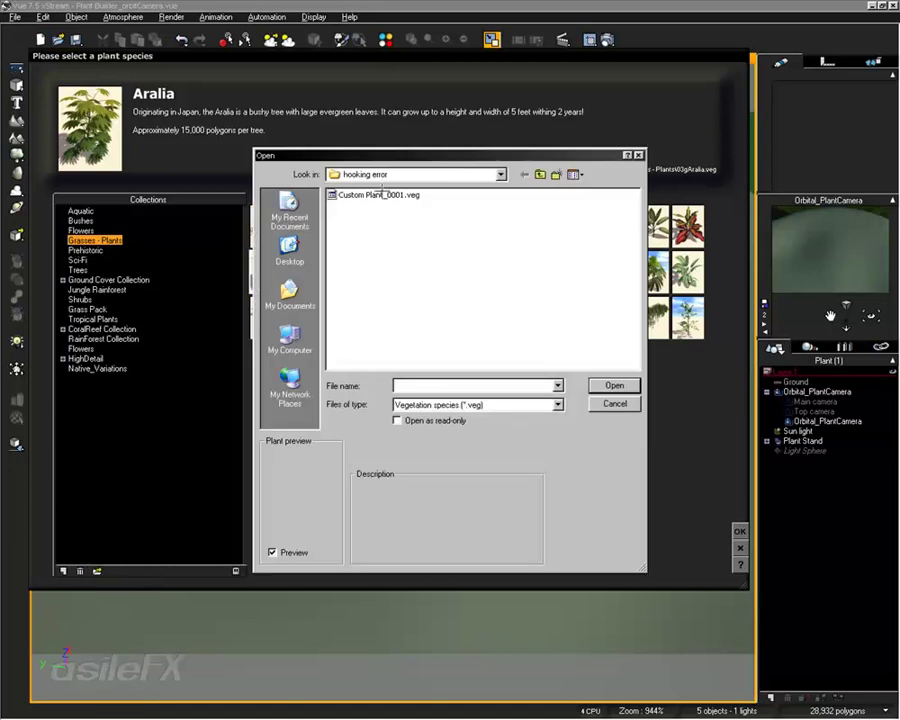
{"action": "left_click", "coordinate": [368, 193]}
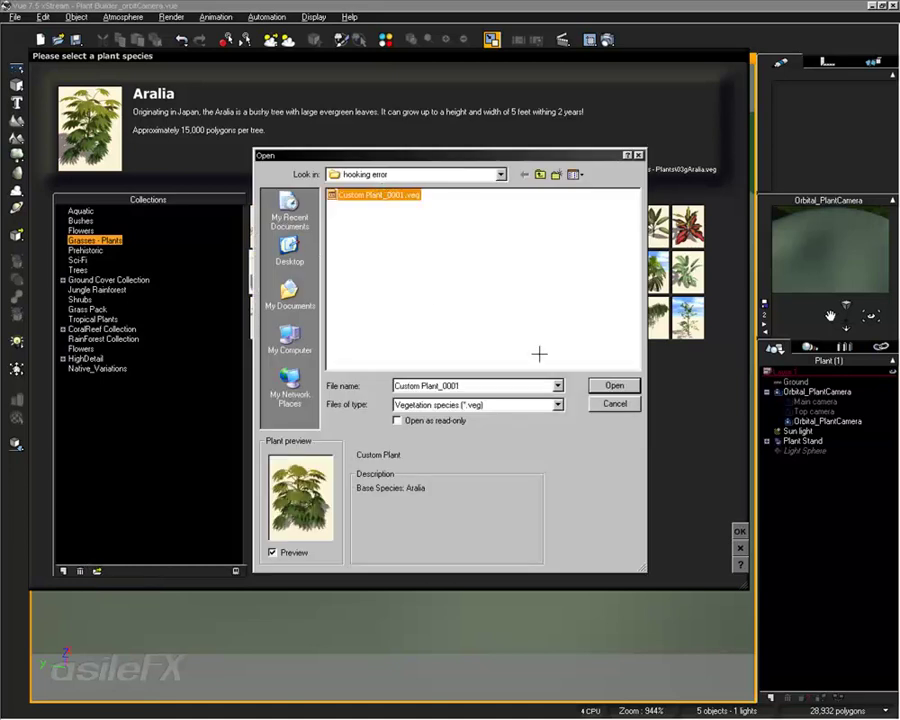
{"action": "left_click", "coordinate": [614, 386]}
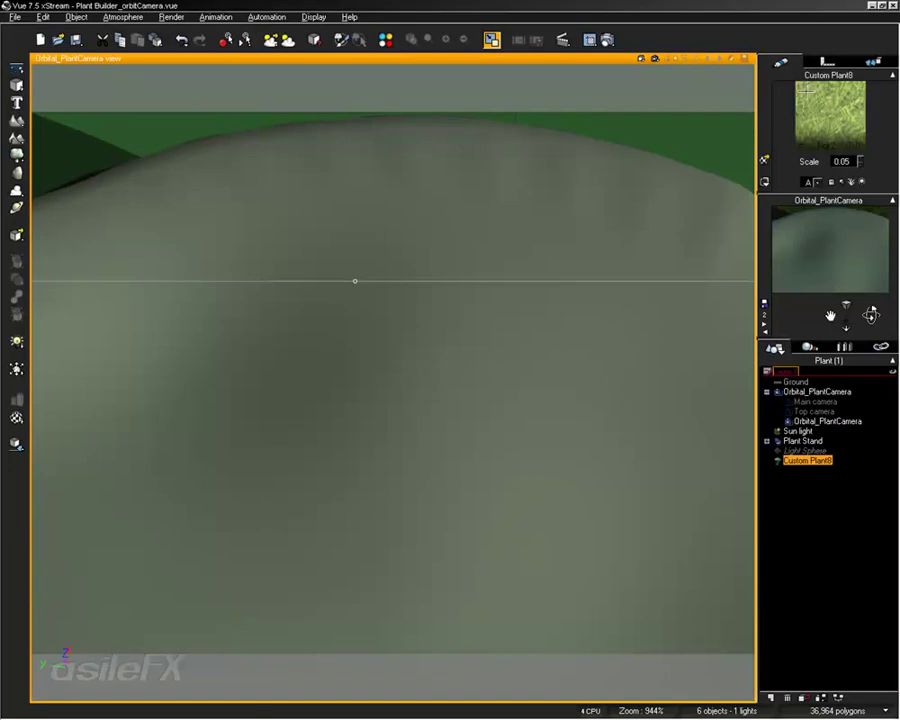
Set the custom plant's position to X 0 and Z 2 m
{"action": "left_click", "coordinate": [830, 62]}
{"action": "double_click", "coordinate": [837, 158]}
{"action": "type", "text": "0"}
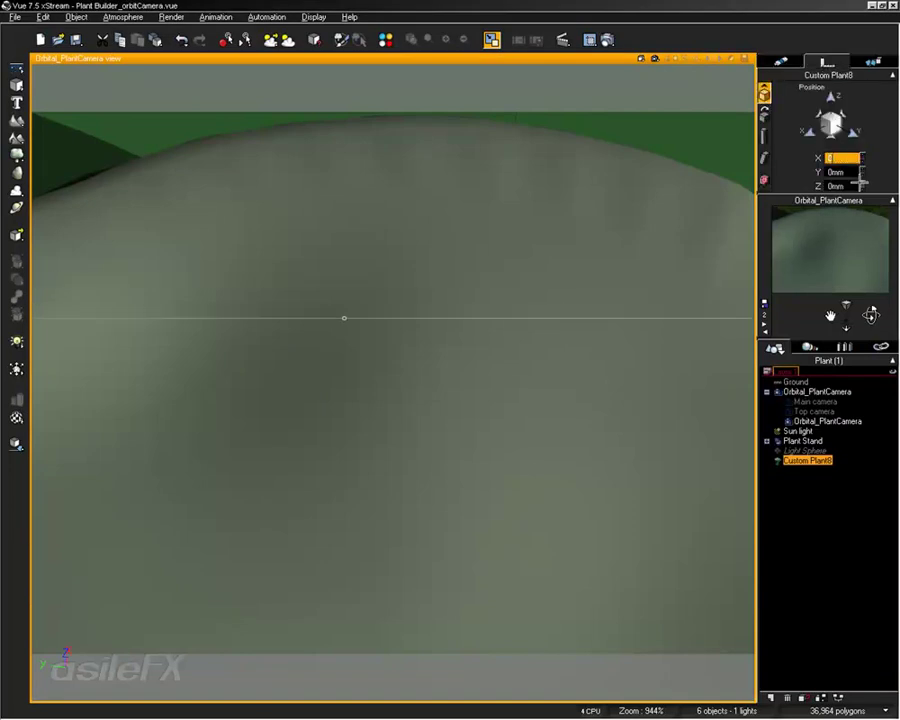
{"action": "left_click", "coordinate": [830, 185]}
{"action": "type", "text": "0"}
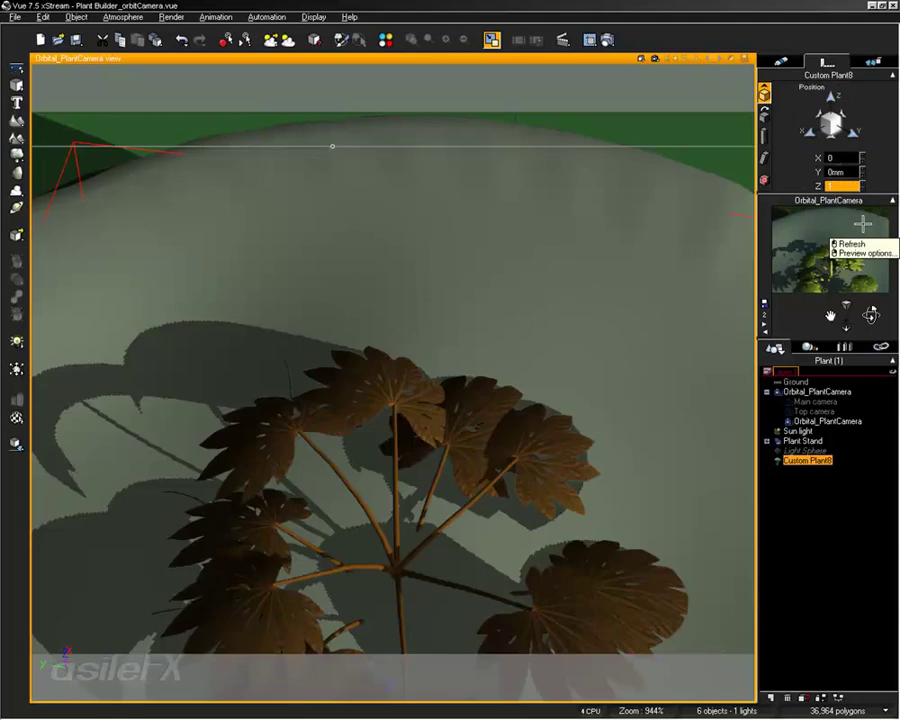
{"action": "key", "text": "Return"}
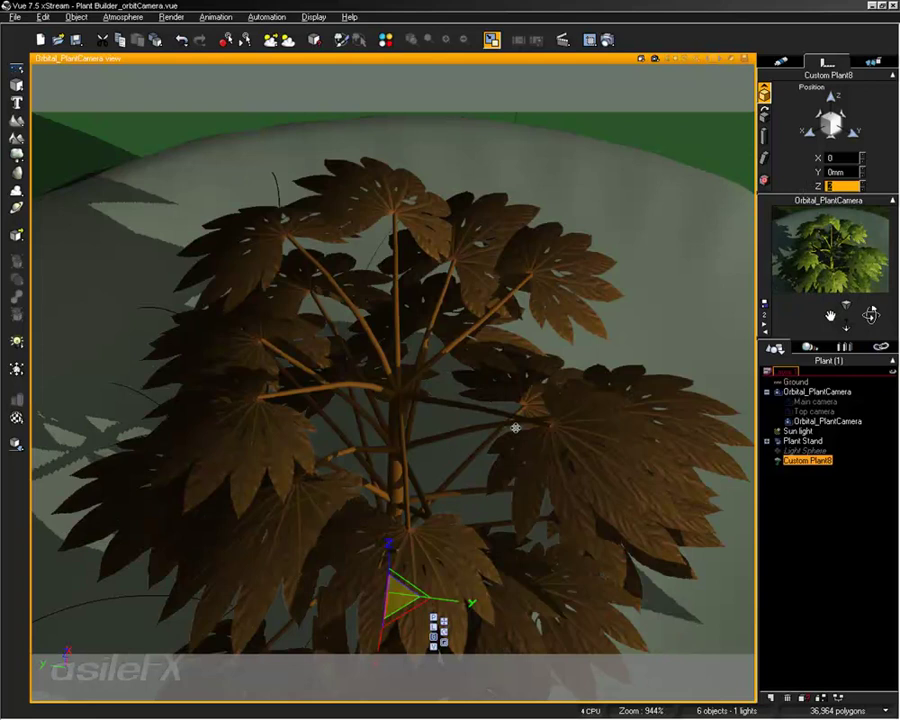
Open the custom plant for editing, check its leaf's hooking point without changing it, and inspect the leaf attachment in the preview
{"action": "right_click_drag", "start_coordinate": [416, 420], "coordinate": [381, 407]}
{"action": "left_click", "coordinate": [411, 302]}
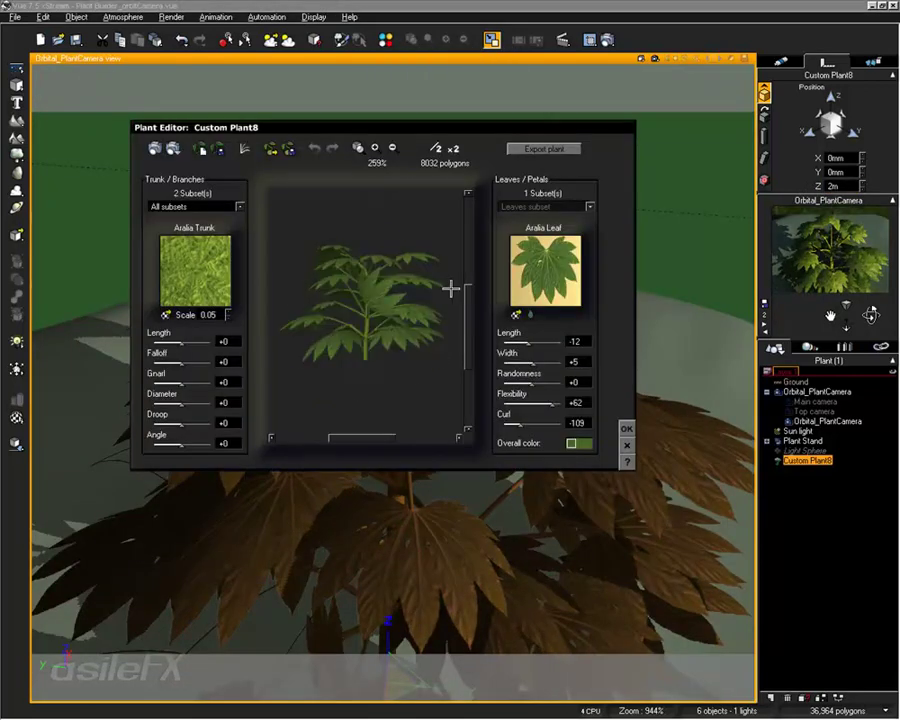
{"action": "double_click", "coordinate": [386, 222]}
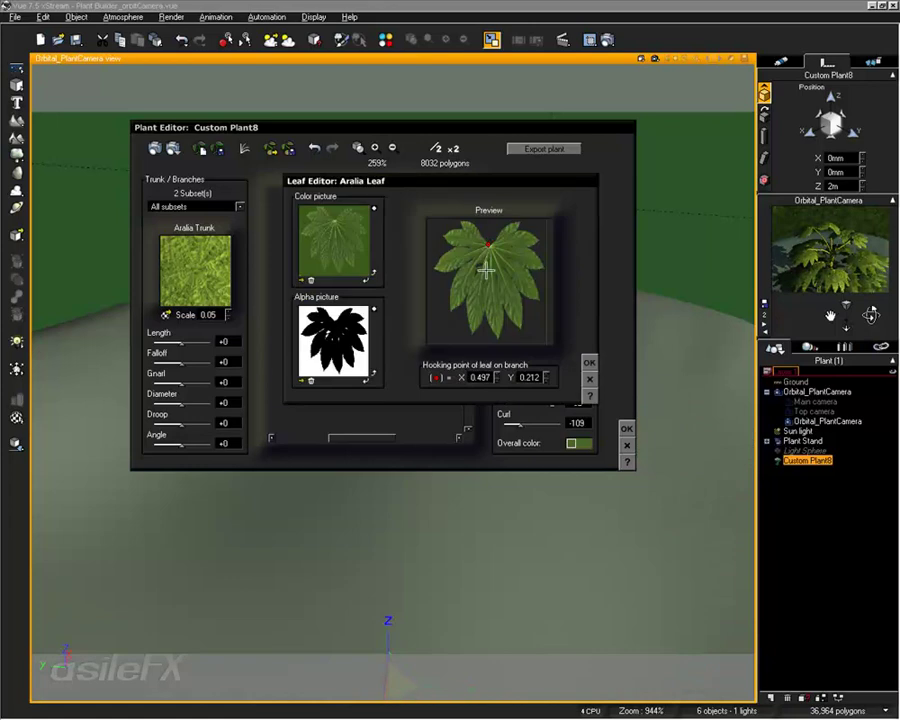
{"action": "left_click", "coordinate": [590, 378]}
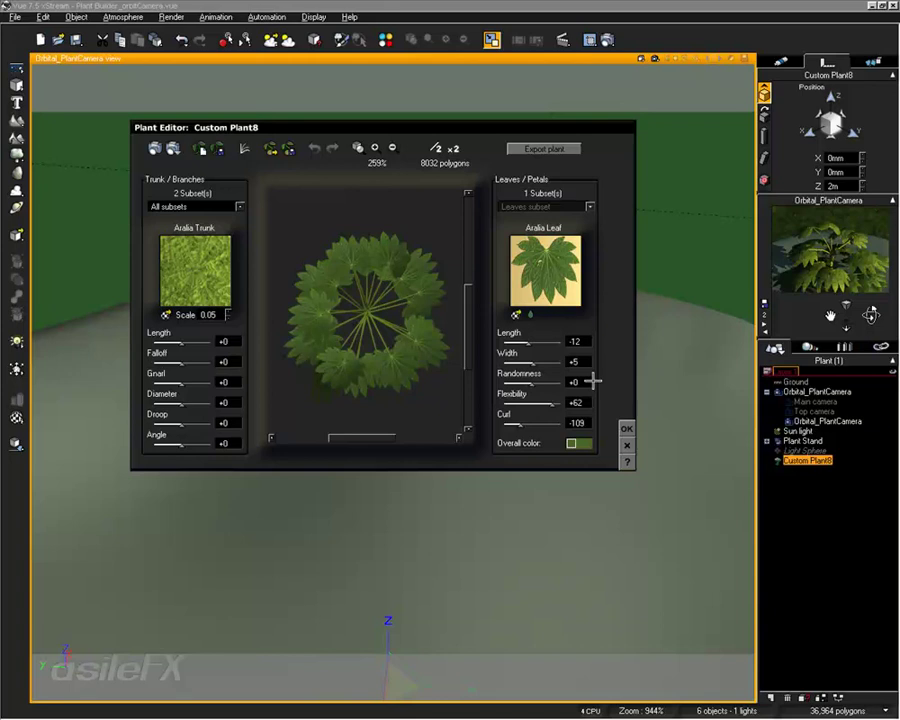
{"action": "left_click_drag", "start_coordinate": [432, 321], "coordinate": [518, 312]}
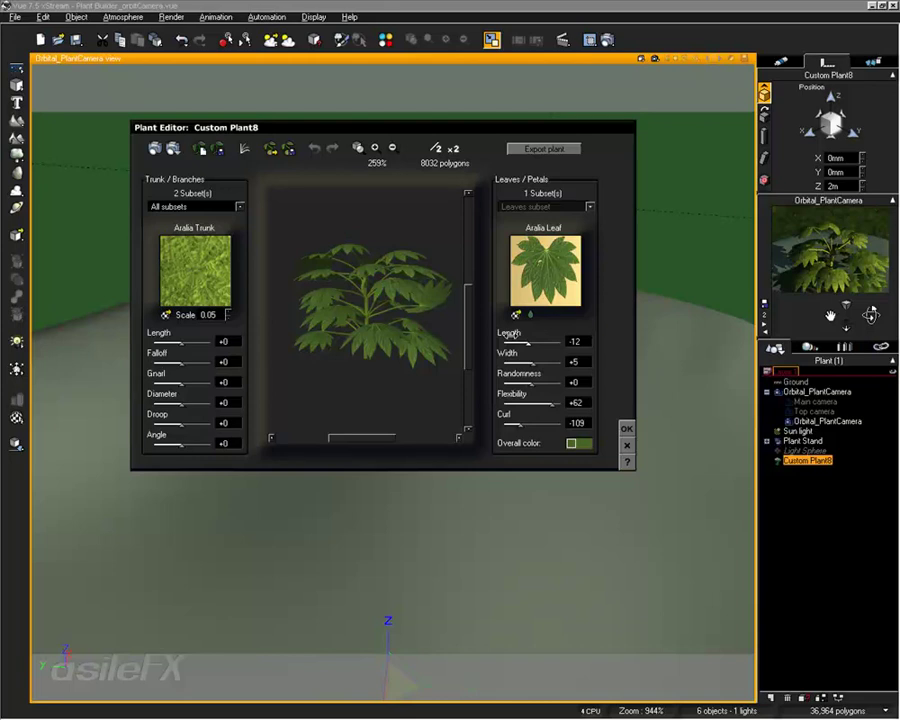
Orbit the custom plant preview to inspect where the leaves attach, and check the Aralia leaf's hooking point without changing it
{"action": "left_click_drag", "start_coordinate": [398, 245], "coordinate": [393, 283]}
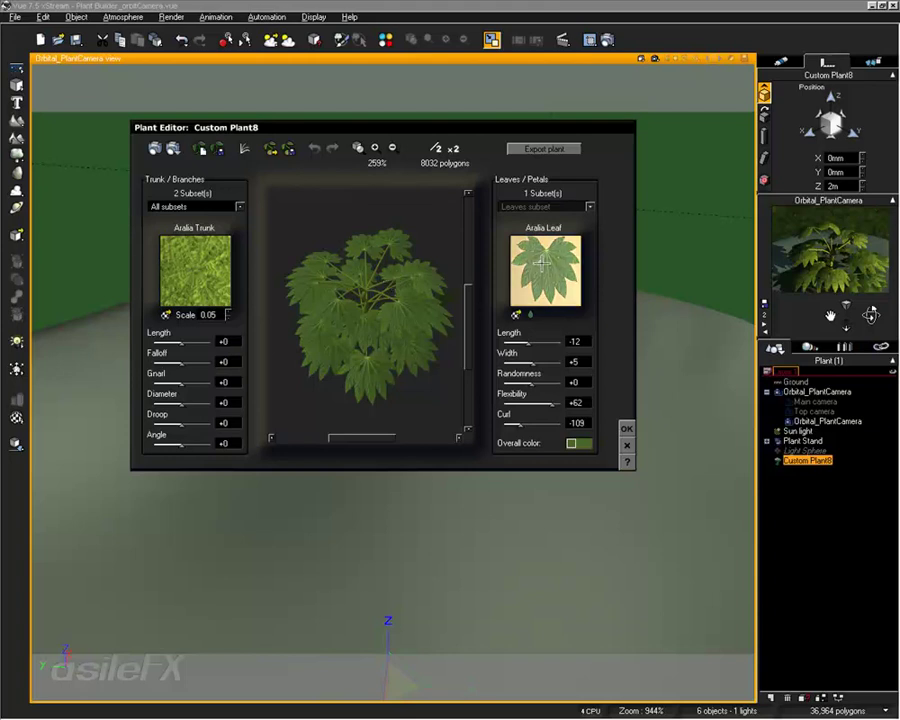
{"action": "left_click_drag", "start_coordinate": [450, 366], "coordinate": [336, 306]}
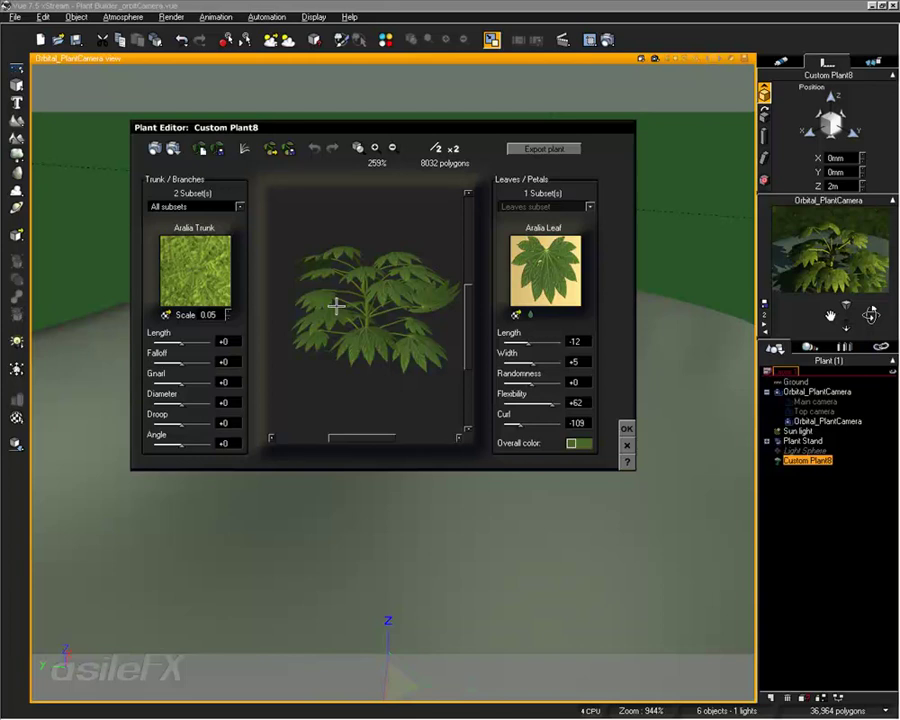
{"action": "left_click_drag", "start_coordinate": [335, 305], "coordinate": [352, 272]}
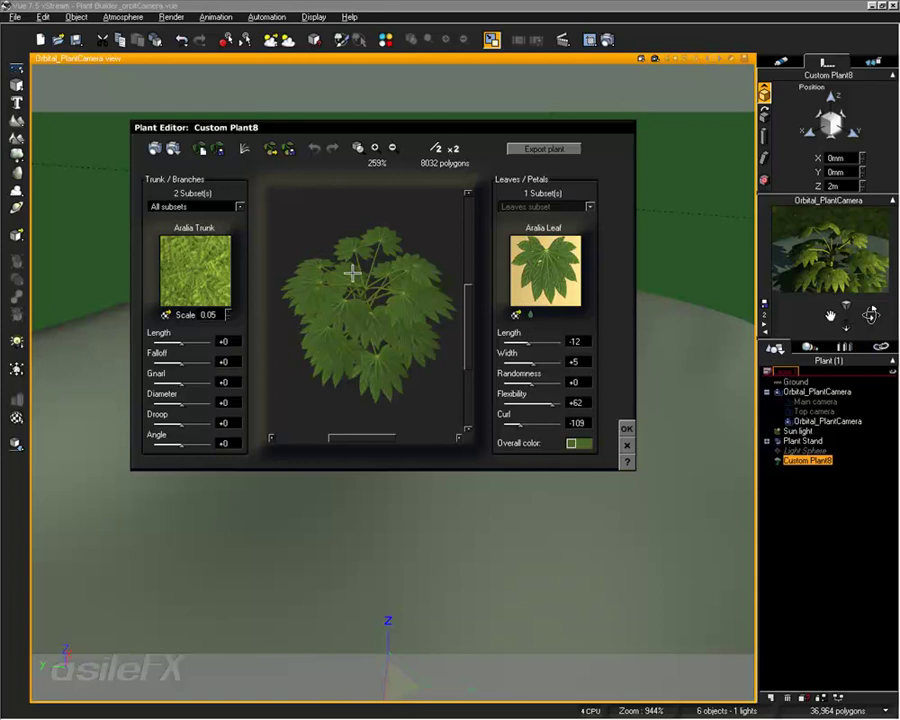
{"action": "right_click", "coordinate": [540, 256]}
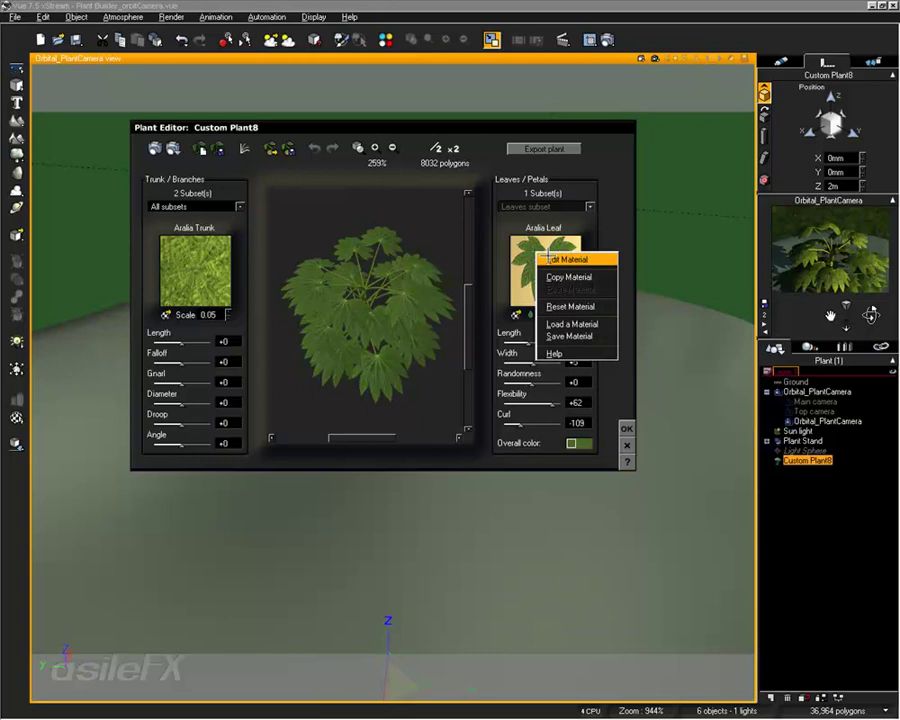
{"action": "left_click", "coordinate": [458, 249]}
{"action": "left_click", "coordinate": [530, 315]}
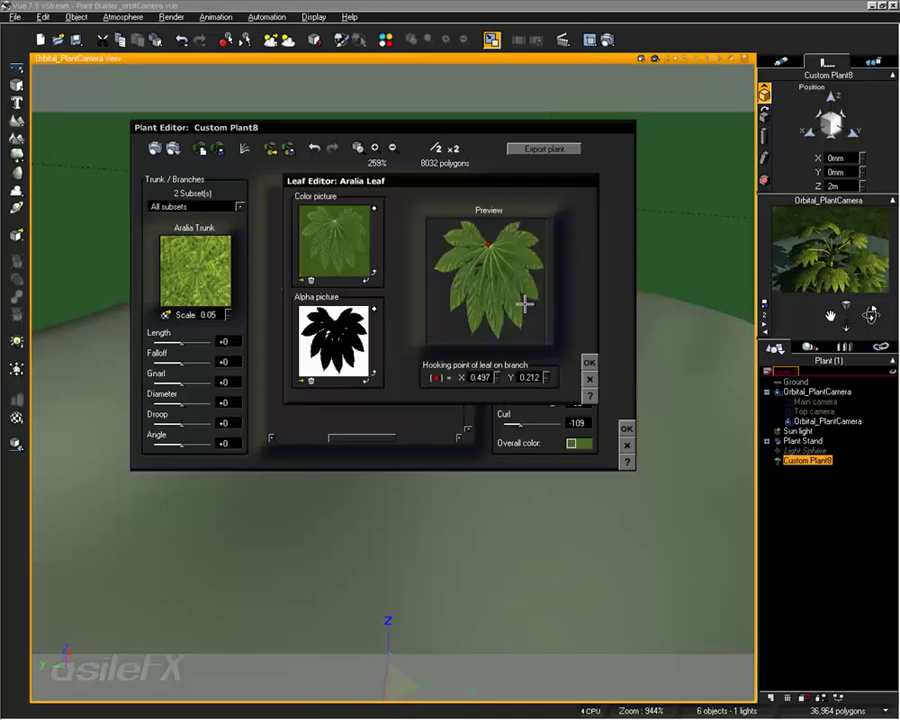
{"action": "left_click", "coordinate": [589, 362]}
Rename the Aralia Leaf material to Custom Leaf and set its scale to 0.3
{"action": "right_click", "coordinate": [566, 281]}
{"action": "left_click", "coordinate": [558, 287]}
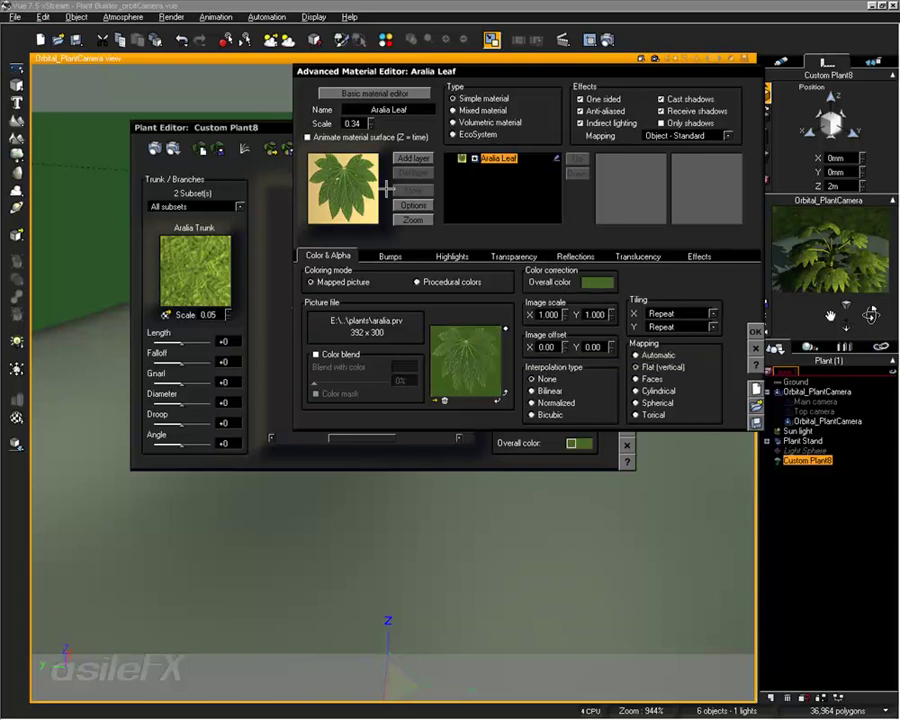
{"action": "left_click", "coordinate": [412, 110]}
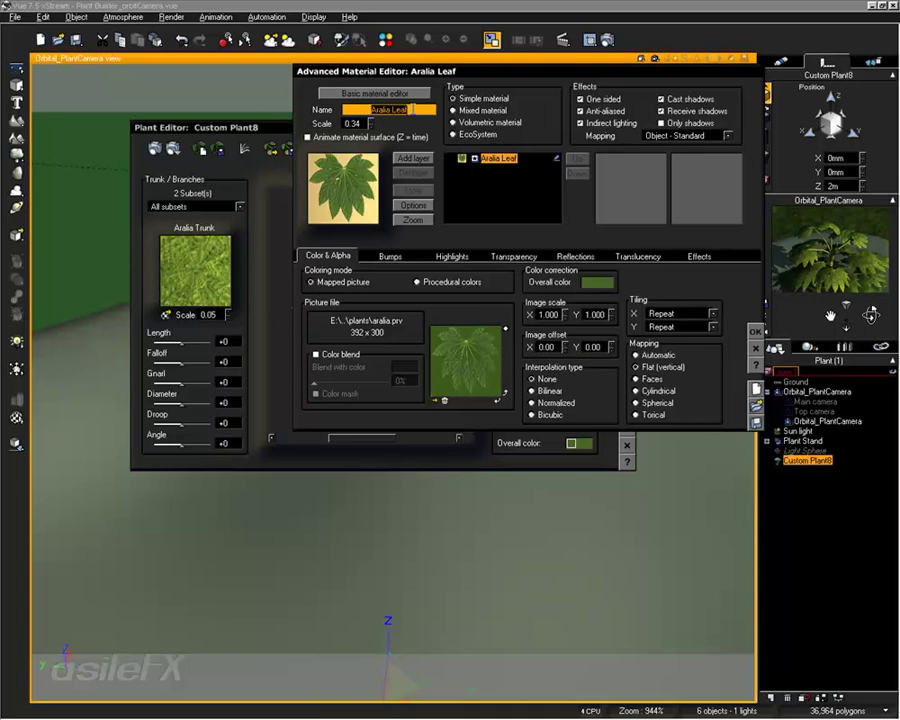
{"action": "type", "text": "Custom Leaf"}
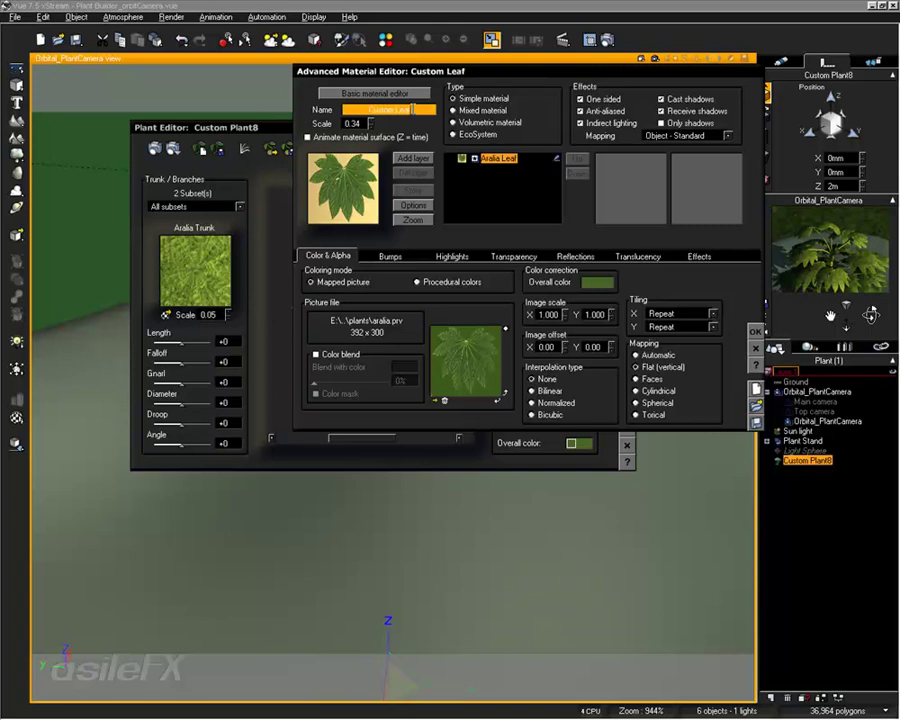
{"action": "key", "text": "Tab"}
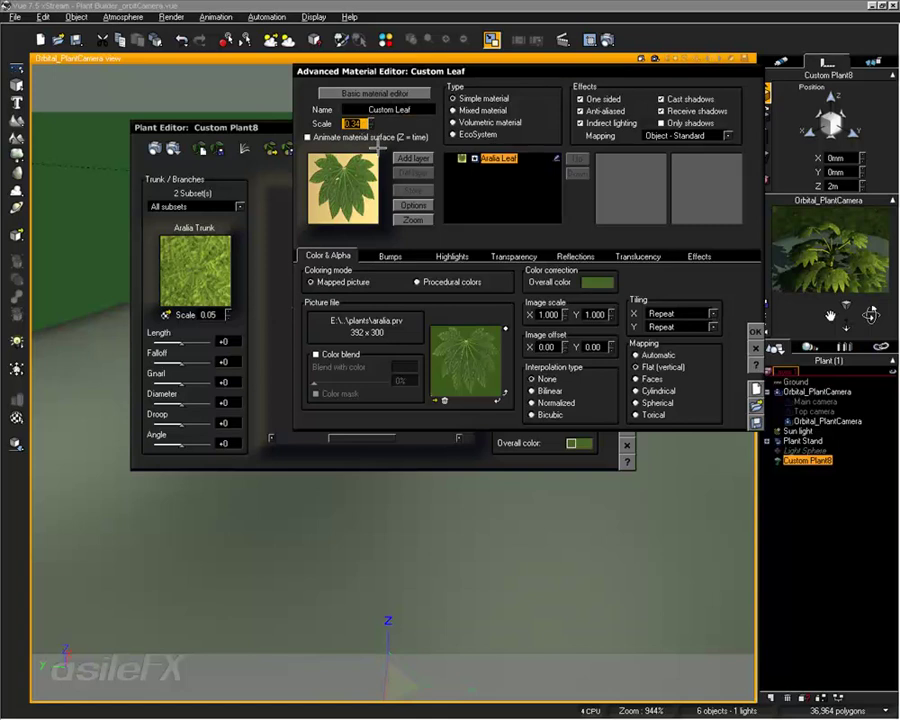
{"action": "key", "text": "BackSpace"}
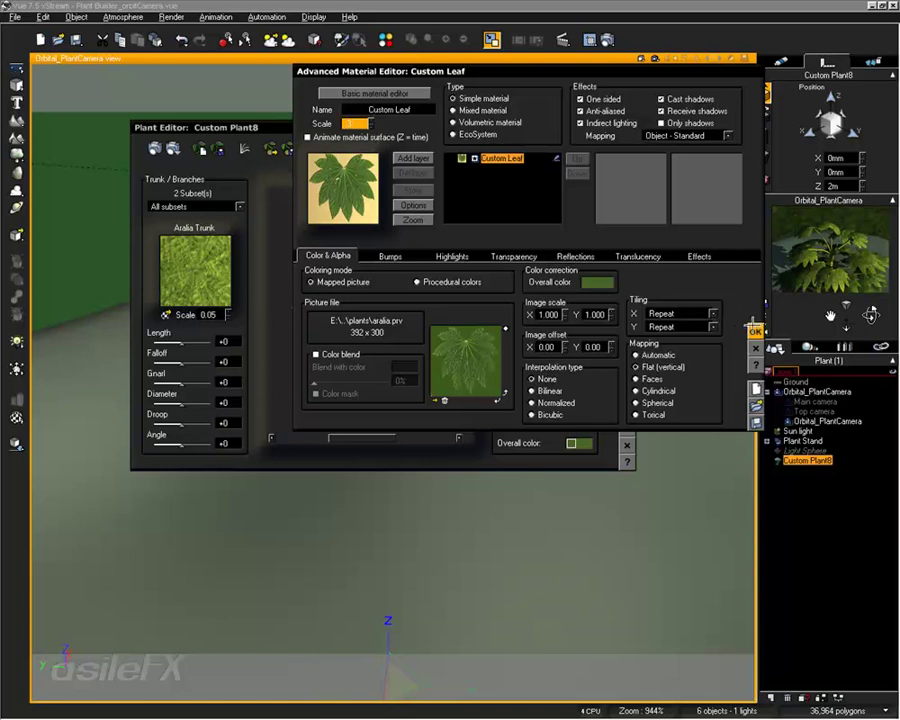
{"action": "left_click", "coordinate": [752, 331]}
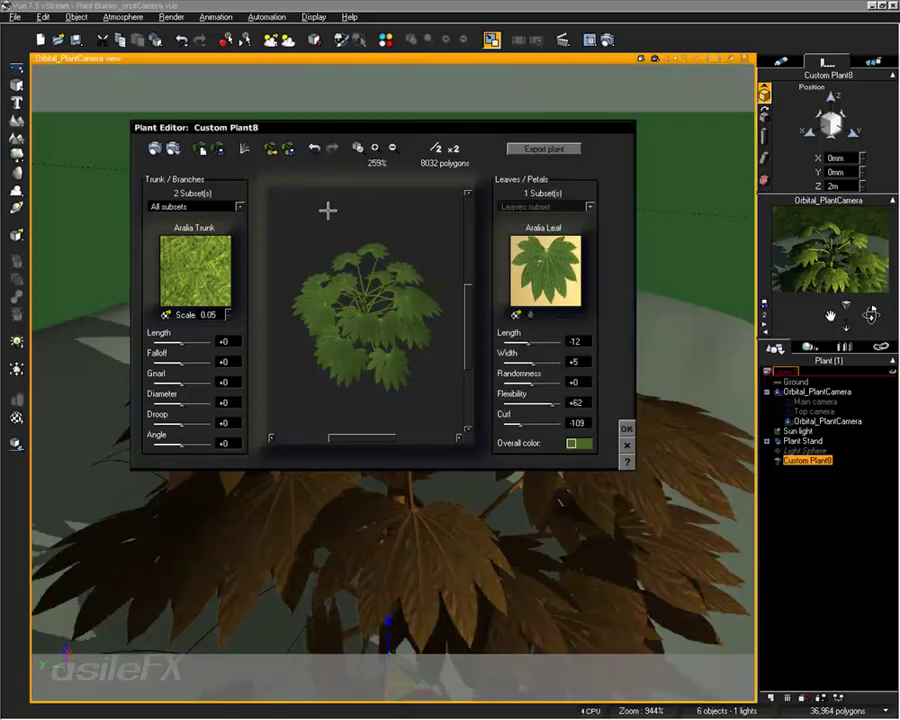
Generate a new plant variation and move the Custom Leaf's hooking point to about X 0.257, Y 0.045
{"action": "left_click", "coordinate": [215, 150]}
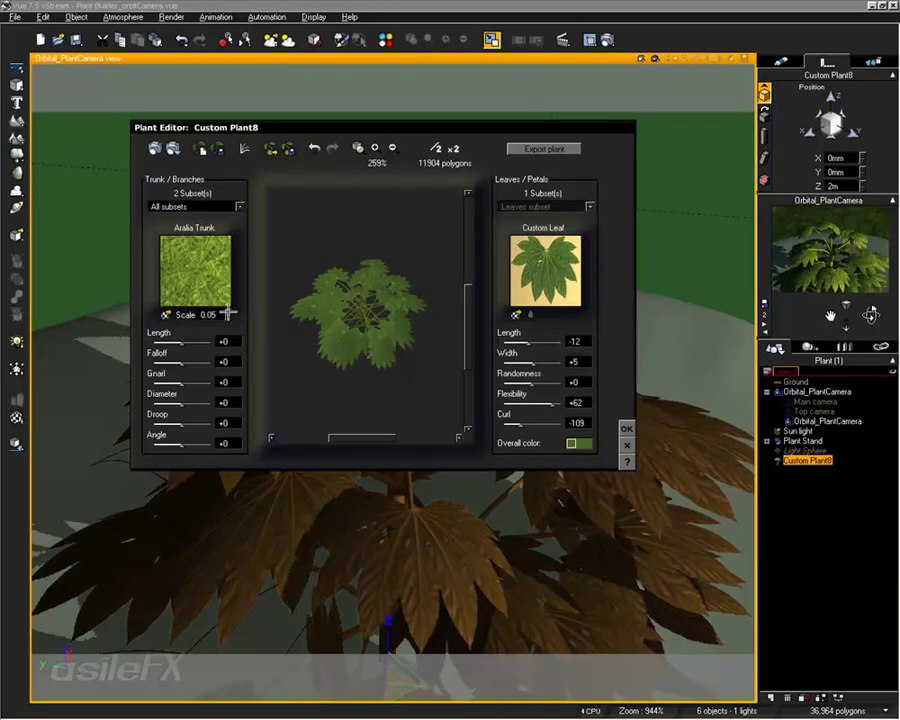
{"action": "left_click", "coordinate": [531, 314]}
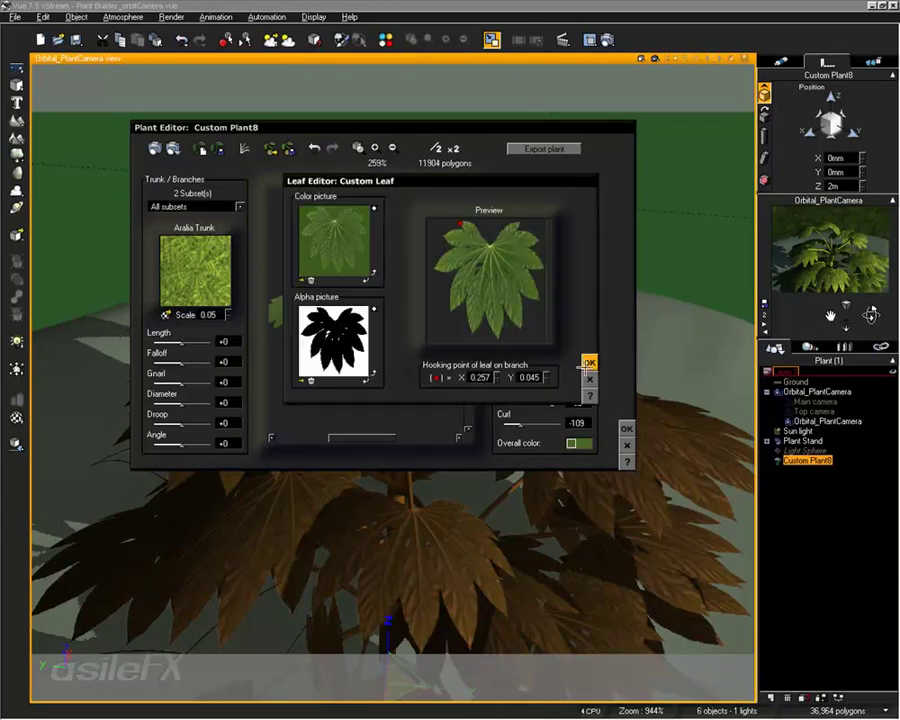
{"action": "left_click", "coordinate": [587, 362]}
Set the Custom Leaf material's scale to 0.34 and generate another variation of the plant
{"action": "right_click", "coordinate": [568, 287]}
{"action": "left_click", "coordinate": [582, 293]}
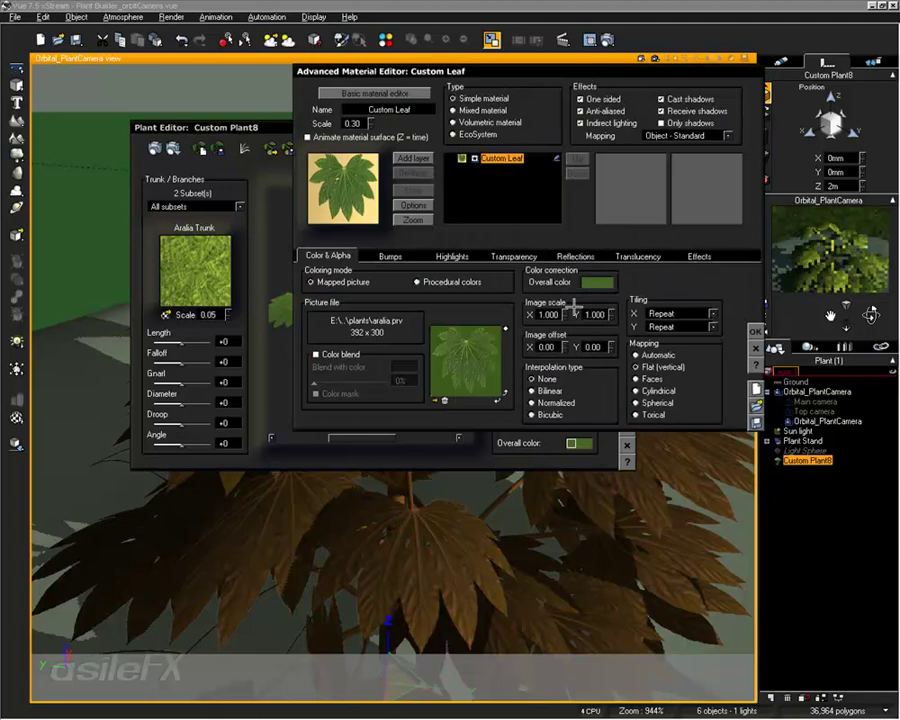
{"action": "left_click_drag", "start_coordinate": [380, 124], "coordinate": [386, 124]}
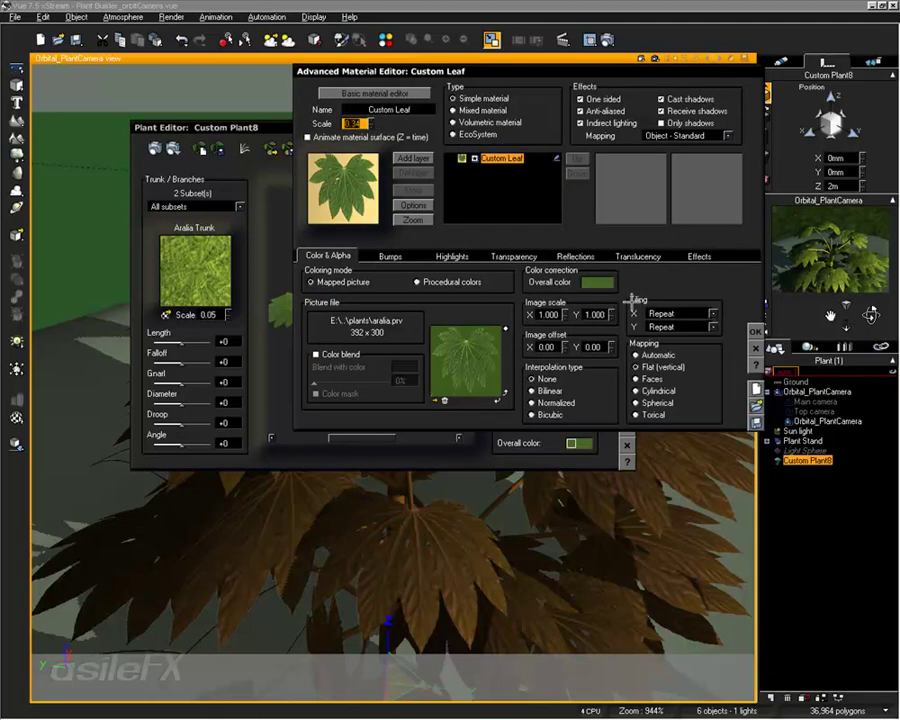
{"action": "left_click", "coordinate": [755, 331]}
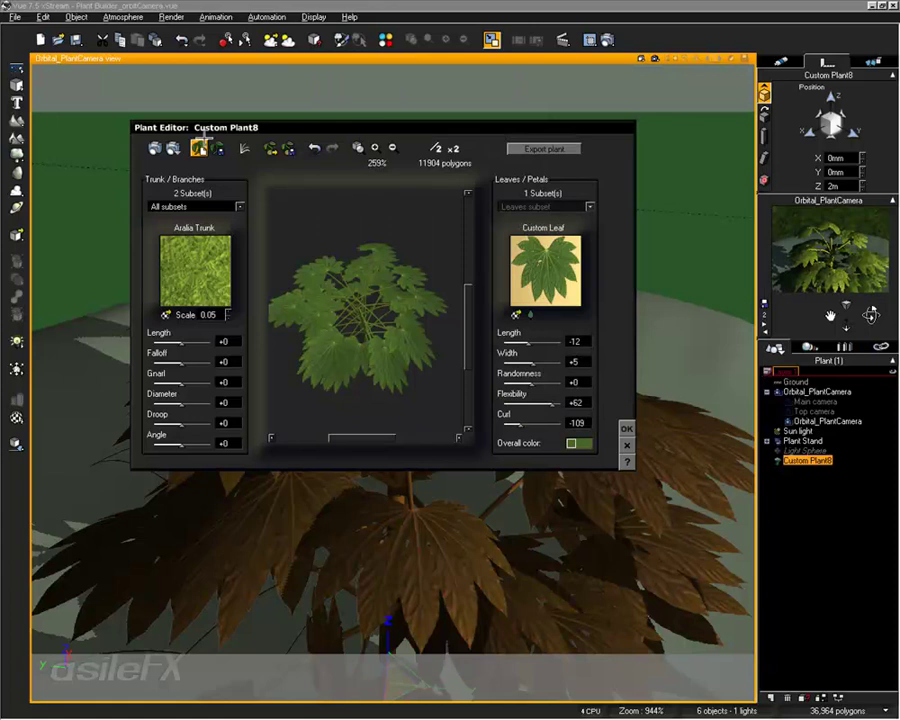
{"action": "left_click", "coordinate": [289, 151]}
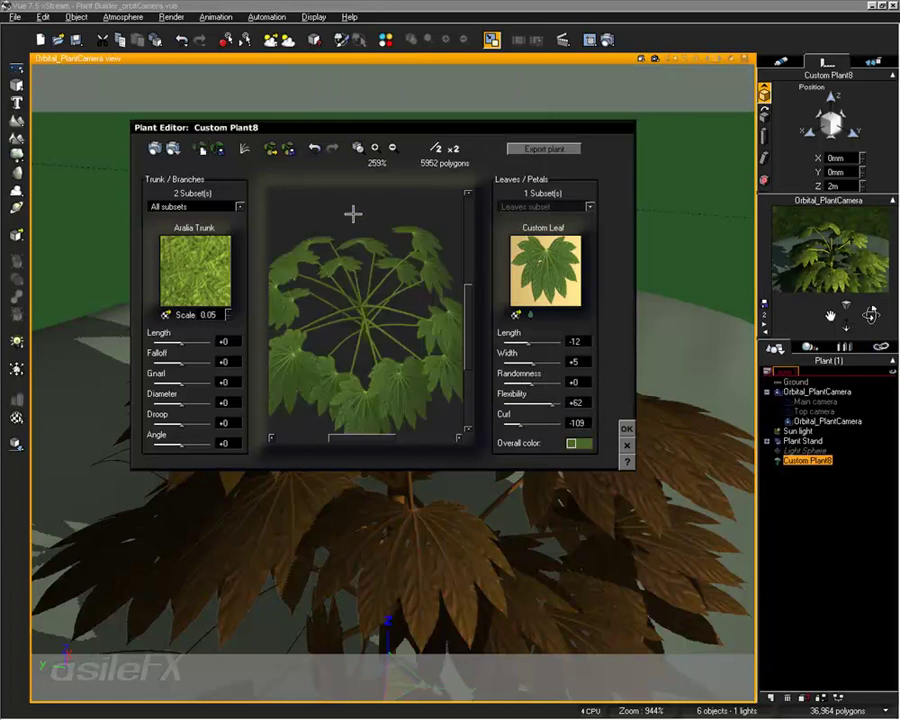
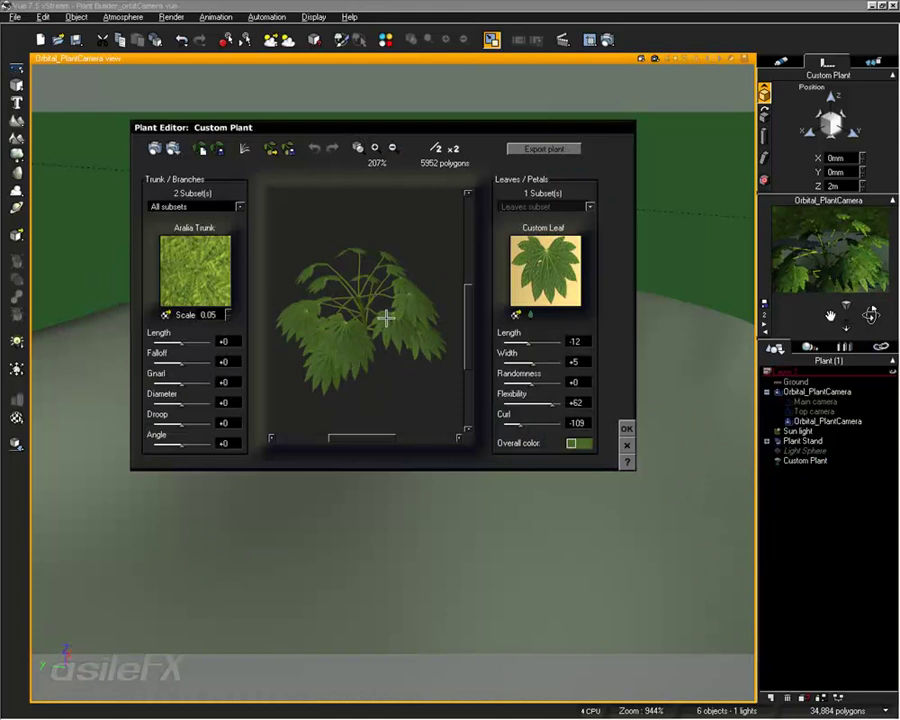
Save the plant species over Custom Plant_0001.veg in the hooking error folder with texture maps incorporated
{"action": "left_click", "coordinate": [172, 148]}
{"action": "left_click", "coordinate": [361, 196]}
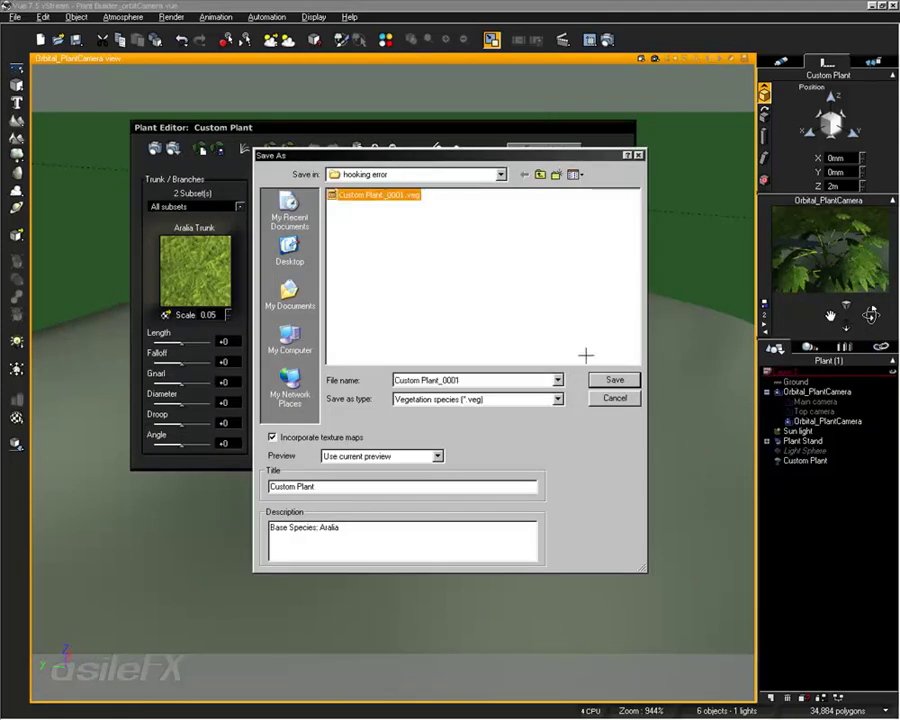
{"action": "left_click", "coordinate": [614, 379]}
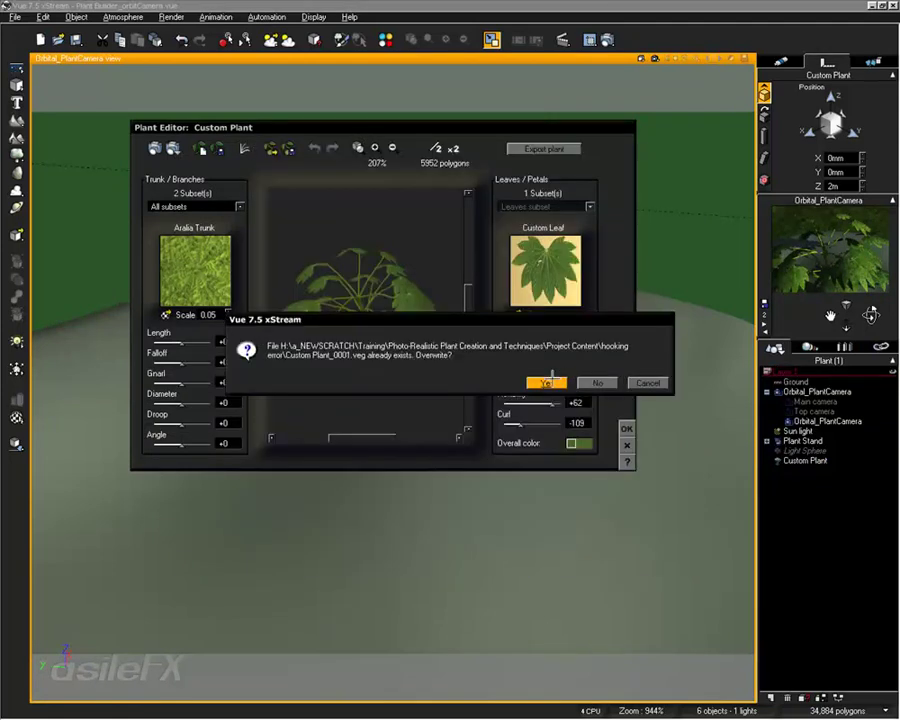
{"action": "left_click", "coordinate": [546, 382]}
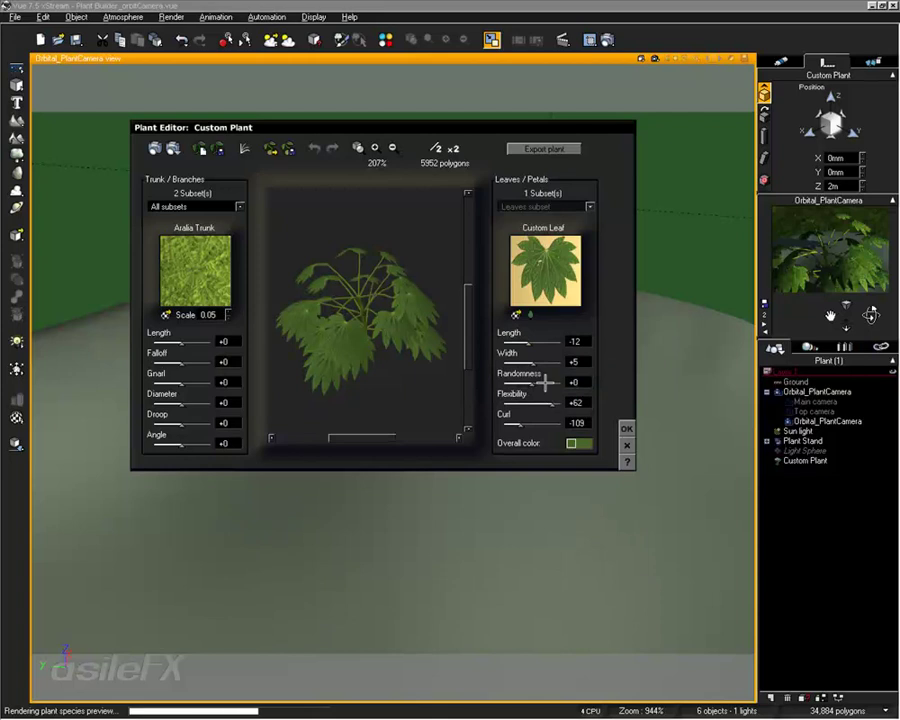
Close the Plant Editor and replace the custom plant in the scene with the saved custom species
{"action": "left_click", "coordinate": [627, 427]}
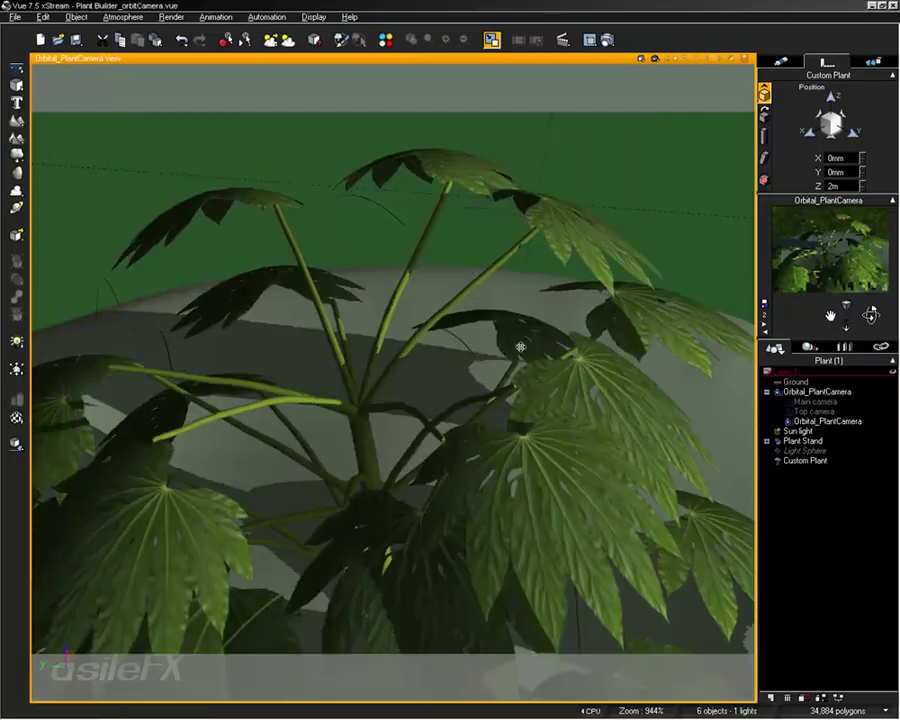
{"action": "key", "text": "Delete"}
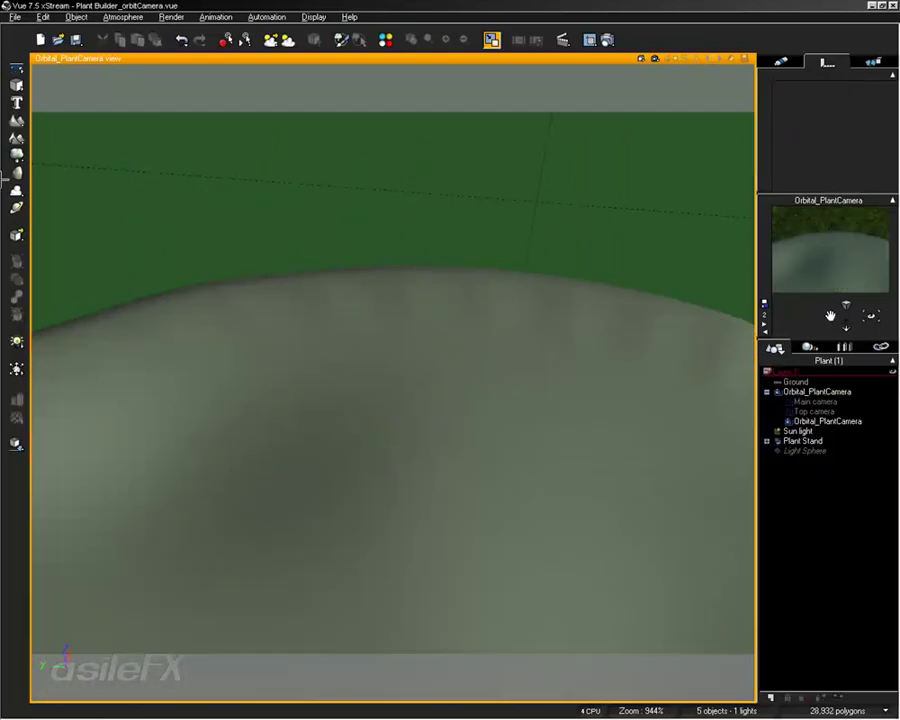
{"action": "left_click", "coordinate": [16, 208]}
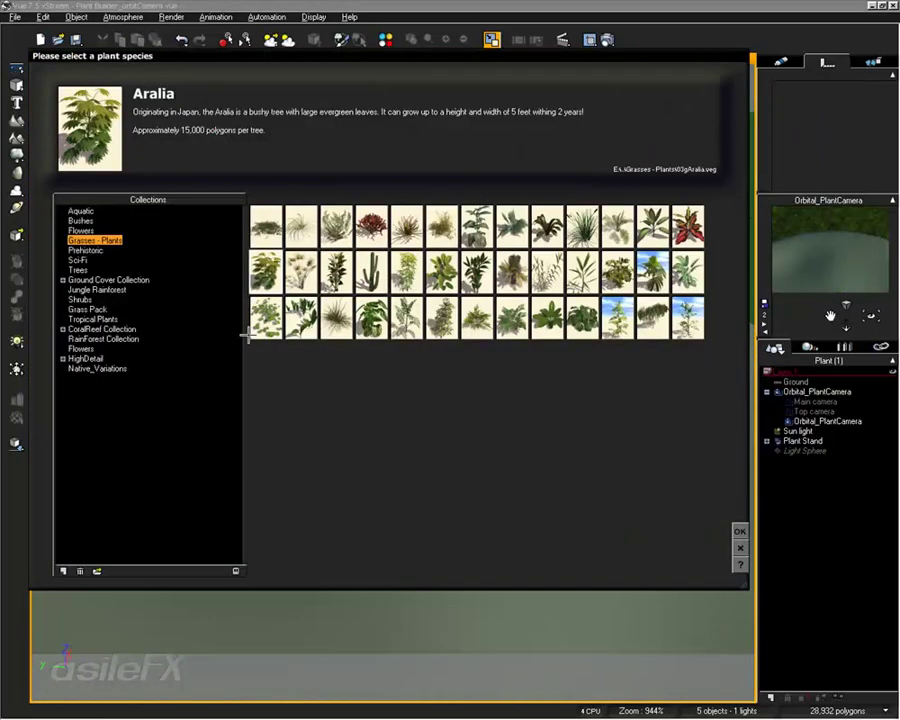
{"action": "left_click", "coordinate": [97, 571]}
{"action": "key", "text": "Return"}
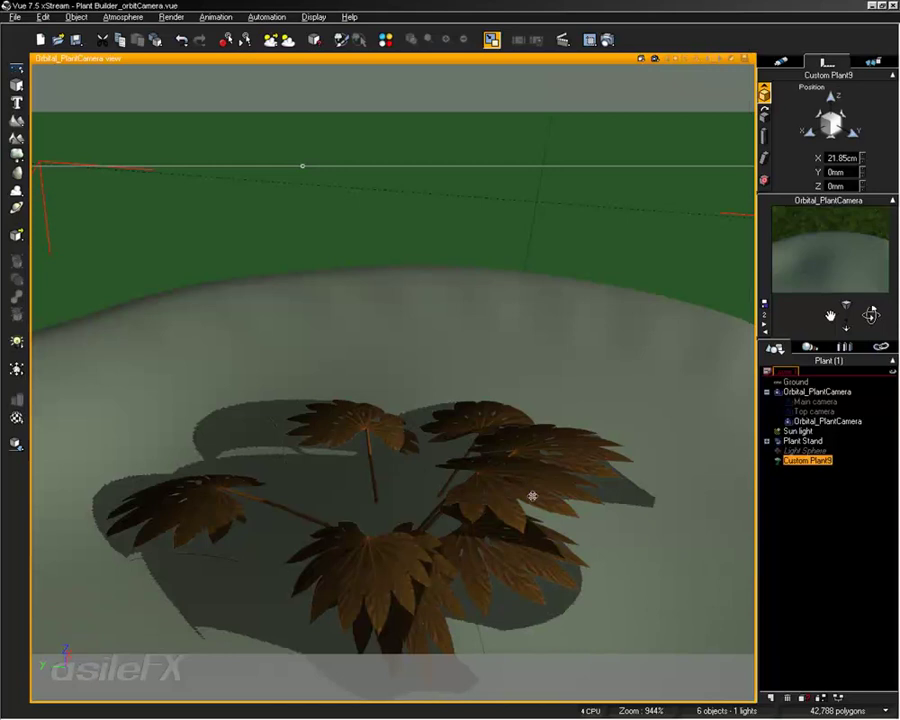
Open the reloaded custom plant for editing and check its leaf's hooking point without changing it
{"action": "right_click", "coordinate": [498, 452]}
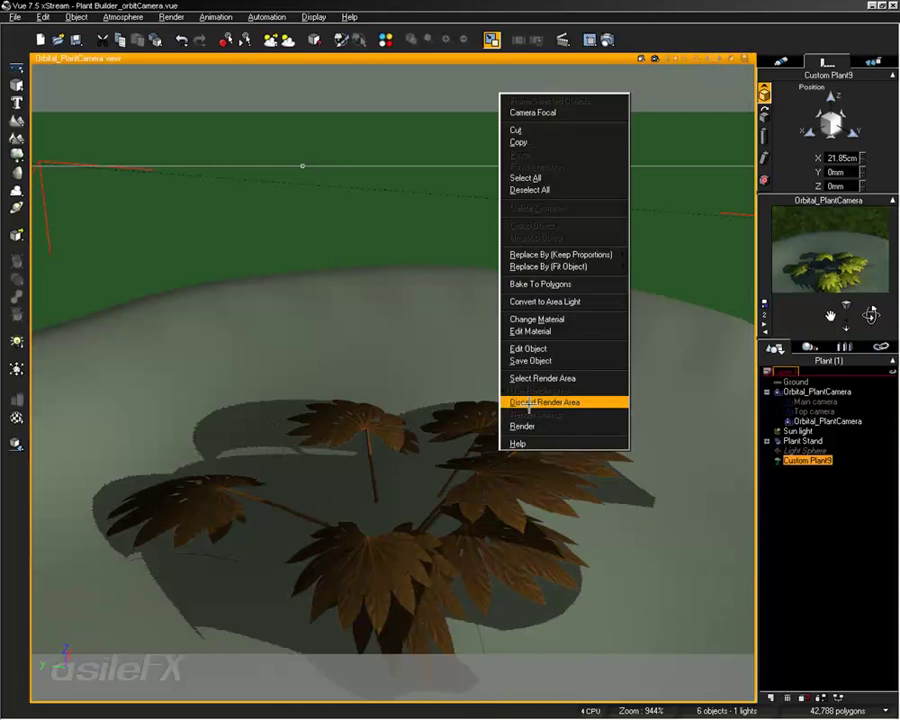
{"action": "left_click", "coordinate": [528, 348]}
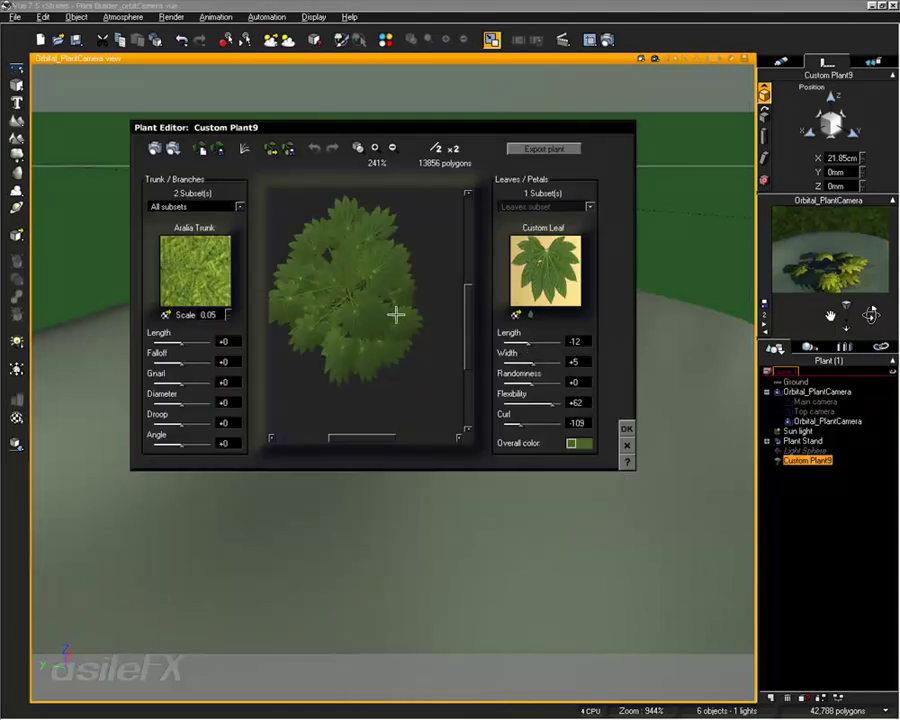
{"action": "left_click", "coordinate": [518, 313]}
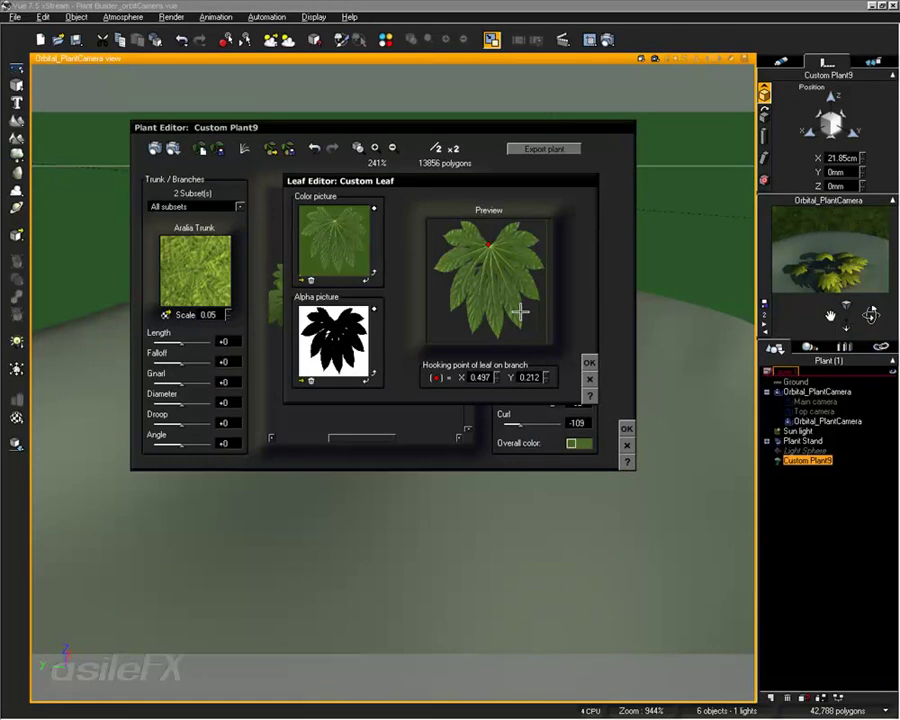
{"action": "left_click", "coordinate": [588, 363]}
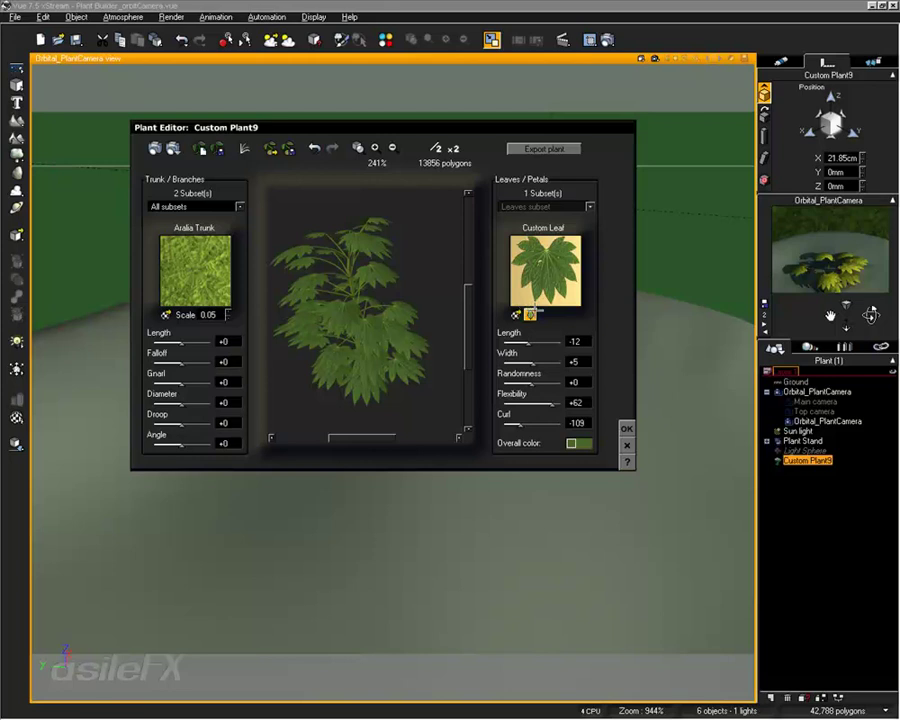
Move the Custom Leaf's hooking point to the leaf's upper-left tip at about X 0.287, Y 0.045
{"action": "left_click", "coordinate": [530, 314]}
{"action": "left_click", "coordinate": [462, 234]}
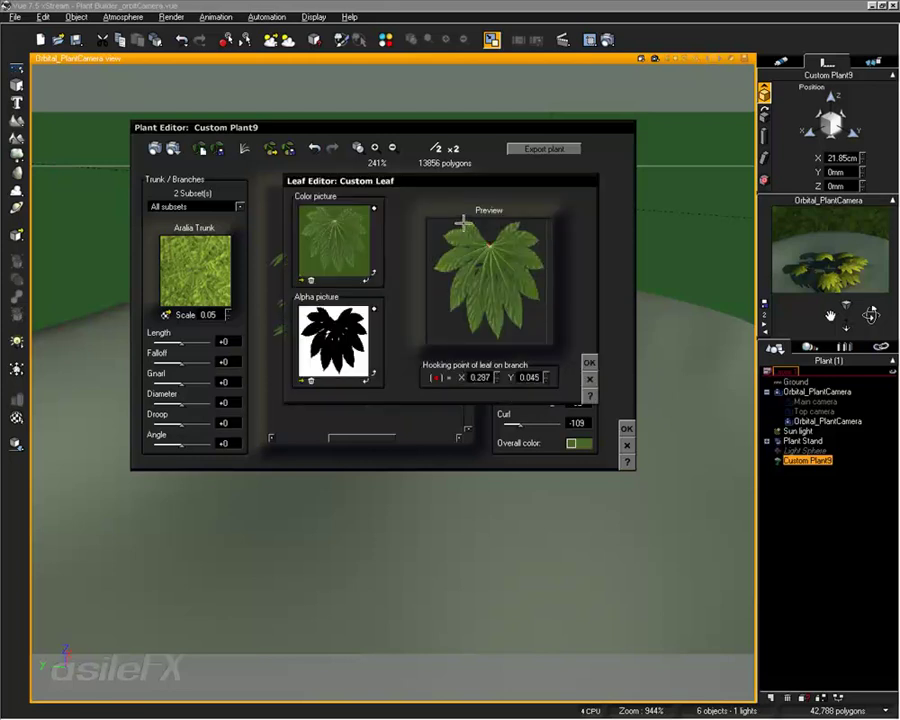
{"action": "left_click", "coordinate": [588, 363]}
Rename the leaf material to Custom Leaf2 and adjust its scale
{"action": "right_click", "coordinate": [546, 257]}
{"action": "left_click", "coordinate": [566, 261]}
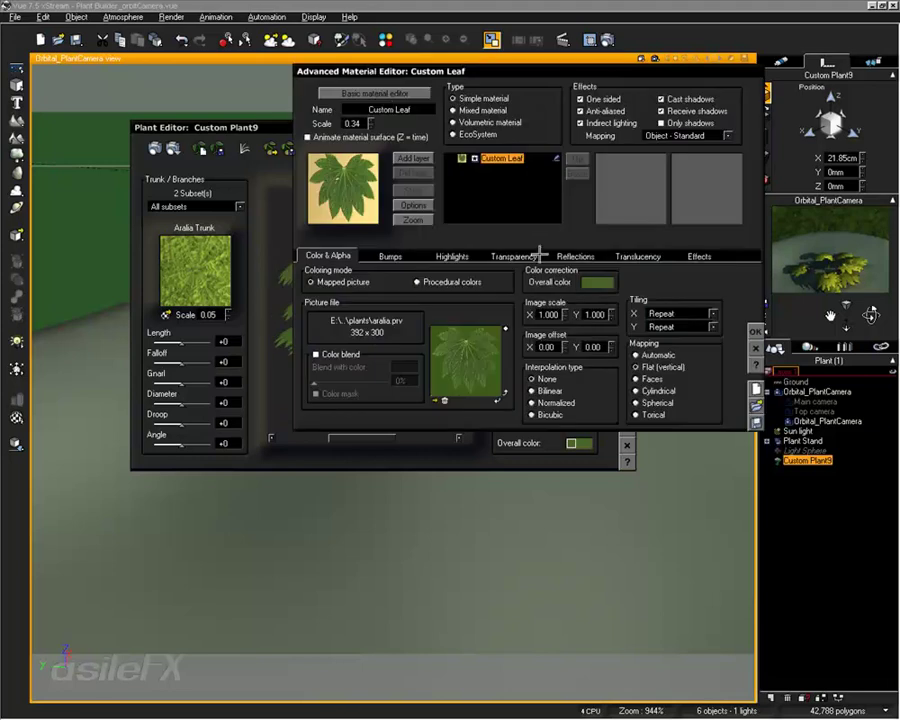
{"action": "left_click", "coordinate": [373, 107]}
{"action": "type", "text": "2"}
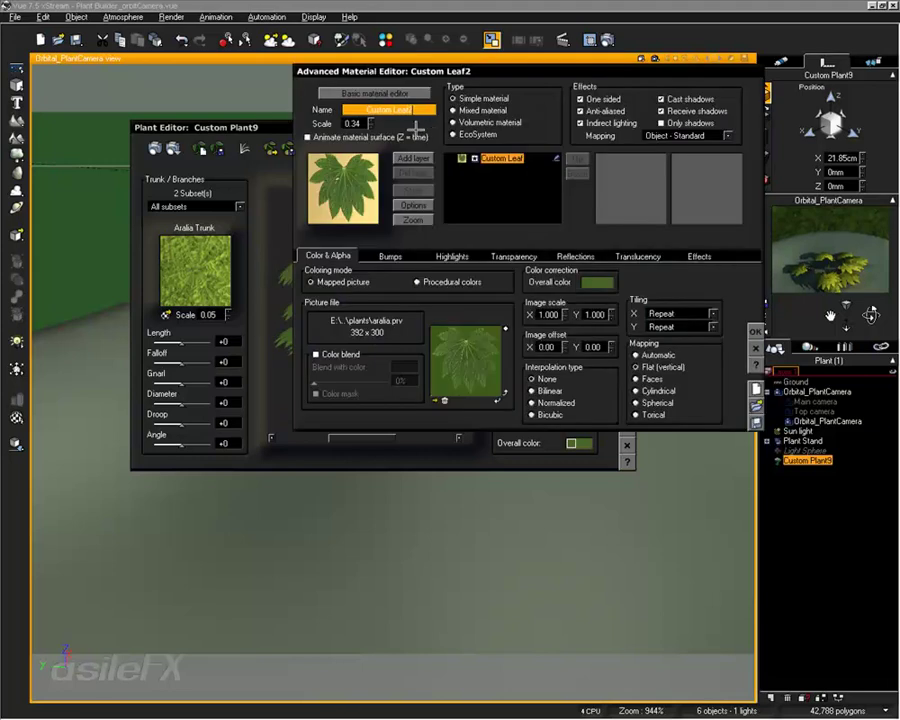
{"action": "left_click", "coordinate": [353, 123]}
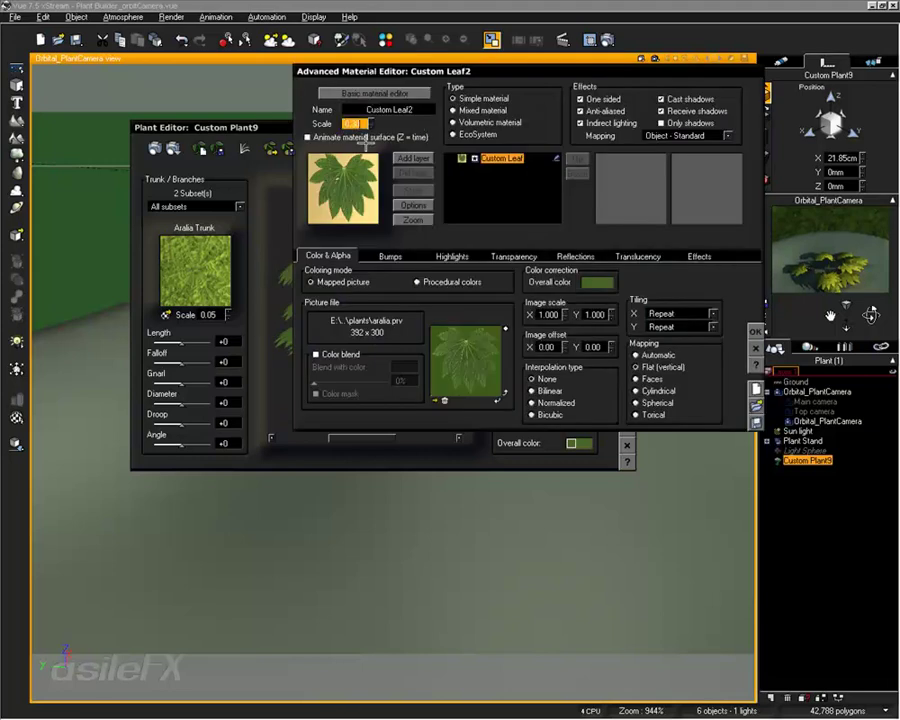
{"action": "left_click", "coordinate": [755, 331]}
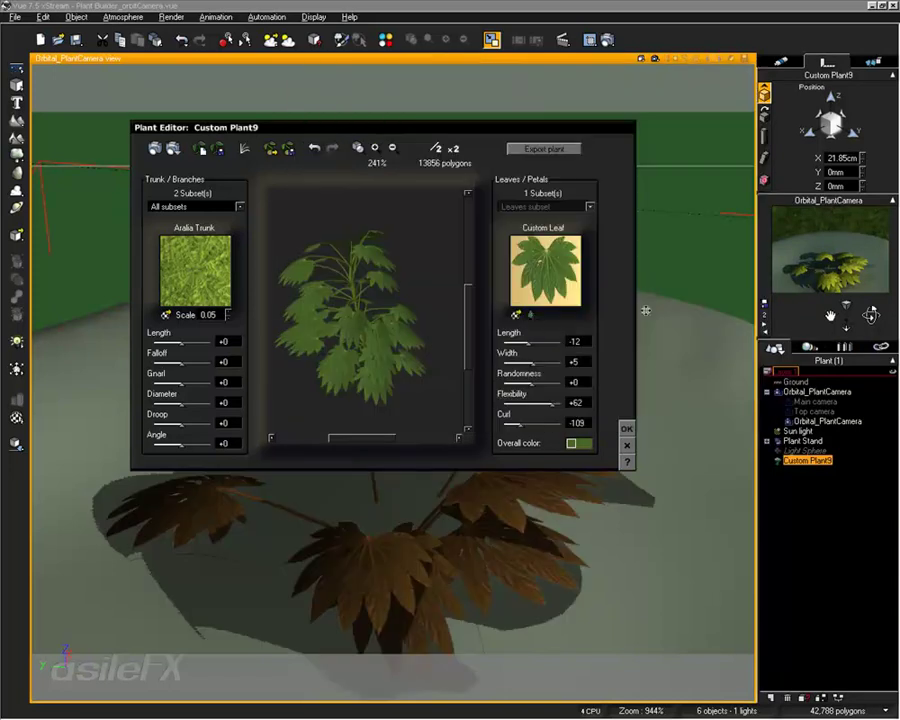
Set the Custom Leaf2 hooking point at the leaf's upper-left tip at X 0.287, Y 0.056, and generate a new plant variation
{"action": "left_click", "coordinate": [530, 314]}
{"action": "left_click", "coordinate": [461, 225]}
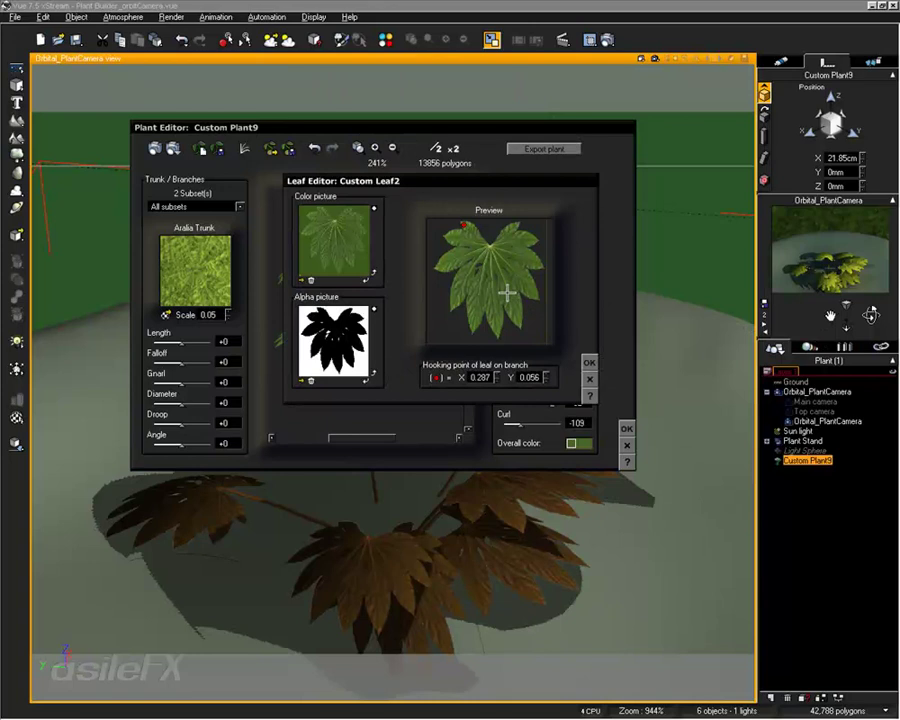
{"action": "left_click", "coordinate": [589, 363]}
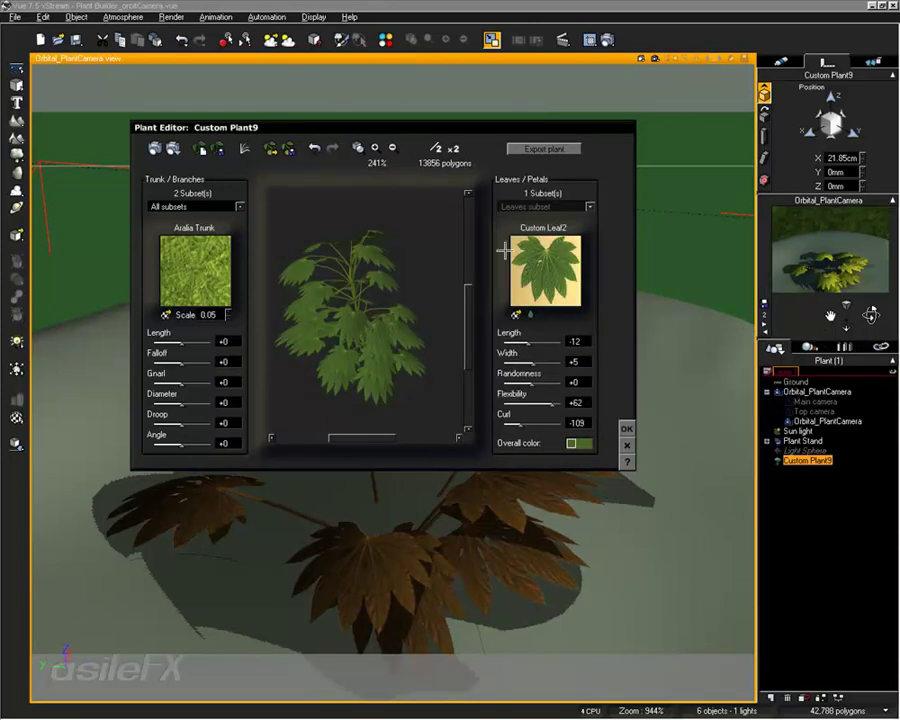
{"action": "left_click", "coordinate": [200, 148]}
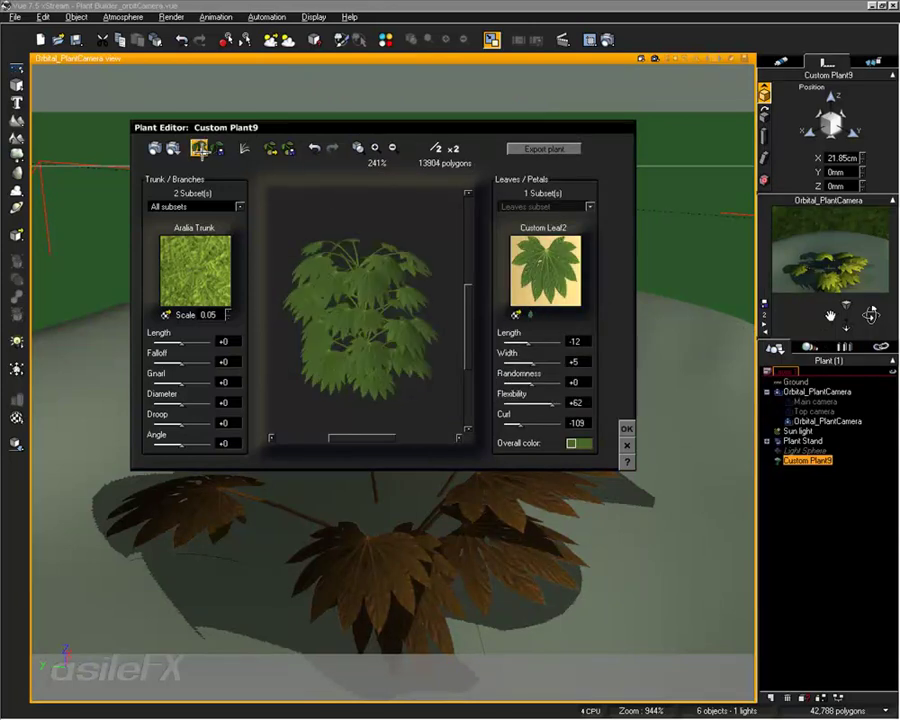
Reopen the Custom Leaf2 leaf settings and check the hooking point
{"action": "double_click", "coordinate": [525, 305]}
{"action": "left_click", "coordinate": [589, 363]}
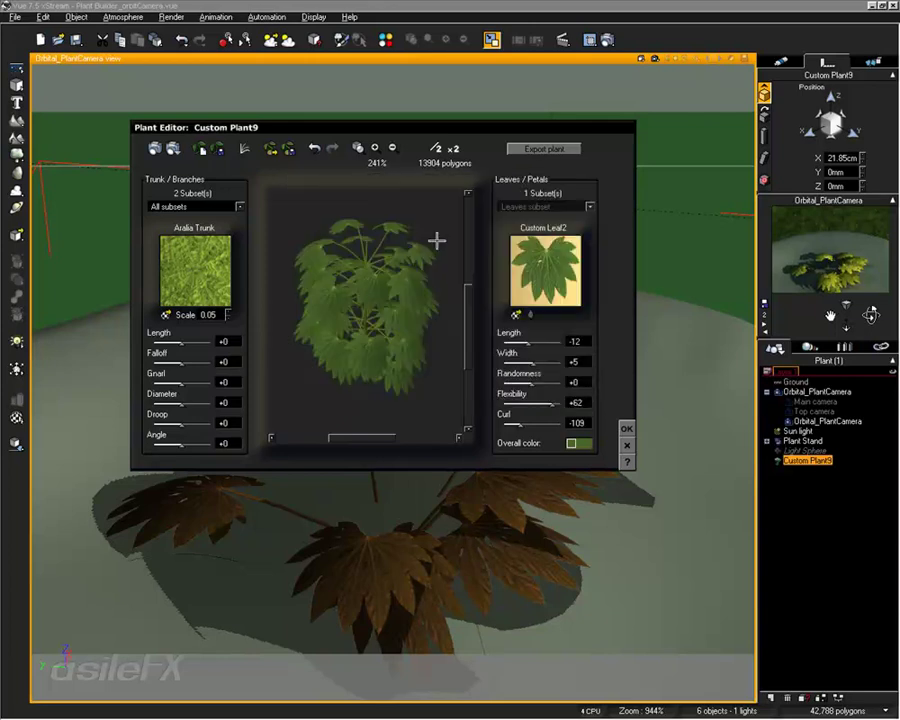
{"action": "double_click", "coordinate": [527, 290]}
{"action": "left_click", "coordinate": [589, 363]}
Set the scale of the Custom Leaf2 material to 1
{"action": "right_click", "coordinate": [546, 278]}
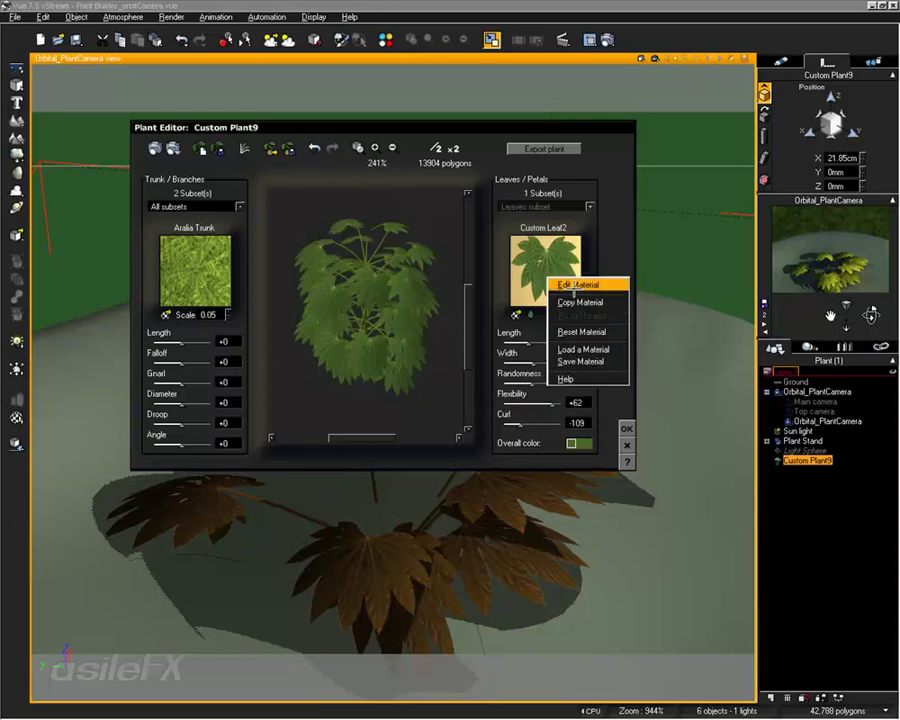
{"action": "left_click", "coordinate": [578, 282]}
{"action": "left_click", "coordinate": [355, 124]}
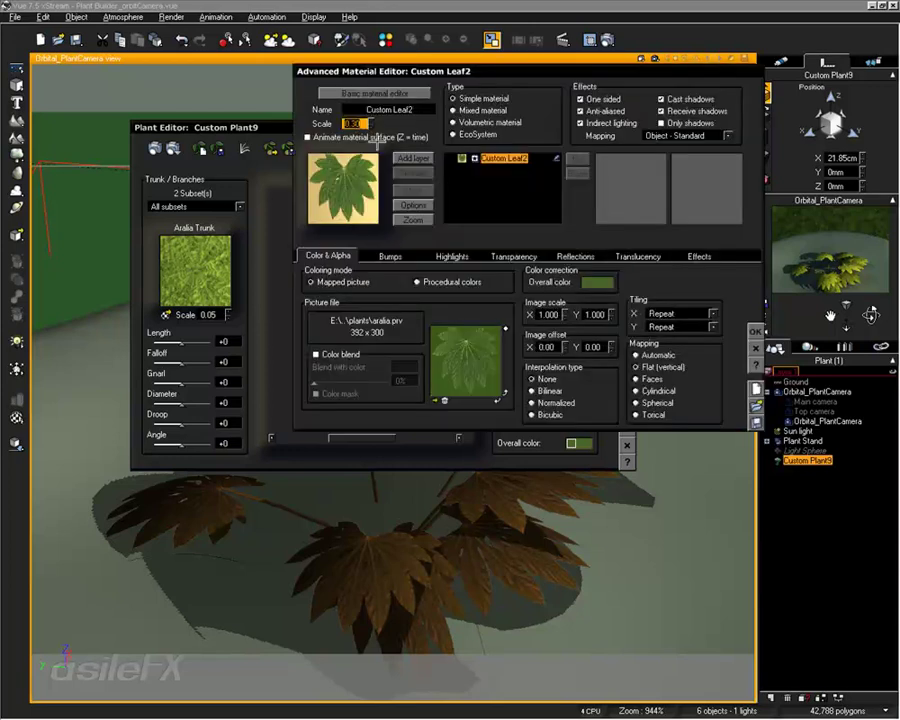
{"action": "type", "text": "1"}
{"action": "left_click", "coordinate": [755, 331]}
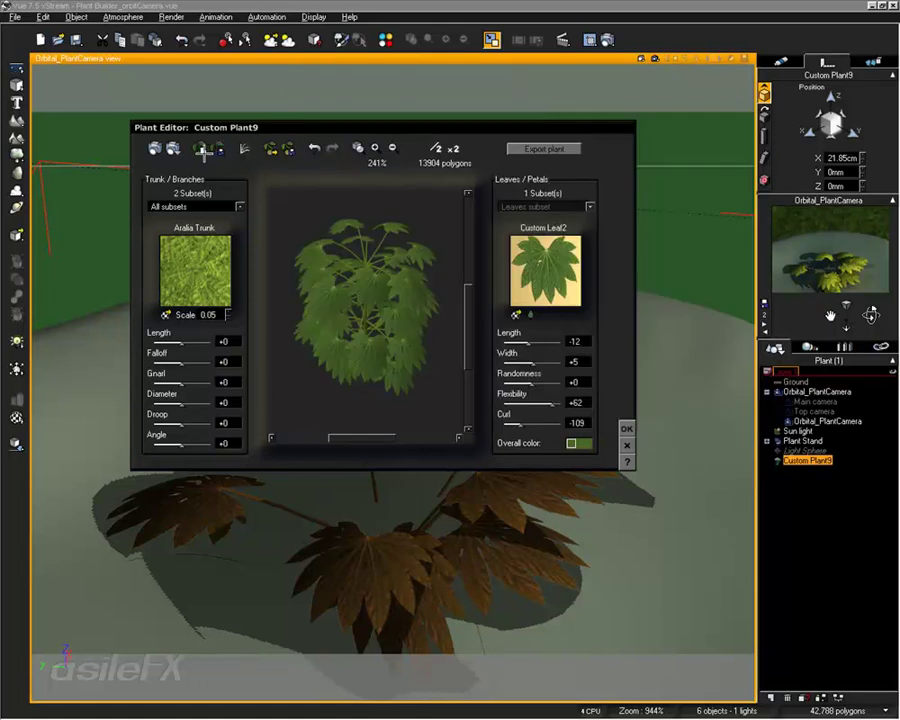
Fine-tune the Custom Leaf2 hooking point on the leaf's upper-left tip
{"action": "left_click", "coordinate": [531, 315]}
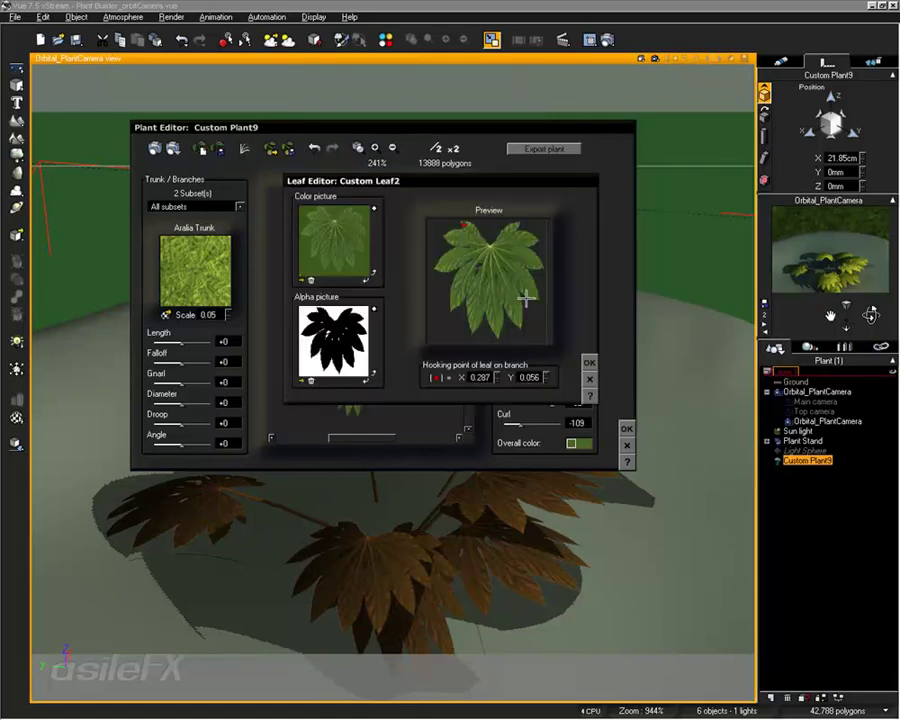
{"action": "left_click", "coordinate": [464, 228]}
{"action": "left_click_drag", "start_coordinate": [464, 228], "coordinate": [466, 224]}
{"action": "left_click", "coordinate": [588, 361]}
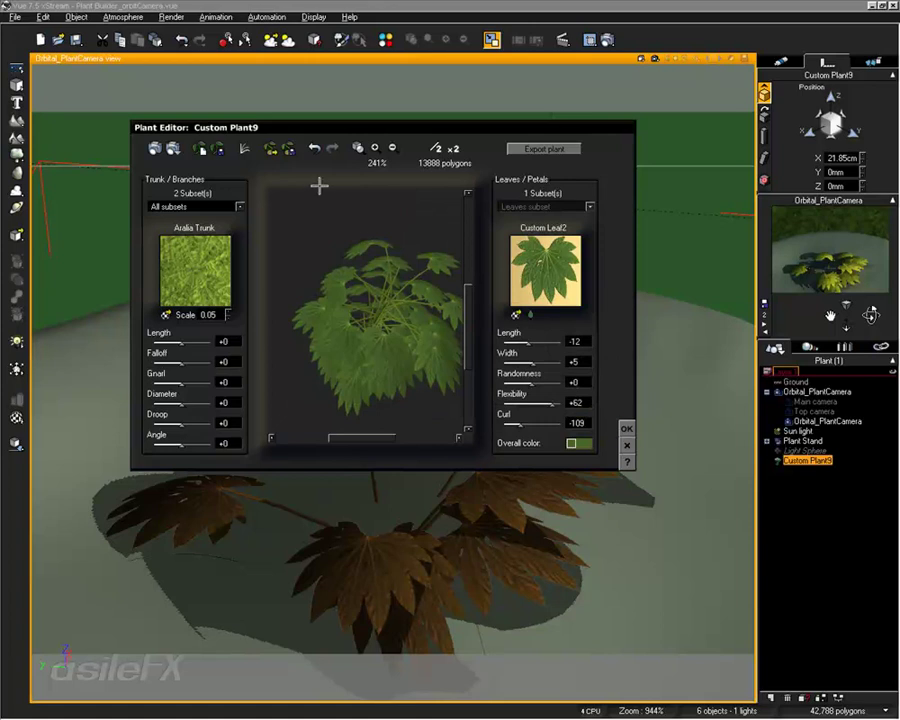
Save the plant species as Custom Plant_0001.veg in the hooking error folder, overwriting the existing file
{"action": "left_click", "coordinate": [287, 148]}
{"action": "left_click", "coordinate": [391, 198]}
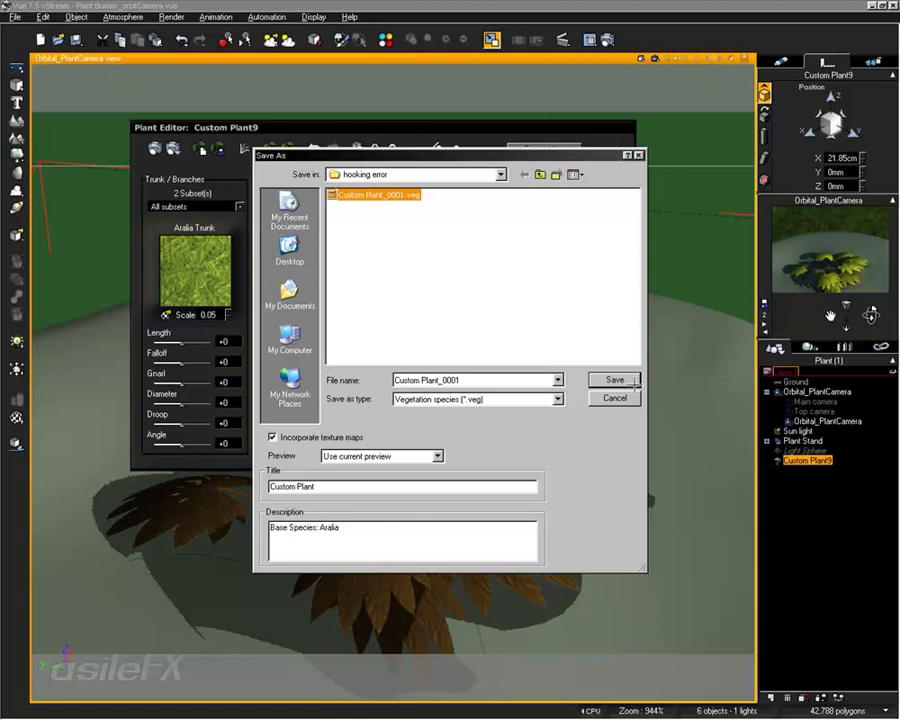
{"action": "left_click", "coordinate": [614, 380]}
{"action": "left_click", "coordinate": [545, 382]}
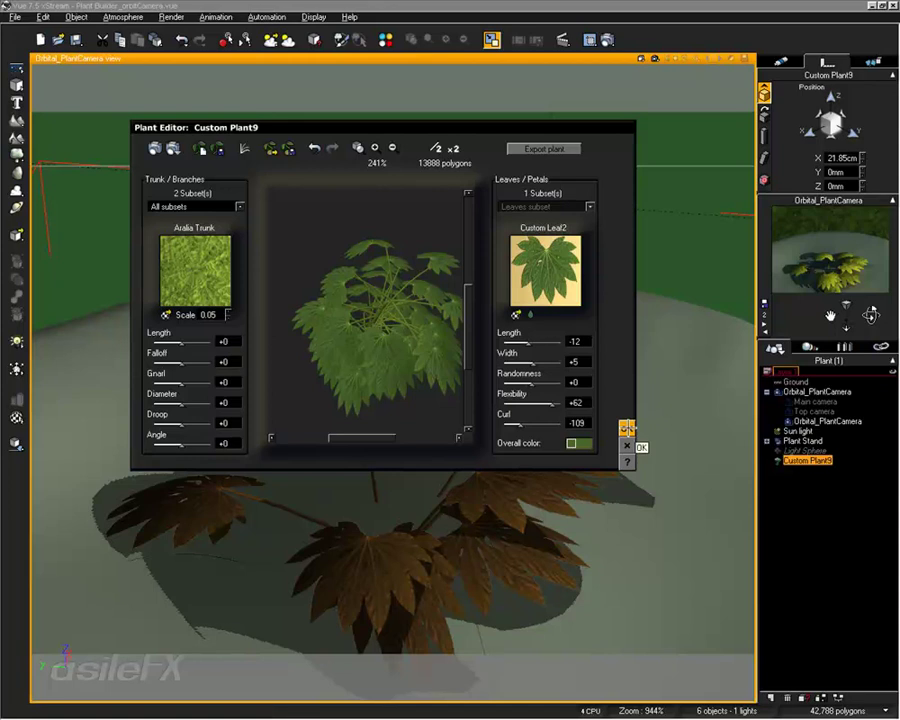
Close the Plant Editor and replace the plant in the scene with the saved species Custom Plant_0001.veg
{"action": "left_click", "coordinate": [627, 428]}
{"action": "key", "text": "Delete"}
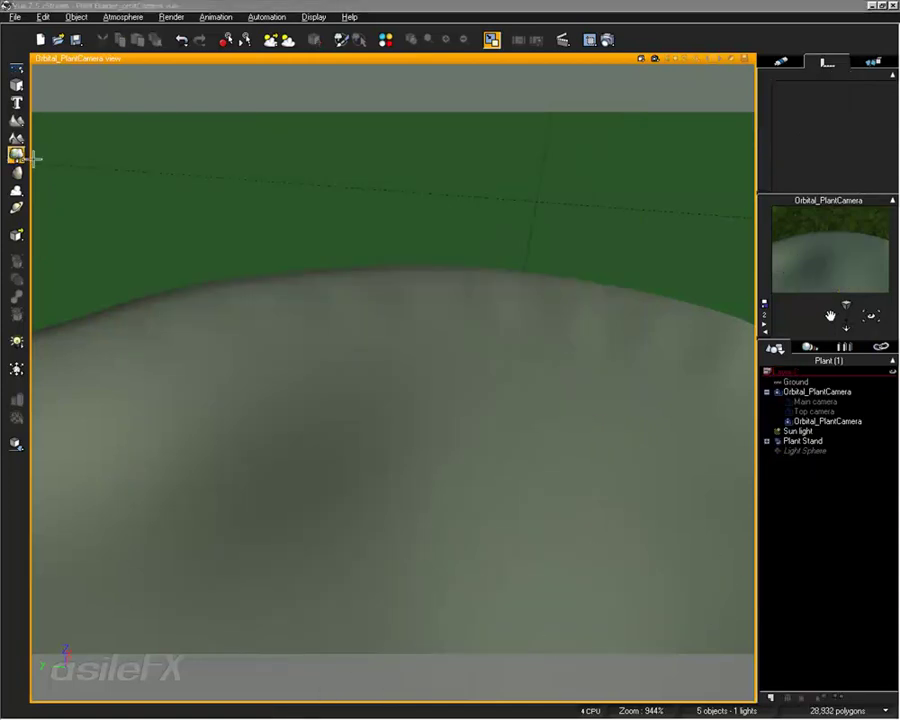
{"action": "left_click", "coordinate": [18, 155]}
{"action": "left_click", "coordinate": [101, 570]}
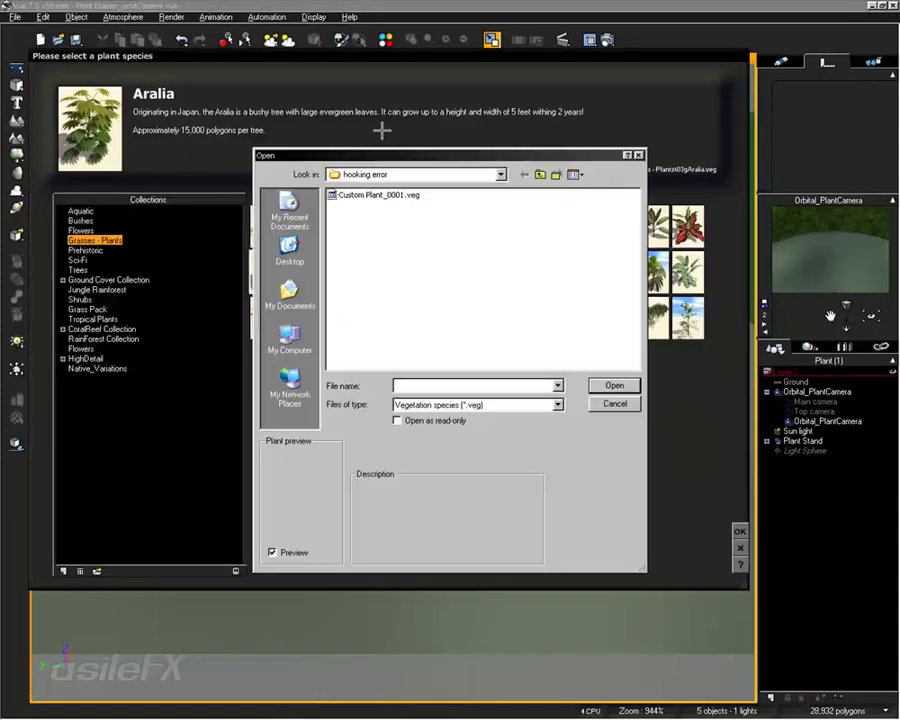
{"action": "double_click", "coordinate": [382, 195]}
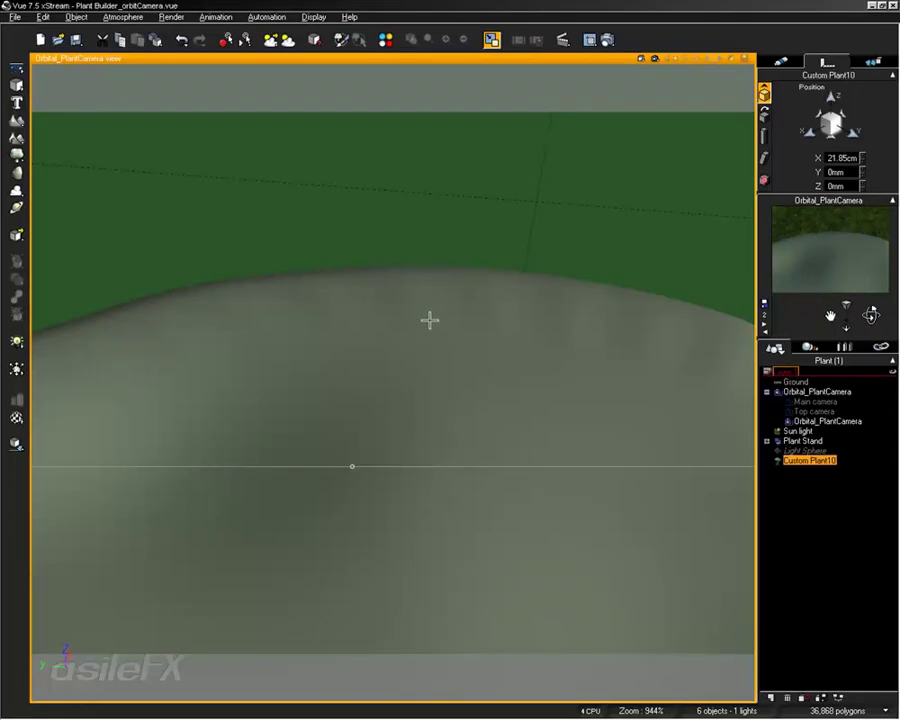
Open the reloaded plant for editing and examine up close where its leaves attach to the branches
{"action": "right_click", "coordinate": [462, 398]}
{"action": "left_click", "coordinate": [505, 297]}
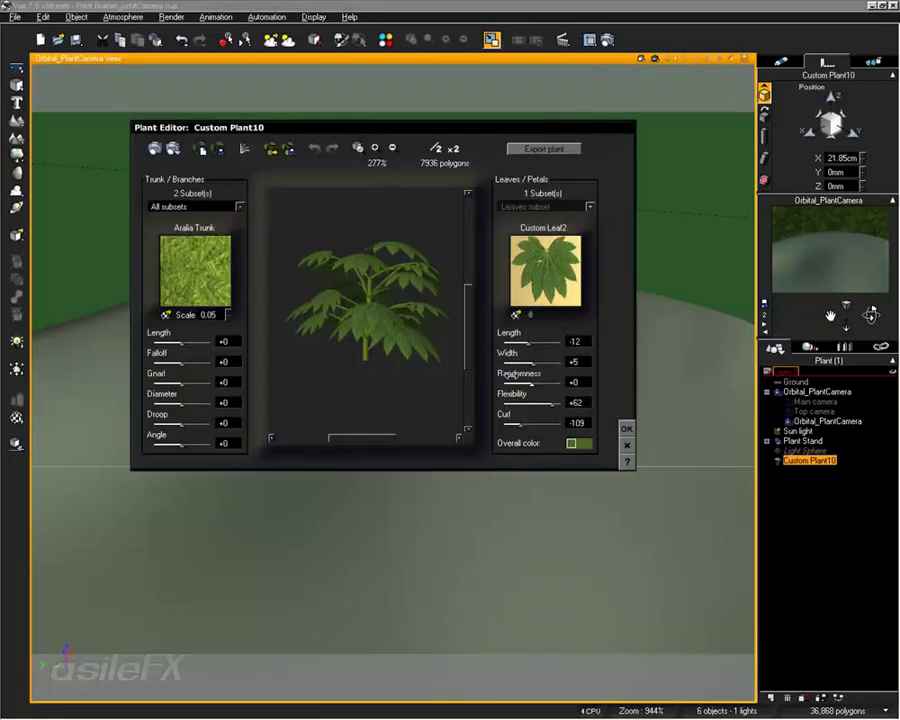
{"action": "left_click_drag", "start_coordinate": [355, 264], "coordinate": [345, 300]}
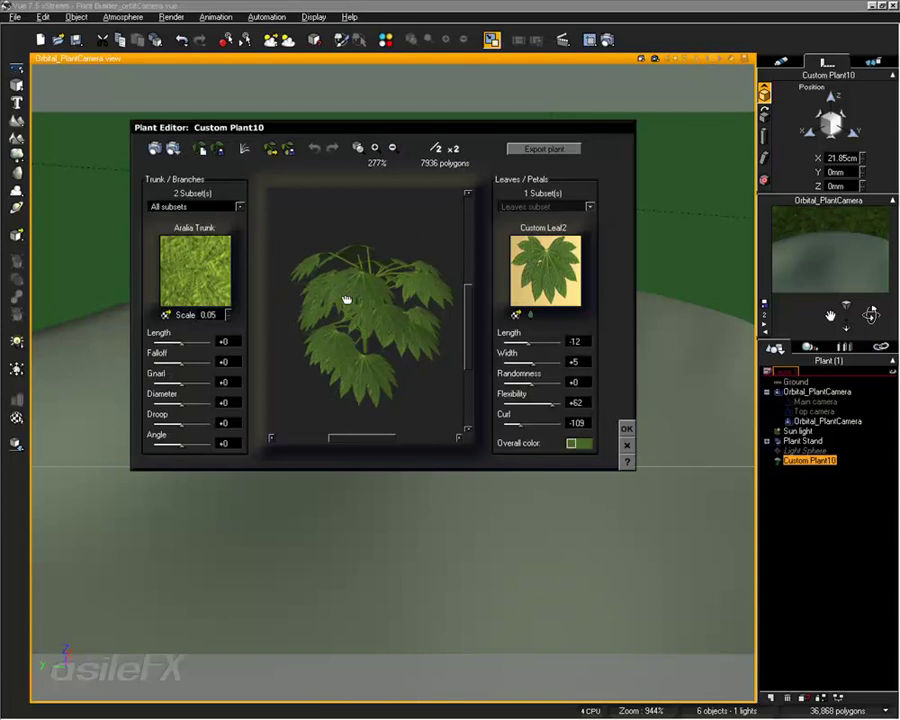
{"action": "left_click", "coordinate": [375, 147]}
{"action": "left_click_drag", "start_coordinate": [392, 245], "coordinate": [388, 313]}
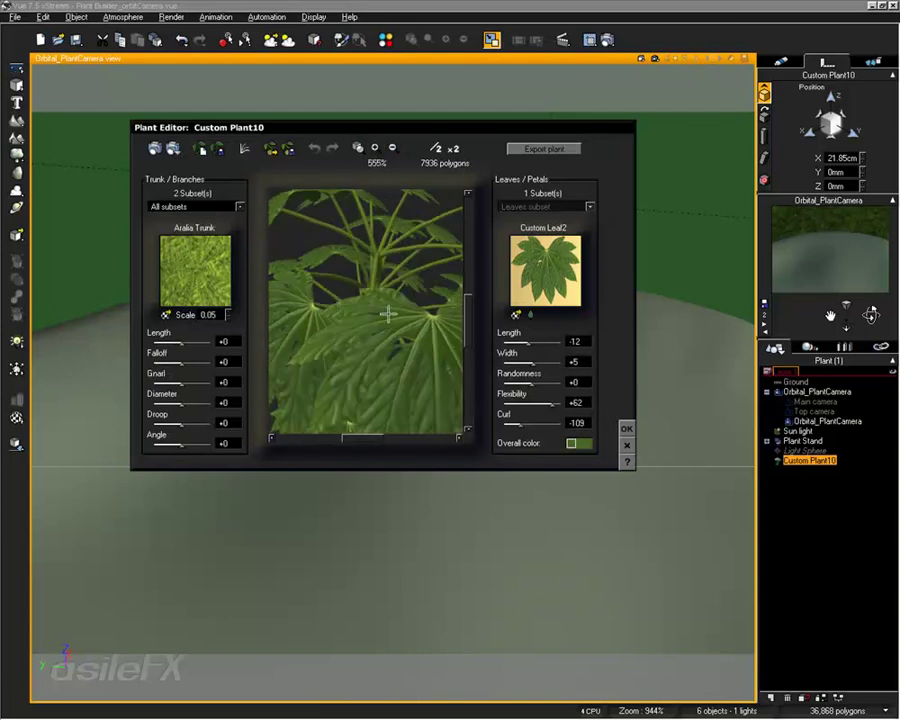
{"action": "left_click", "coordinate": [627, 428]}
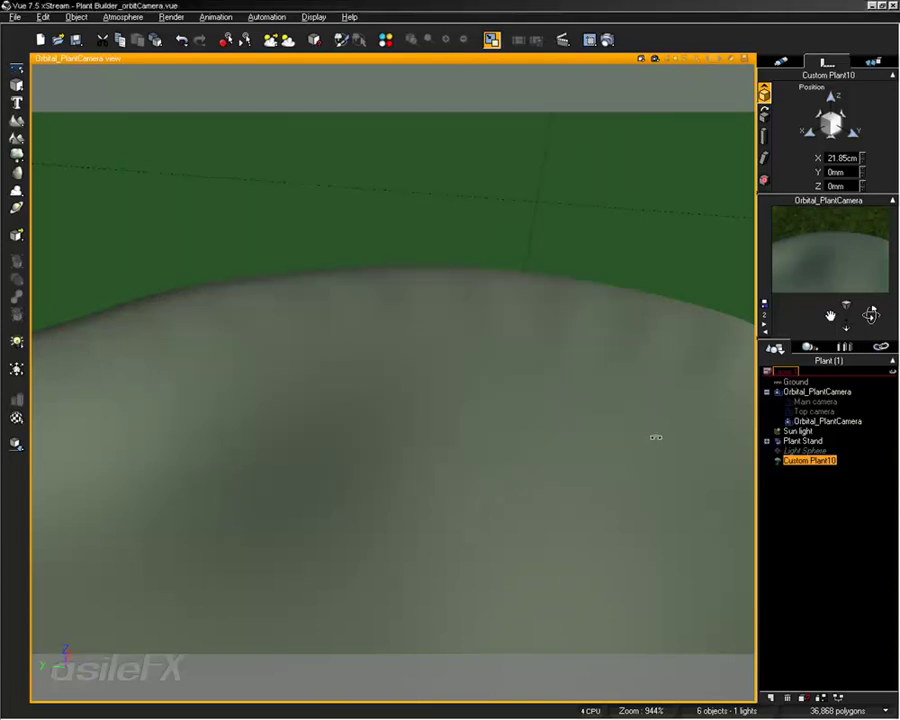
Position the reloaded plant on the plant stand at X 0 and Z 2 m
{"action": "left_click", "coordinate": [840, 158]}
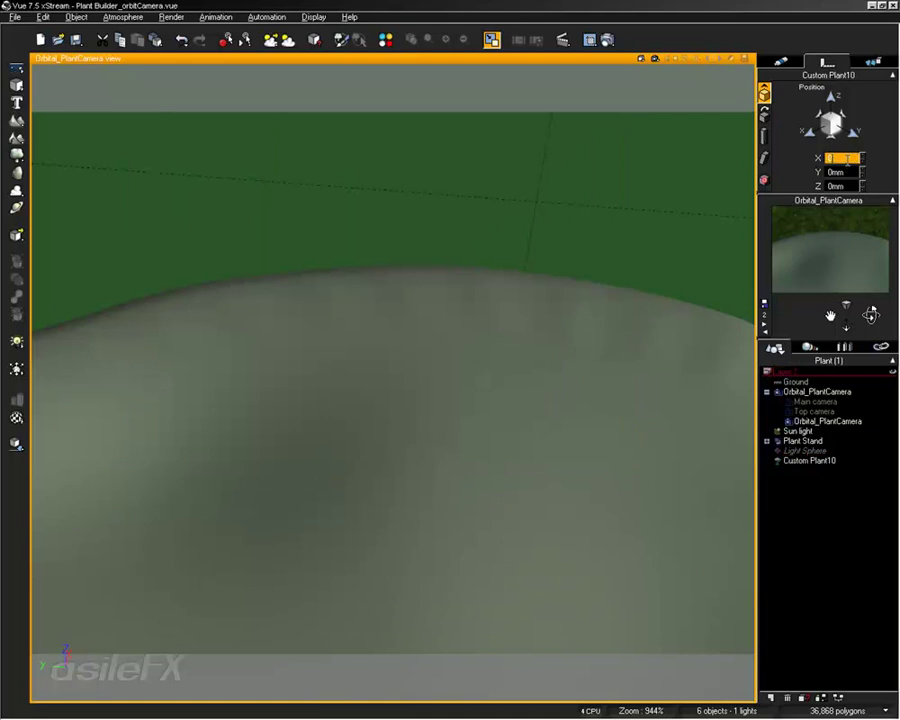
{"action": "type", "text": "0"}
{"action": "key", "text": "Tab"}
{"action": "key", "text": "Tab"}
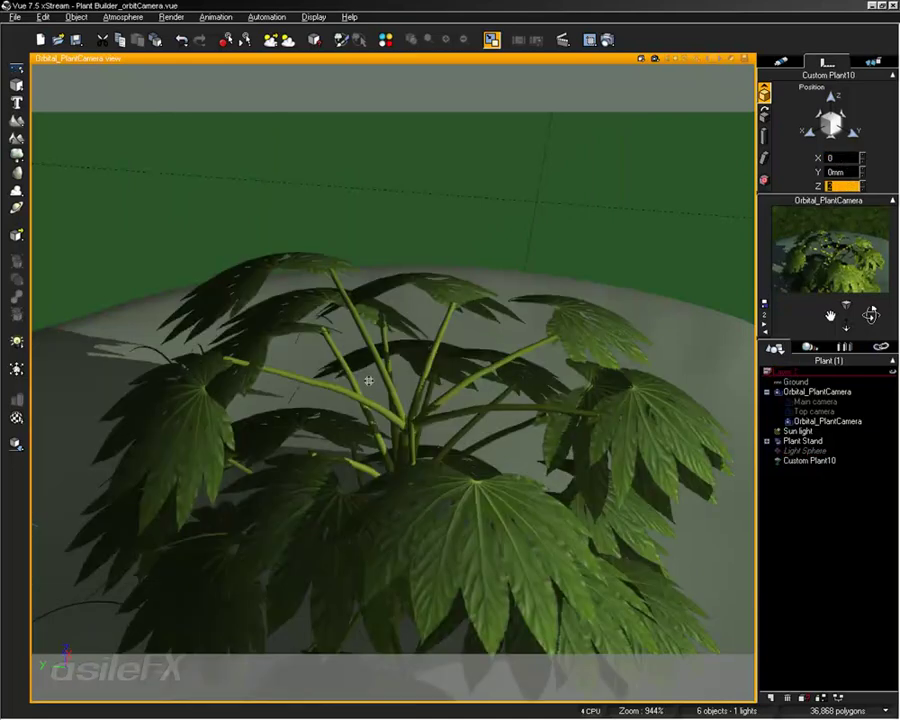
{"action": "type", "text": "2"}
{"action": "key", "text": "Return"}
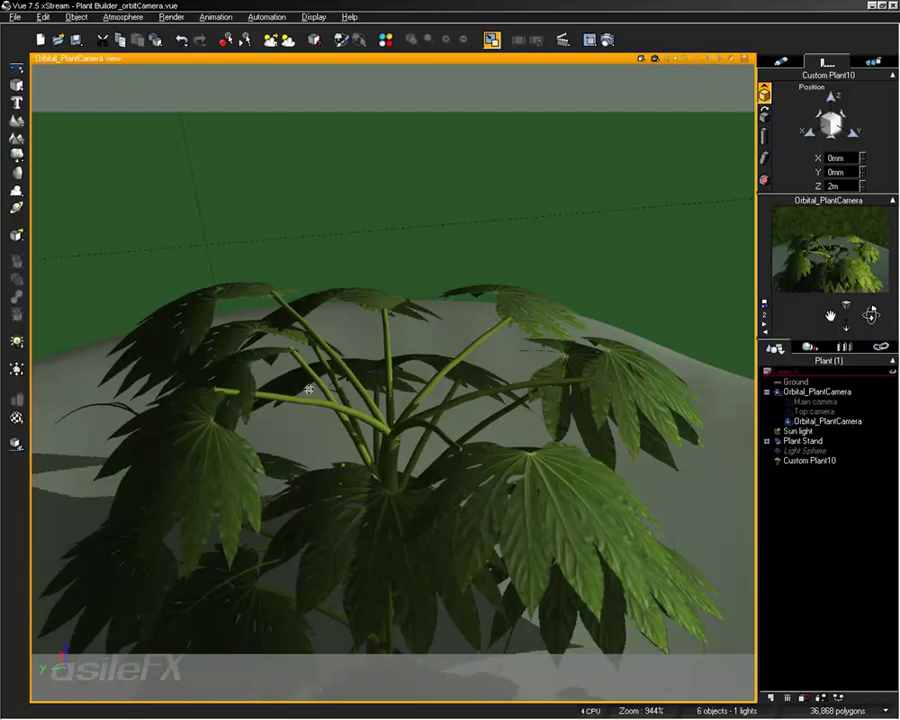
Orbit around the plant and render the camera view to examine the leaf attachment points
{"action": "left_click_drag", "start_coordinate": [185, 375], "coordinate": [397, 441]}
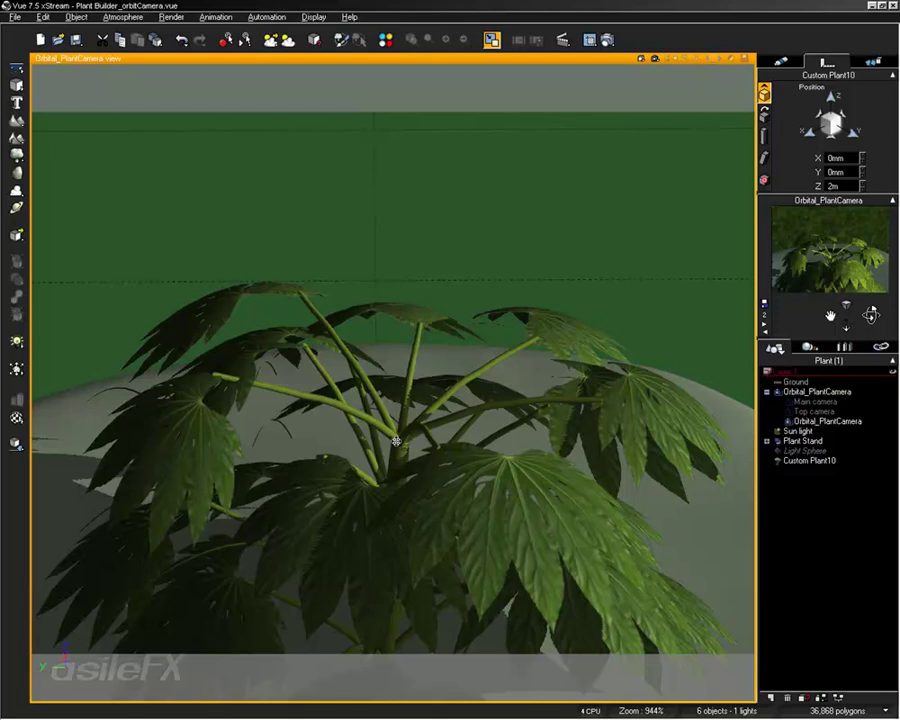
{"action": "middle_click_drag", "start_coordinate": [397, 441], "coordinate": [342, 153]}
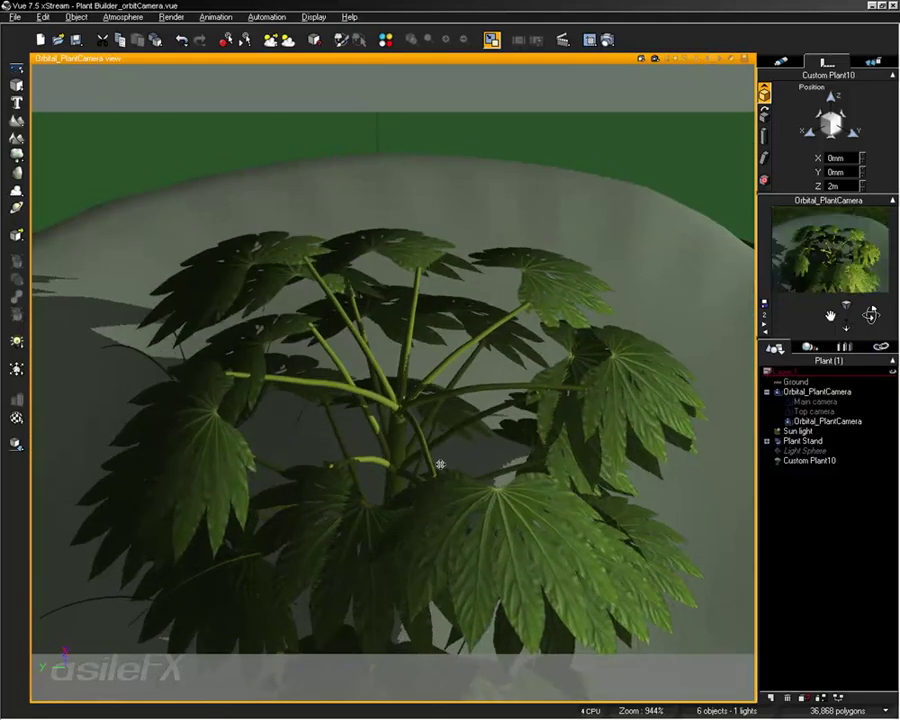
{"action": "left_click", "coordinate": [641, 58]}
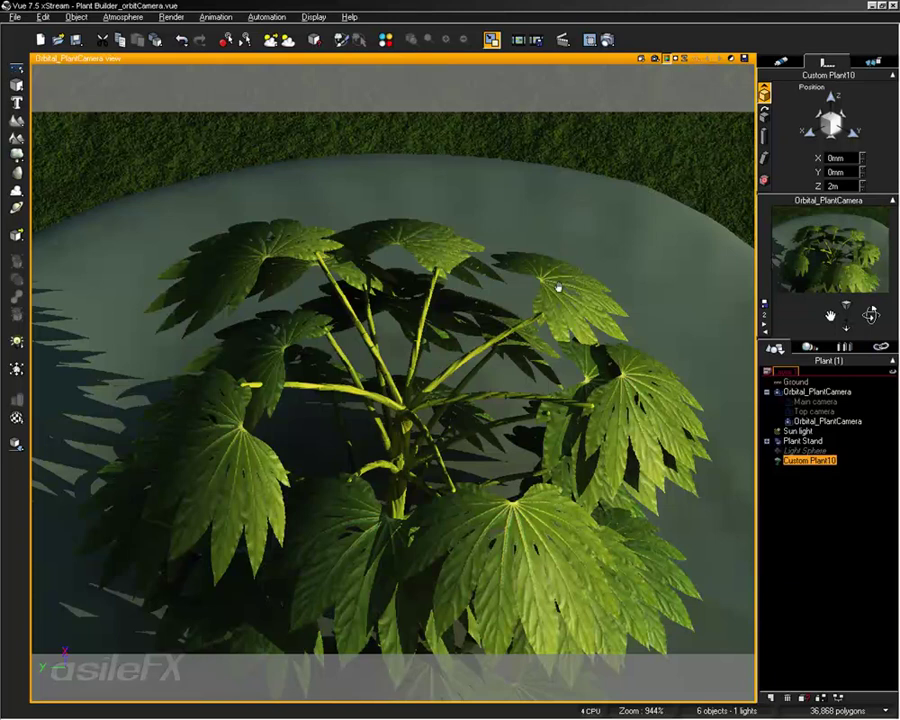
{"action": "middle_click_drag", "start_coordinate": [558, 288], "coordinate": [568, 214]}
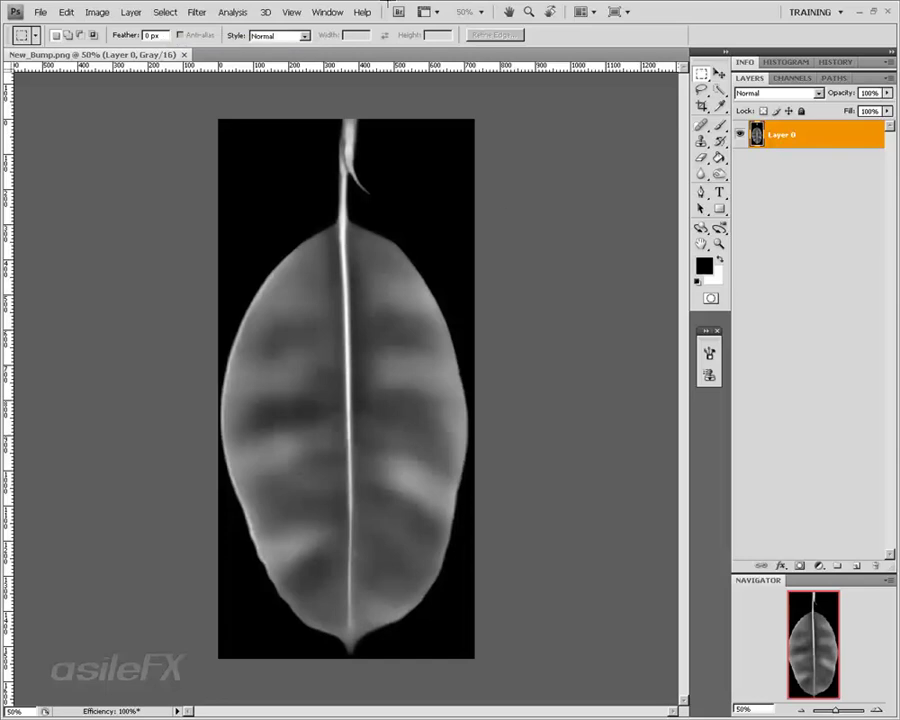
Switch to Photoshop and view the upper part of the leaf in New_Bump.png at 100%
{"action": "key", "text": "ctrl+l"}
{"action": "left_click", "coordinate": [873, 109]}
{"action": "left_click", "coordinate": [873, 707]}
{"action": "left_click", "coordinate": [873, 707]}
{"action": "left_click", "coordinate": [813, 621]}
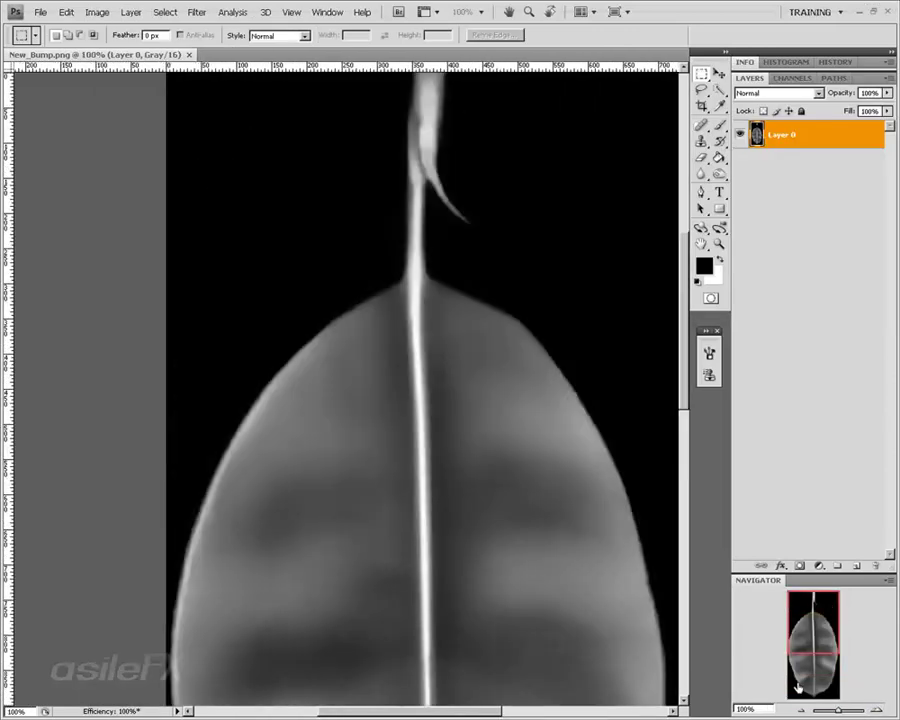
Set the default image interpolation in the general preferences to Bicubic Sharper (best for reduction)
{"action": "key", "text": "ctrl+k"}
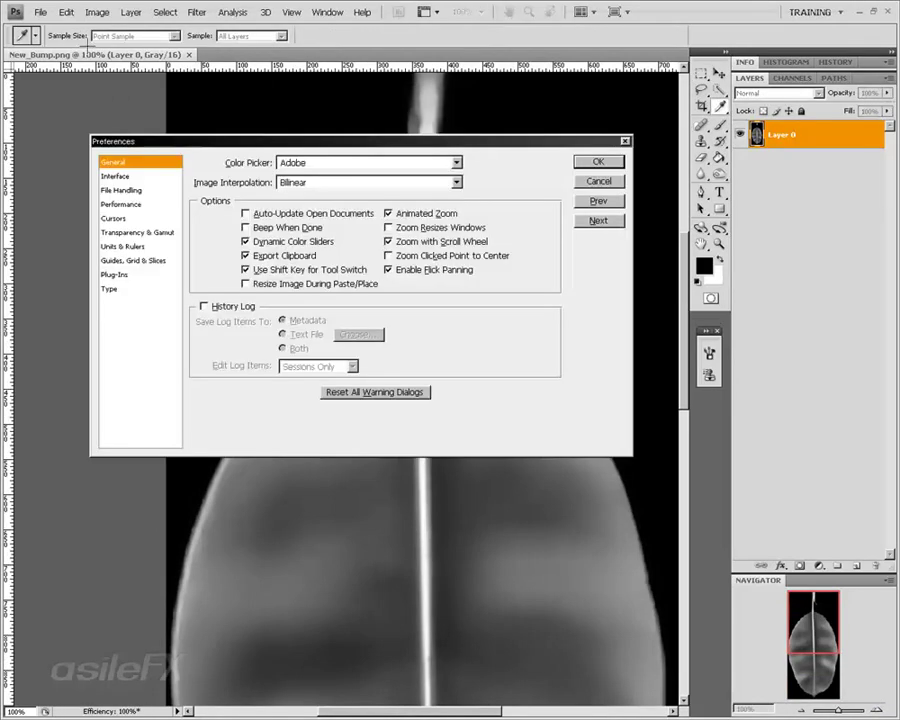
{"action": "left_click", "coordinate": [64, 12]}
{"action": "left_click", "coordinate": [537, 308]}
{"action": "left_click", "coordinate": [323, 182]}
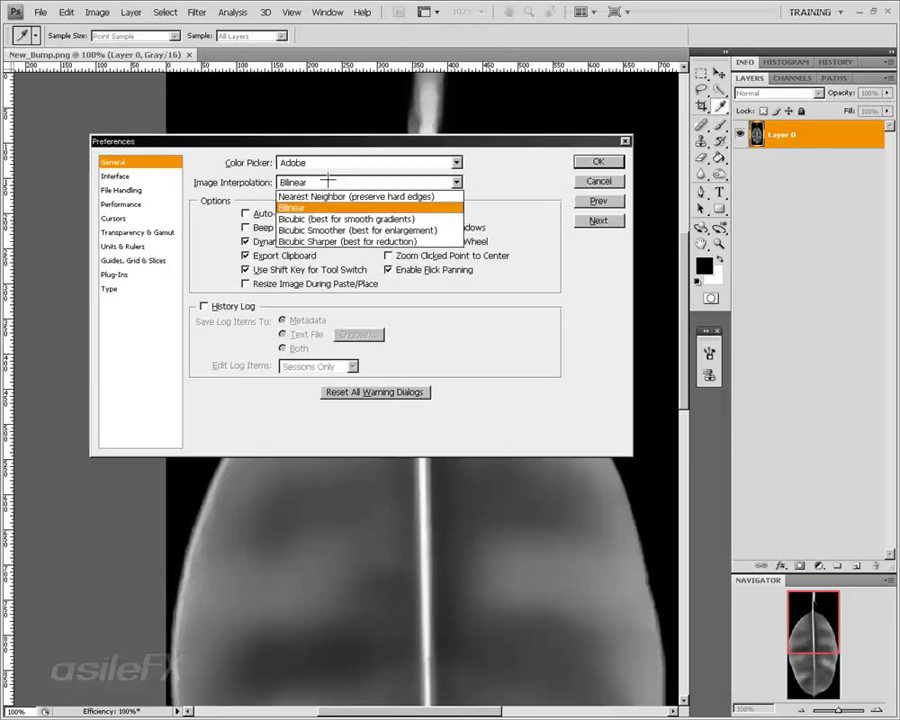
{"action": "left_click", "coordinate": [362, 243]}
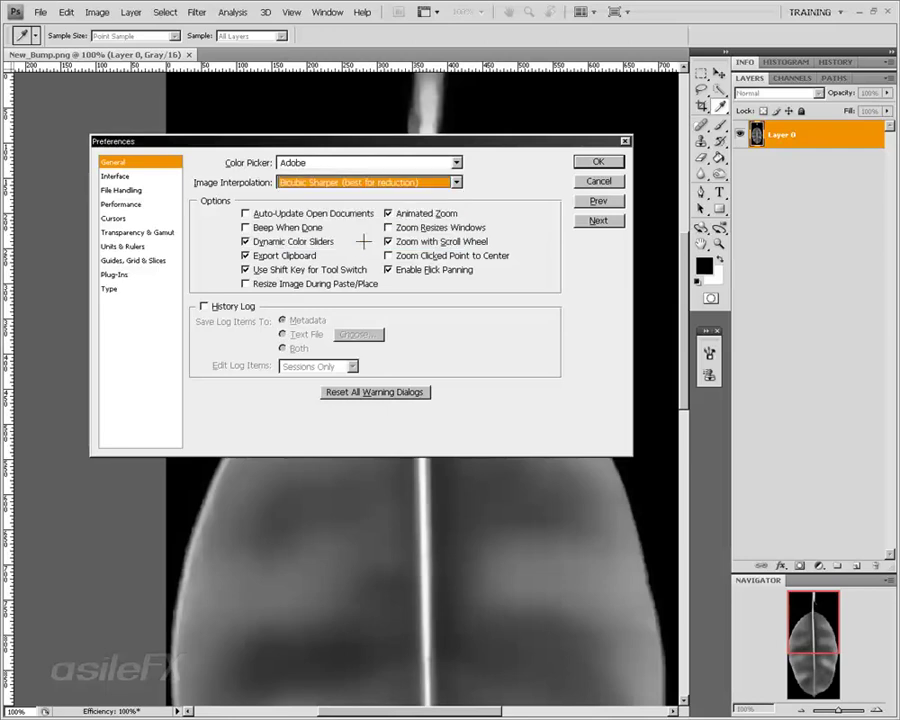
{"action": "left_click", "coordinate": [596, 161]}
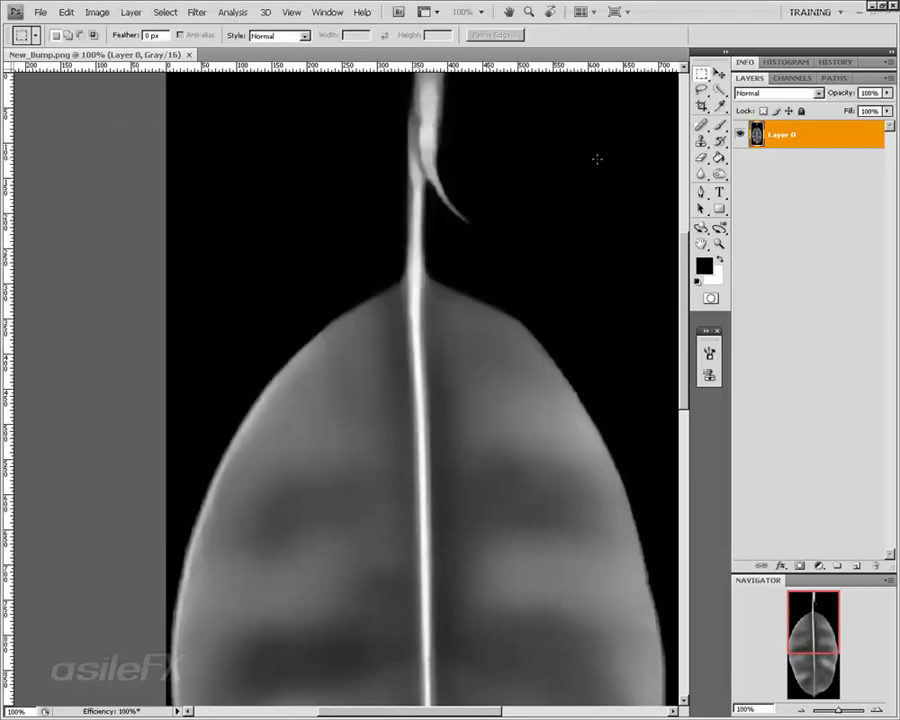
Resize the image to 50 percent in width and height, resampled with Bicubic Sharper (best for reduction)
{"action": "left_click", "coordinate": [97, 12]}
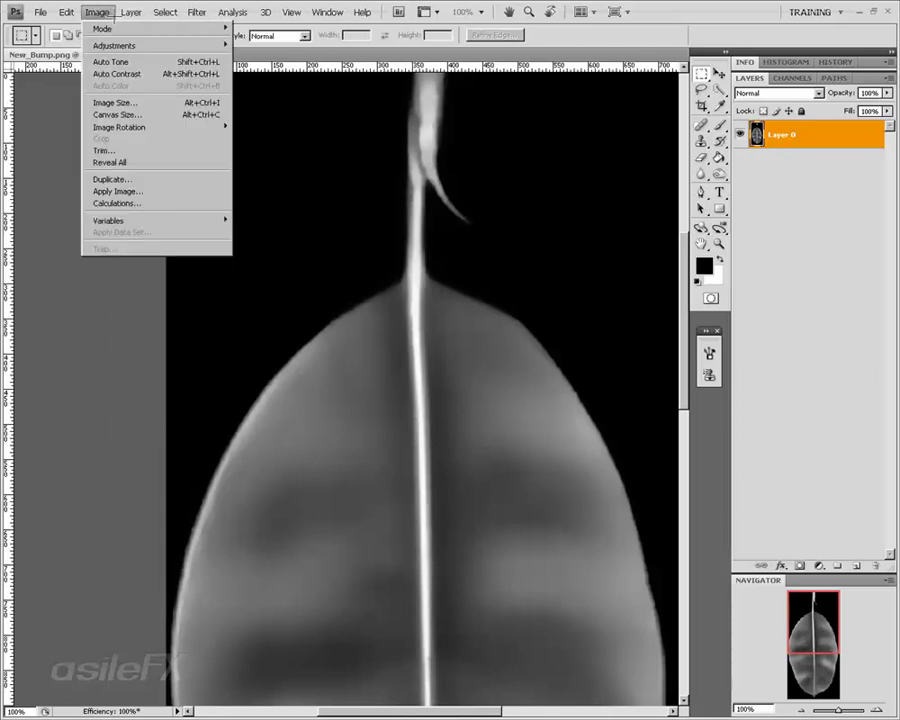
{"action": "left_click", "coordinate": [118, 101]}
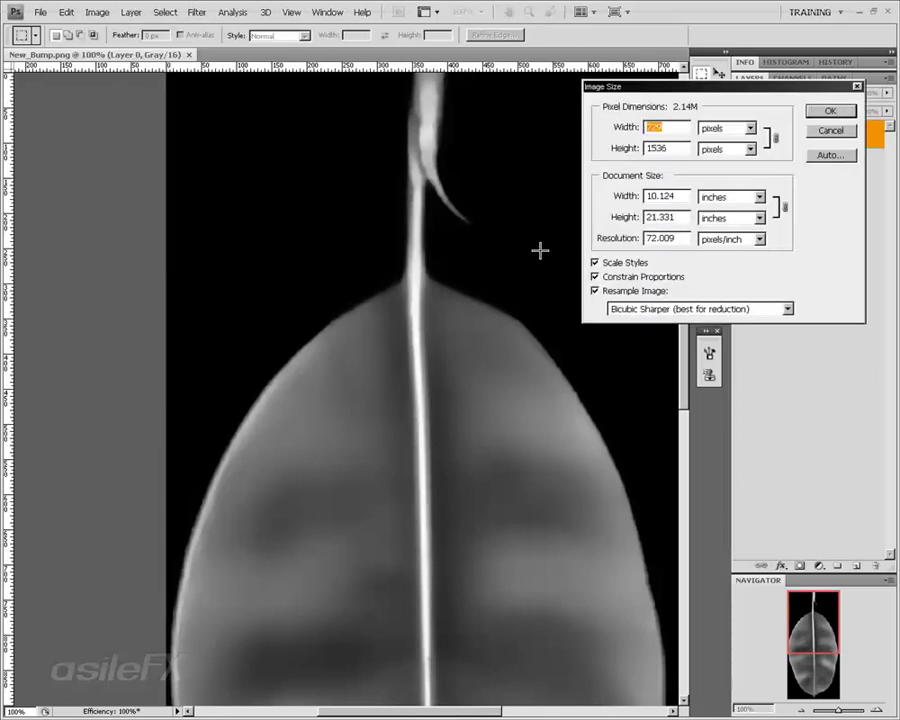
{"action": "left_click", "coordinate": [640, 309]}
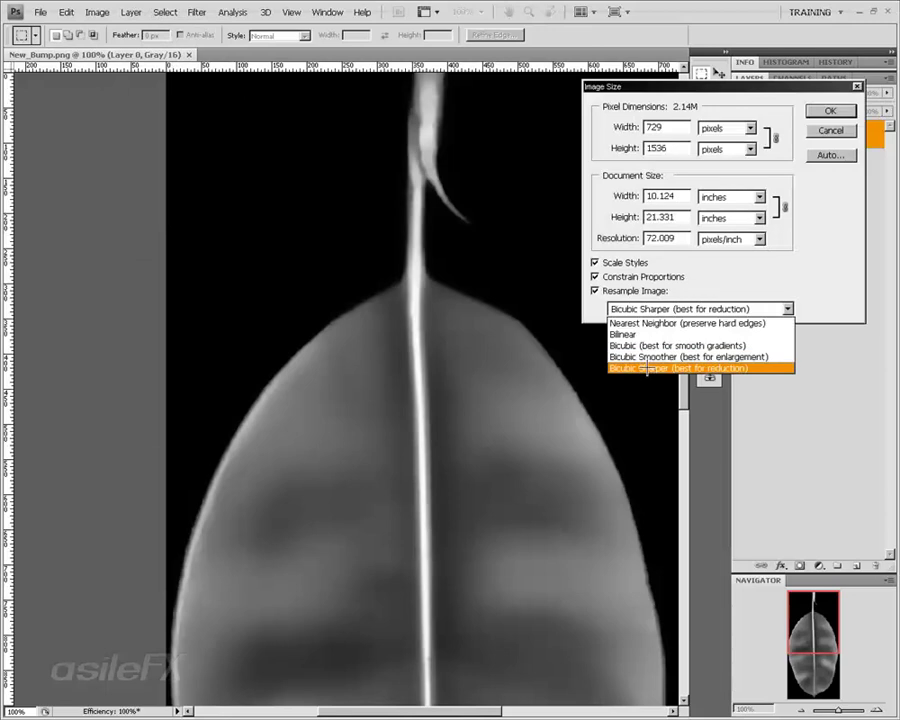
{"action": "left_click", "coordinate": [700, 367]}
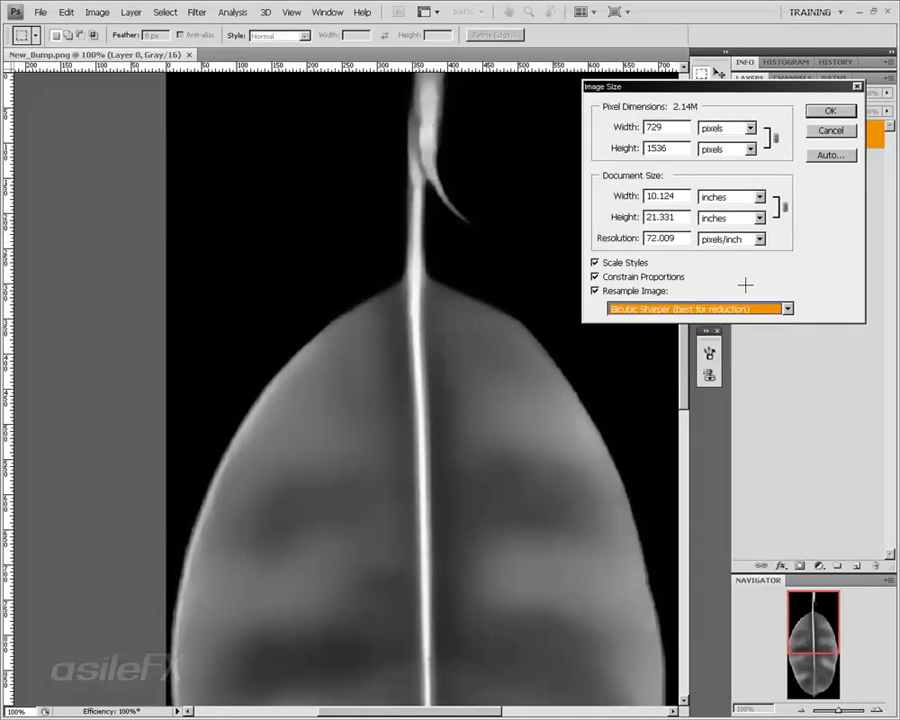
{"action": "left_click", "coordinate": [748, 309]}
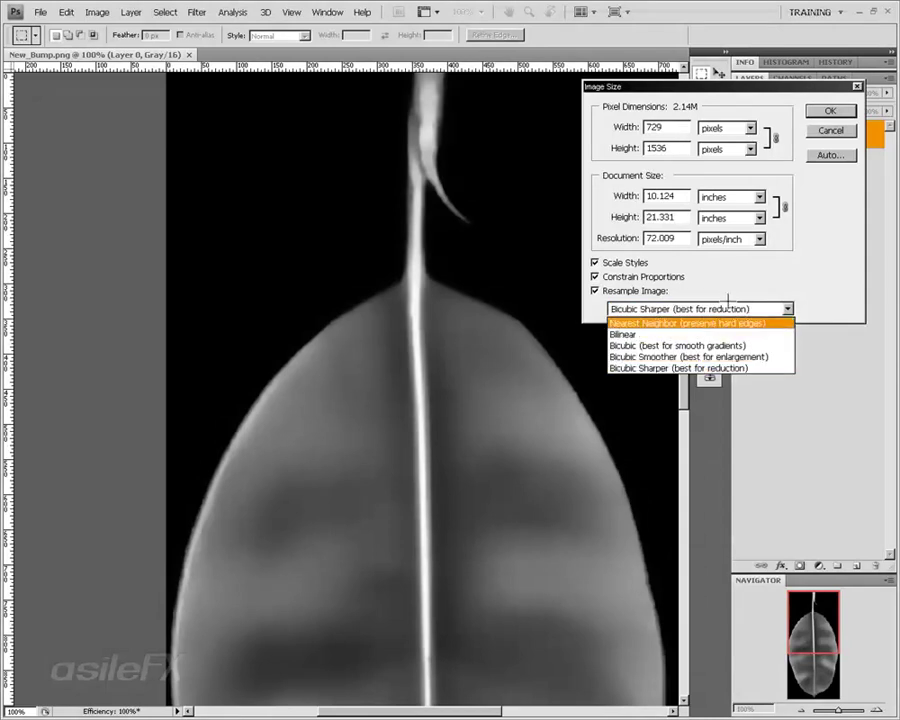
{"action": "left_click", "coordinate": [743, 271]}
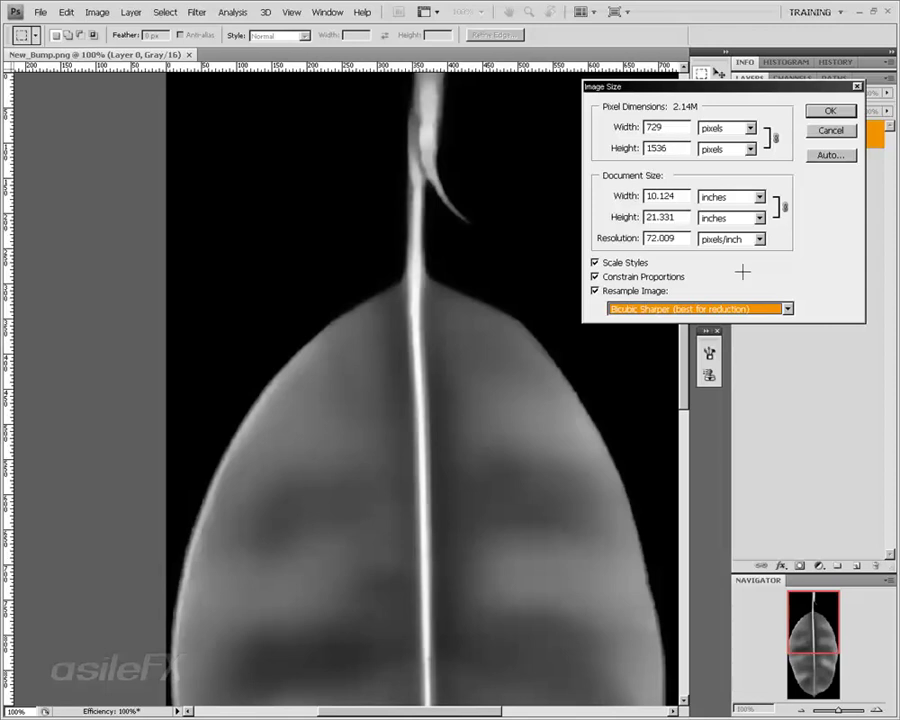
{"action": "left_click", "coordinate": [724, 128]}
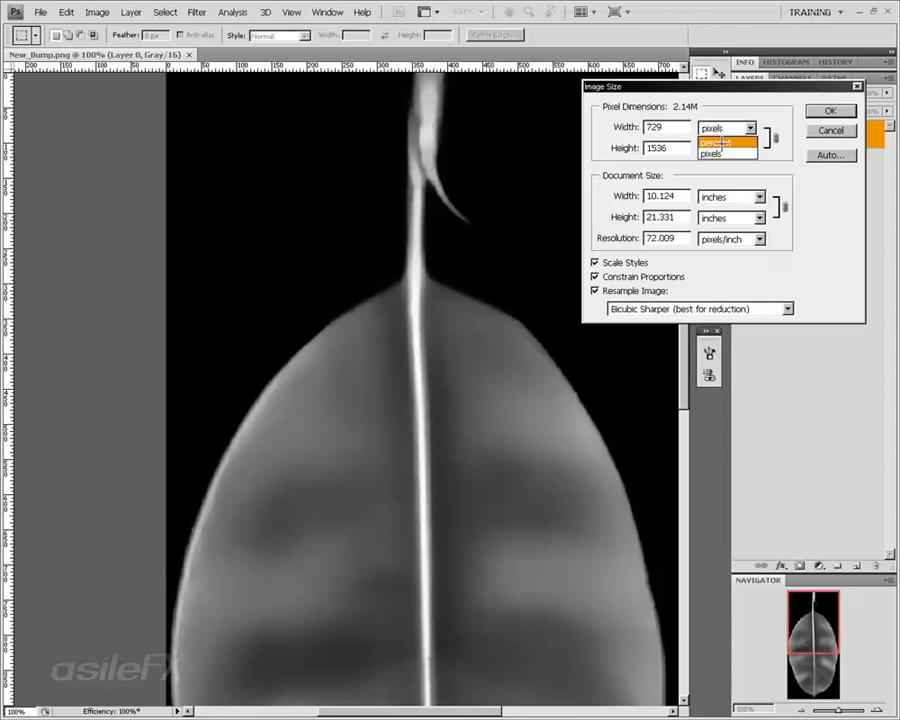
{"action": "left_click", "coordinate": [722, 141]}
{"action": "type", "text": "50"}
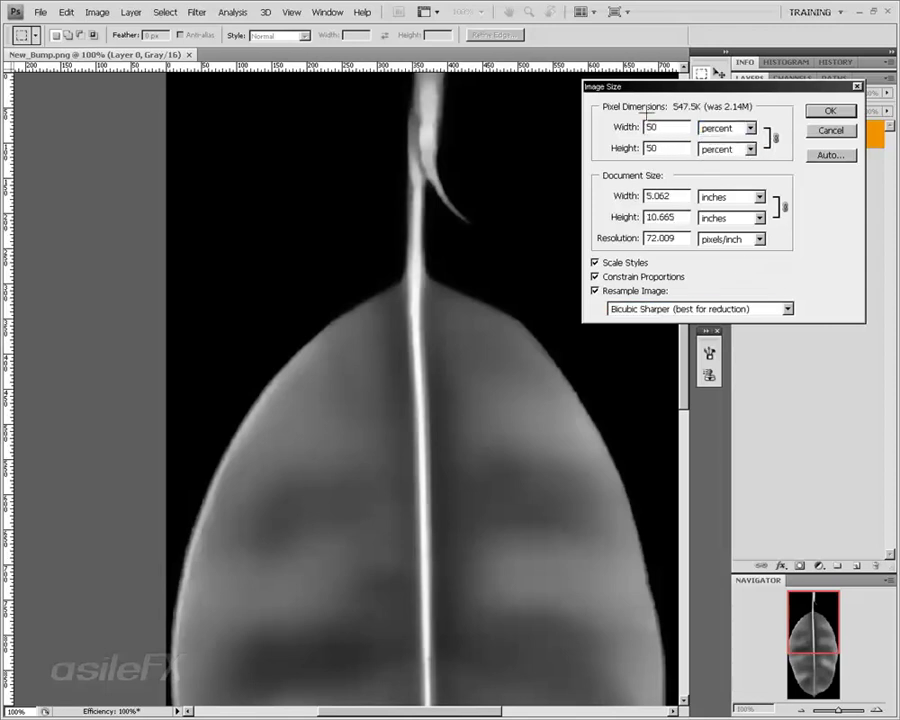
{"action": "left_click", "coordinate": [828, 112]}
Zoom in on the top end of the leaf stem to examine the pixels along the image's upper edge
{"action": "left_click", "coordinate": [876, 709]}
{"action": "left_click", "coordinate": [876, 709]}
{"action": "mouse_move", "coordinate": [812, 612]}
{"action": "left_mouse_down"}
{"action": "mouse_move", "coordinate": [804, 683]}
{"action": "mouse_move", "coordinate": [826, 678]}
{"action": "mouse_move", "coordinate": [822, 605]}
{"action": "left_mouse_up"}
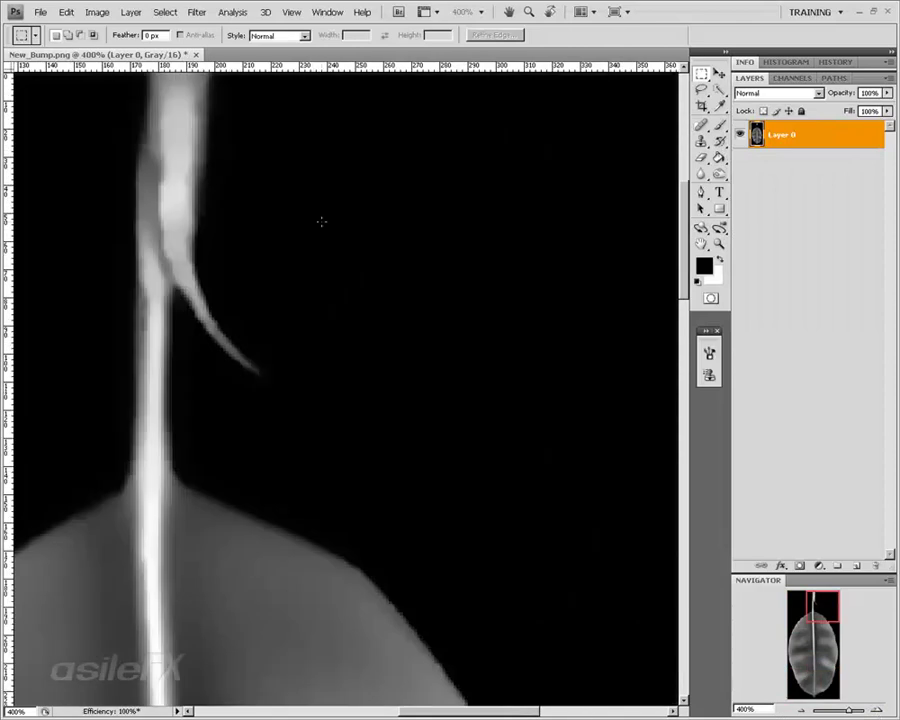
{"action": "scroll", "coordinate": [492, 148], "scroll_direction": "up", "scroll_amount": 3}
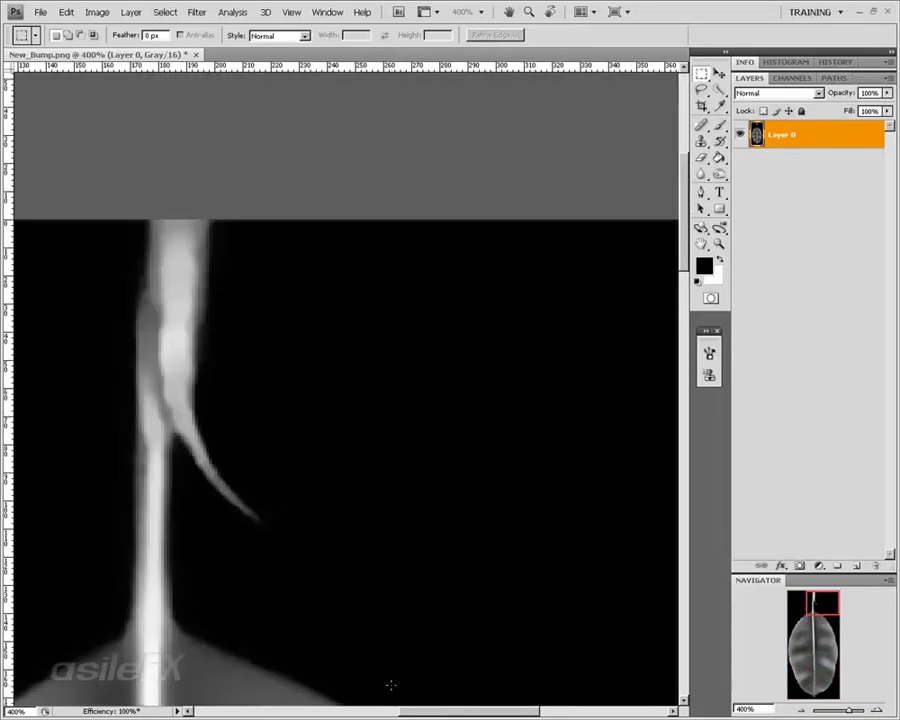
{"action": "left_click_drag", "start_coordinate": [421, 705], "coordinate": [383, 705]}
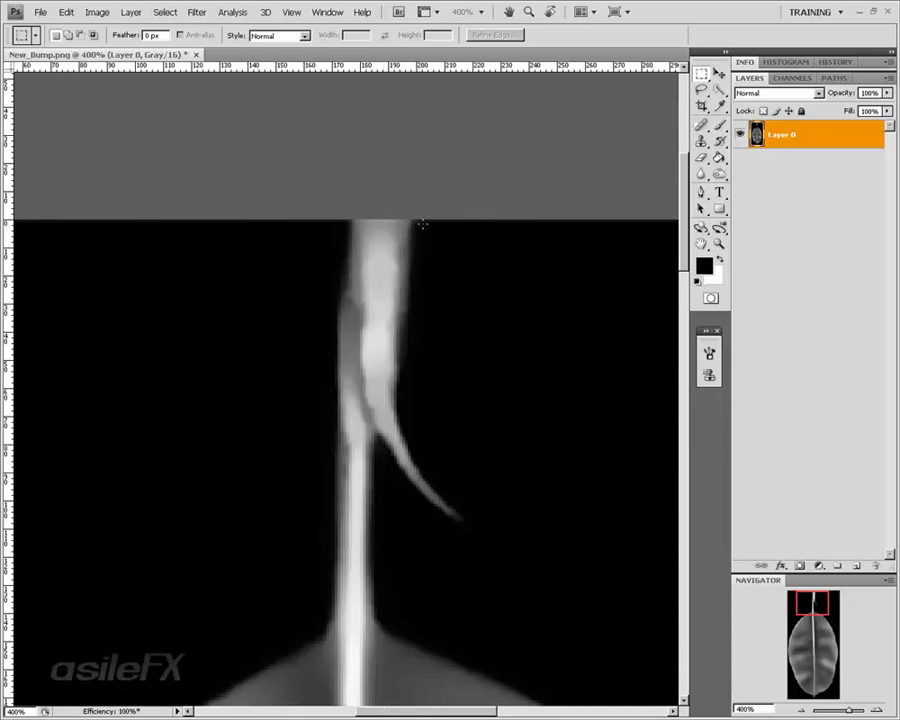
{"action": "left_click_drag", "start_coordinate": [677, 275], "coordinate": [700, 210]}
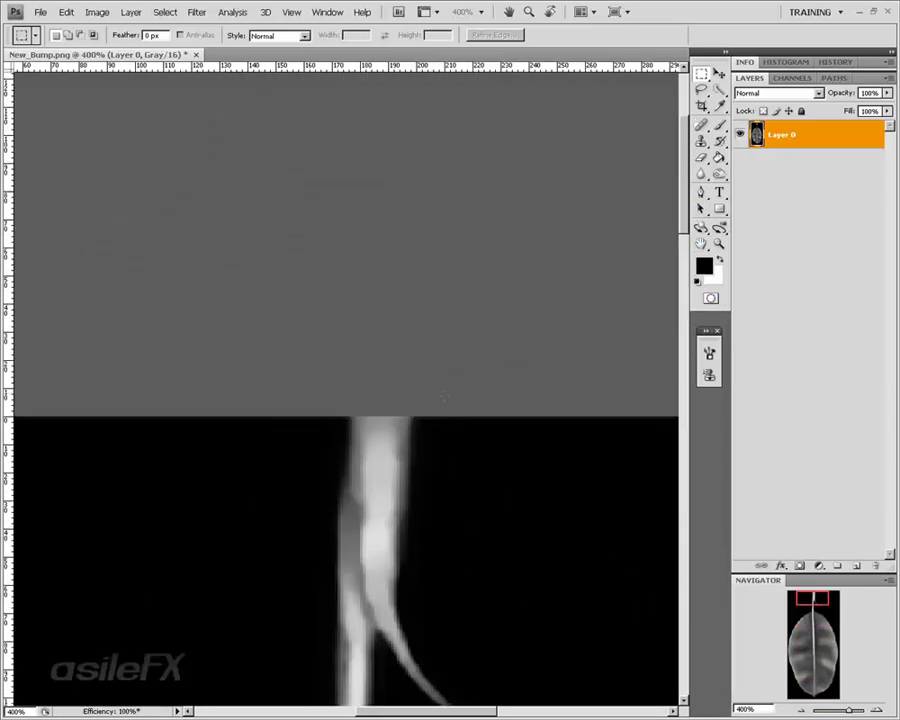
{"action": "key", "text": "z"}
{"action": "left_click_drag", "start_coordinate": [435, 428], "coordinate": [436, 430]}
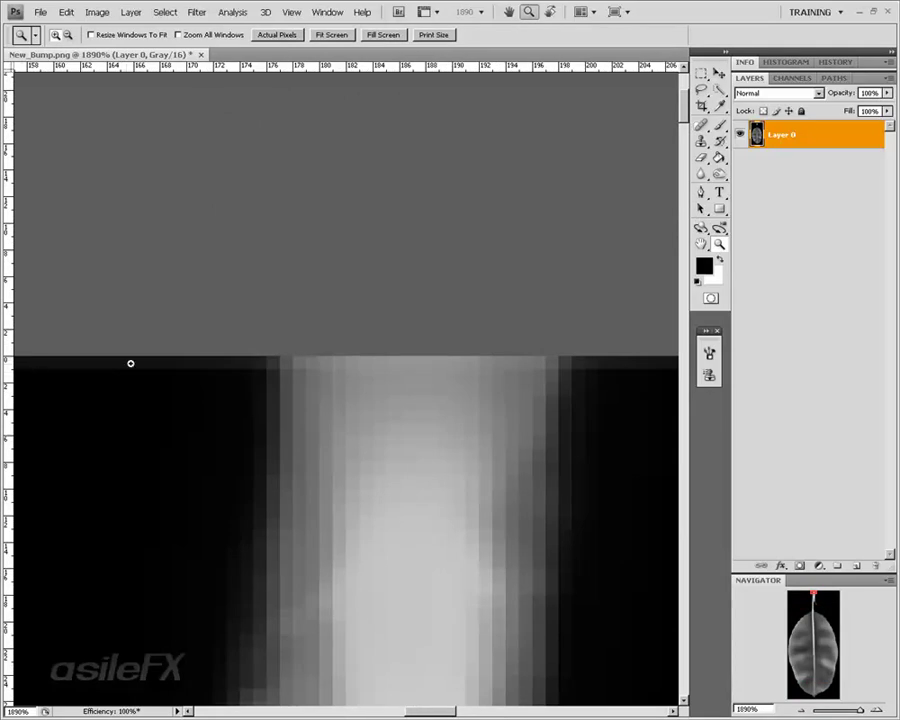
Examine the one-pixel border at the image's four corners at 3200%, ending at the top of the stem
{"action": "left_click_drag", "start_coordinate": [428, 711], "coordinate": [250, 694]}
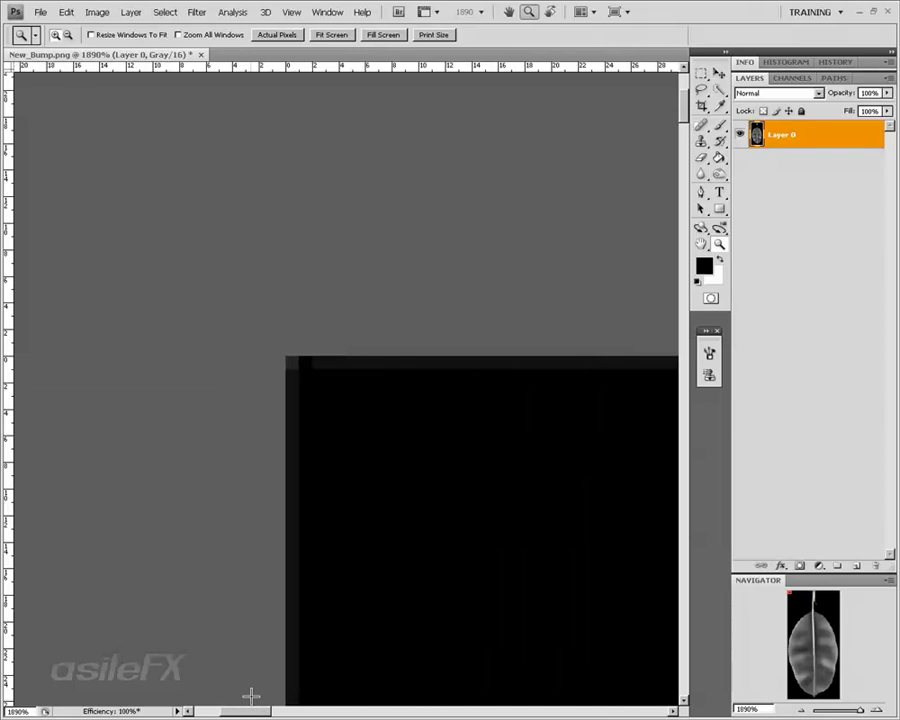
{"action": "left_click_drag", "start_coordinate": [286, 360], "coordinate": [336, 397]}
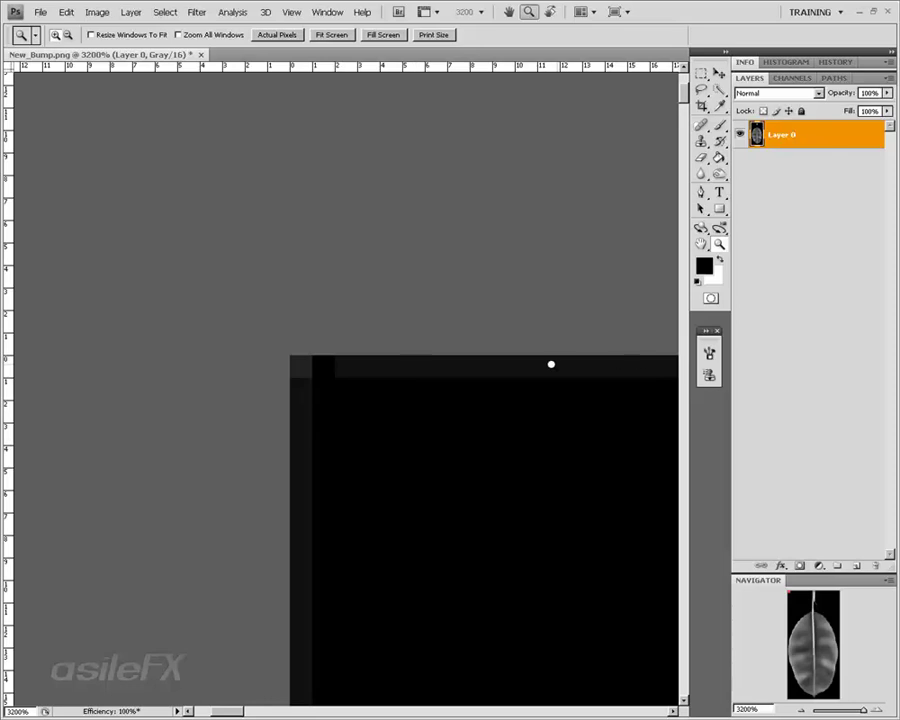
{"action": "left_click_drag", "start_coordinate": [678, 84], "coordinate": [677, 668]}
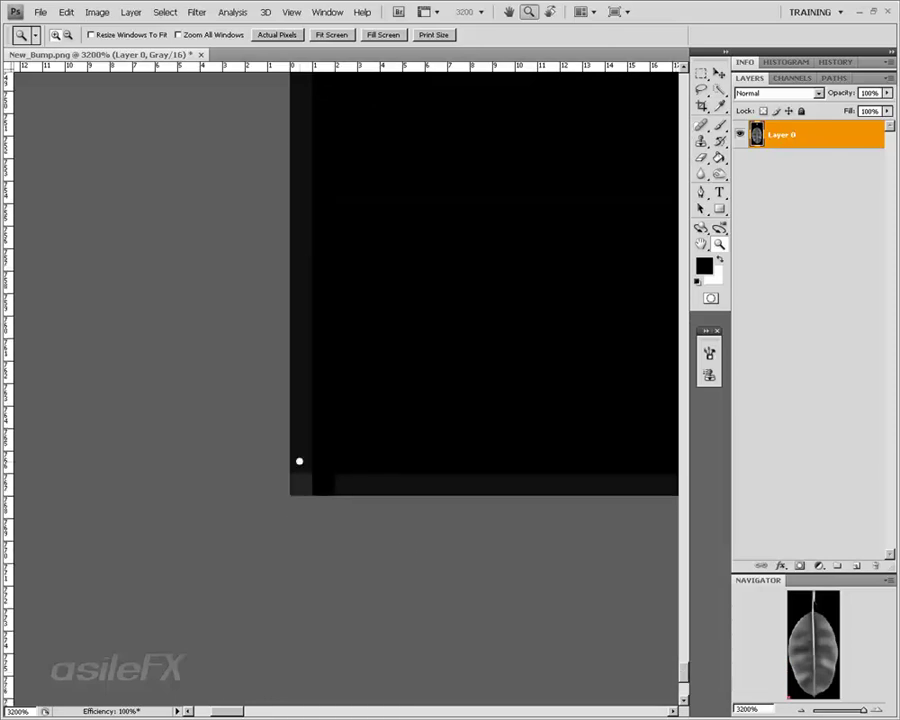
{"action": "left_click_drag", "start_coordinate": [222, 711], "coordinate": [627, 713]}
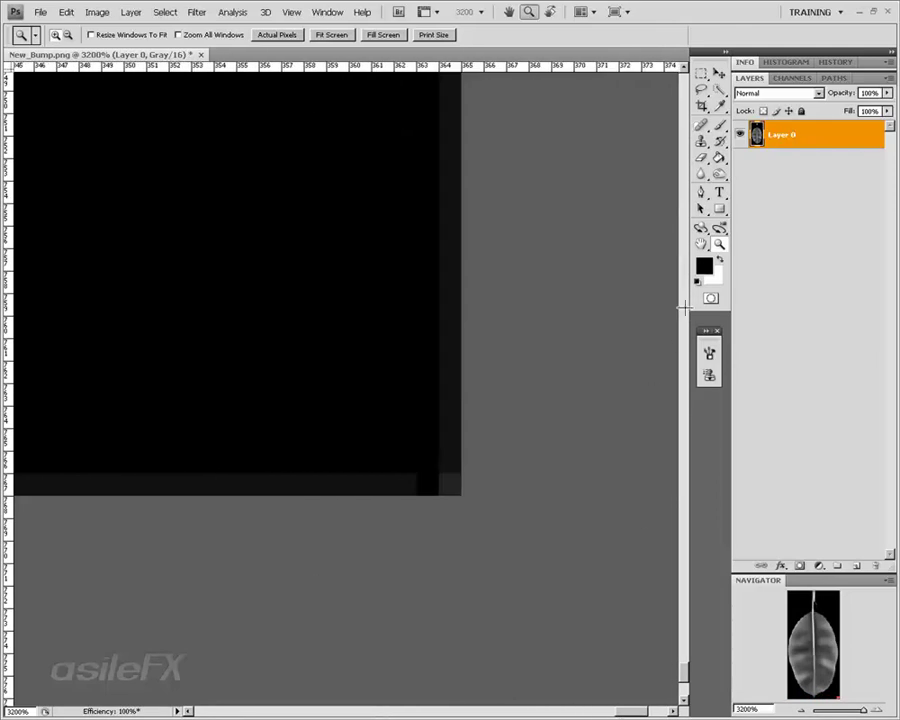
{"action": "scroll", "coordinate": [482, 464], "scroll_direction": "up", "scroll_amount": 5}
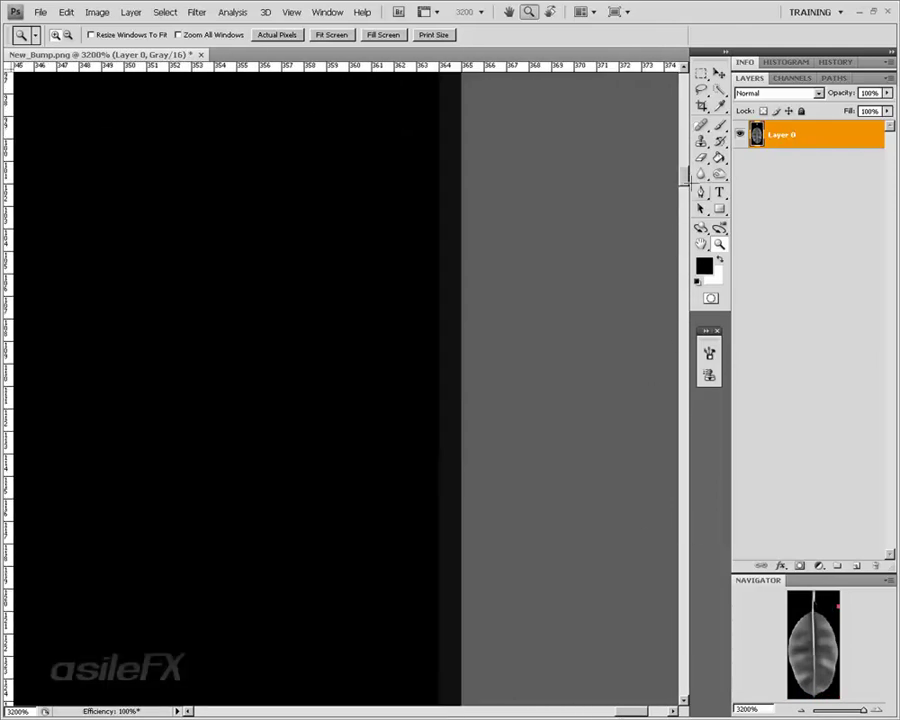
{"action": "scroll", "coordinate": [613, 655], "scroll_direction": "up", "scroll_amount": 5}
{"action": "scroll", "coordinate": [613, 655], "scroll_direction": "down", "scroll_amount": 2}
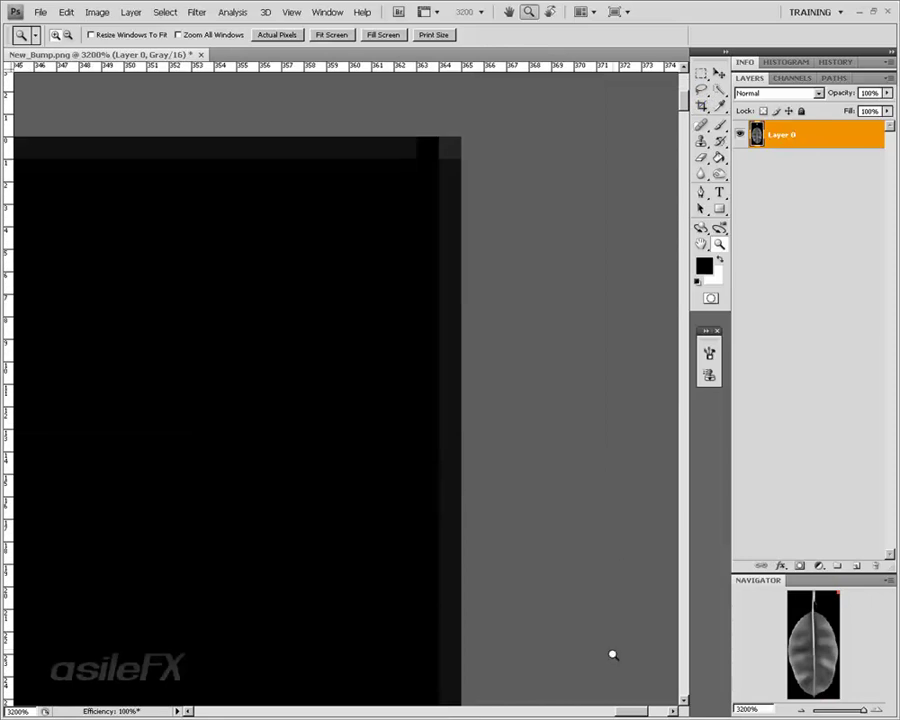
{"action": "left_click_drag", "start_coordinate": [628, 711], "coordinate": [438, 690]}
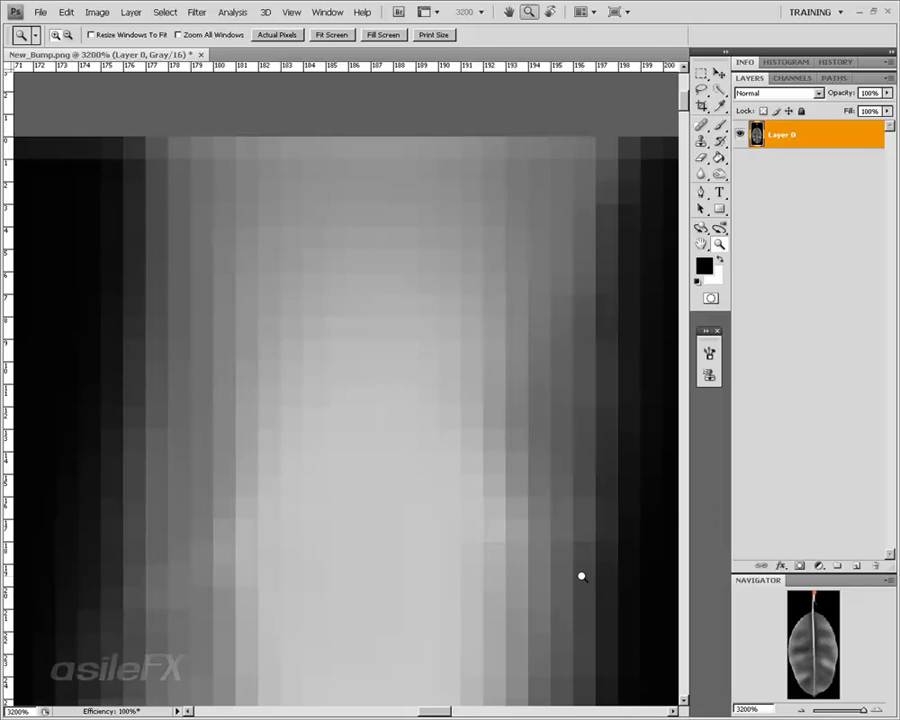
{"action": "mouse_move", "coordinate": [441, 708]}
{"action": "left_mouse_down"}
{"action": "mouse_move", "coordinate": [424, 707]}
{"action": "mouse_move", "coordinate": [434, 707]}
{"action": "left_mouse_up"}
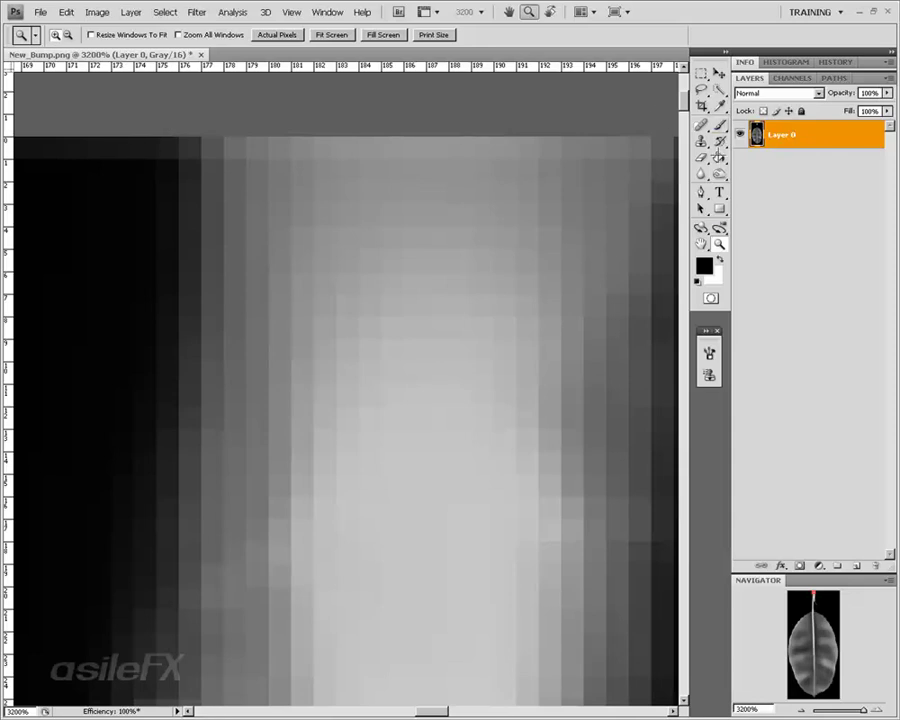
Sample the border pixels on the image's upper edge and upper-left corner as foreground color to read their values
{"action": "key", "text": "i"}
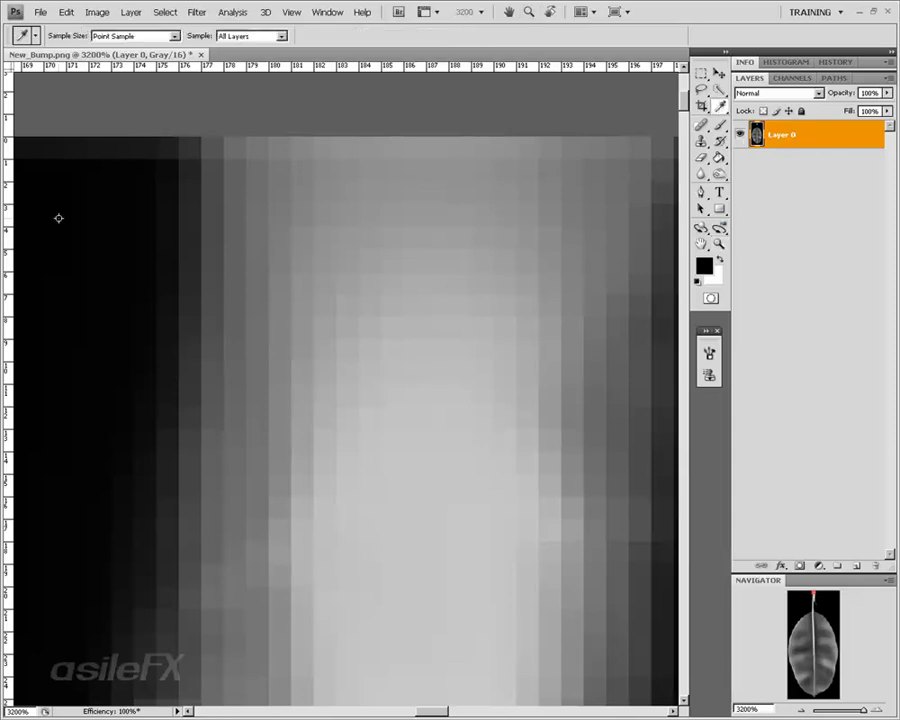
{"action": "scroll", "coordinate": [300, 495], "scroll_direction": "left", "scroll_amount": 5, "text": "ctrl"}
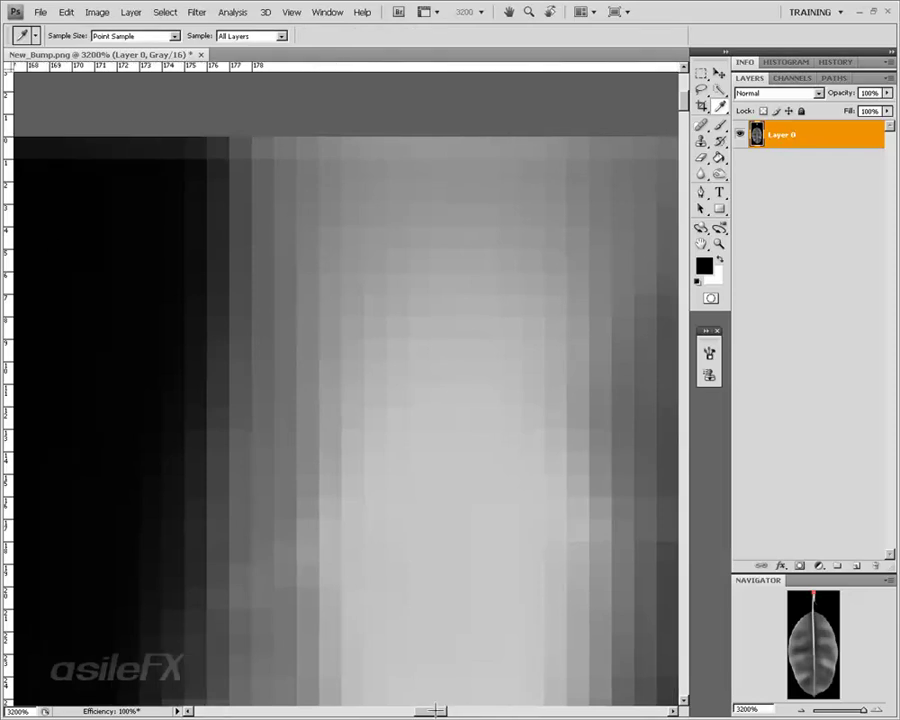
{"action": "left_click", "coordinate": [704, 262]}
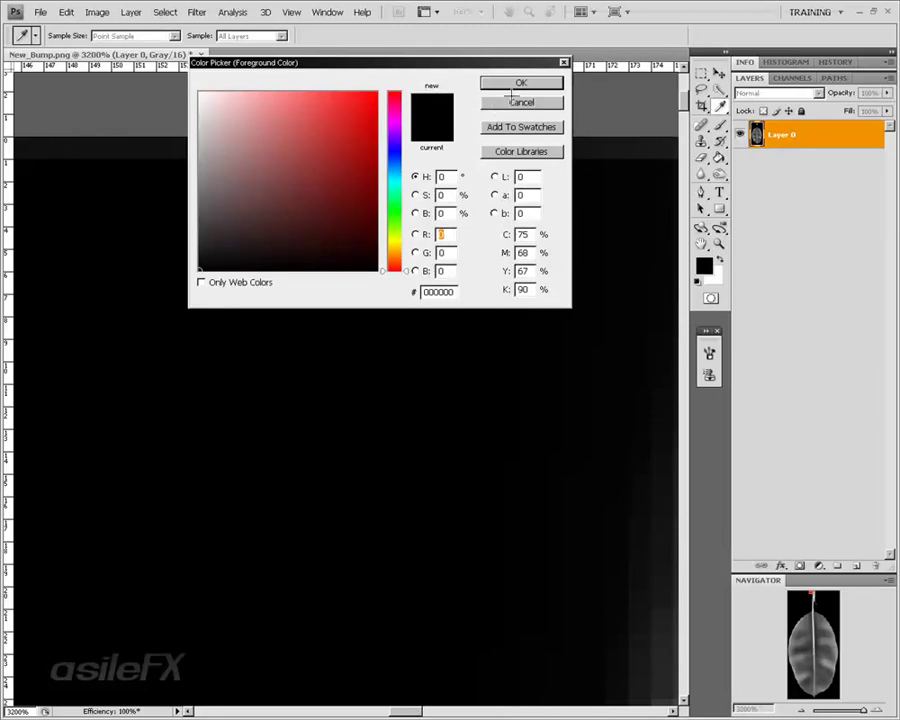
{"action": "left_click", "coordinate": [632, 139]}
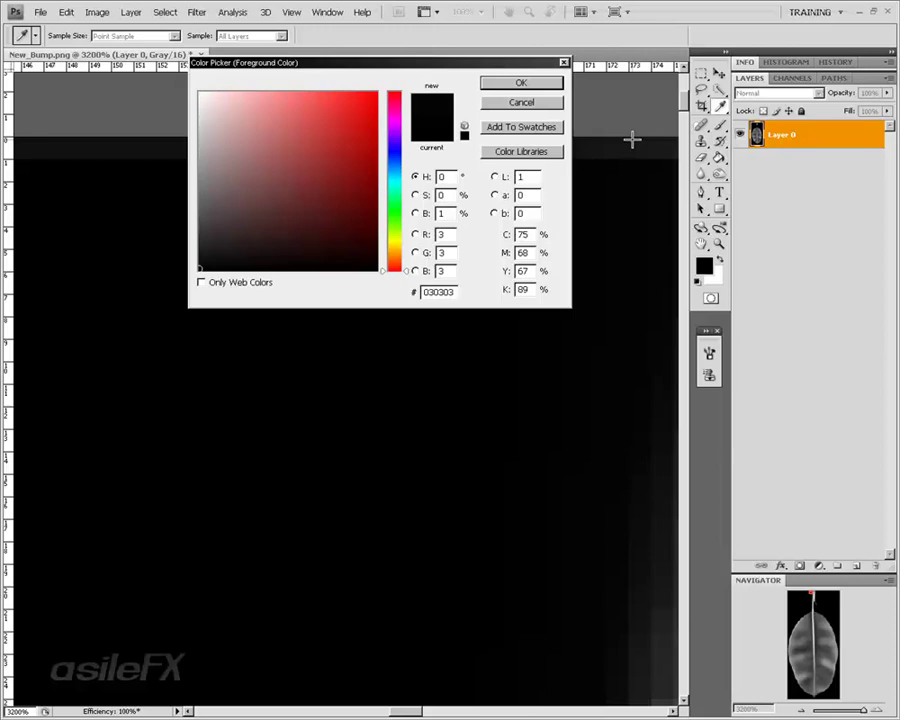
{"action": "left_click_drag", "start_coordinate": [405, 708], "coordinate": [240, 710]}
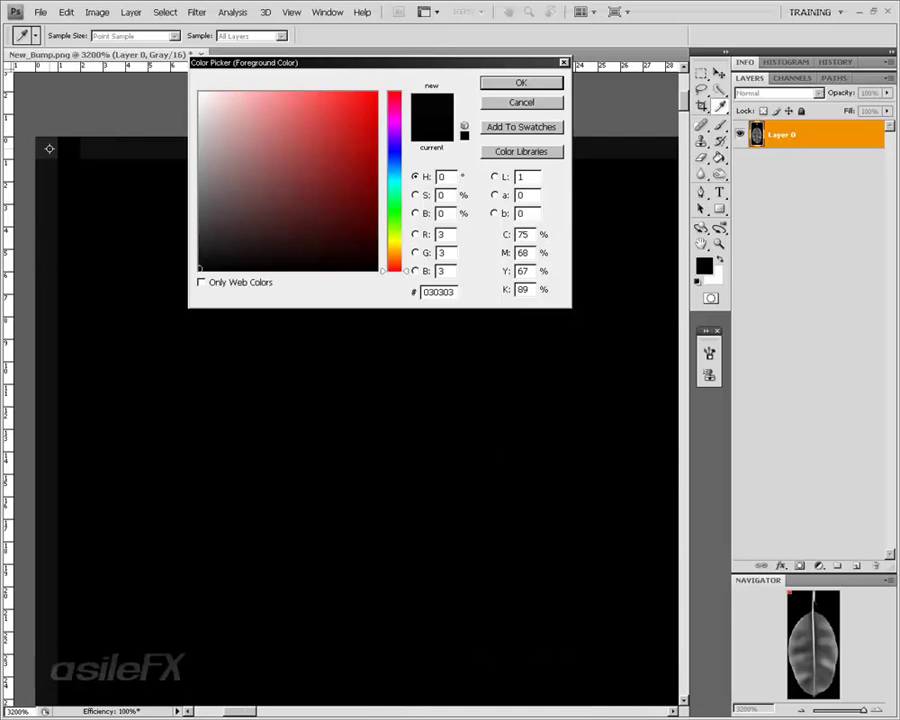
{"action": "left_click", "coordinate": [49, 148]}
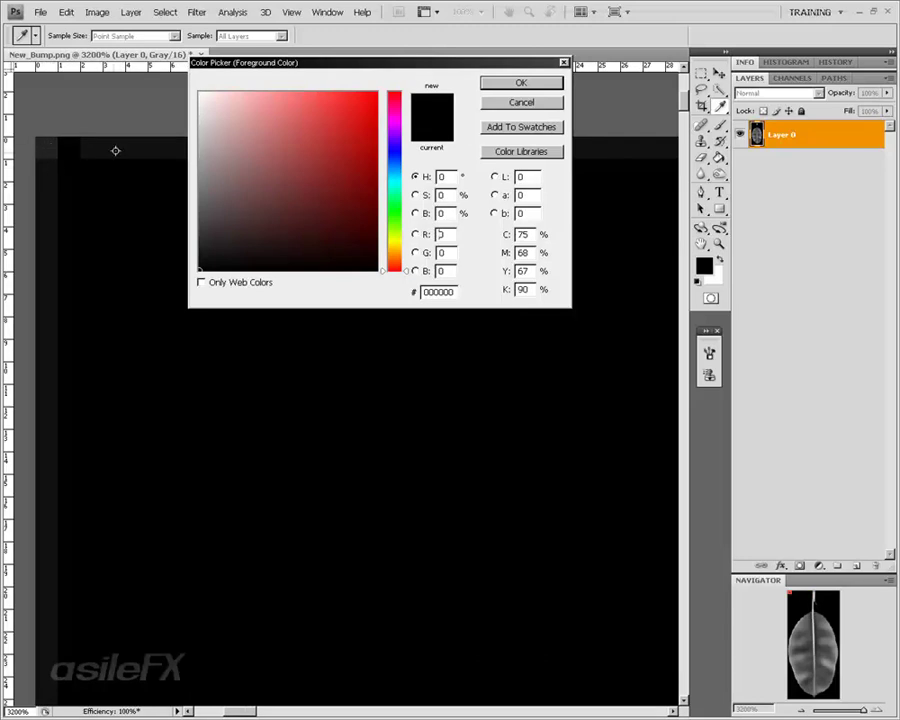
{"action": "left_click", "coordinate": [521, 82]}
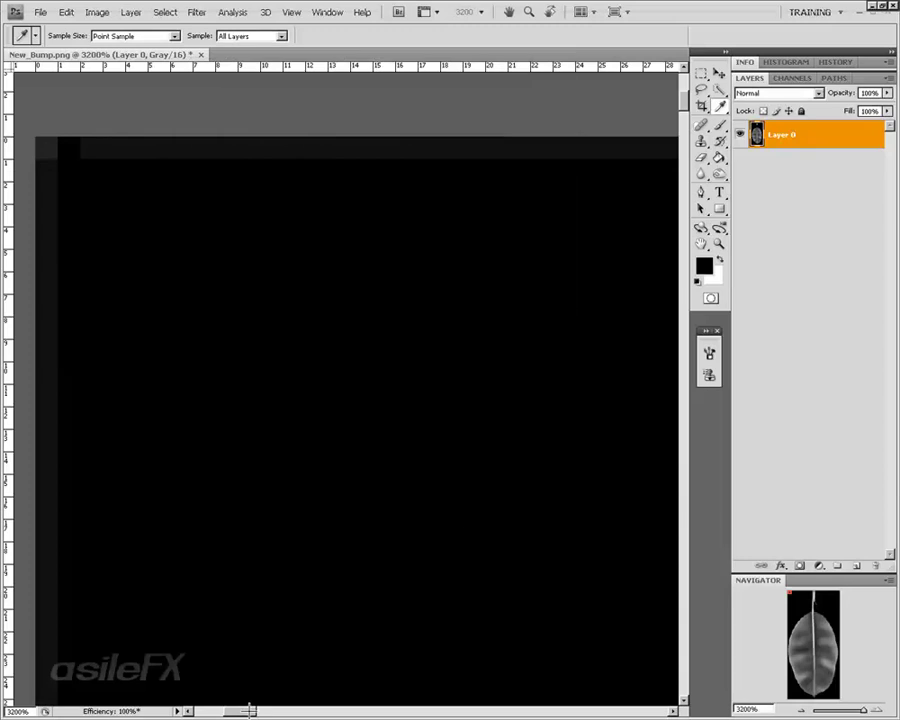
Recheck the upper-left corner at 800%, sampling points on and around the image border with the foreground color picker
{"action": "left_click_drag", "start_coordinate": [252, 711], "coordinate": [247, 711]}
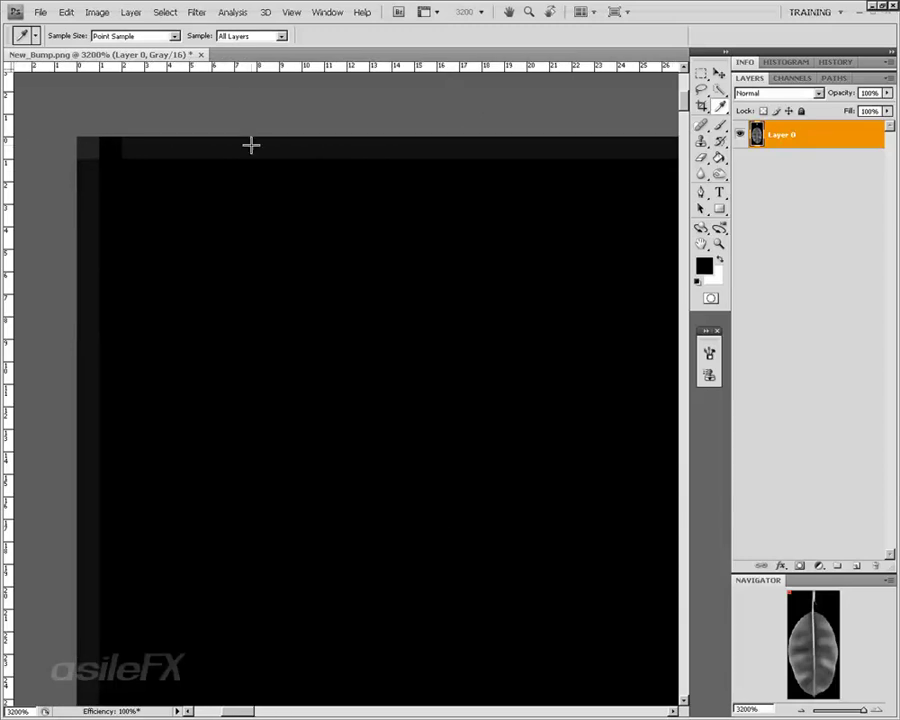
{"action": "left_click", "coordinate": [704, 265]}
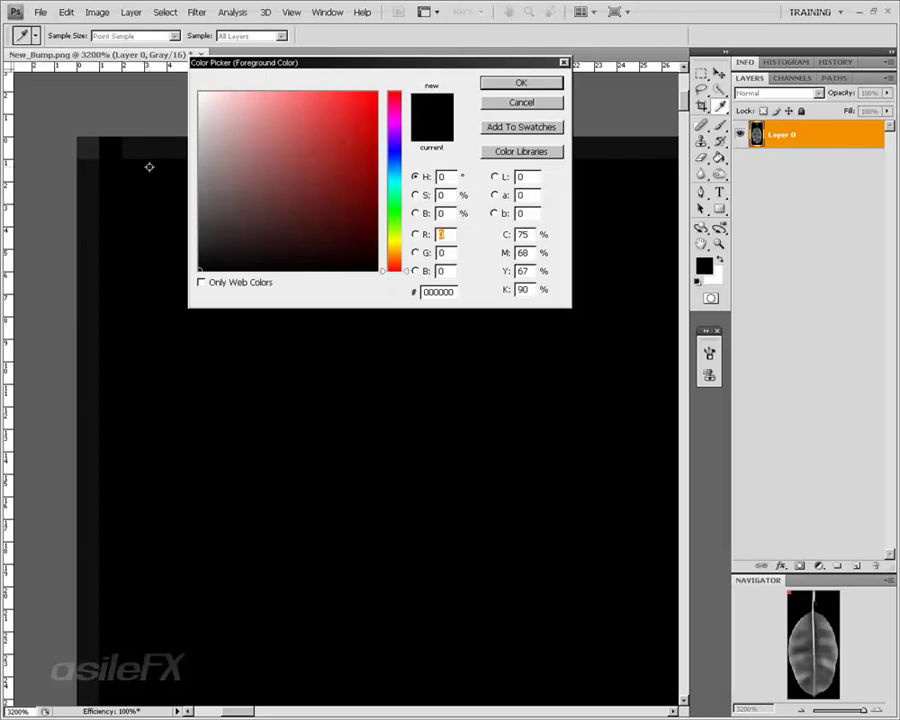
{"action": "left_click", "coordinate": [521, 84]}
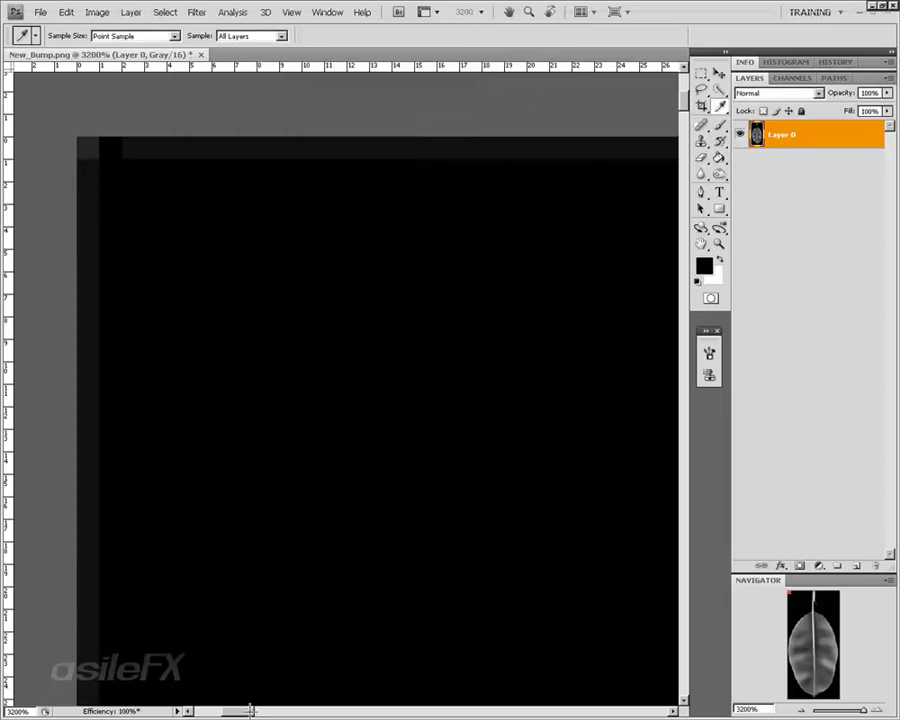
{"action": "left_click", "coordinate": [802, 709]}
{"action": "left_click", "coordinate": [802, 709]}
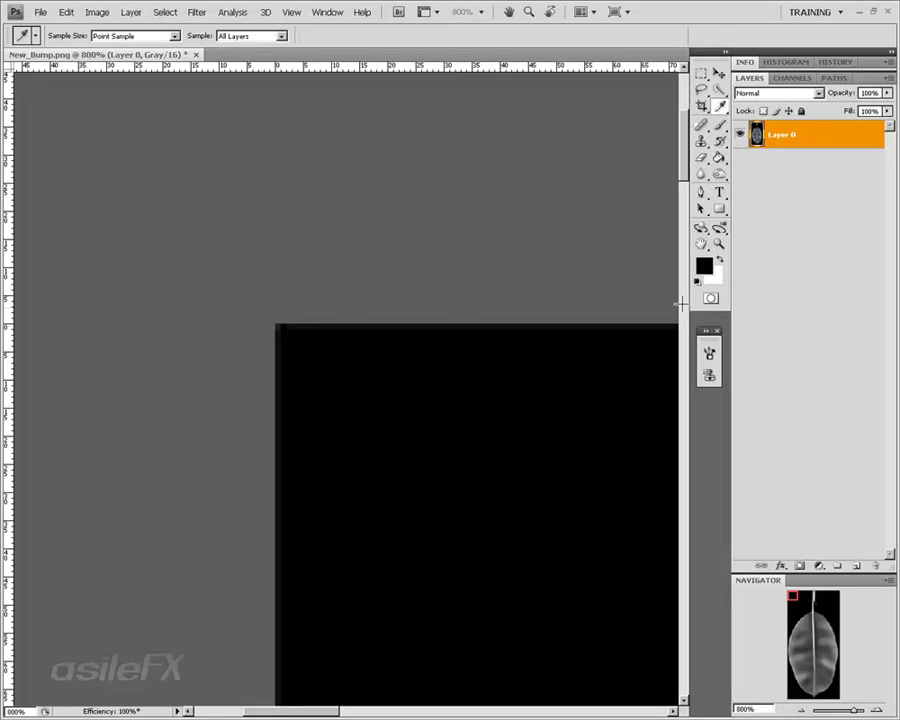
{"action": "left_click", "coordinate": [704, 265]}
{"action": "left_click", "coordinate": [273, 328]}
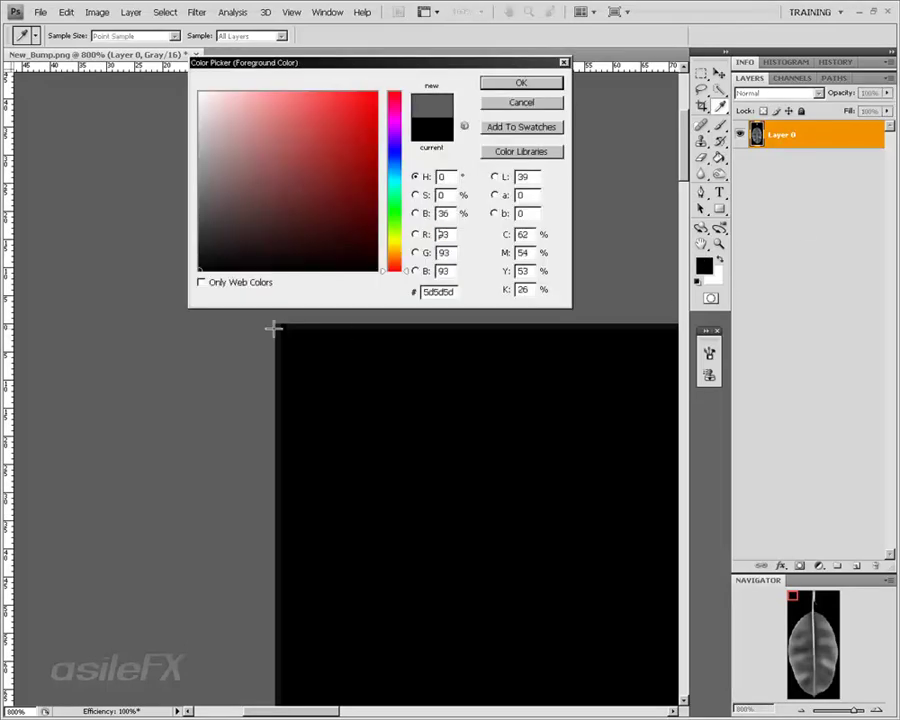
{"action": "left_click", "coordinate": [288, 325]}
{"action": "left_click", "coordinate": [263, 324]}
{"action": "left_click", "coordinate": [276, 327]}
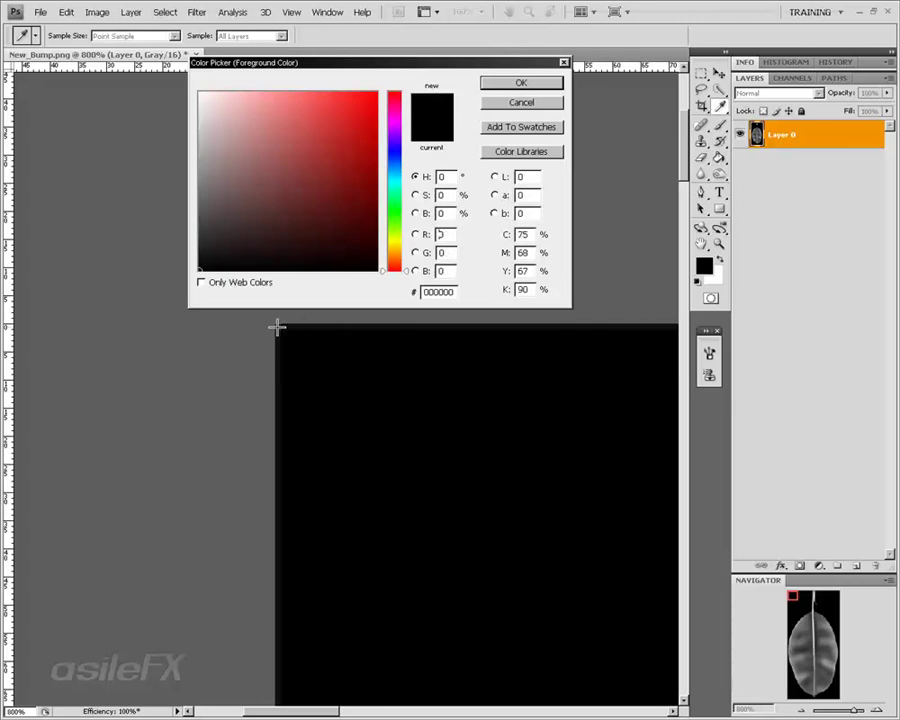
{"action": "left_click", "coordinate": [515, 84]}
Bring the stem's upper end back into view at 400%
{"action": "left_click_drag", "start_coordinate": [779, 623], "coordinate": [818, 590]}
{"action": "left_click", "coordinate": [801, 709]}
{"action": "left_click", "coordinate": [801, 709]}
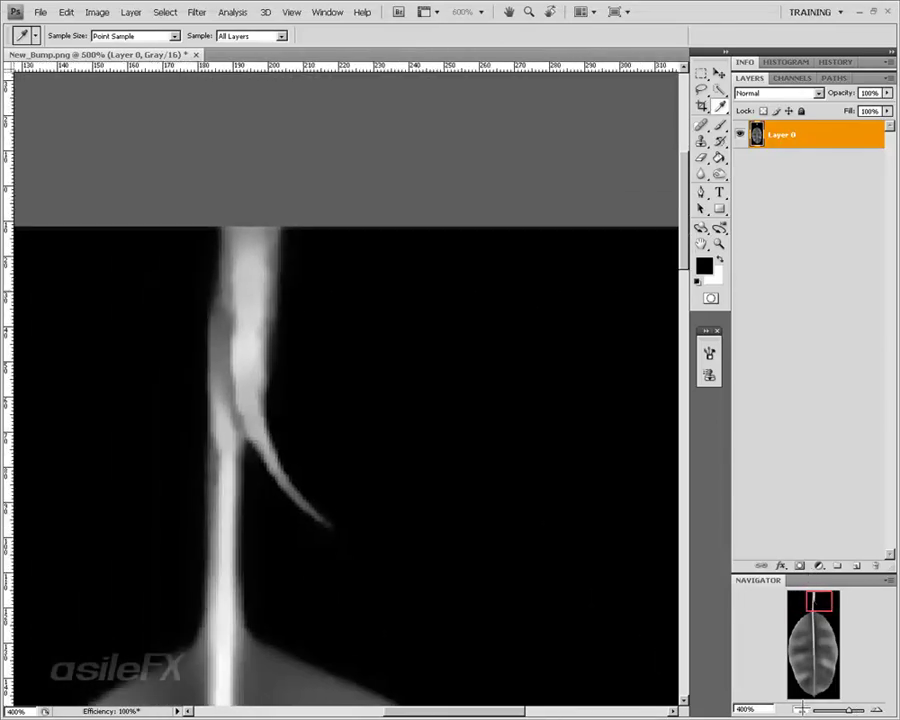
Set the default image interpolation to Bilinear in the general preferences
{"action": "left_click", "coordinate": [801, 709]}
{"action": "left_click", "coordinate": [801, 709]}
{"action": "left_click", "coordinate": [801, 709]}
{"action": "left_click_drag", "start_coordinate": [812, 585], "coordinate": [822, 714]}
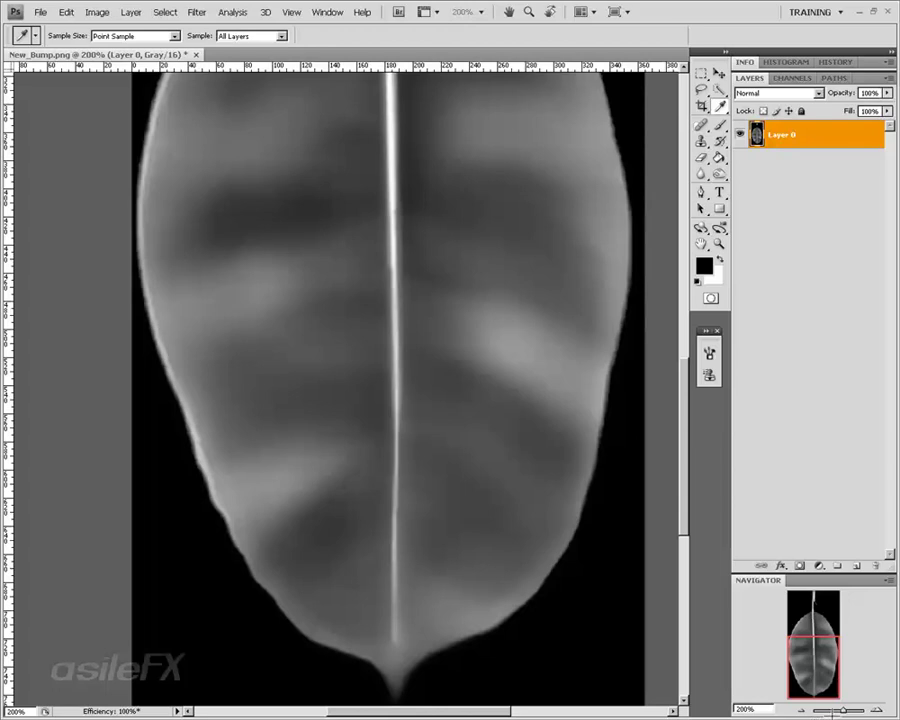
{"action": "left_click_drag", "start_coordinate": [803, 639], "coordinate": [762, 588]}
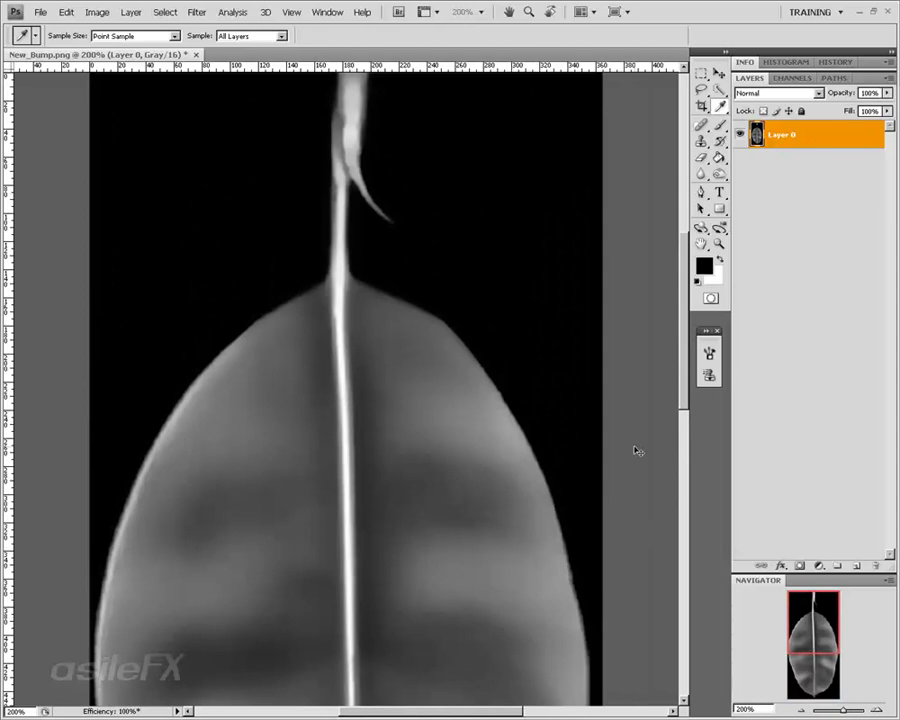
{"action": "key", "text": "ctrl+k"}
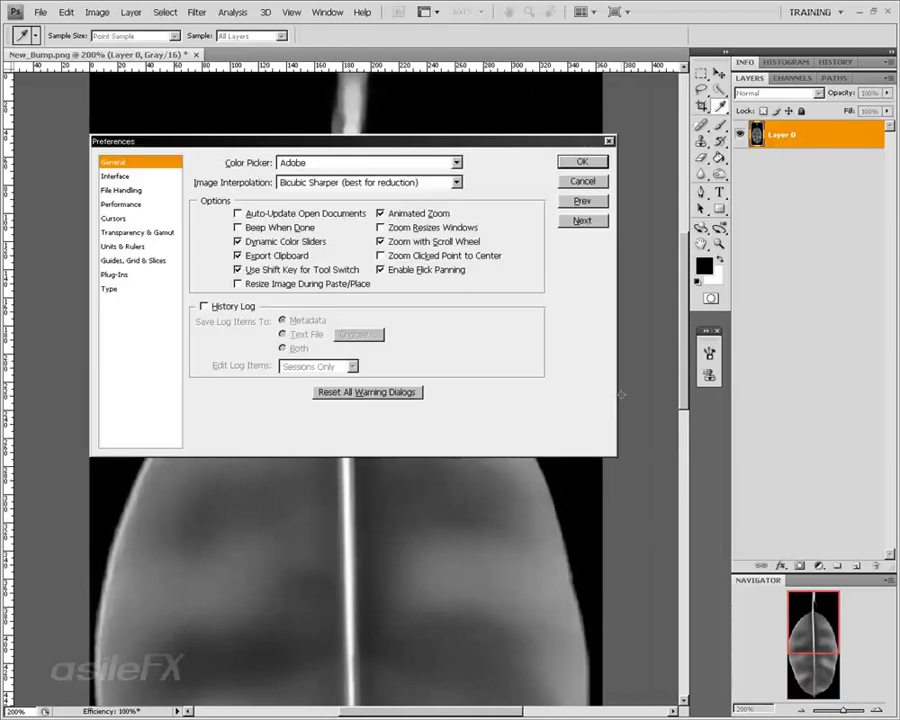
{"action": "left_click", "coordinate": [367, 183]}
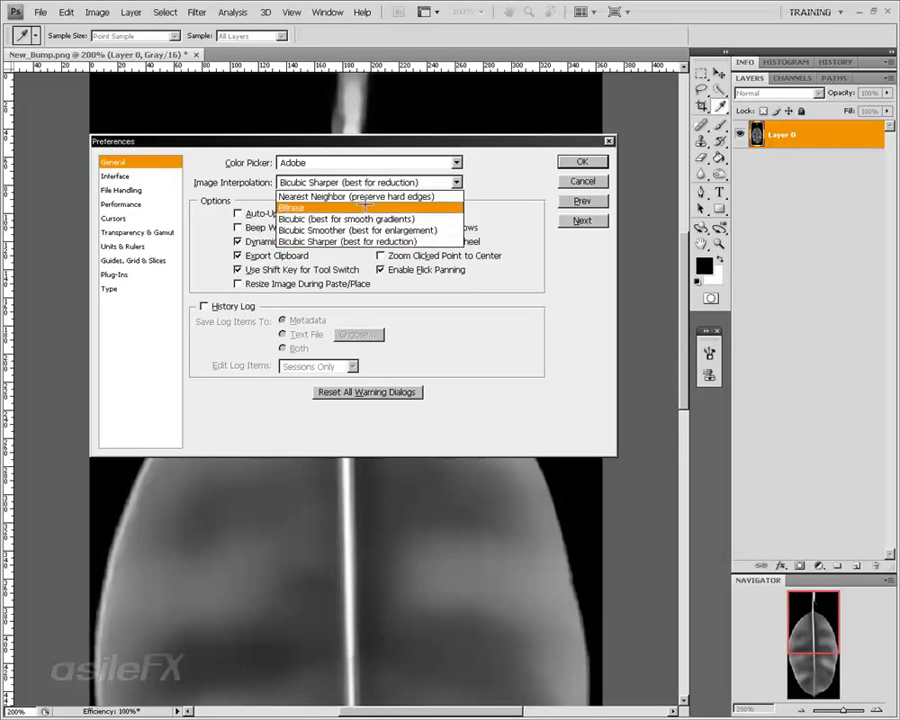
{"action": "left_click", "coordinate": [366, 207]}
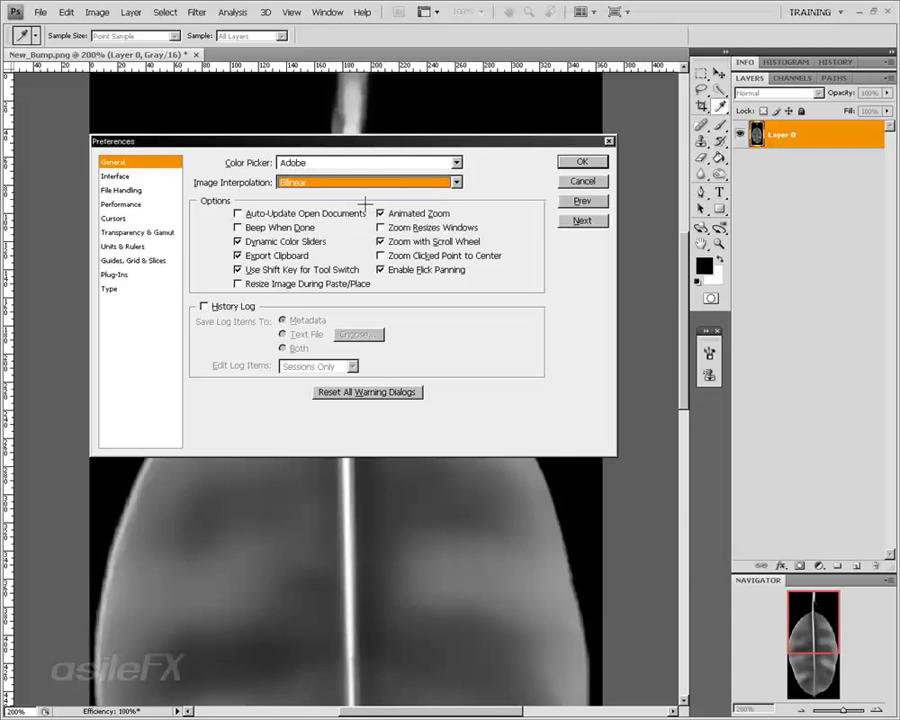
{"action": "key", "text": "Return"}
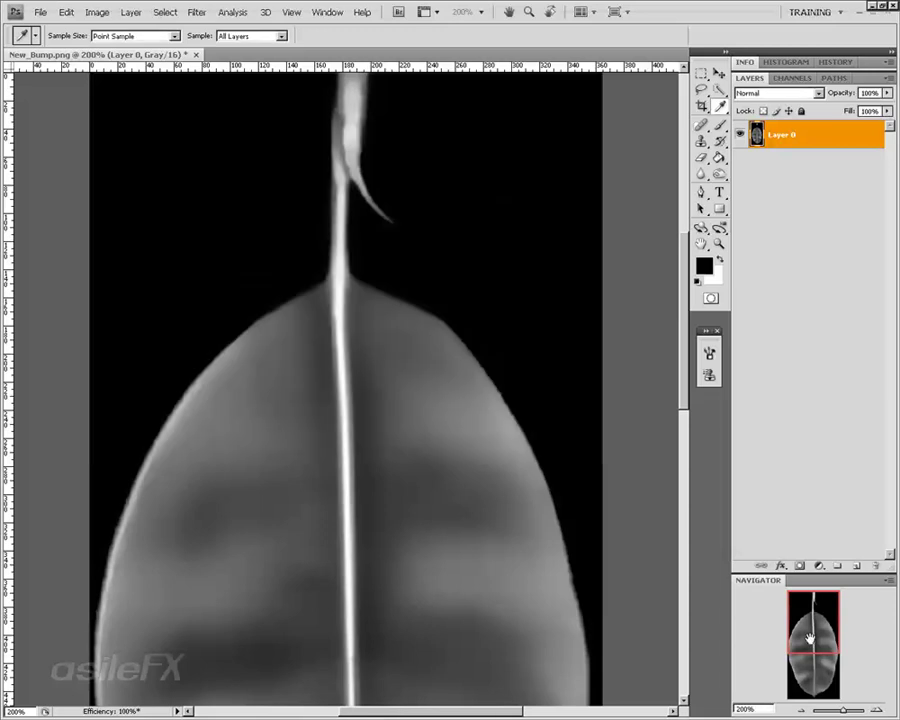
Add a Stroke layer effect to the leaf bump layer
{"action": "left_click_drag", "start_coordinate": [818, 630], "coordinate": [817, 674]}
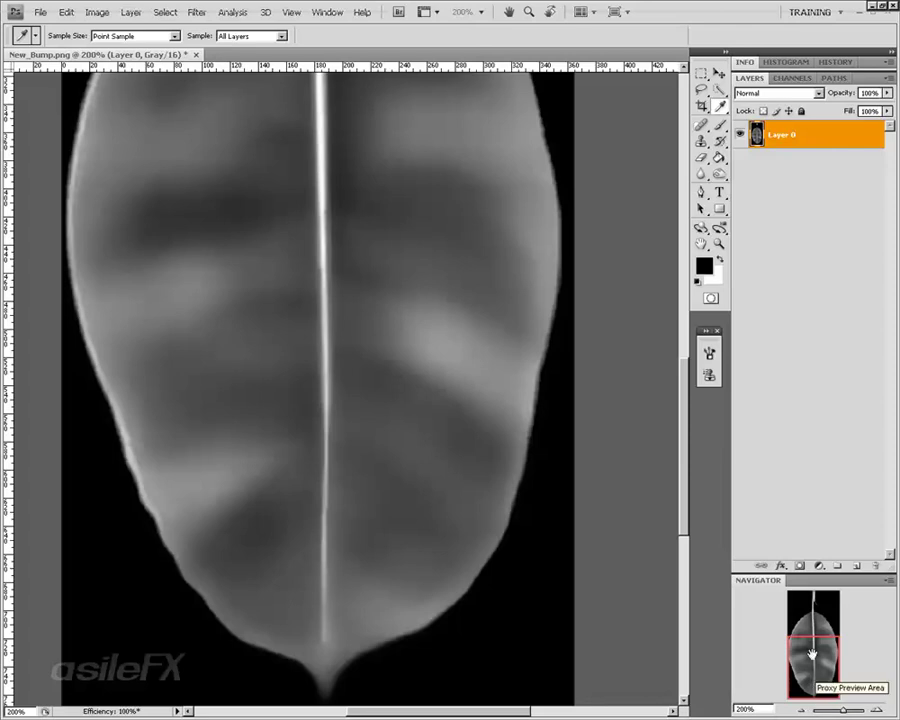
{"action": "left_click", "coordinate": [806, 605]}
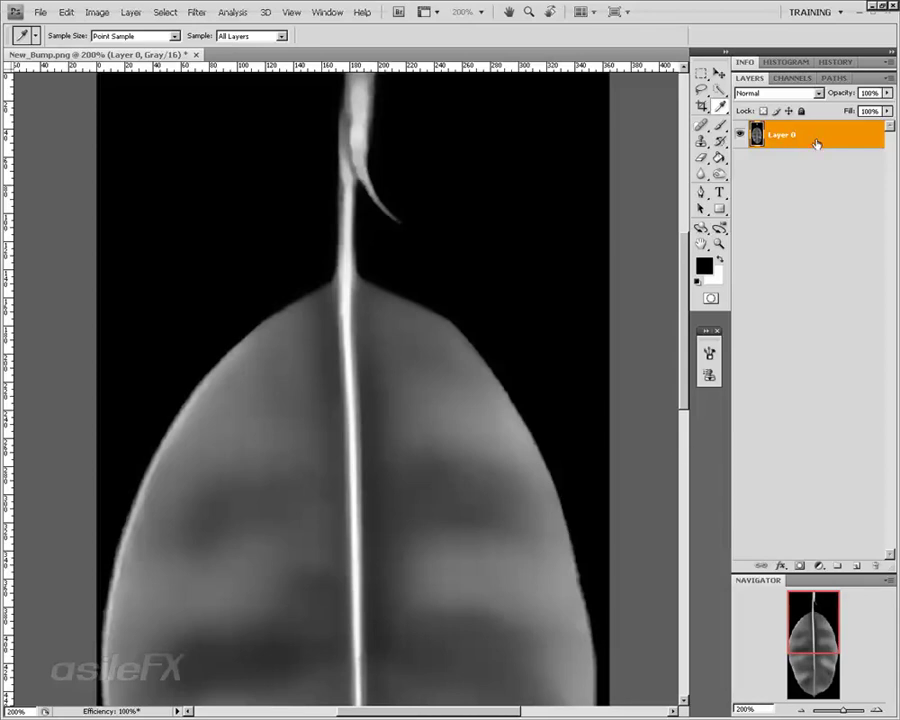
{"action": "key", "text": "h"}
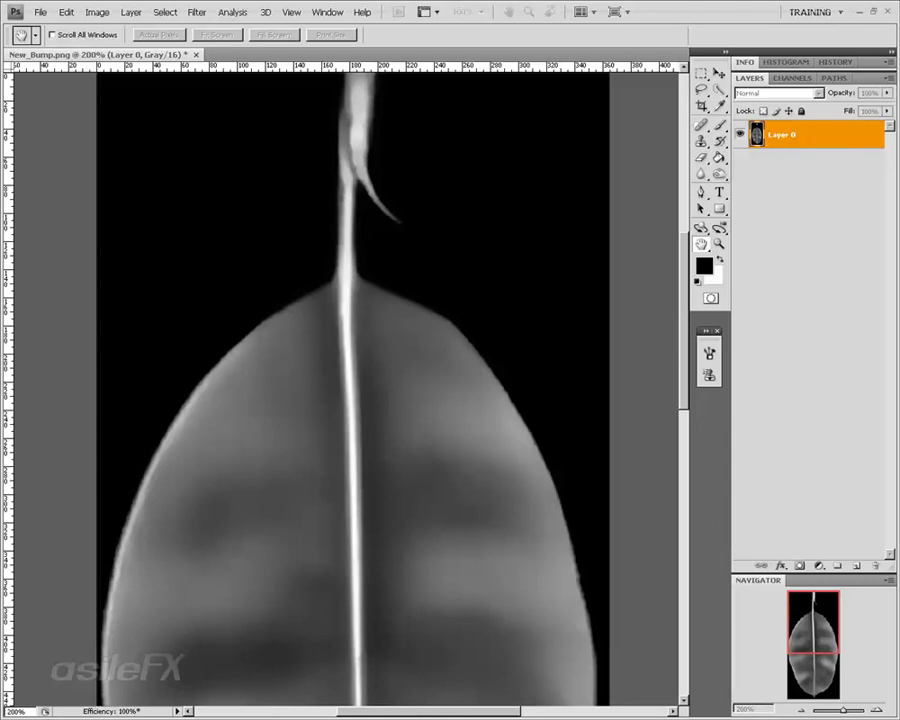
{"action": "double_click", "coordinate": [800, 148]}
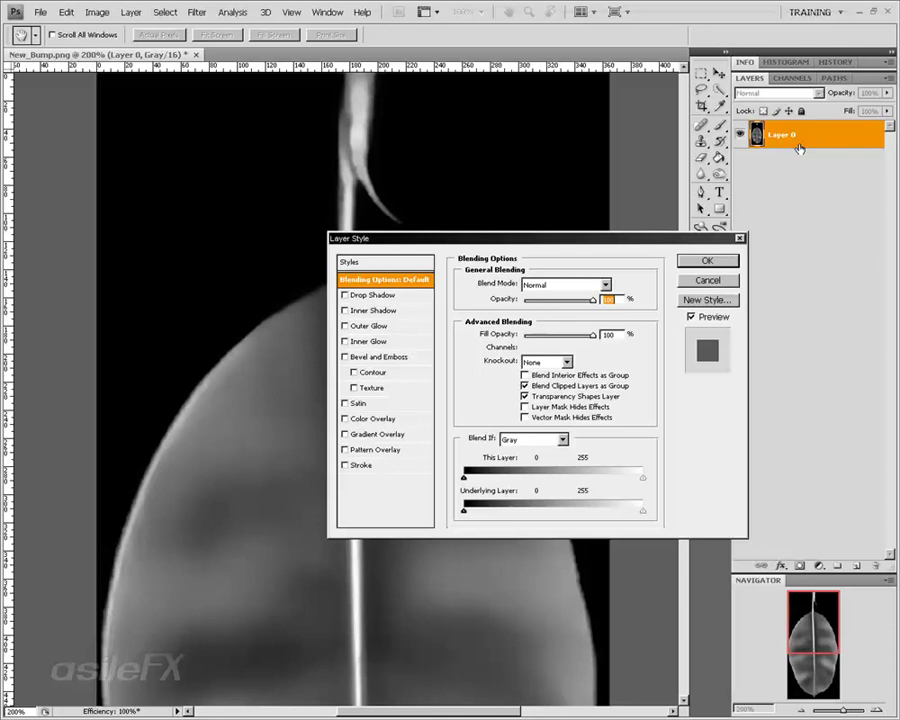
{"action": "left_click", "coordinate": [344, 465]}
{"action": "left_click", "coordinate": [365, 466]}
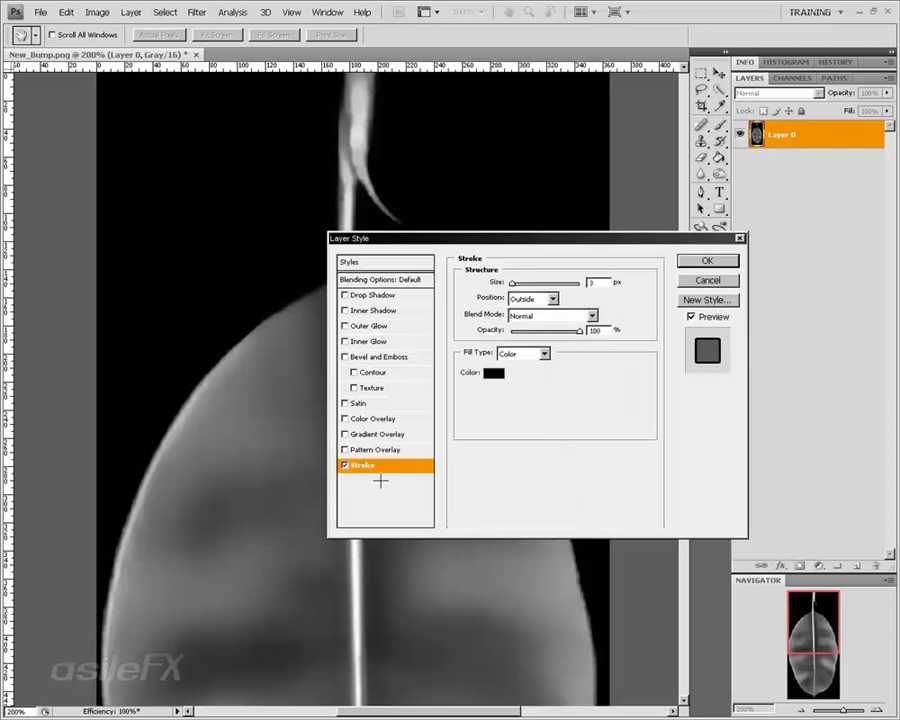
Configure the stroke as a 1 px black line positioned inside the layer edge, and apply the effect
{"action": "left_click", "coordinate": [538, 298]}
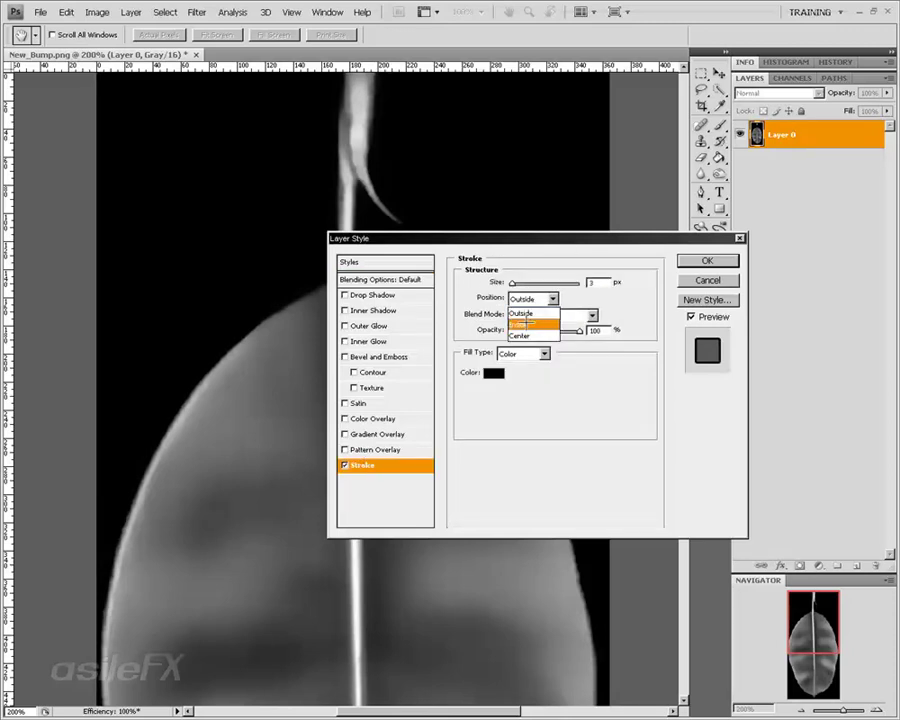
{"action": "left_click", "coordinate": [522, 323]}
{"action": "double_click", "coordinate": [594, 282]}
{"action": "type", "text": "1"}
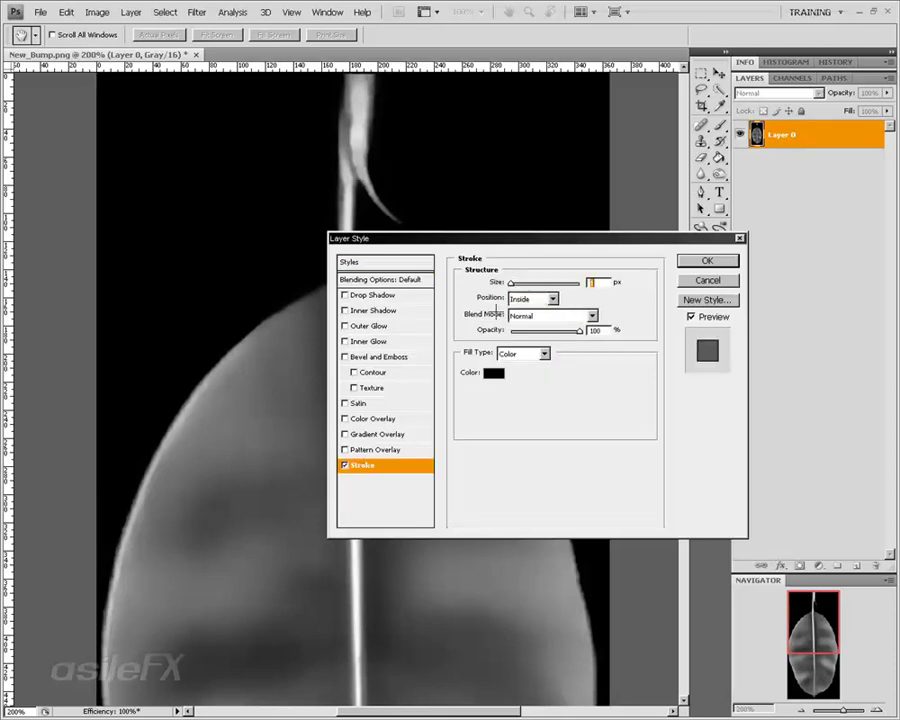
{"action": "left_click", "coordinate": [493, 372]}
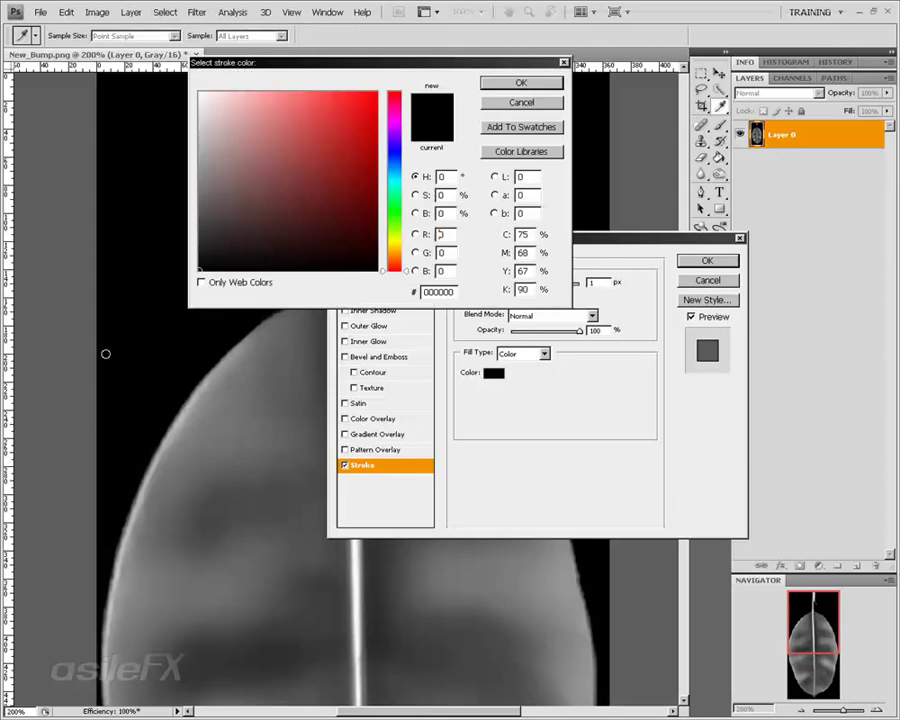
{"action": "left_click", "coordinate": [520, 82]}
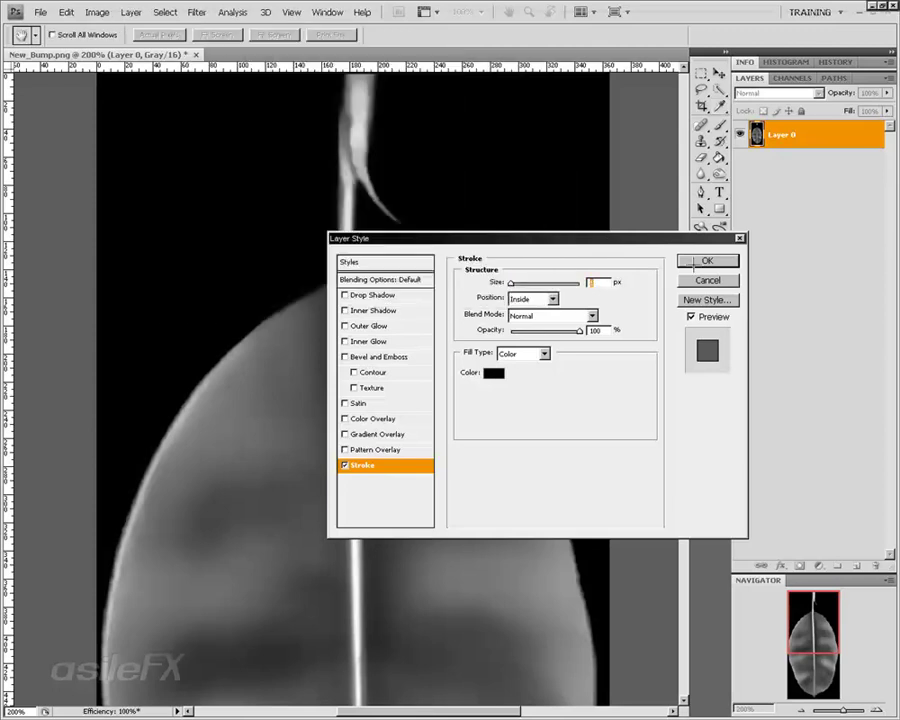
{"action": "left_click", "coordinate": [700, 262]}
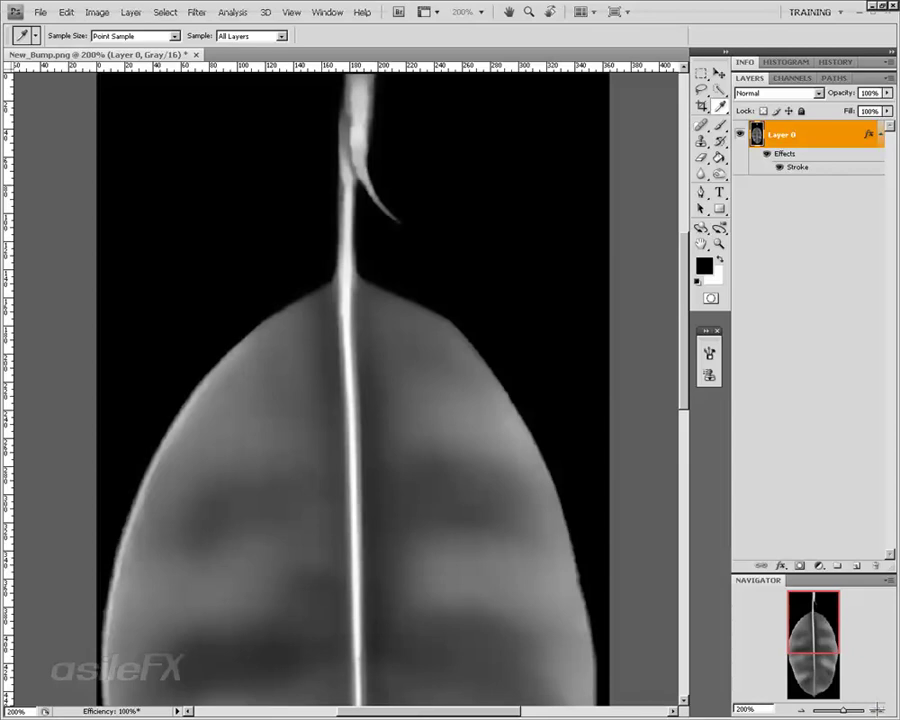
Save the leaf layer's stroke effect as a new style named Border, including layer effects
{"action": "scroll", "coordinate": [411, 132], "scroll_direction": "up", "scroll_amount": 4, "text": "alt"}
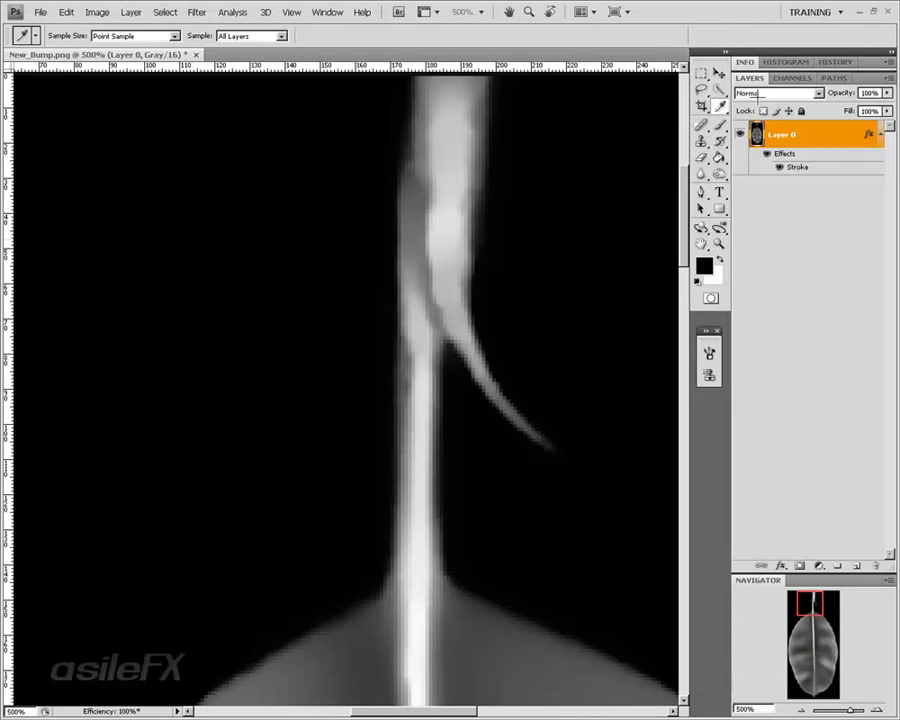
{"action": "left_click", "coordinate": [327, 12]}
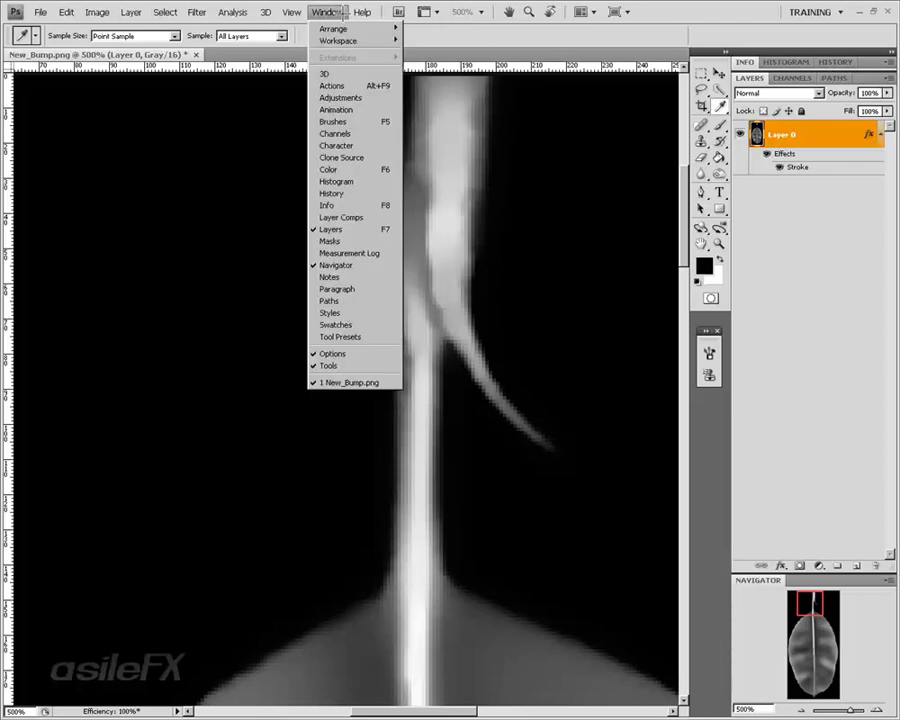
{"action": "left_click", "coordinate": [372, 312]}
{"action": "scroll", "coordinate": [880, 105], "scroll_direction": "down", "scroll_amount": 3}
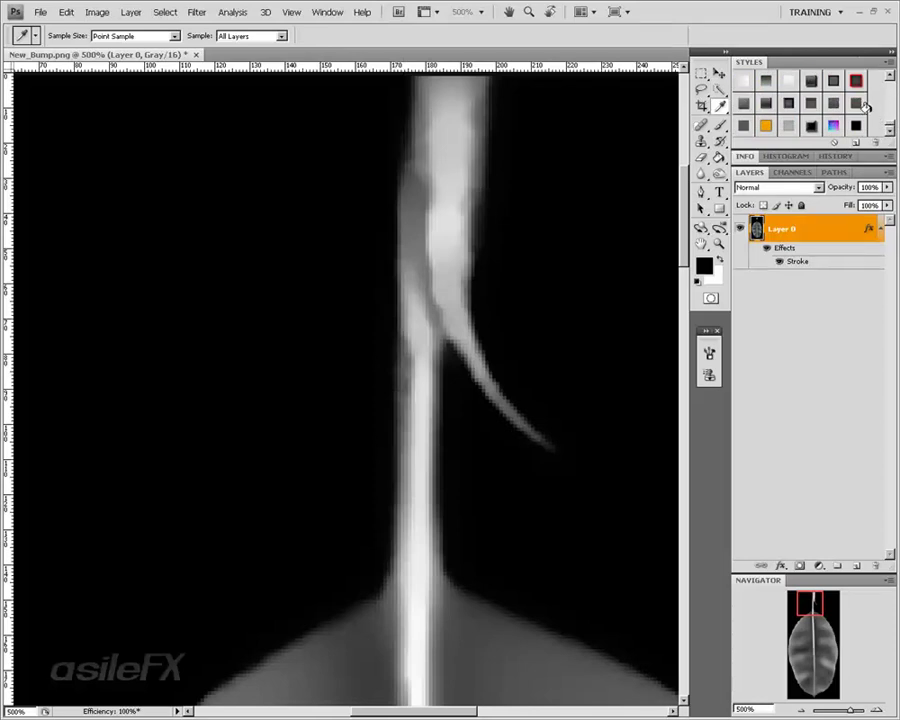
{"action": "left_click", "coordinate": [887, 62]}
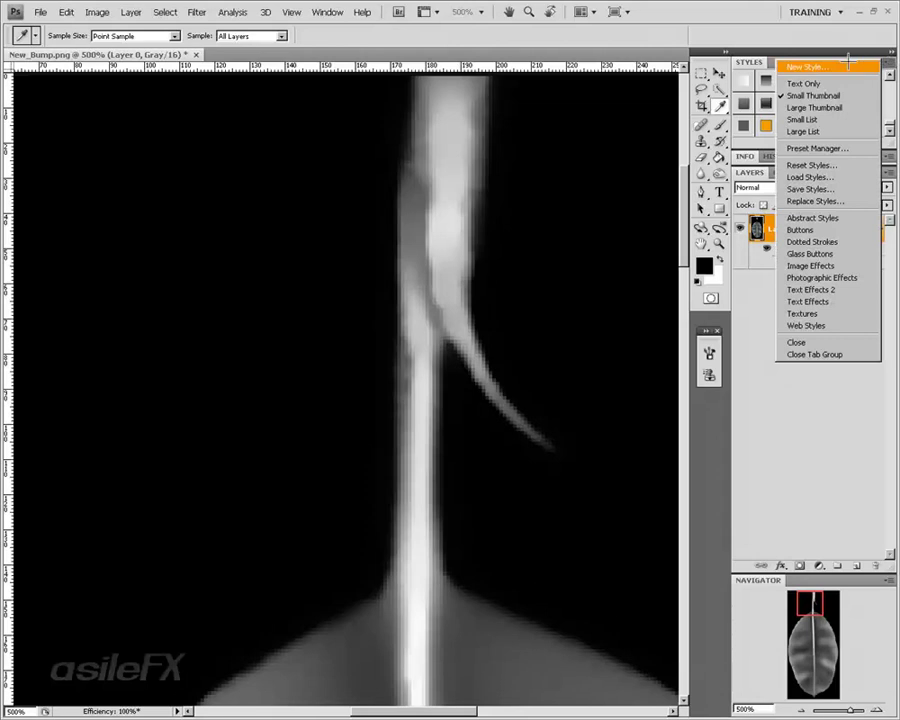
{"action": "left_click", "coordinate": [800, 246]}
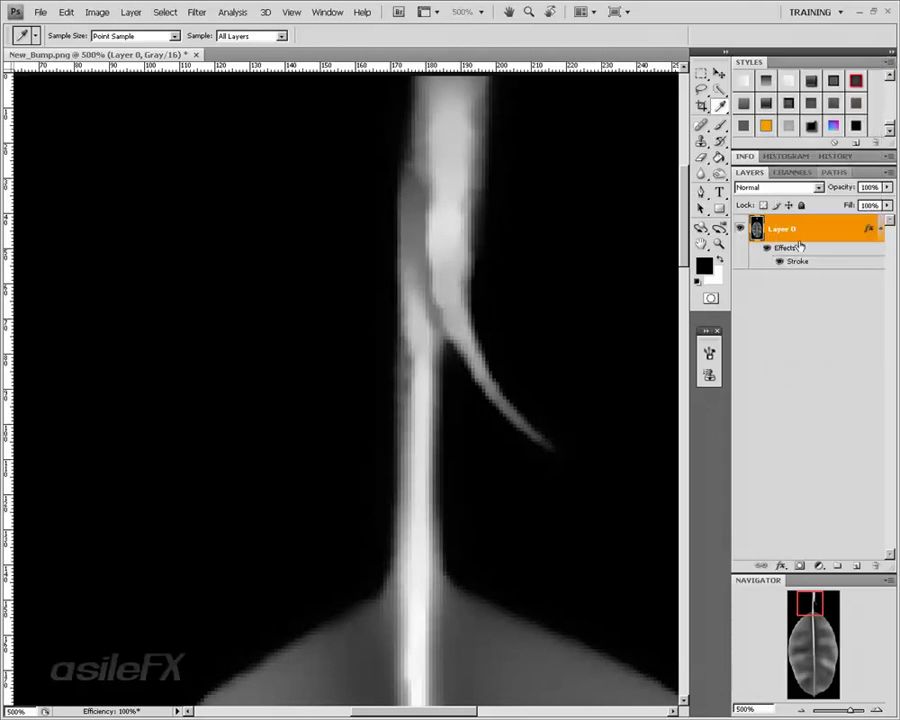
{"action": "left_click", "coordinate": [855, 142]}
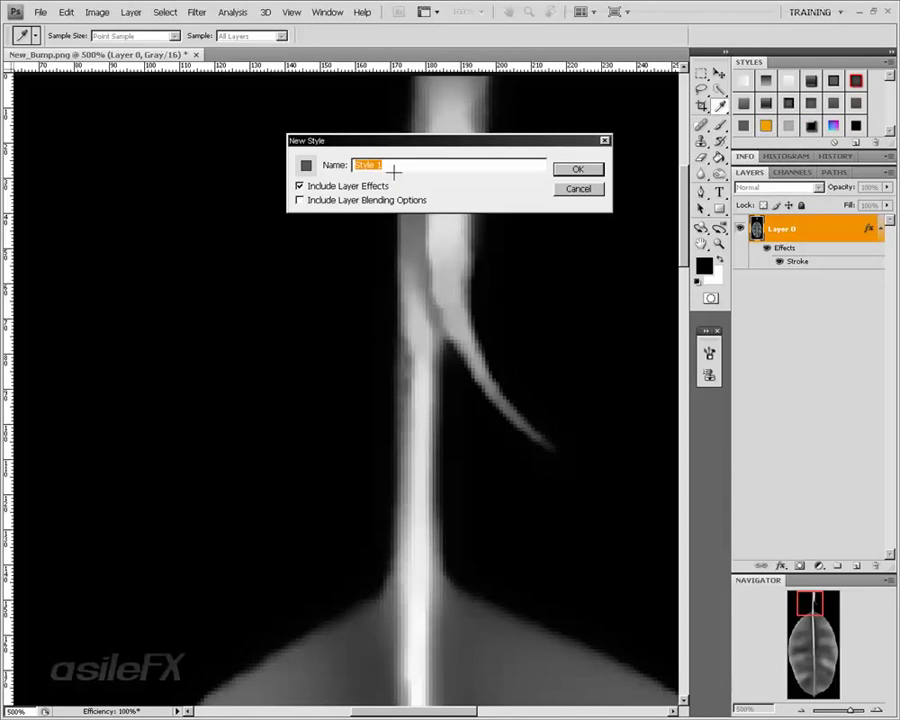
{"action": "type", "text": "Border"}
{"action": "key", "text": "Return"}
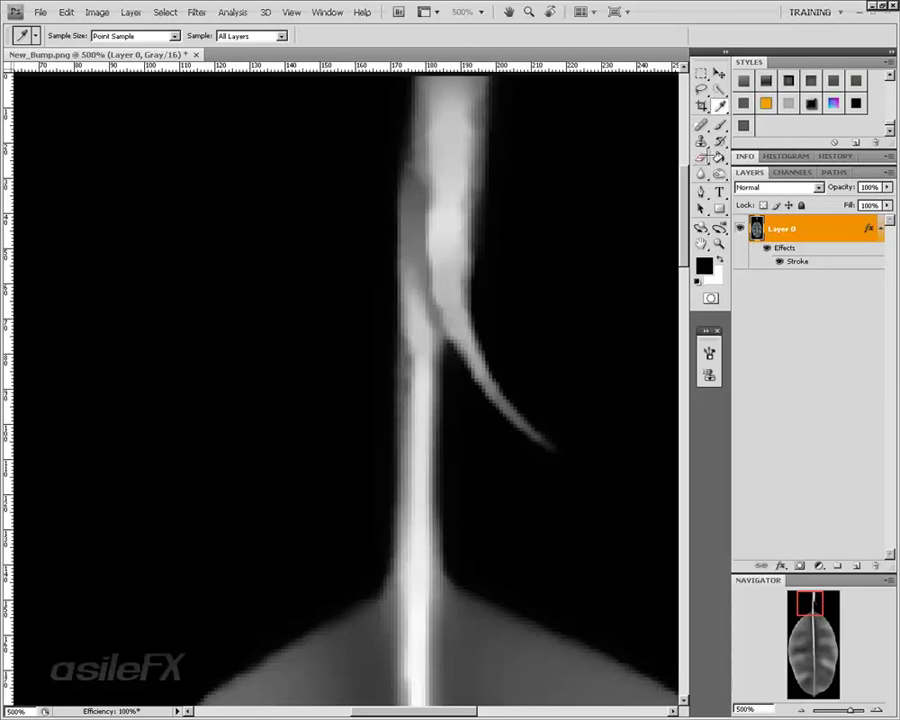
Paint black around the upper end of the stem with a 12 px, 100% hard brush to round it off below the image border
{"action": "left_click", "coordinate": [718, 124]}
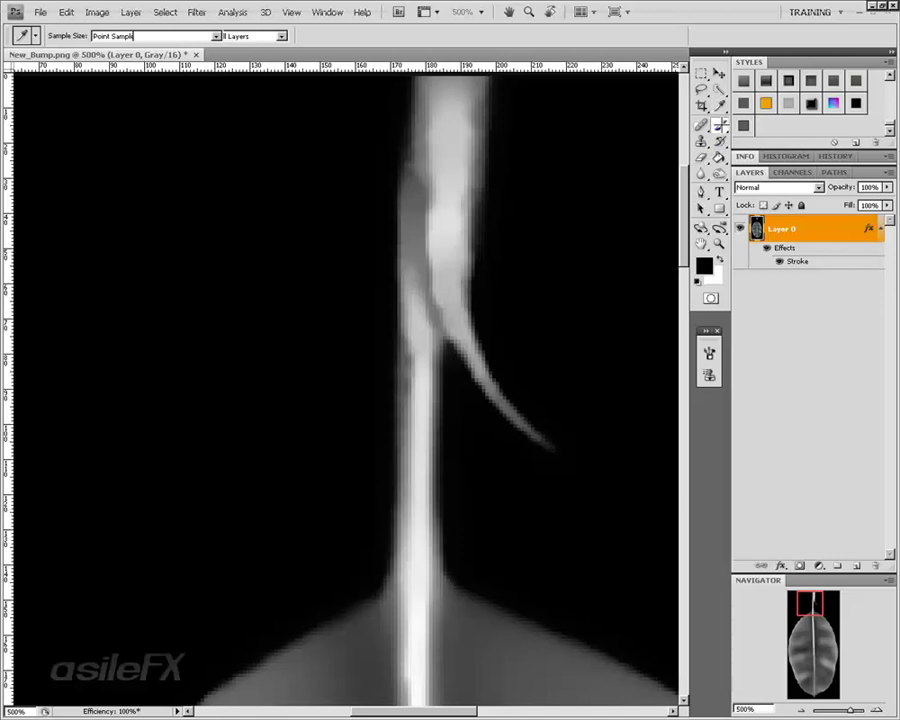
{"action": "right_click", "coordinate": [555, 225]}
{"action": "key", "text": "Tab"}
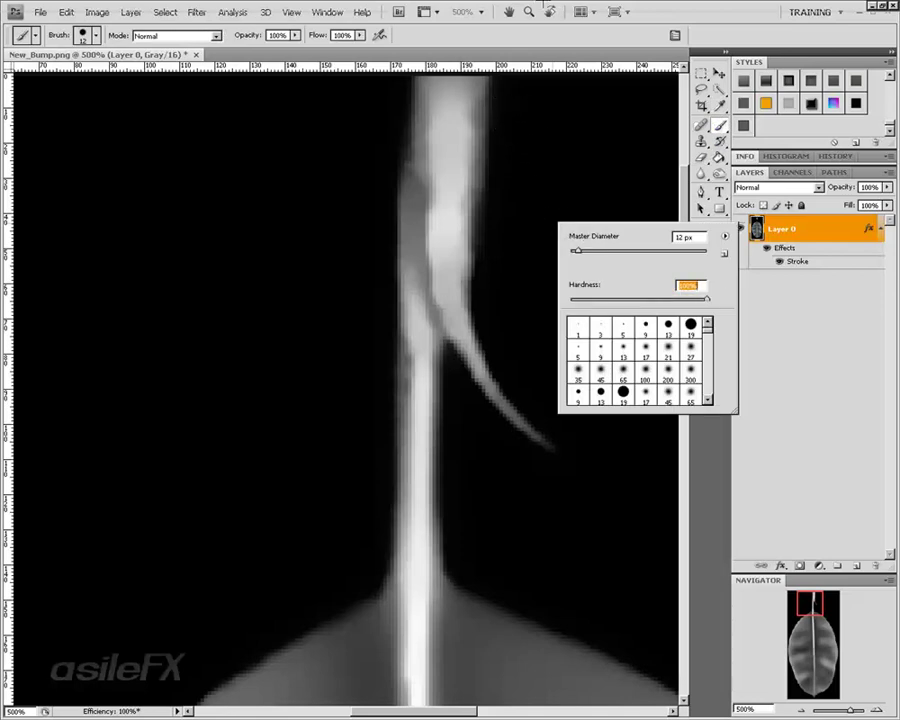
{"action": "key", "text": "Return"}
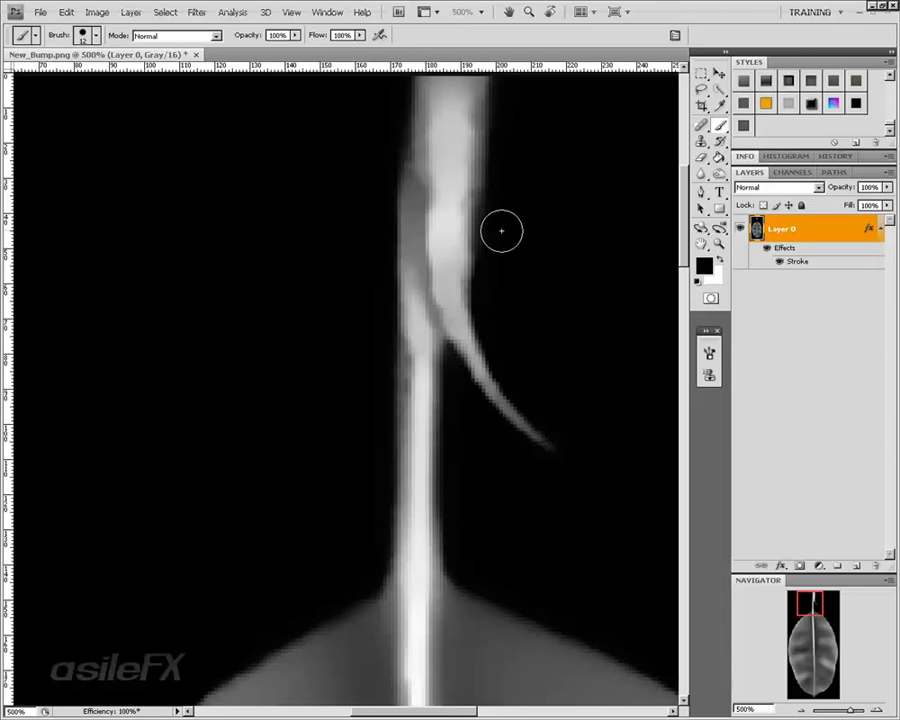
{"action": "mouse_move", "coordinate": [490, 179]}
{"action": "left_mouse_down"}
{"action": "mouse_move", "coordinate": [495, 96]}
{"action": "mouse_move", "coordinate": [490, 62]}
{"action": "left_mouse_up"}
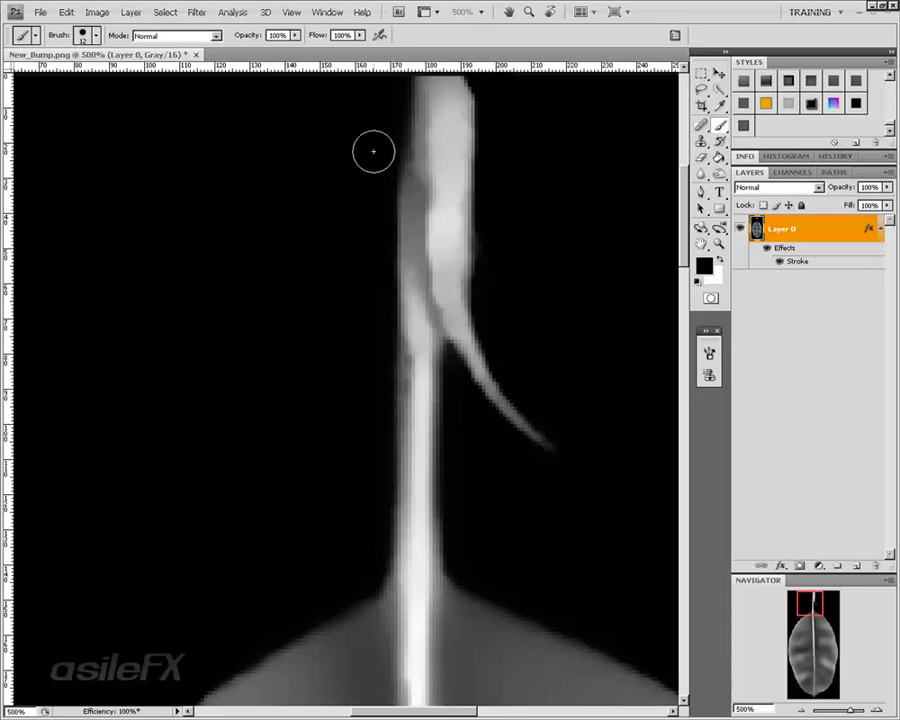
{"action": "left_click_drag", "start_coordinate": [394, 86], "coordinate": [452, 62]}
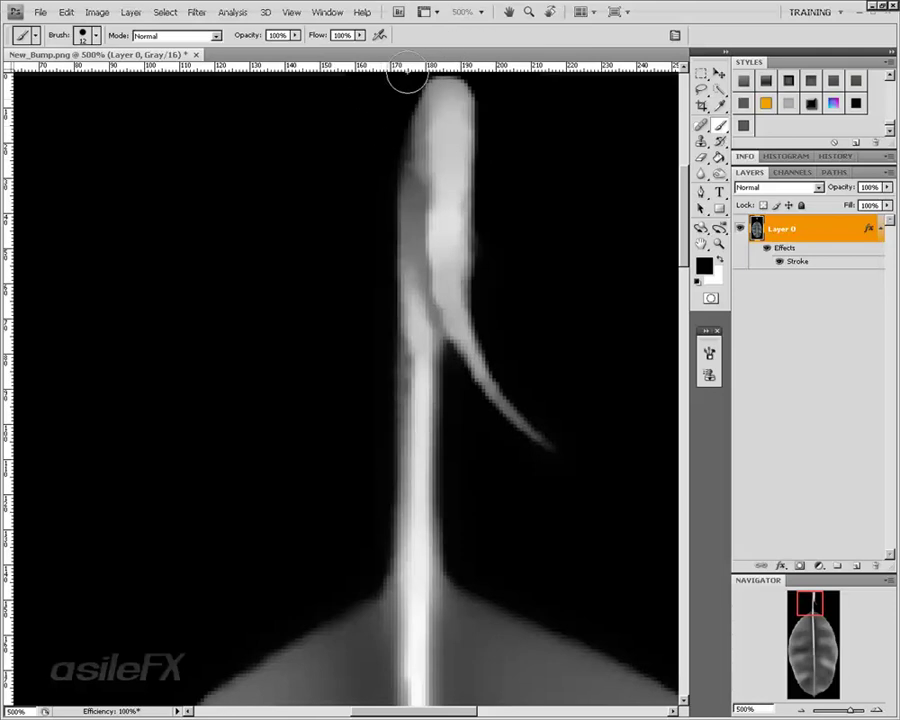
{"action": "mouse_move", "coordinate": [407, 78]}
{"action": "left_mouse_down"}
{"action": "mouse_move", "coordinate": [463, 72]}
{"action": "mouse_move", "coordinate": [502, 98]}
{"action": "left_mouse_up"}
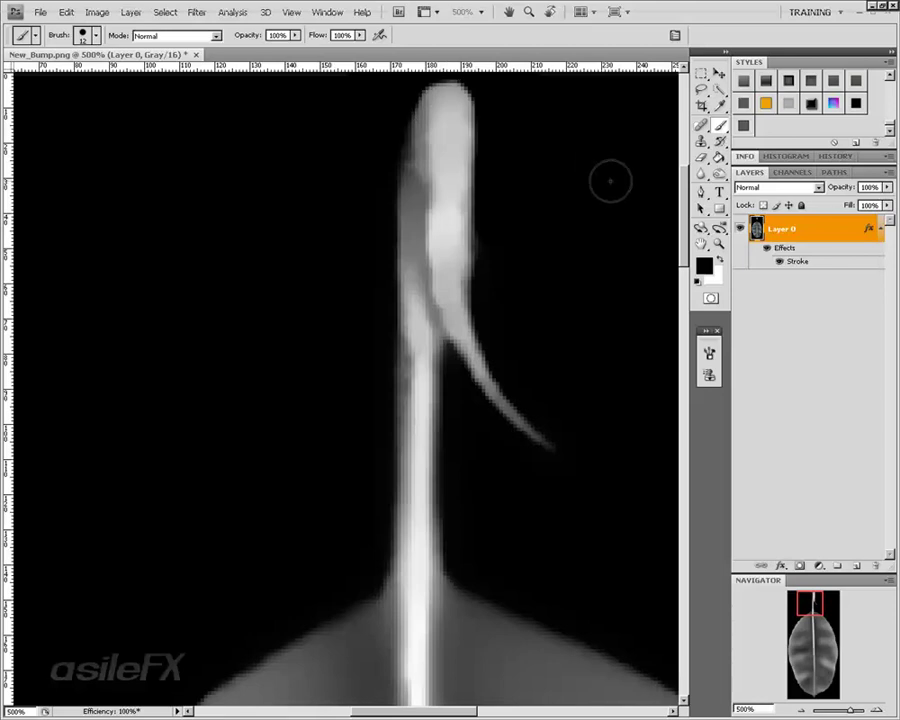
Check the whole leaf bump map, including the rounded stem end, at 100% and 66.67% zoom
{"action": "left_click", "coordinate": [800, 711]}
{"action": "left_click", "coordinate": [800, 711]}
{"action": "left_click", "coordinate": [800, 711]}
{"action": "left_click", "coordinate": [800, 711]}
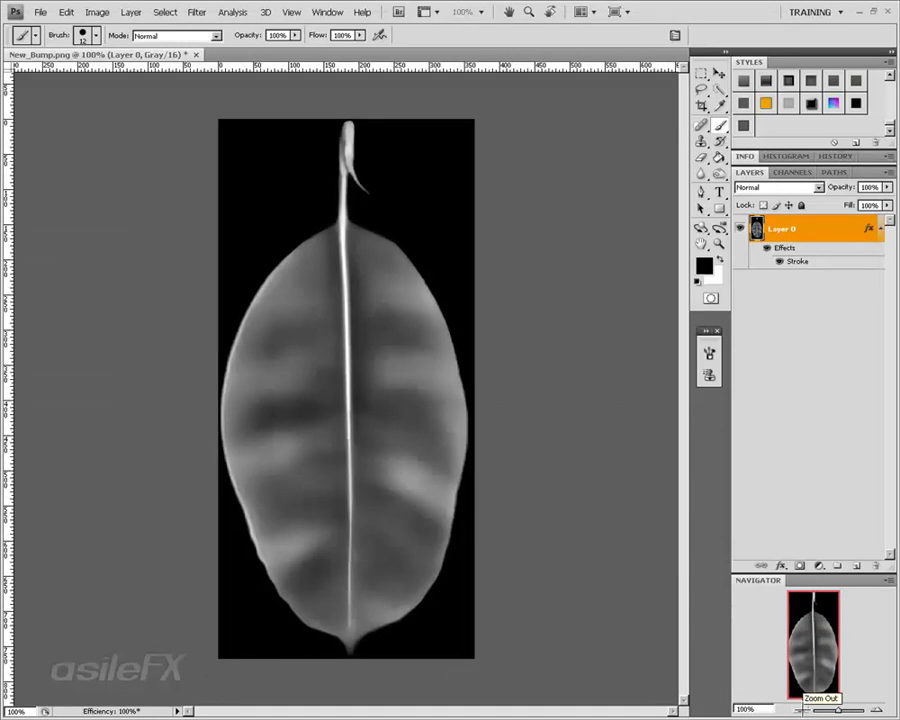
{"action": "left_click", "coordinate": [800, 711]}
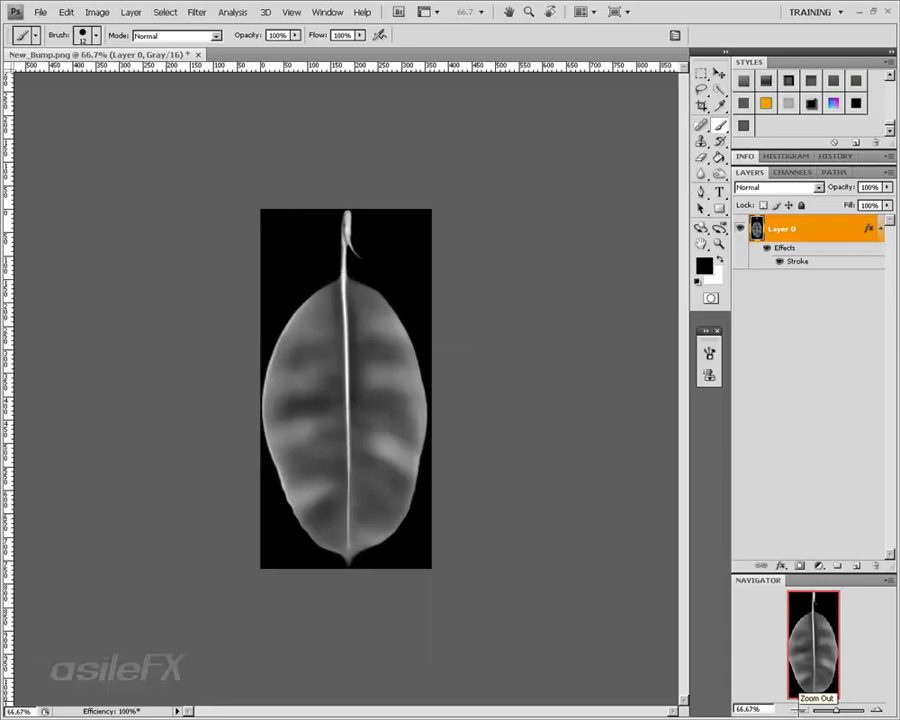
{"action": "left_click", "coordinate": [875, 711]}
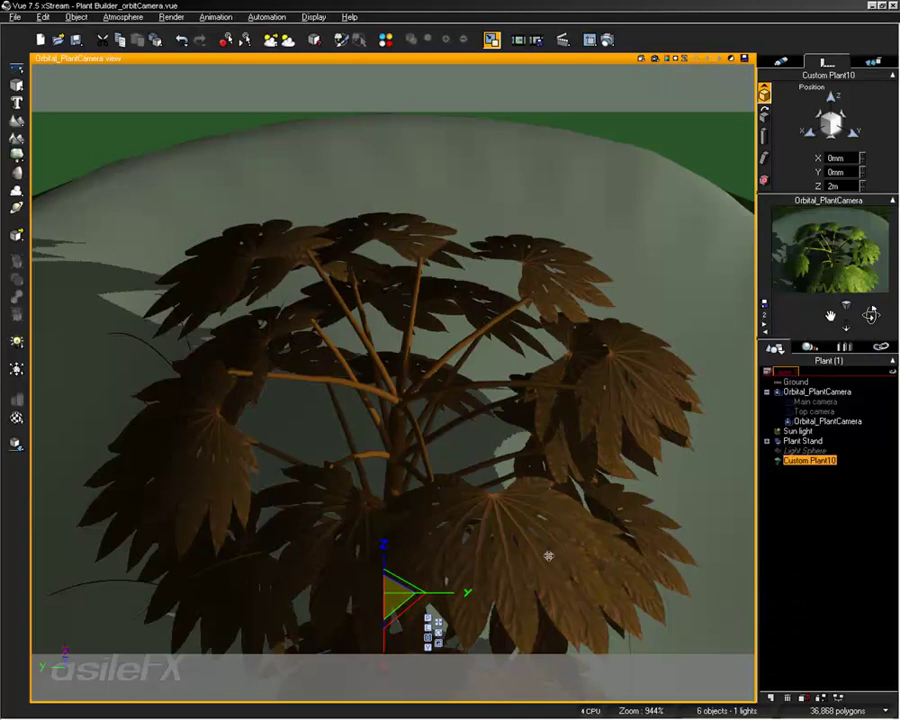
Delete the custom plant and add the Red Flowers species from the Flowers collection in its place
{"action": "key", "text": "Delete"}
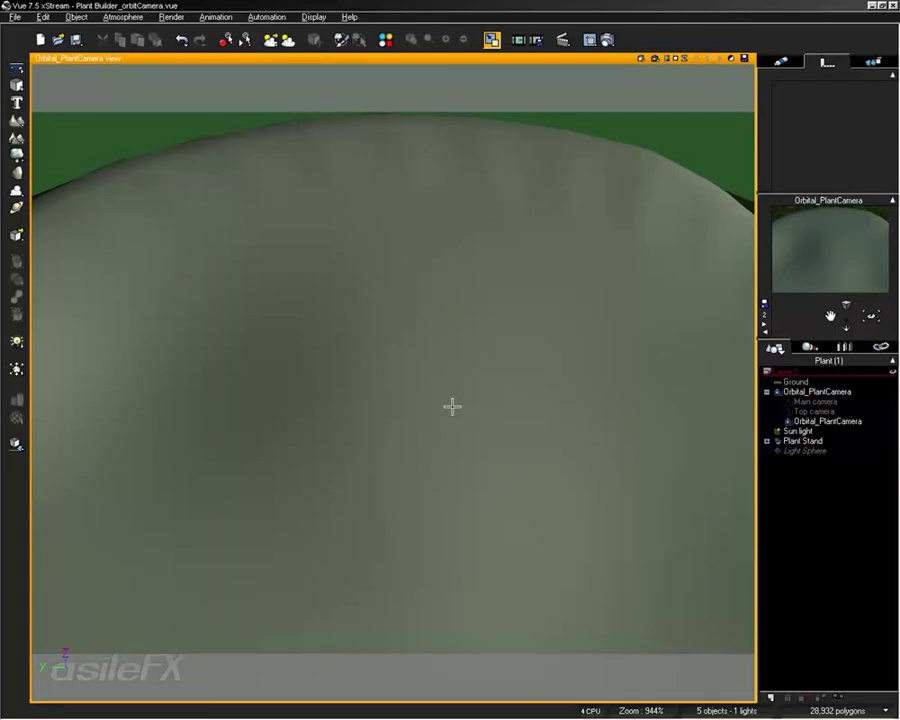
{"action": "left_click", "coordinate": [16, 154]}
{"action": "left_click", "coordinate": [66, 183]}
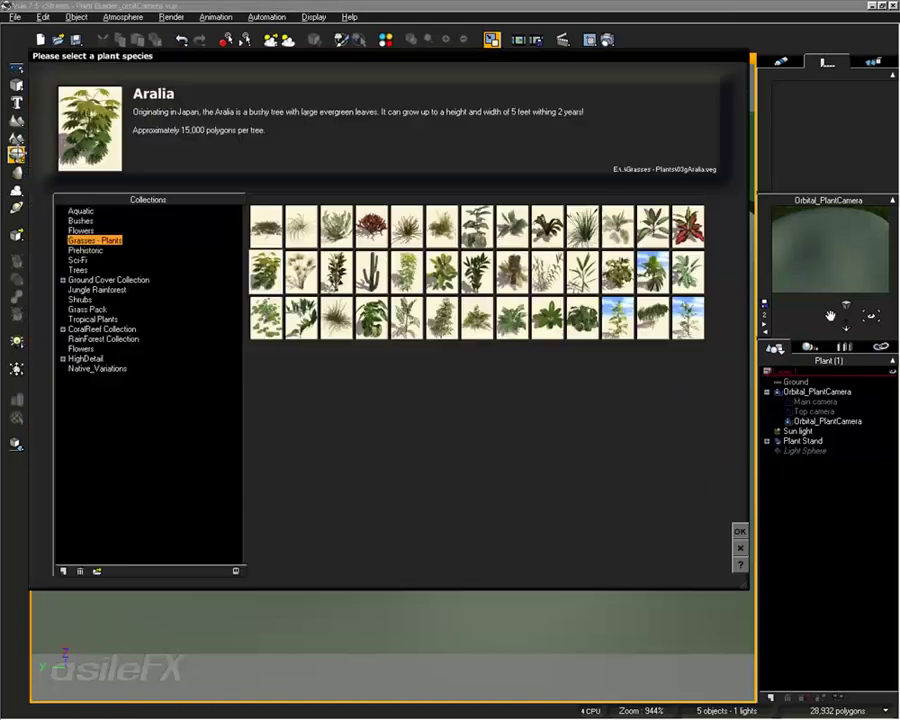
{"action": "left_click", "coordinate": [95, 250]}
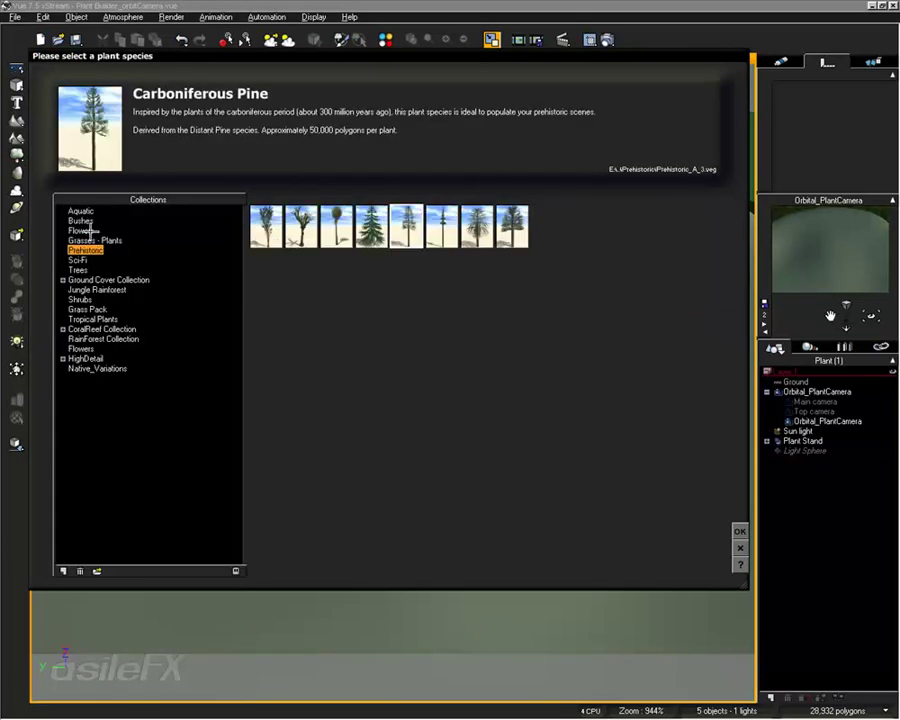
{"action": "left_click", "coordinate": [87, 231]}
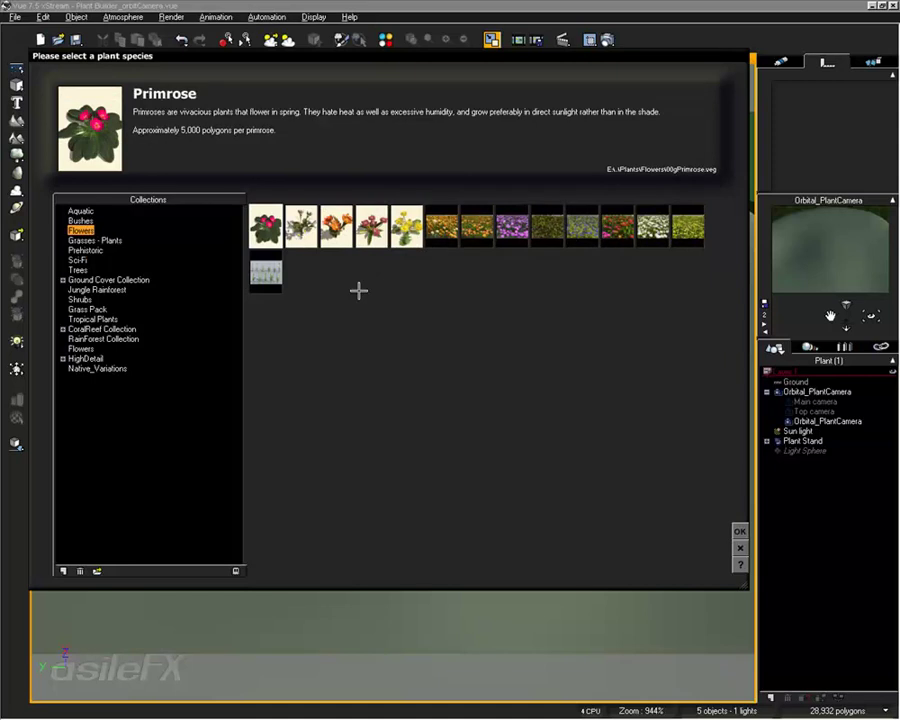
{"action": "left_click", "coordinate": [414, 240]}
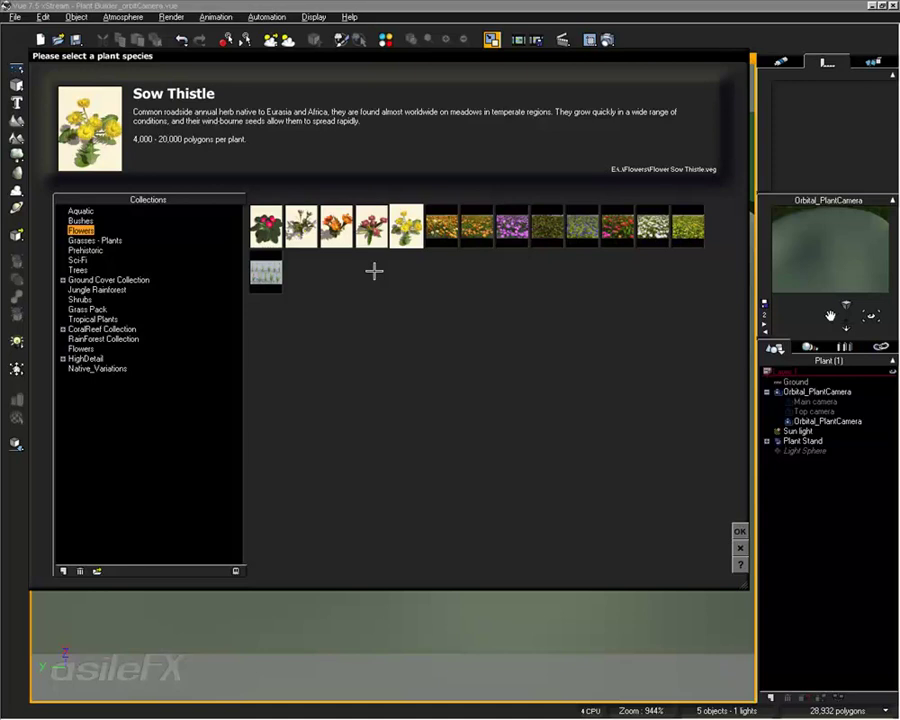
{"action": "left_click", "coordinate": [383, 243]}
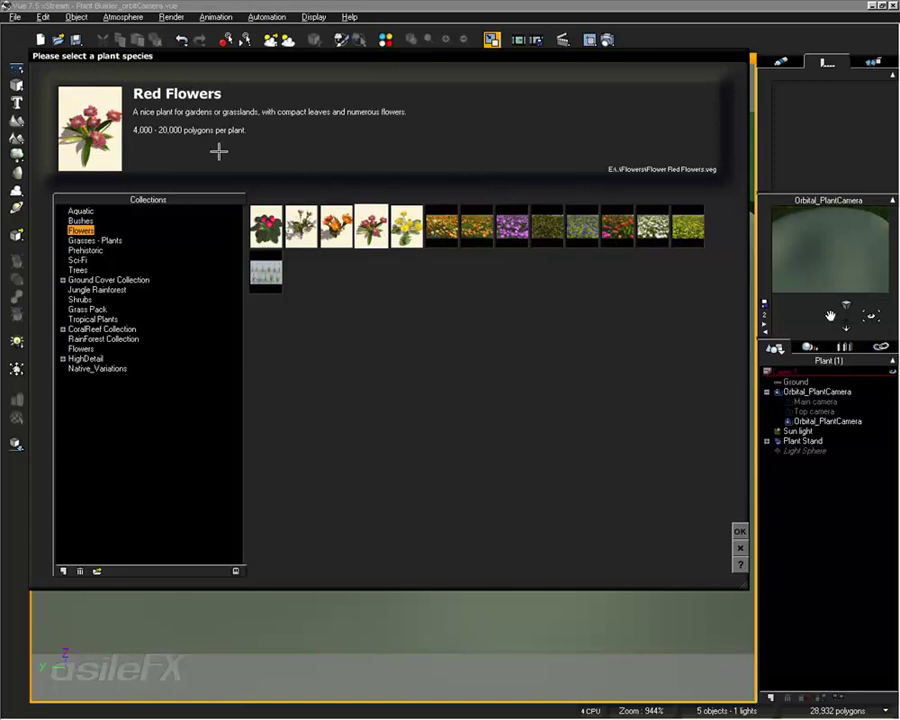
{"action": "left_click", "coordinate": [738, 528]}
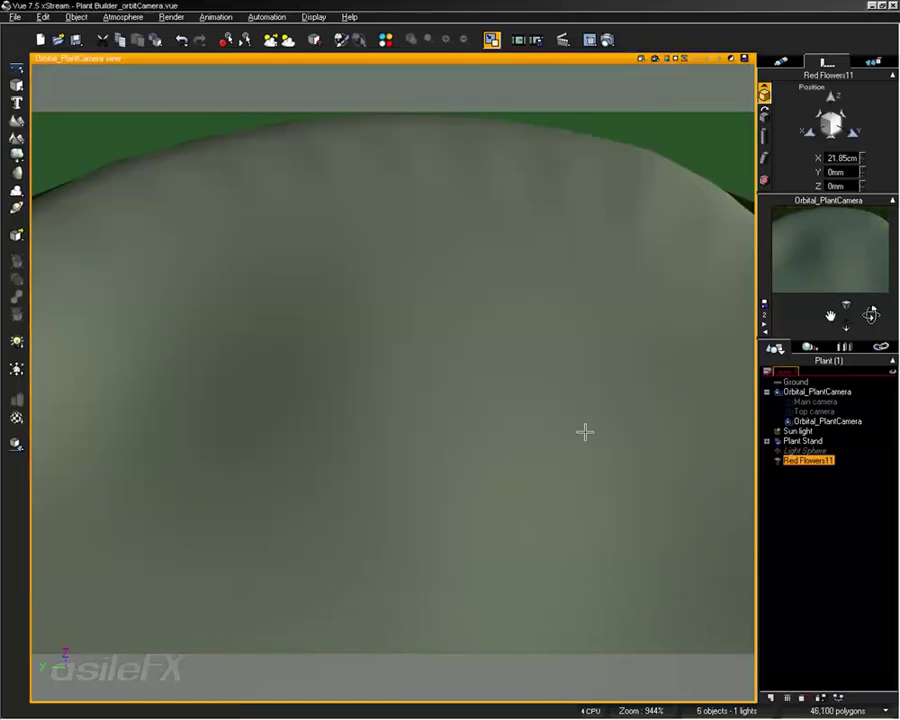
Position the Red Flowers plant at X 0 and Z 3 m
{"action": "double_click", "coordinate": [845, 158]}
{"action": "type", "text": "0"}
{"action": "left_click", "coordinate": [845, 185]}
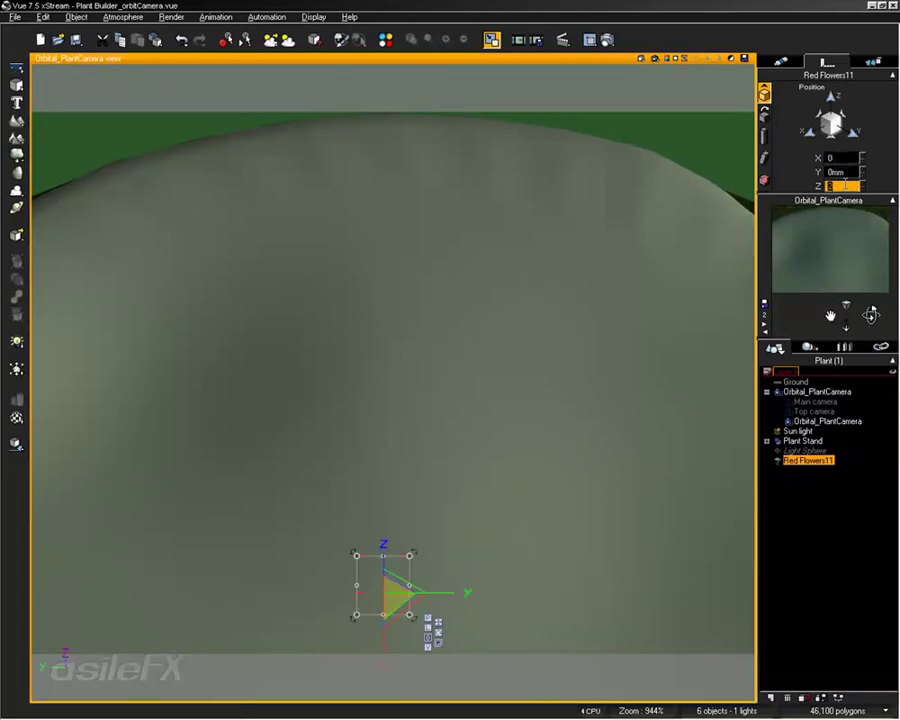
{"action": "type", "text": "0"}
{"action": "key", "text": "Return"}
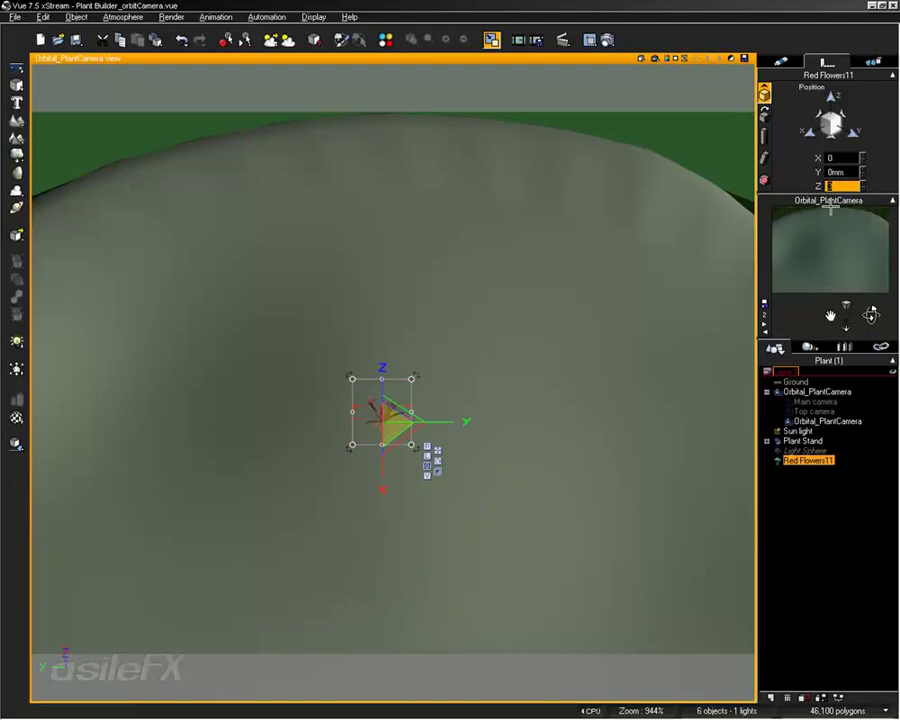
{"action": "type", "text": "3m"}
{"action": "key", "text": "Return"}
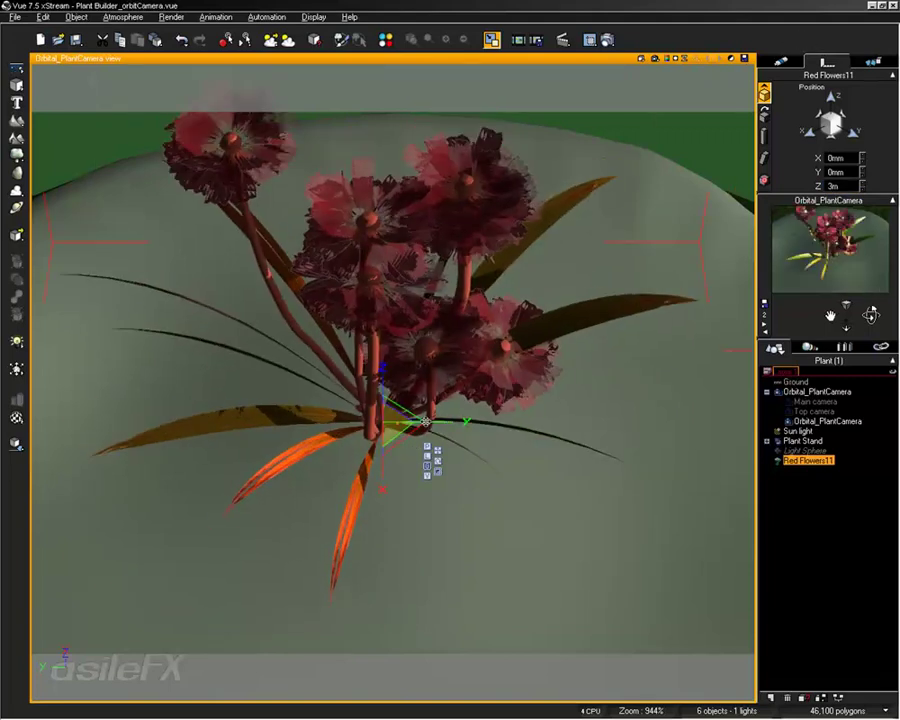
Open the Red Flowers plant in the Plant Editor and examine its preview from several angles
{"action": "right_click", "coordinate": [425, 422]}
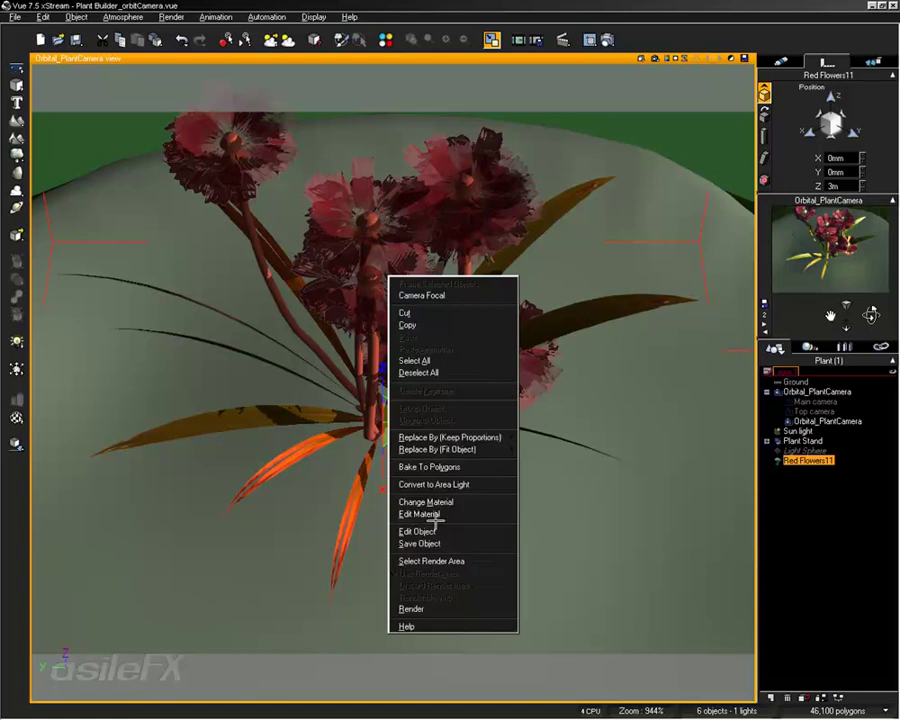
{"action": "left_click", "coordinate": [464, 533]}
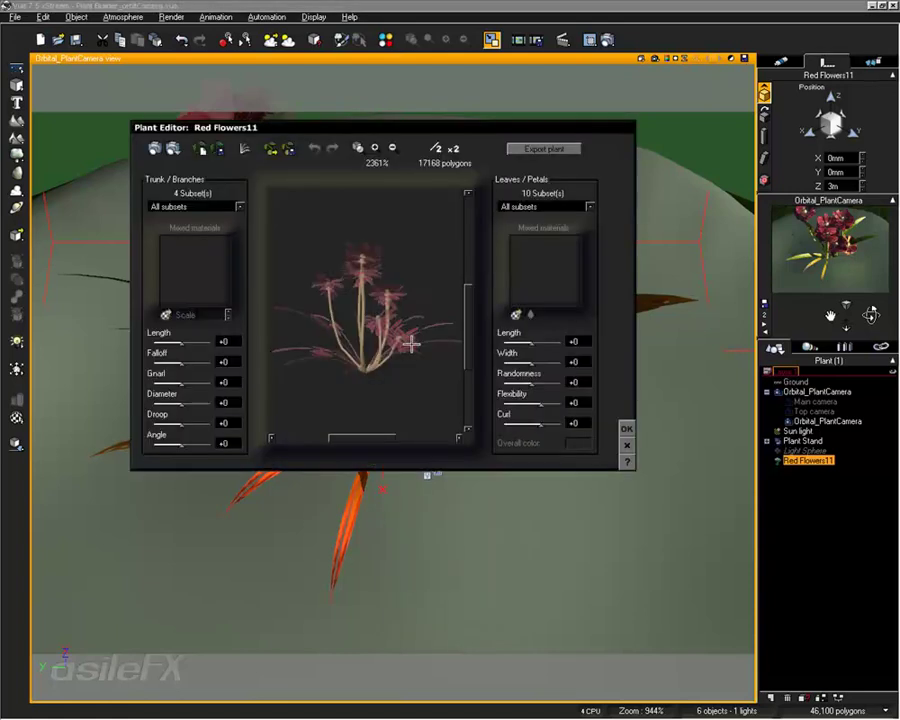
{"action": "left_click_drag", "start_coordinate": [405, 338], "coordinate": [383, 323]}
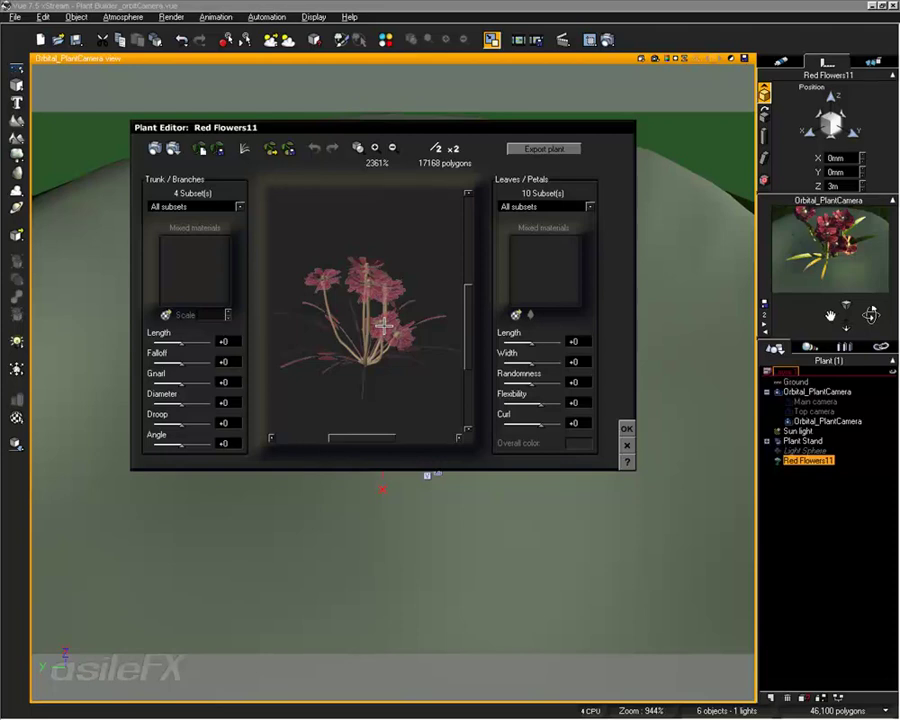
{"action": "mouse_move", "coordinate": [384, 325]}
{"action": "left_mouse_down"}
{"action": "mouse_move", "coordinate": [394, 338]}
{"action": "mouse_move", "coordinate": [398, 318]}
{"action": "left_mouse_up"}
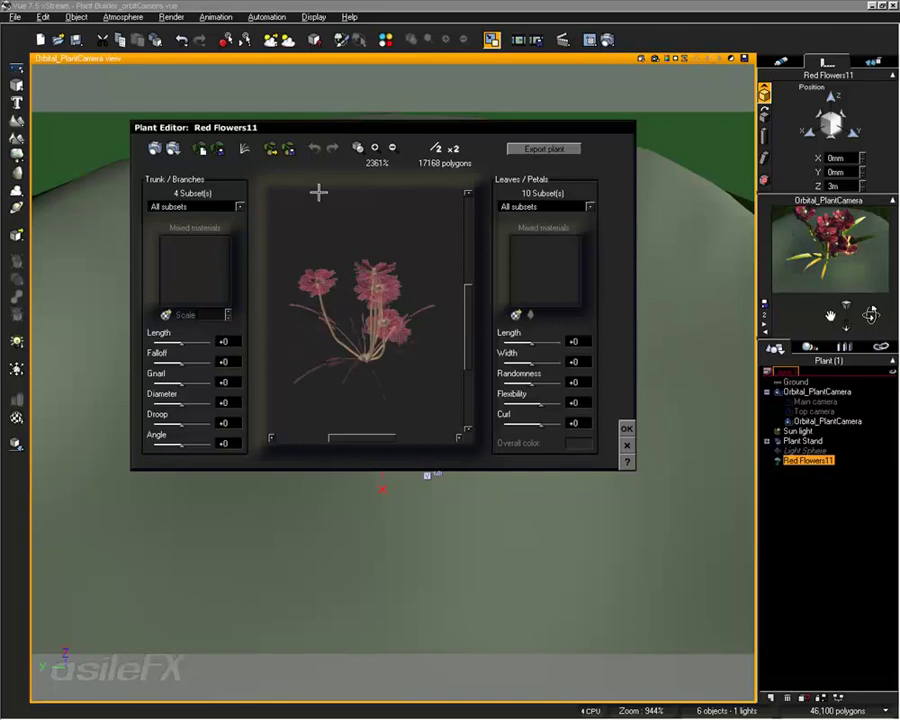
Generate a series of new variations of the Red Flowers plant and inspect their flowers and leaves in an enlarged preview
{"action": "left_click", "coordinate": [200, 148]}
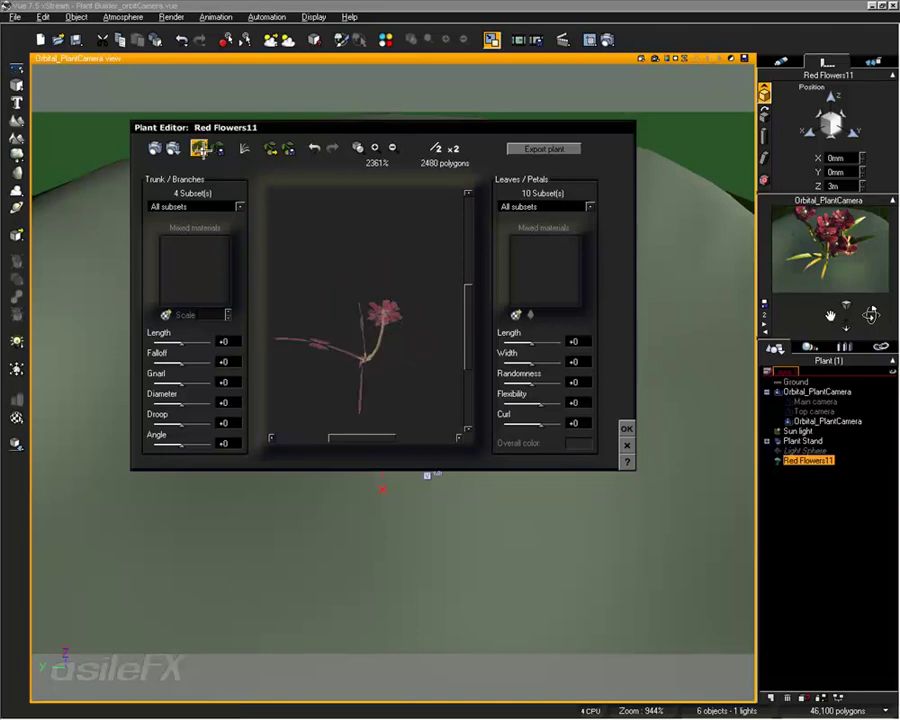
{"action": "left_click", "coordinate": [200, 148]}
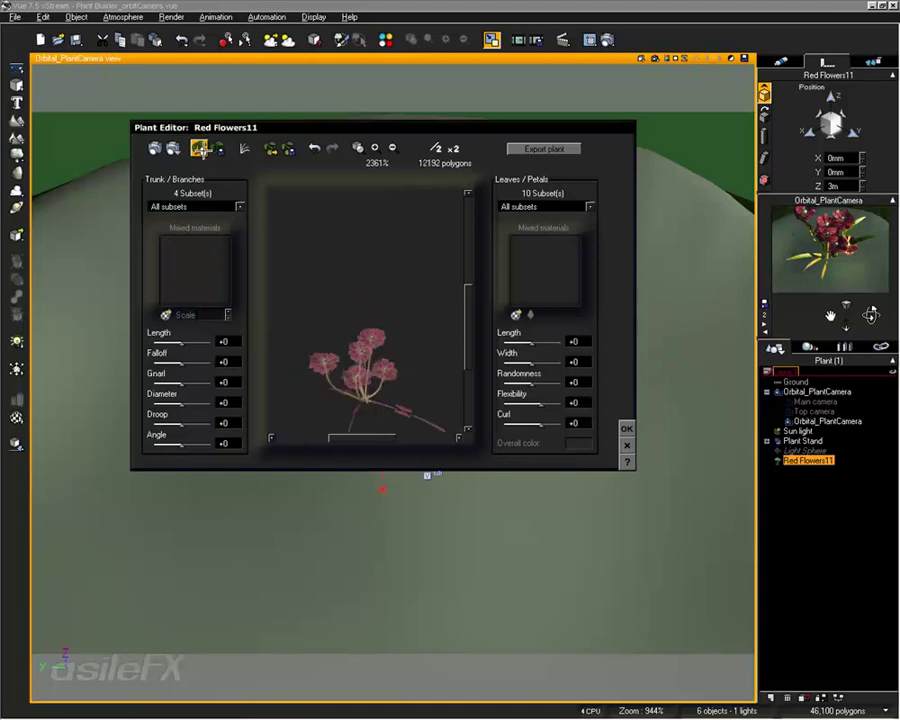
{"action": "left_click", "coordinate": [201, 148]}
{"action": "left_click", "coordinate": [203, 149]}
{"action": "left_click", "coordinate": [203, 149]}
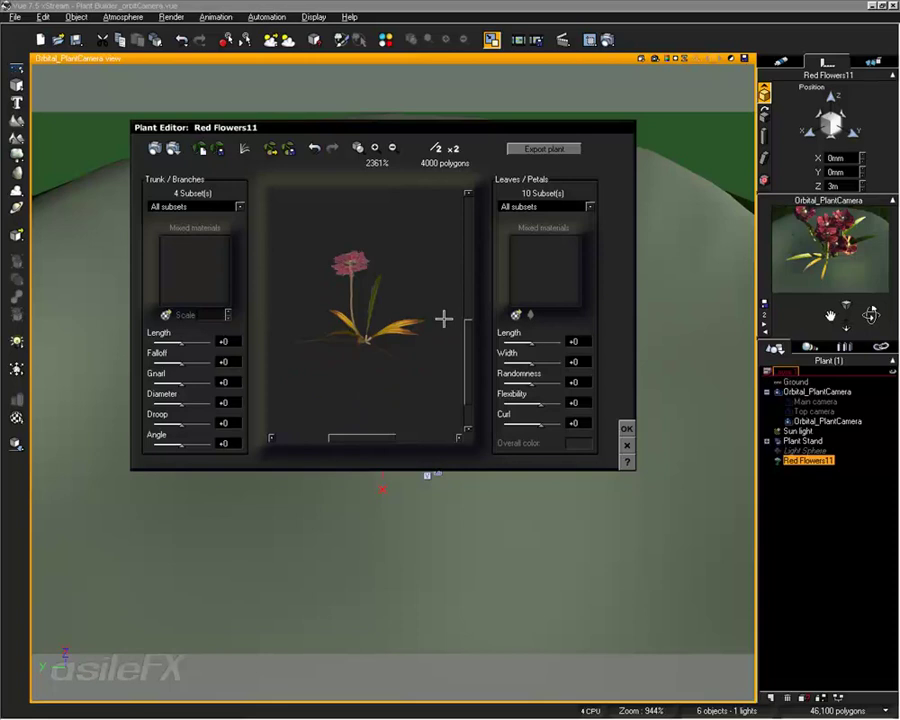
{"action": "left_click", "coordinate": [375, 147]}
{"action": "left_click_drag", "start_coordinate": [382, 290], "coordinate": [376, 275]}
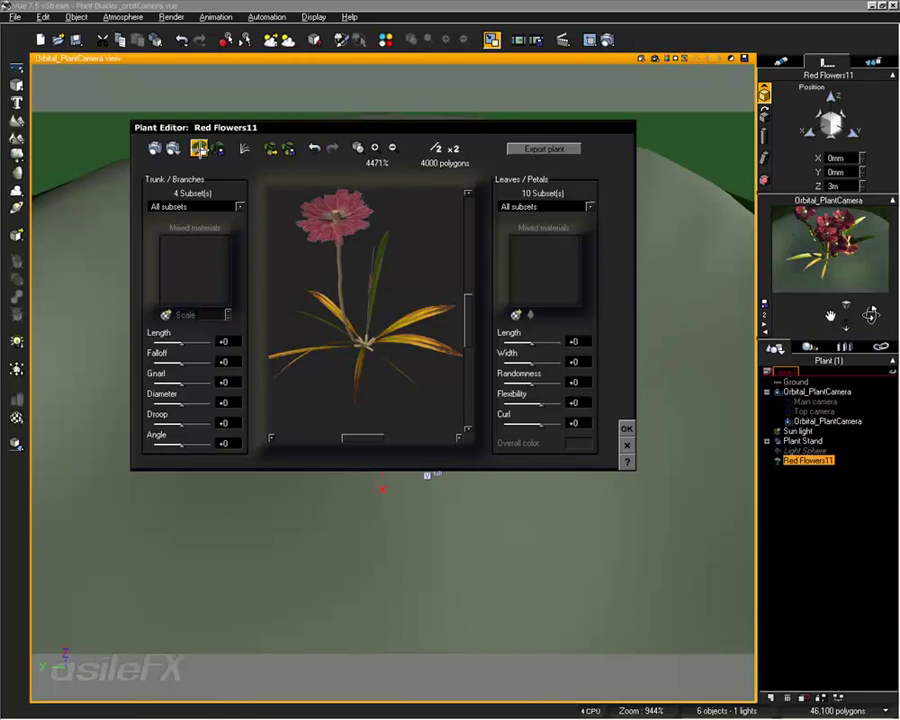
{"action": "left_click", "coordinate": [197, 149]}
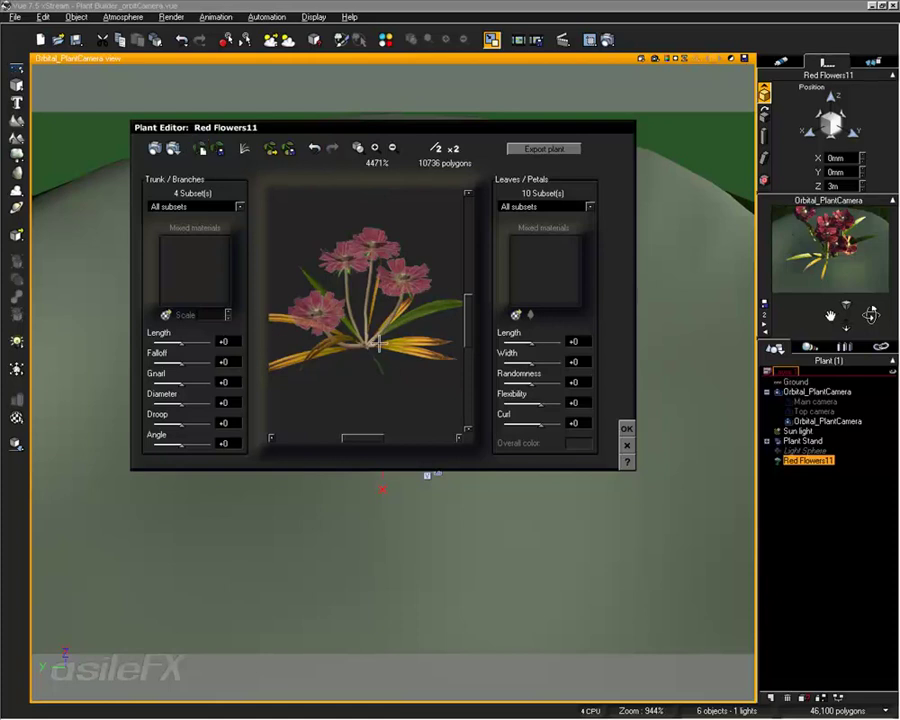
{"action": "left_click_drag", "start_coordinate": [360, 300], "coordinate": [396, 333]}
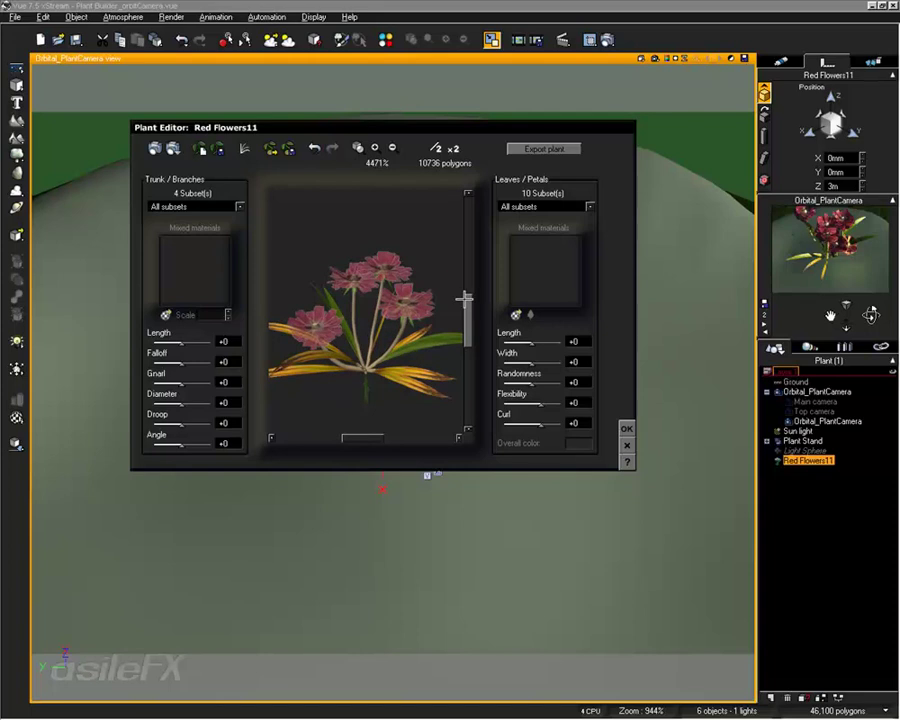
Examine the plant's leaf subsets, comparing the Empty subset between Leaf 1U and Leaf 3U with the Leaf 1U subset
{"action": "left_click", "coordinate": [568, 208]}
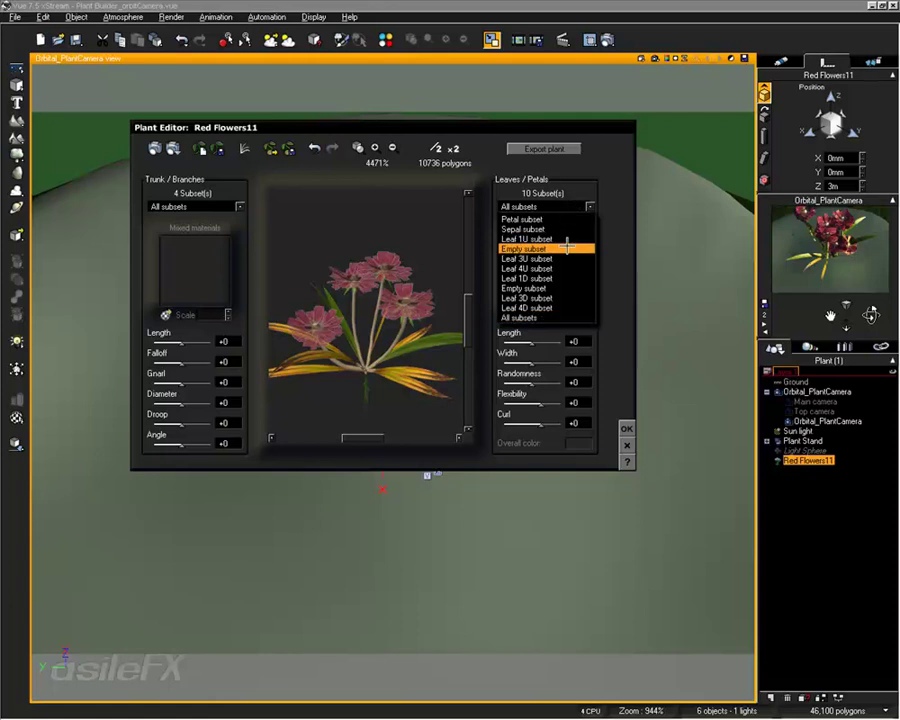
{"action": "left_click", "coordinate": [567, 246]}
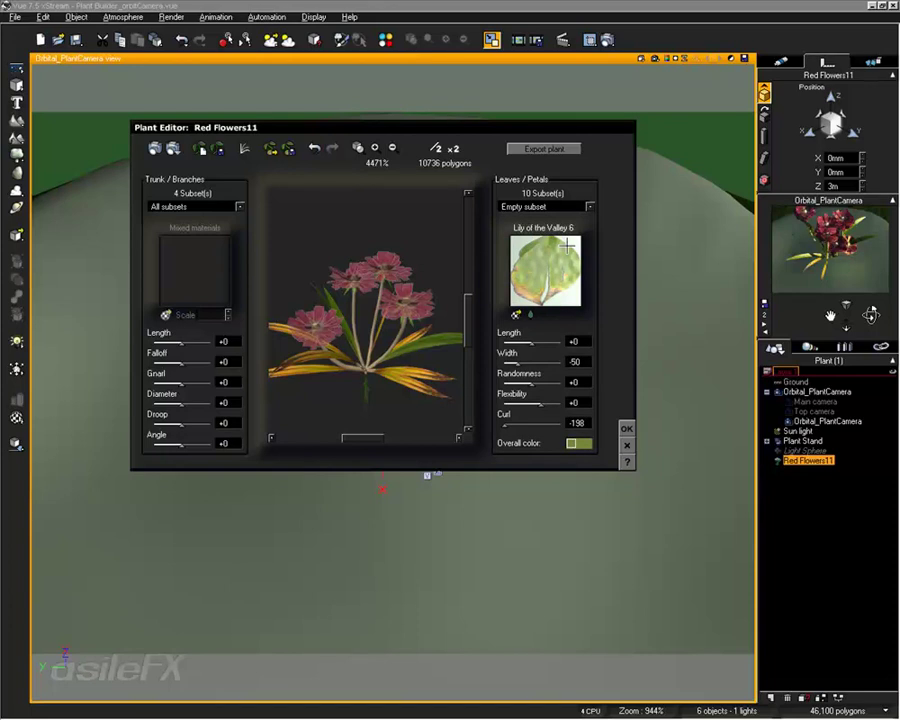
{"action": "left_click_drag", "start_coordinate": [454, 295], "coordinate": [410, 283]}
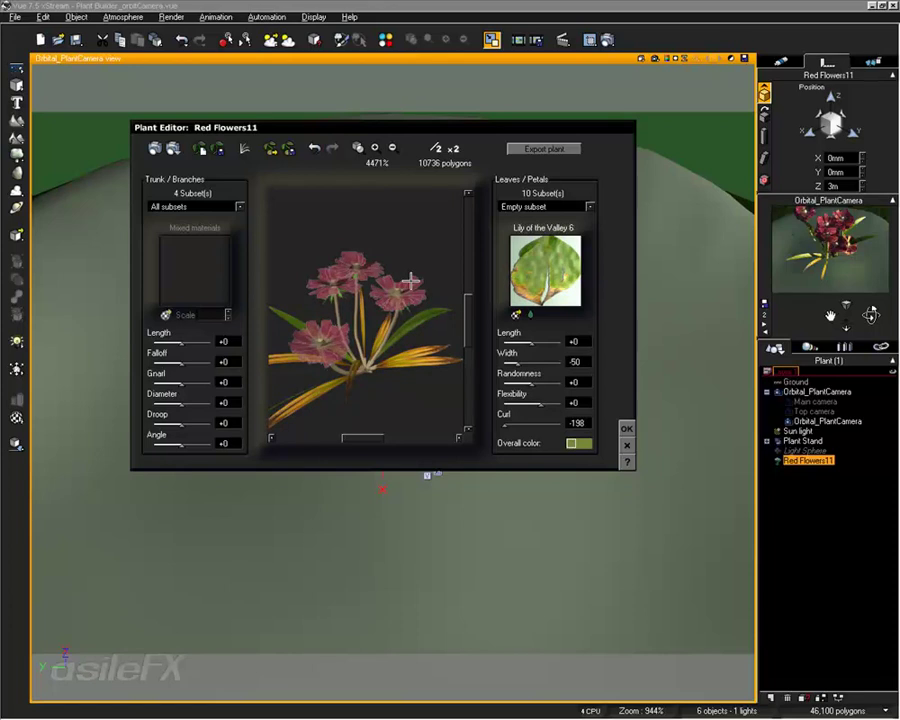
{"action": "left_click_drag", "start_coordinate": [408, 275], "coordinate": [438, 277]}
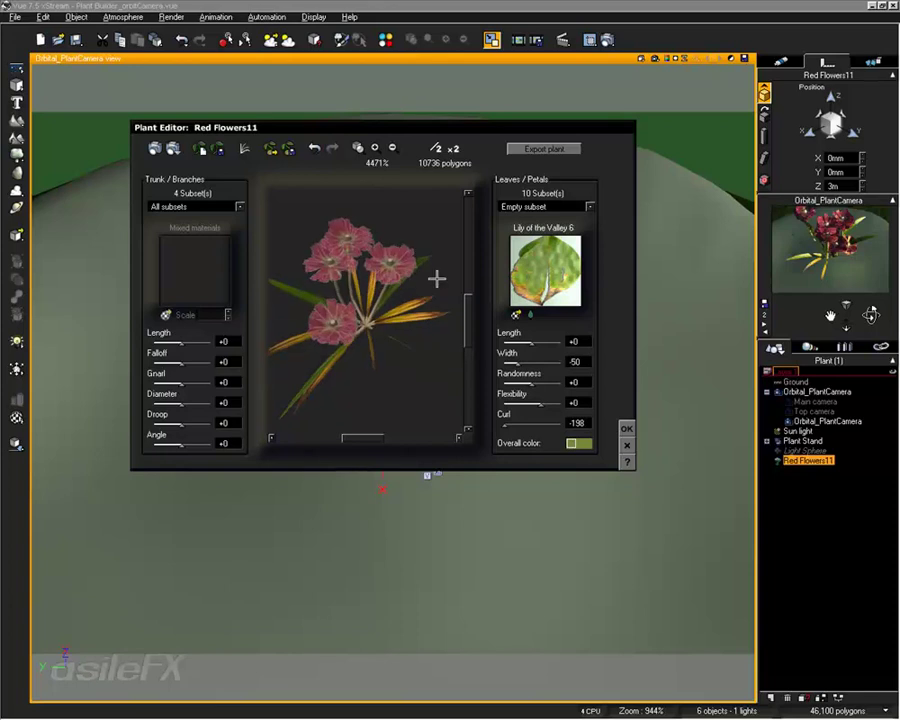
{"action": "left_click", "coordinate": [531, 207]}
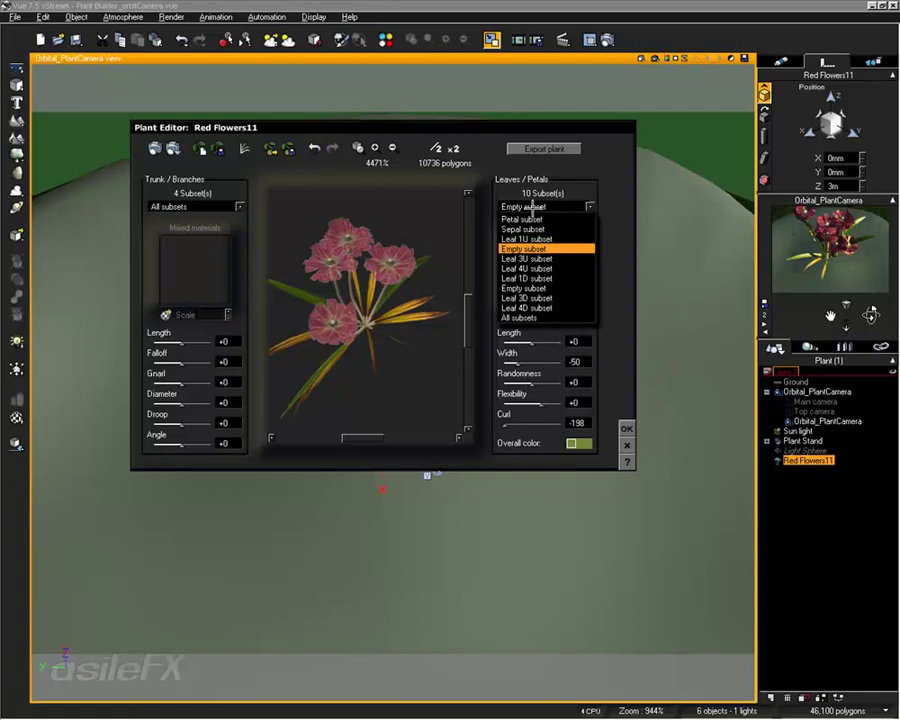
{"action": "left_click", "coordinate": [527, 239]}
{"action": "left_click", "coordinate": [578, 206]}
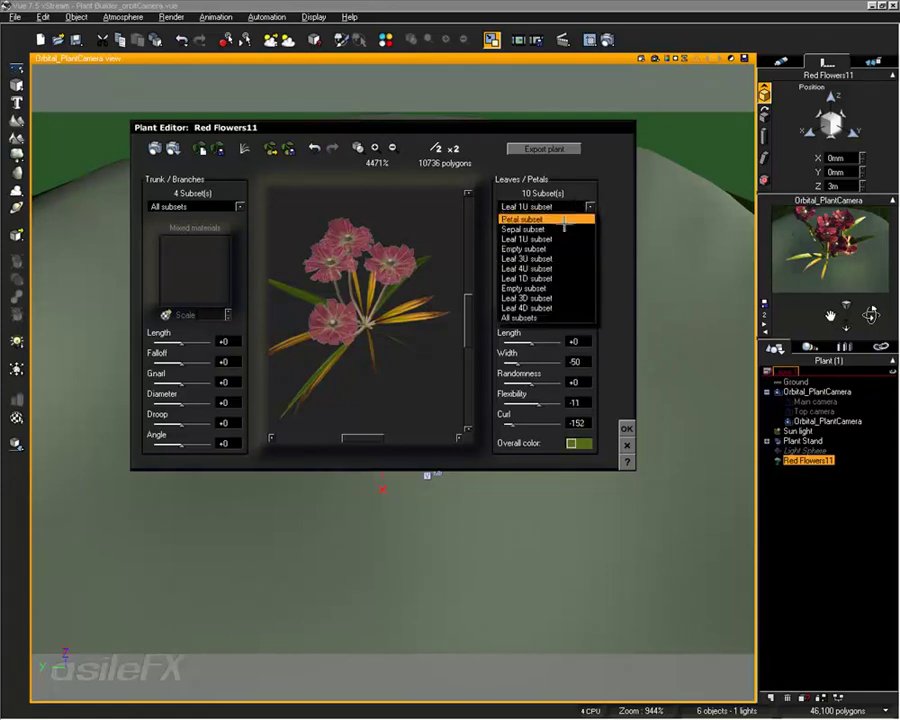
{"action": "left_click", "coordinate": [554, 249]}
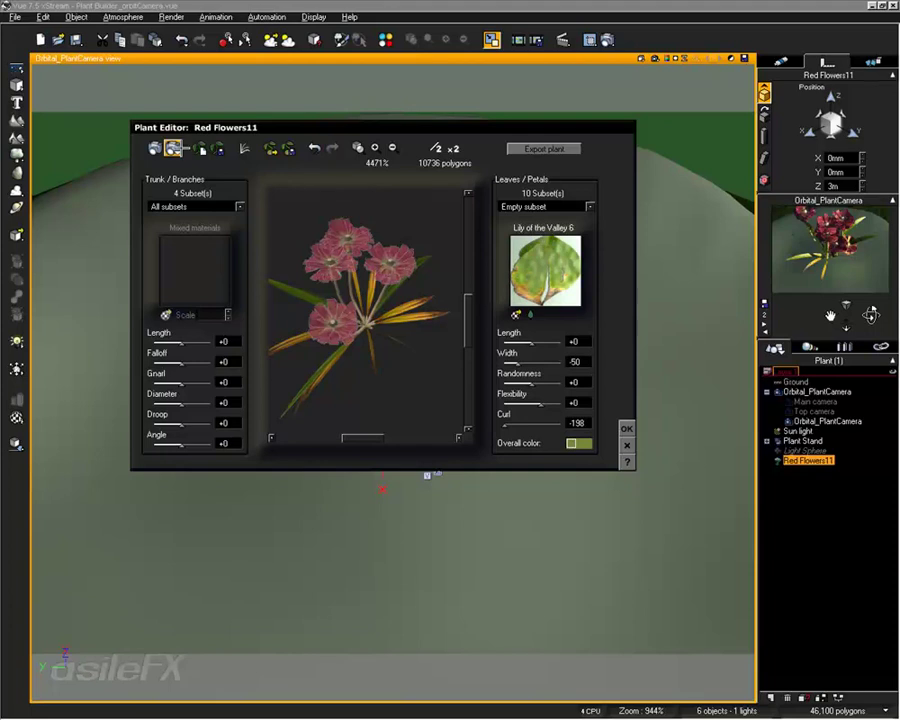
Generate further plant variations, checking the leaf subset list for empty subsets between them
{"action": "left_click", "coordinate": [199, 148]}
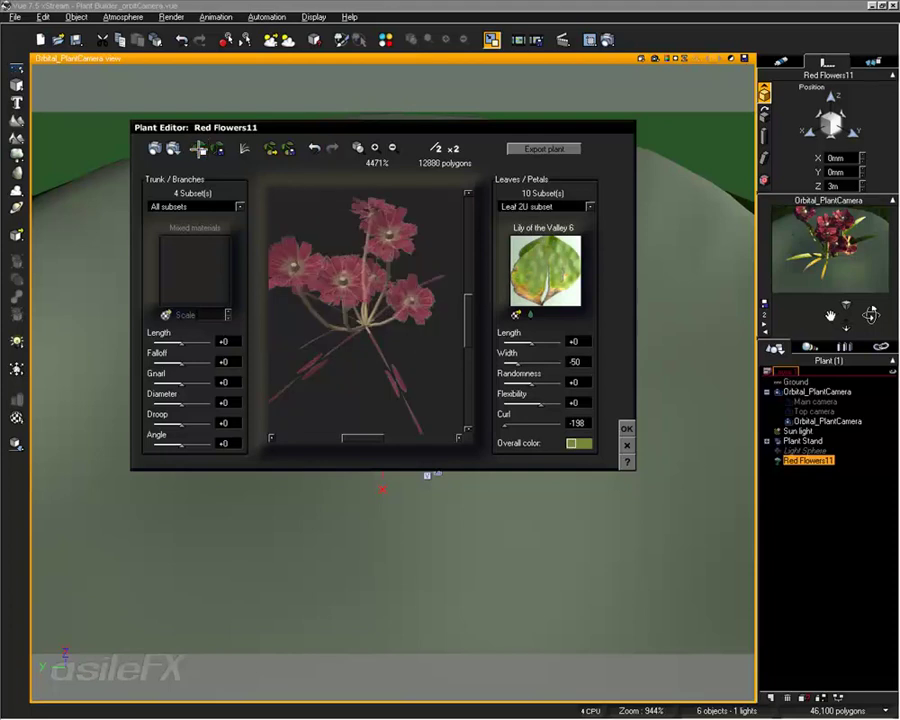
{"action": "left_click", "coordinate": [527, 206]}
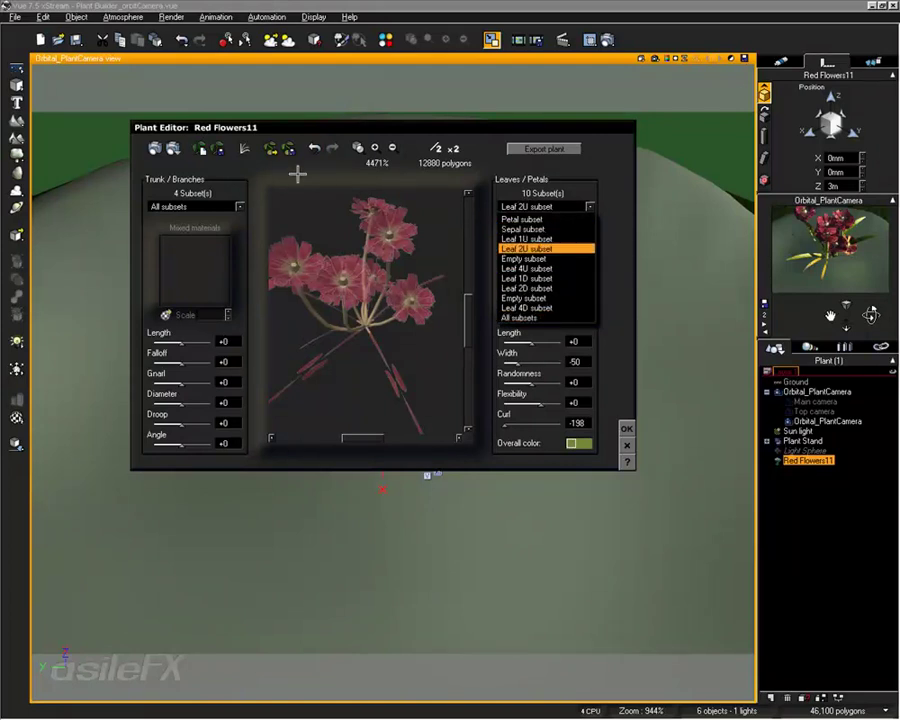
{"action": "left_click", "coordinate": [200, 147]}
{"action": "left_click", "coordinate": [200, 147]}
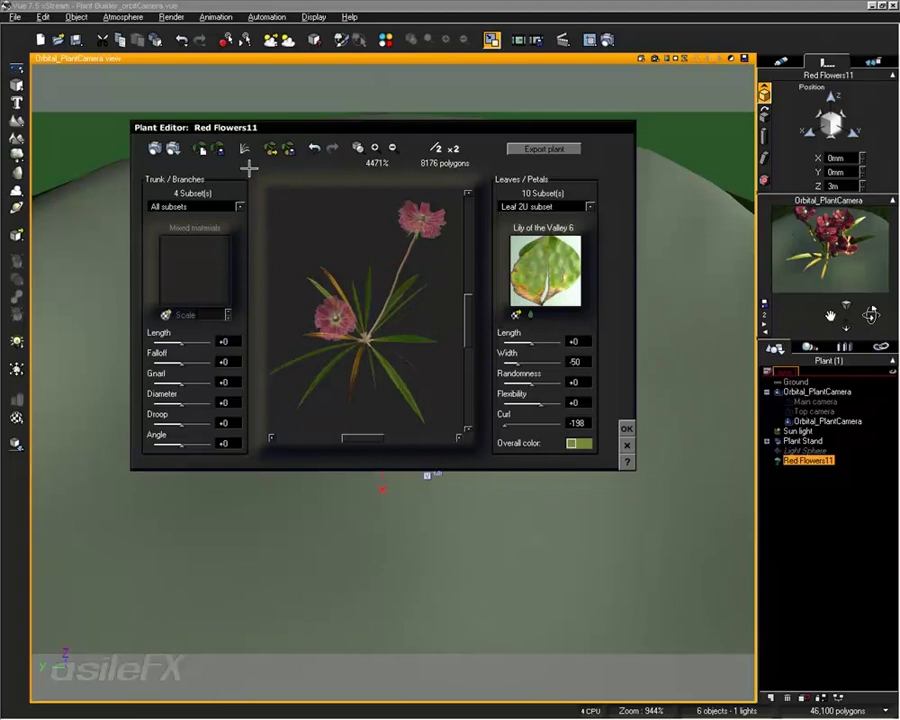
Examine the leaf subset list, comparing the Empty subset between Leaf 2D and Leaf 4D with the Leaf 1U subset
{"action": "left_click", "coordinate": [520, 205]}
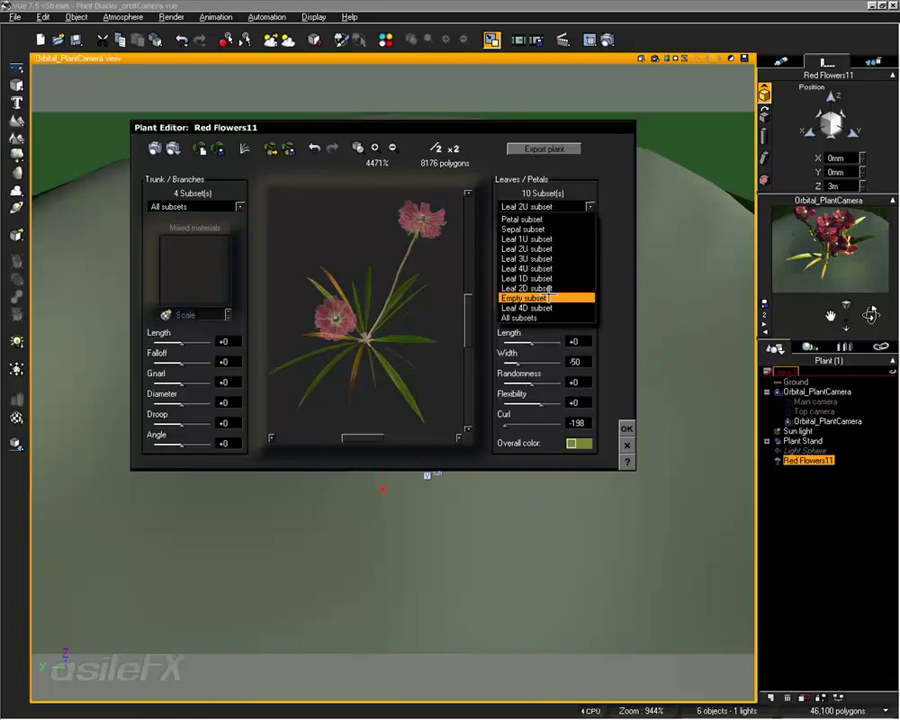
{"action": "left_click", "coordinate": [538, 125]}
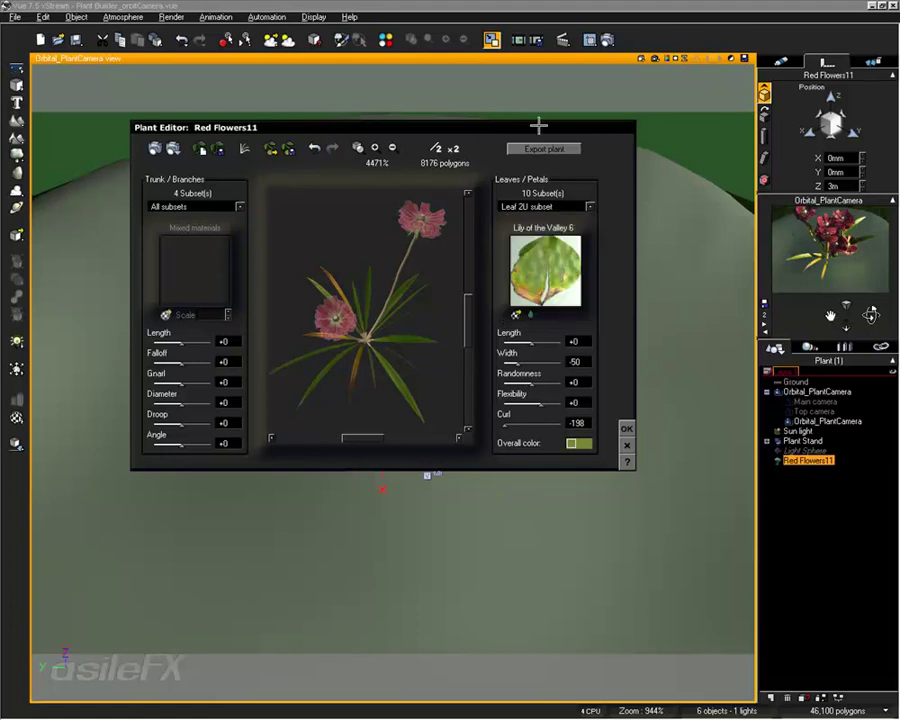
{"action": "left_click", "coordinate": [570, 205]}
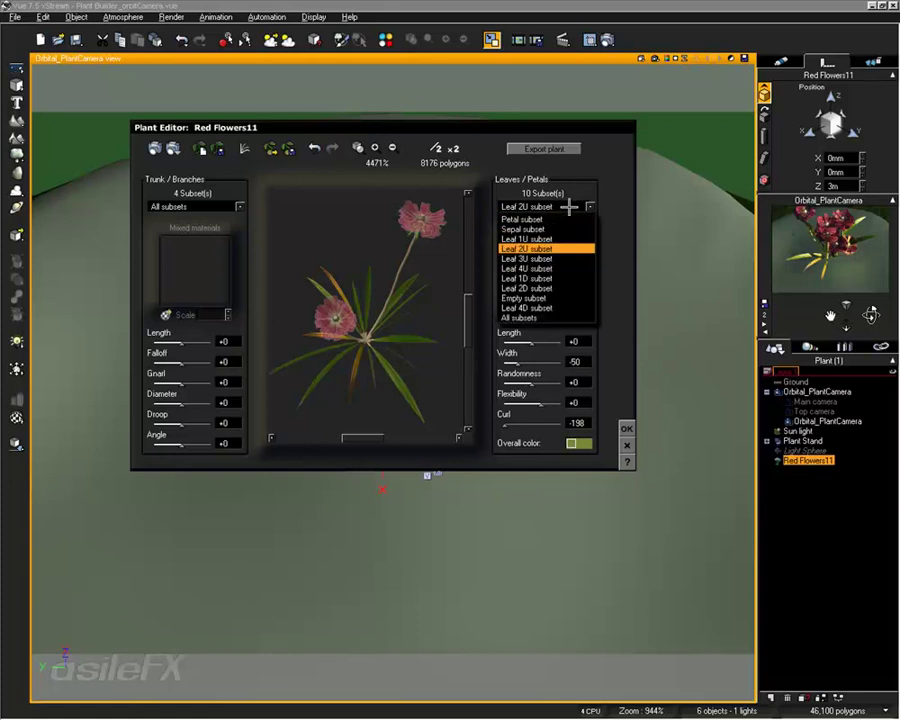
{"action": "left_click", "coordinate": [556, 298]}
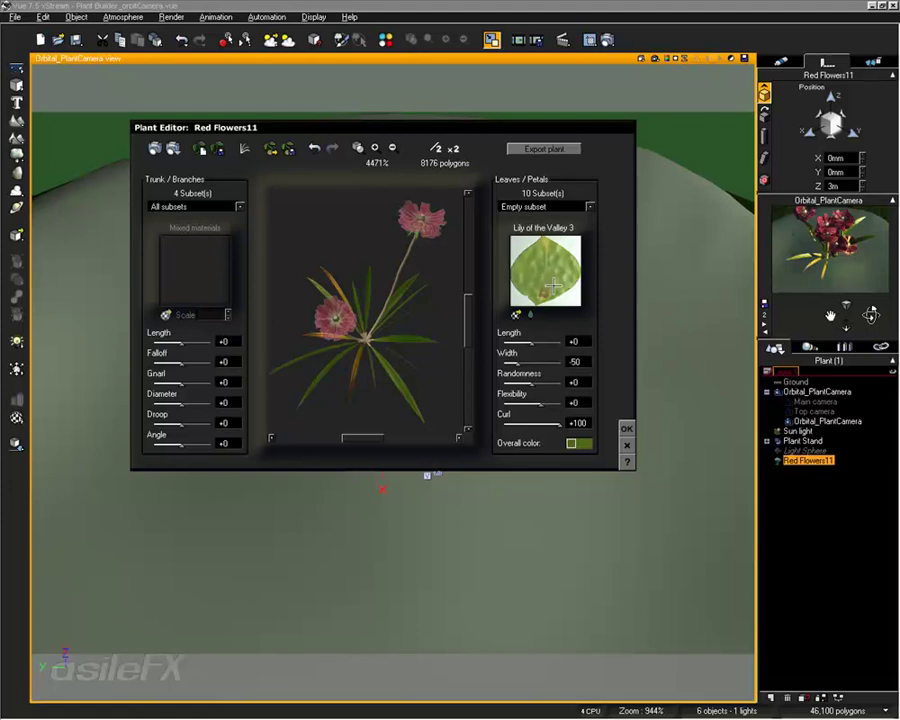
{"action": "left_click", "coordinate": [572, 207]}
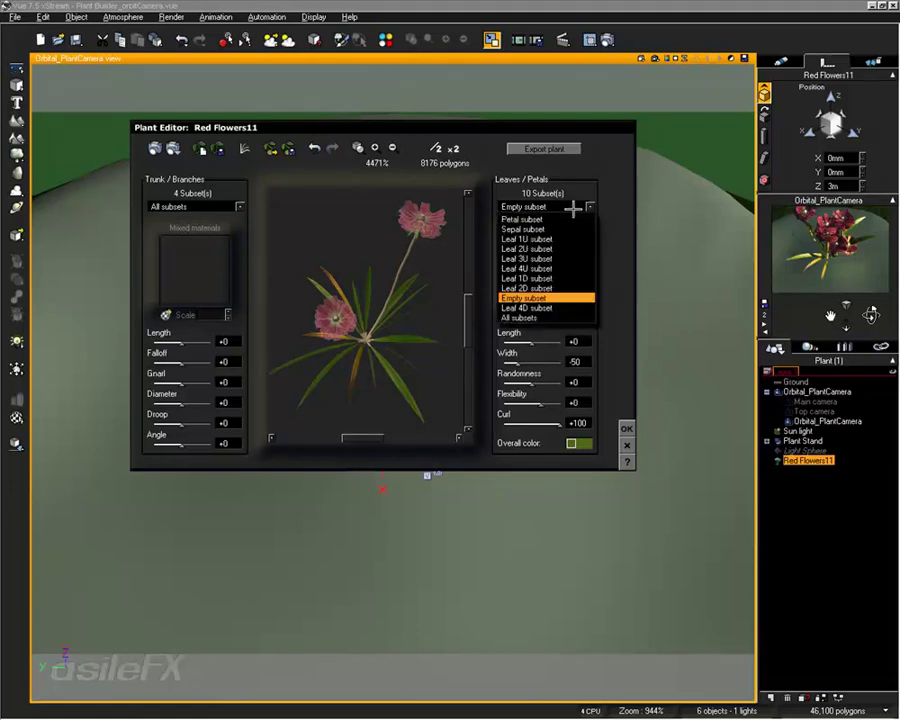
{"action": "left_click", "coordinate": [576, 239]}
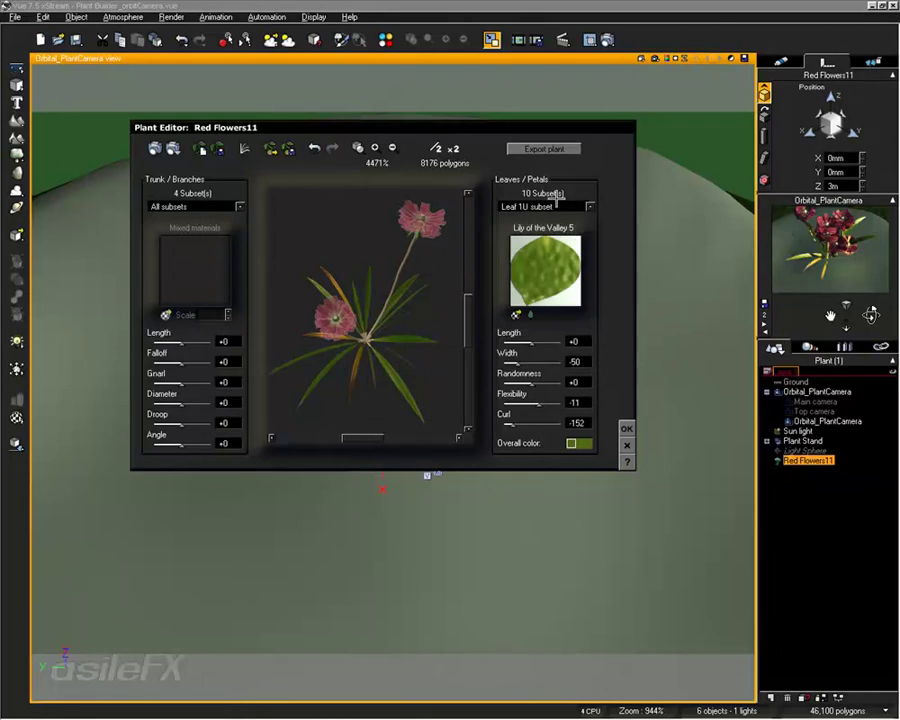
Copy the Lily of the Valley 6 material from the Leaf 2U subset and paste it onto the Empty subset above Leaf 4D
{"action": "left_click", "coordinate": [556, 206]}
{"action": "left_click", "coordinate": [548, 249]}
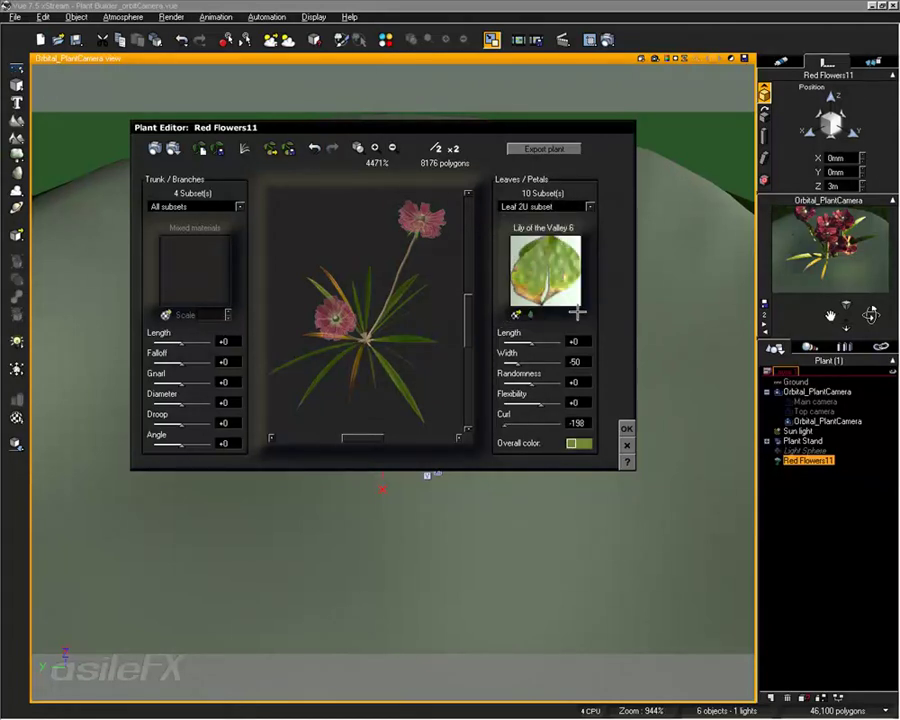
{"action": "right_click", "coordinate": [545, 253]}
{"action": "left_click", "coordinate": [577, 275]}
{"action": "left_click", "coordinate": [580, 205]}
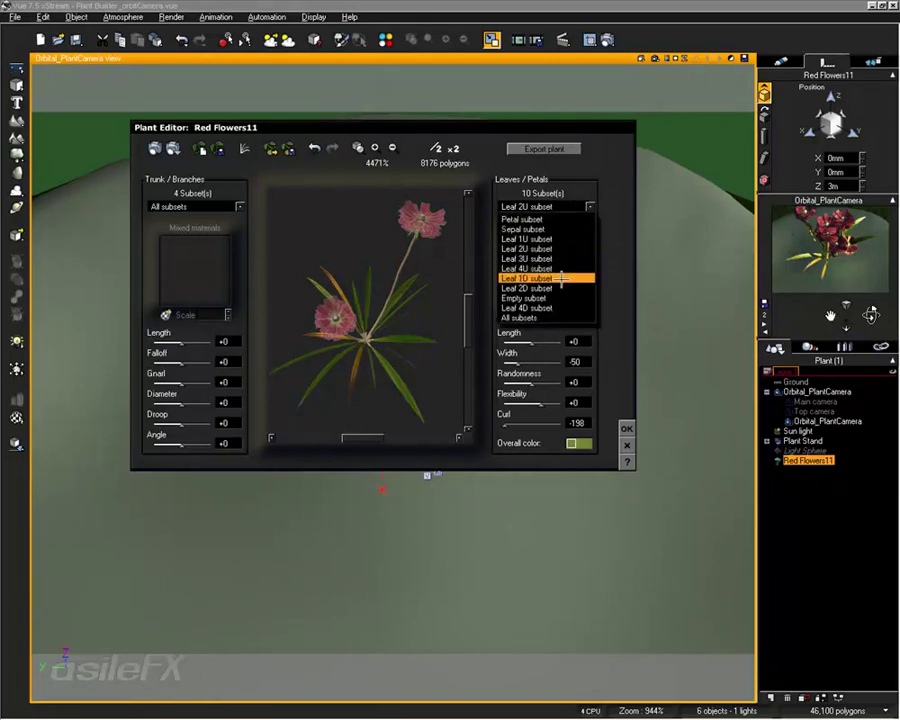
{"action": "left_click", "coordinate": [560, 298]}
{"action": "right_click", "coordinate": [555, 251]}
{"action": "left_click", "coordinate": [580, 288]}
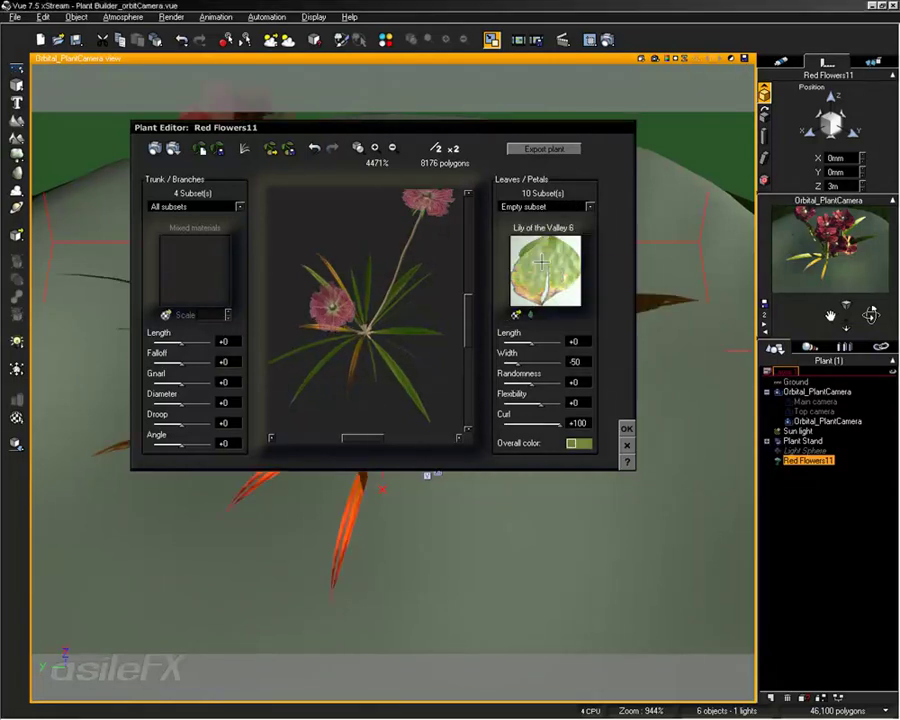
Edit the Empty subset's leaf material and set its overall color to red with RGB values 195, 0, 0
{"action": "right_click", "coordinate": [545, 264]}
{"action": "left_click", "coordinate": [573, 270]}
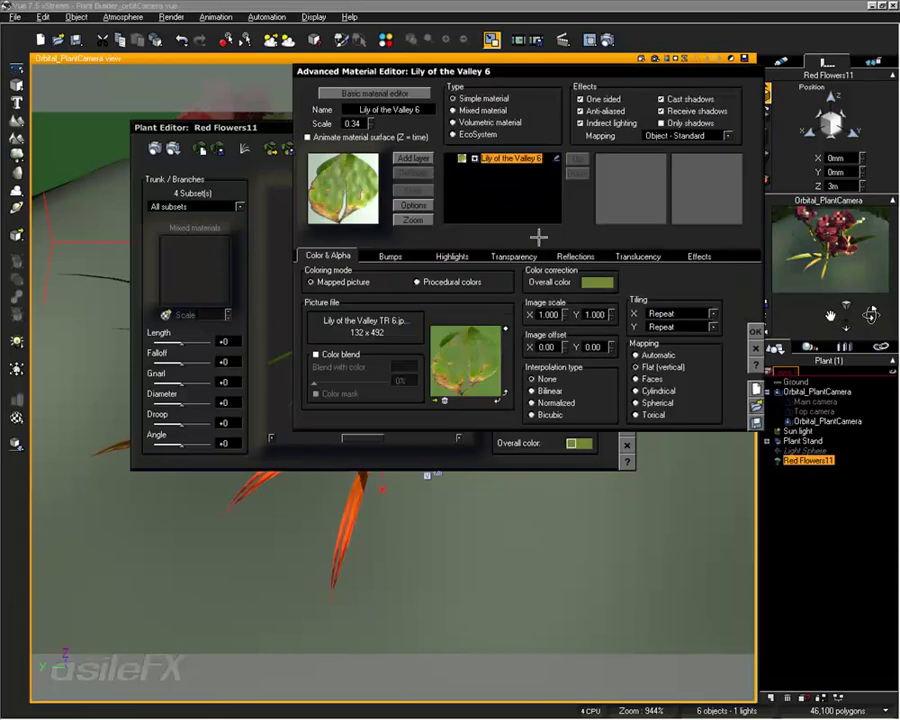
{"action": "left_click", "coordinate": [600, 280]}
{"action": "left_click", "coordinate": [690, 213]}
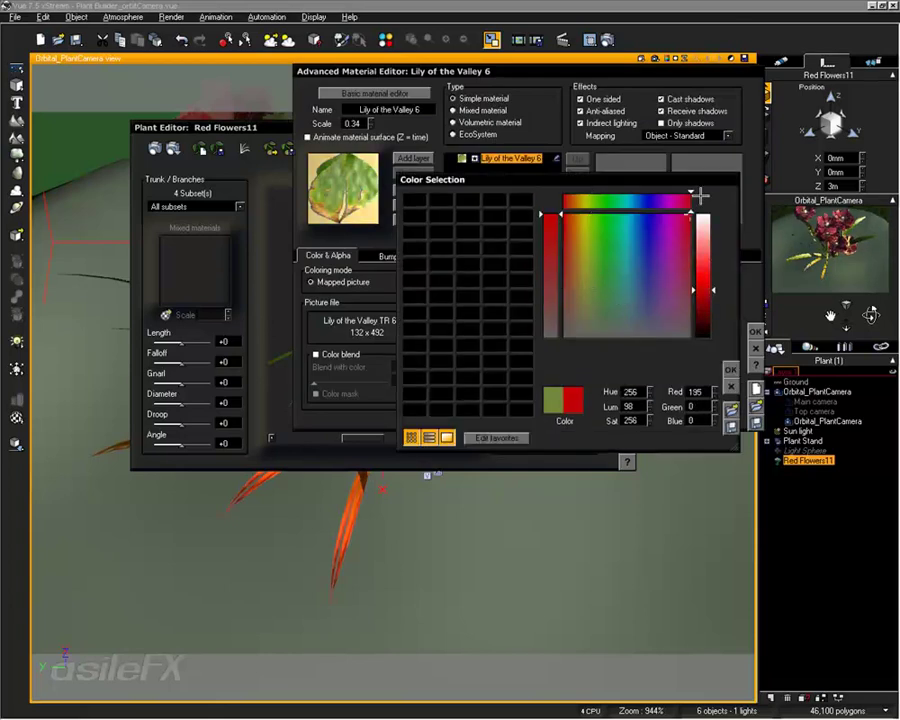
{"action": "left_click", "coordinate": [731, 369]}
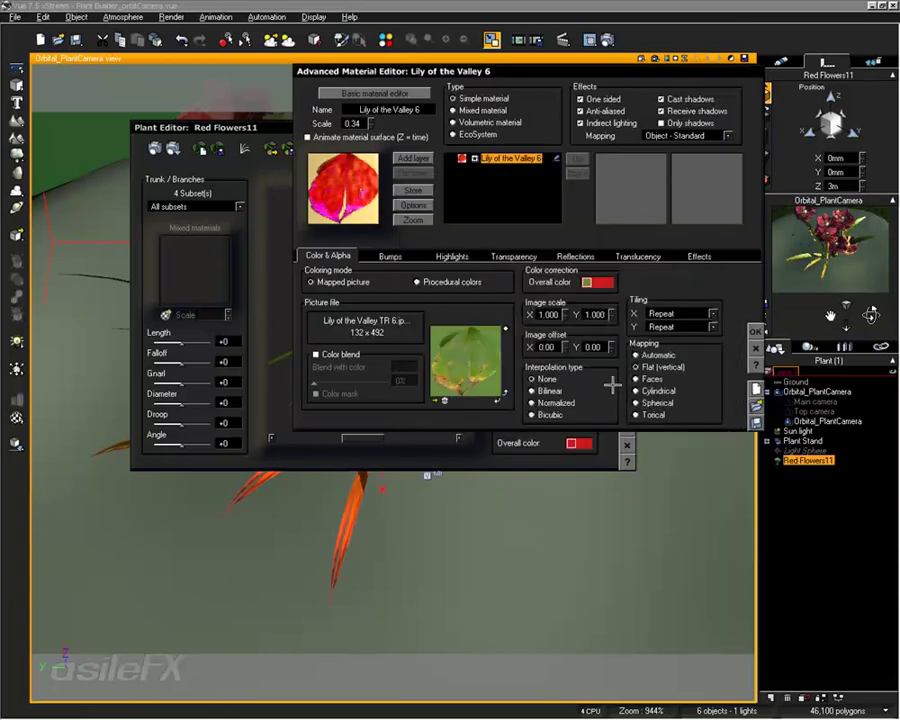
{"action": "left_click", "coordinate": [756, 332]}
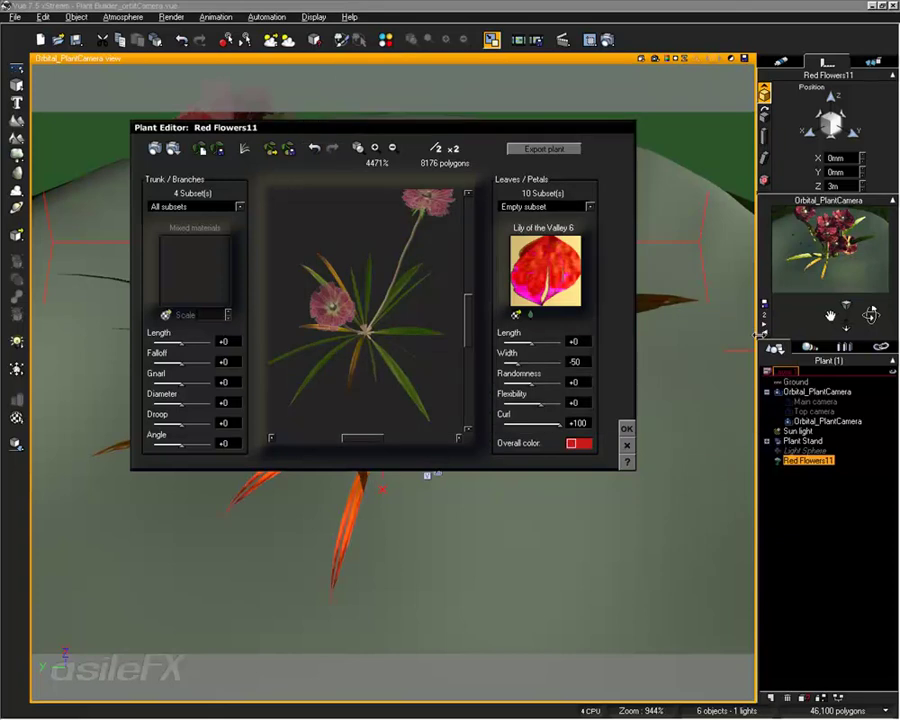
Generate a series of new plant variations while the red-colored leaf subset stays selected
{"action": "left_click", "coordinate": [203, 148]}
{"action": "left_click", "coordinate": [199, 148]}
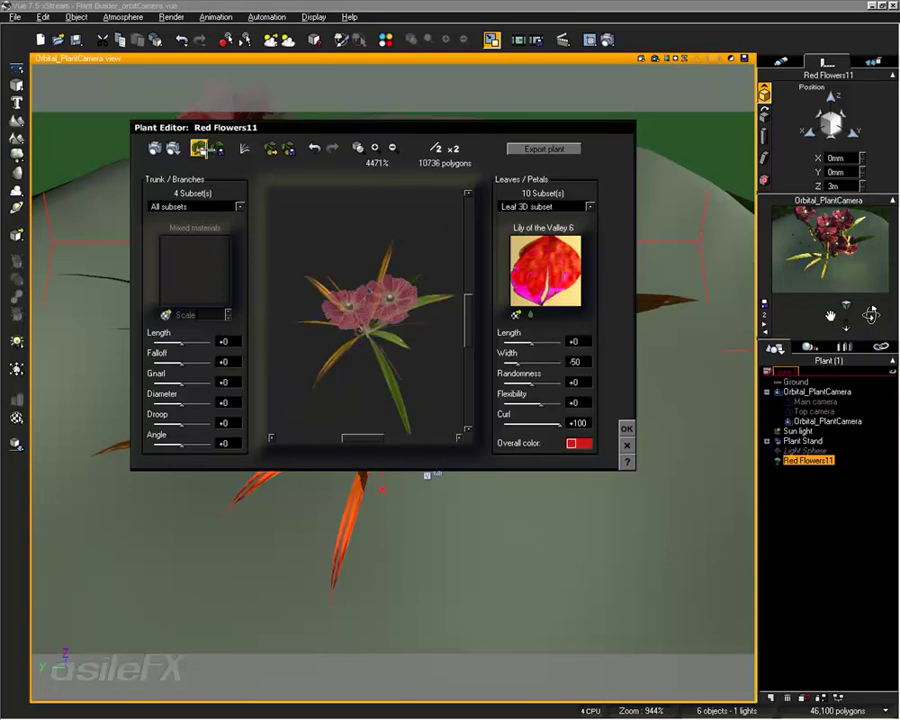
{"action": "left_click", "coordinate": [199, 148]}
{"action": "left_click", "coordinate": [199, 148]}
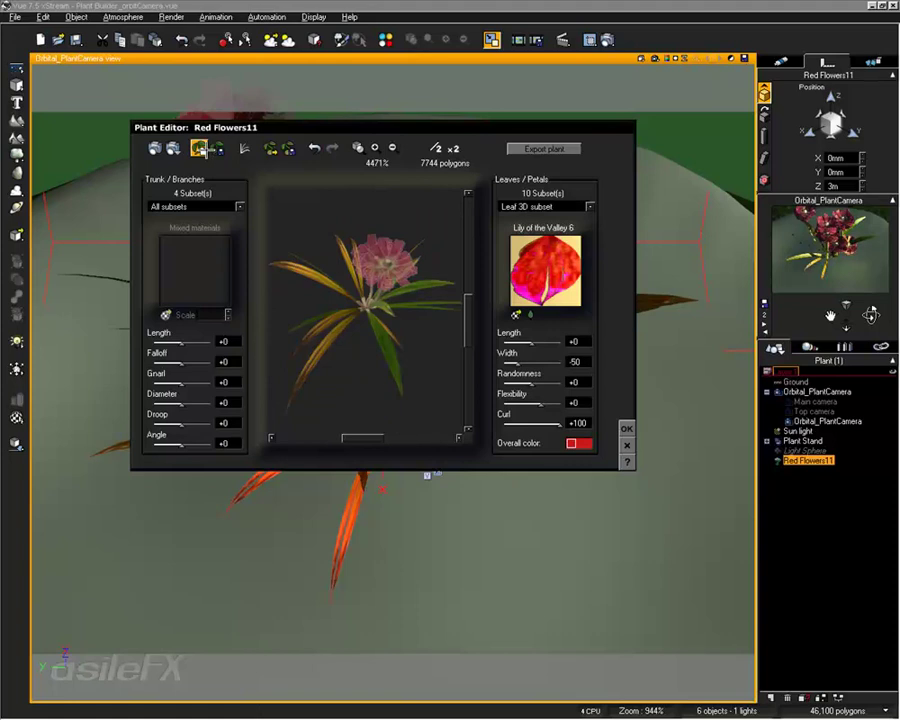
{"action": "left_click", "coordinate": [199, 148]}
{"action": "left_click", "coordinate": [199, 148]}
{"action": "left_click", "coordinate": [199, 148]}
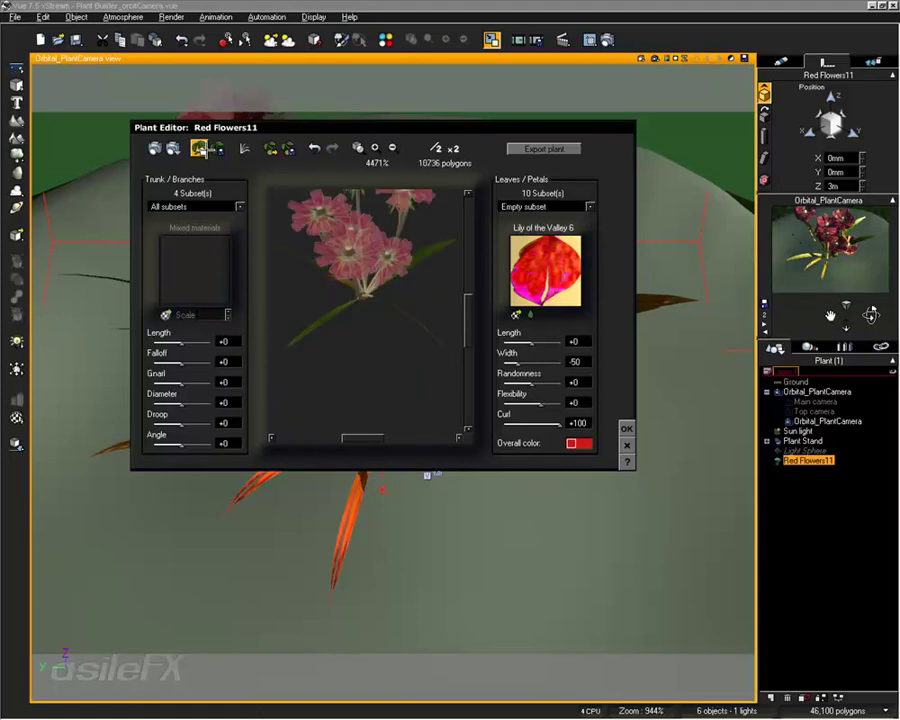
Review the variation's leaf subsets, select the Leaf 2D subset, and generate two further plant variations
{"action": "left_click", "coordinate": [567, 205]}
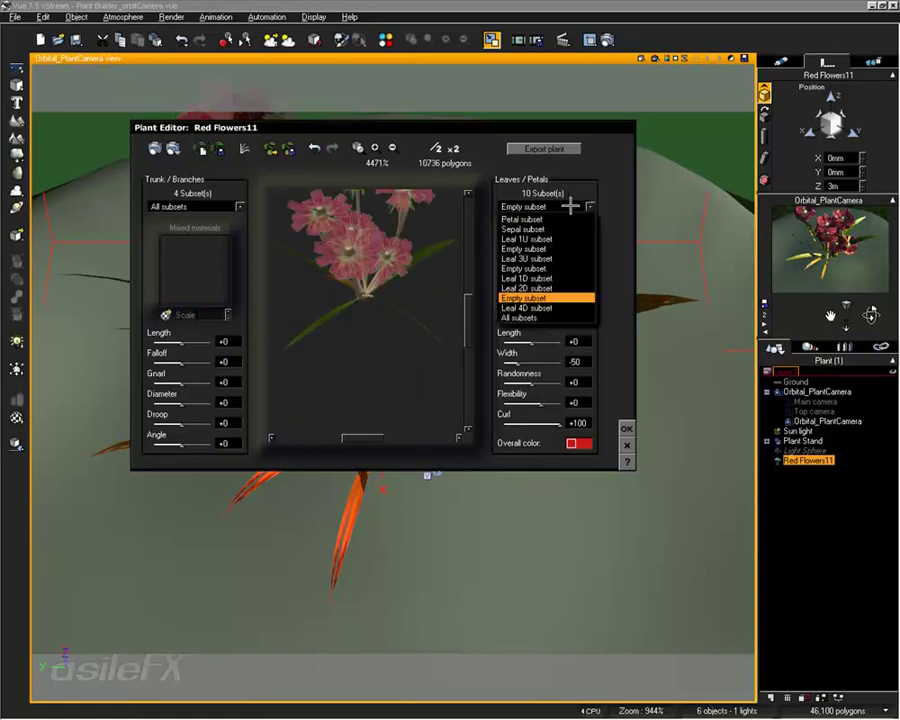
{"action": "left_click", "coordinate": [532, 275]}
{"action": "left_click", "coordinate": [200, 148]}
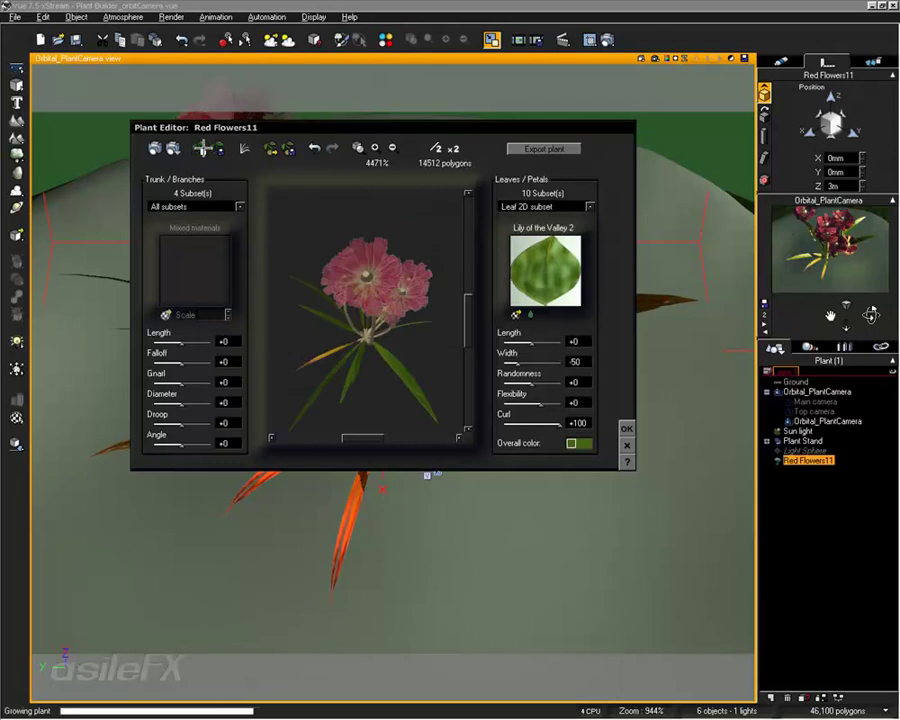
{"action": "left_click", "coordinate": [200, 148]}
Inspect the newest variation's leaf subset list for empty subsets and view the Leaf 2U subset's material
{"action": "left_click", "coordinate": [557, 205]}
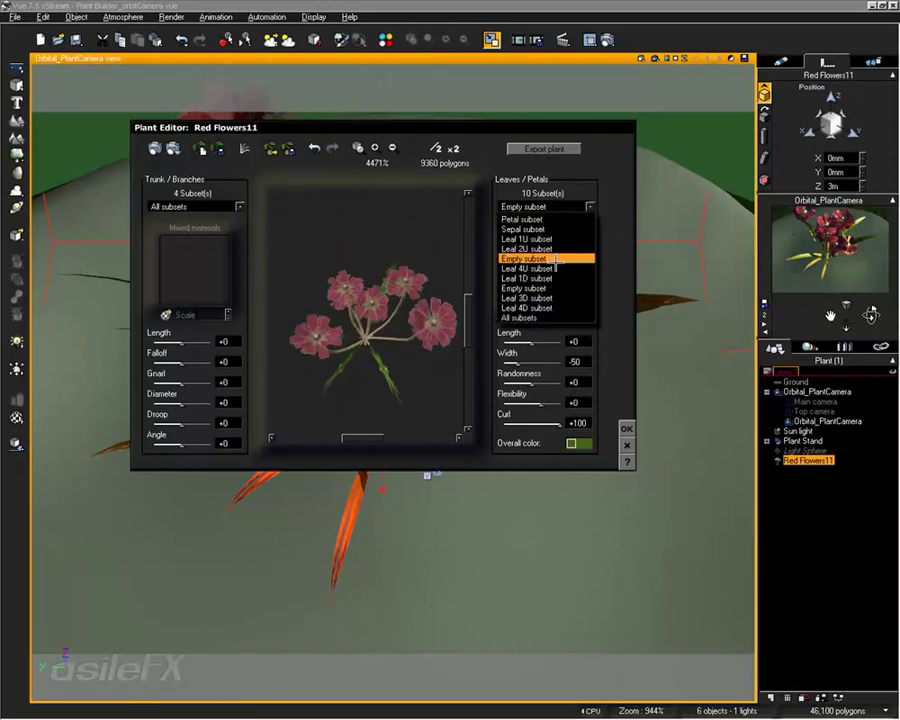
{"action": "left_click", "coordinate": [525, 239]}
{"action": "left_click", "coordinate": [557, 205]}
{"action": "left_click", "coordinate": [557, 205]}
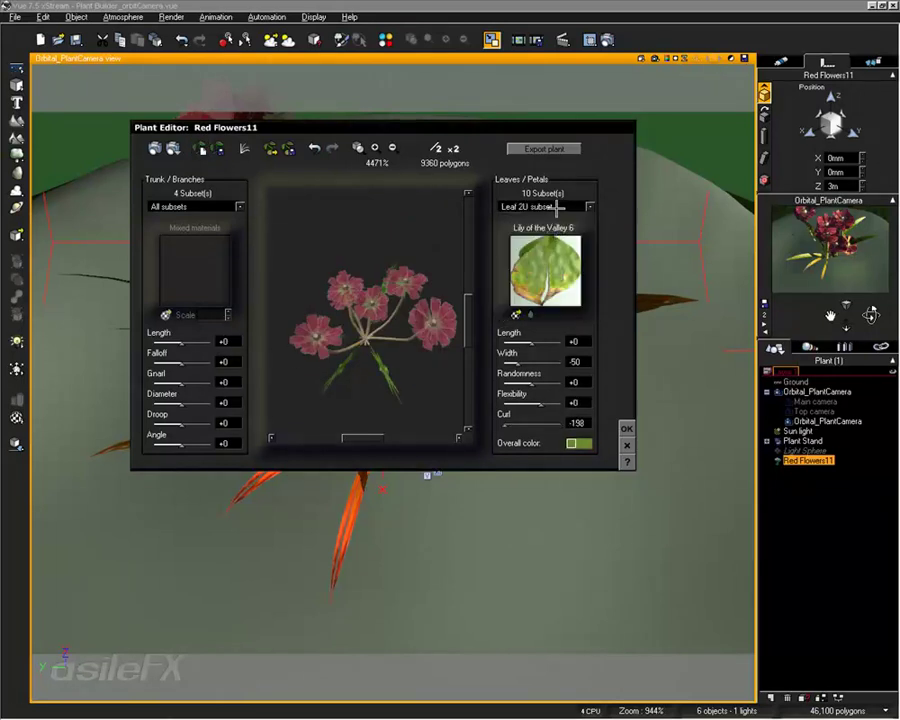
Examine the materials of the individual leaf subsets, stepping from Leaf 2U down to Leaf 3D
{"action": "left_click", "coordinate": [557, 205]}
{"action": "left_click", "coordinate": [525, 258]}
{"action": "left_click", "coordinate": [560, 206]}
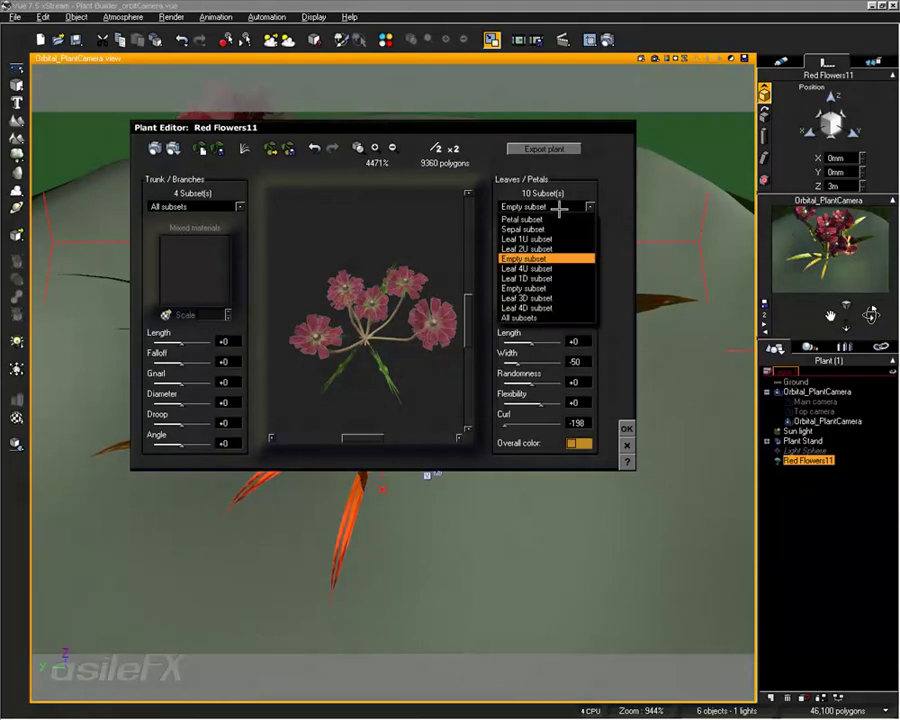
{"action": "left_click", "coordinate": [556, 268]}
{"action": "left_click", "coordinate": [561, 204]}
{"action": "left_click", "coordinate": [550, 278]}
{"action": "left_click", "coordinate": [561, 206]}
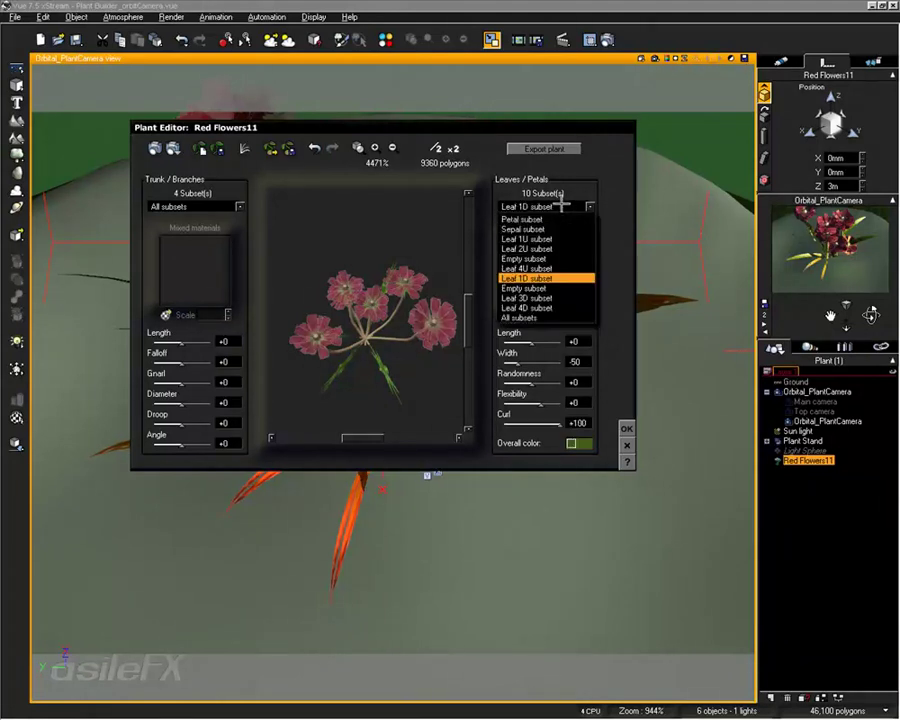
{"action": "left_click", "coordinate": [545, 288]}
{"action": "left_click", "coordinate": [561, 207]}
{"action": "left_click", "coordinate": [535, 298]}
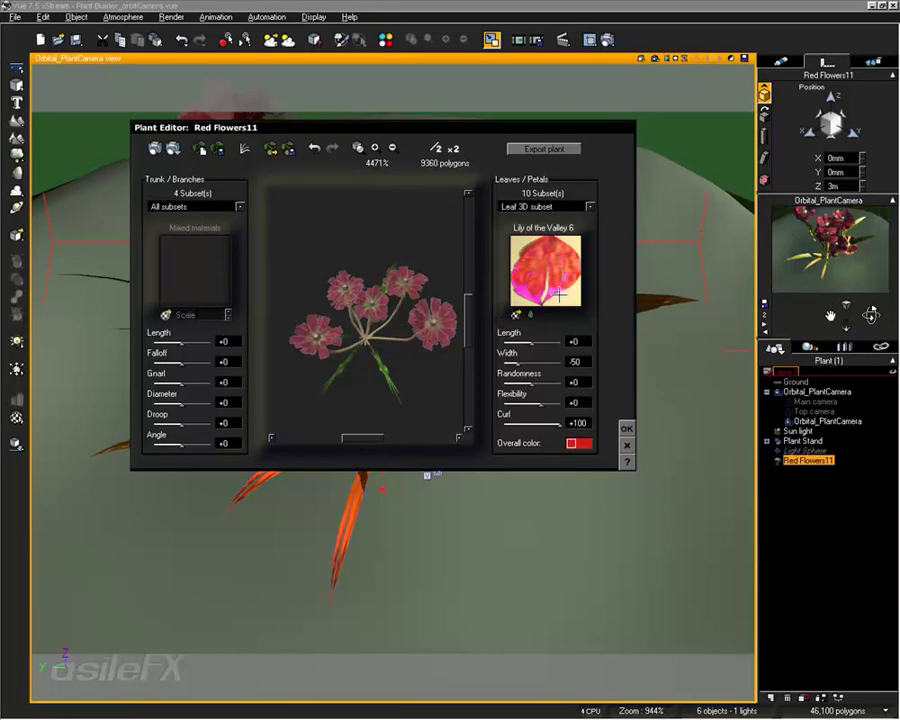
{"action": "left_click", "coordinate": [557, 205]}
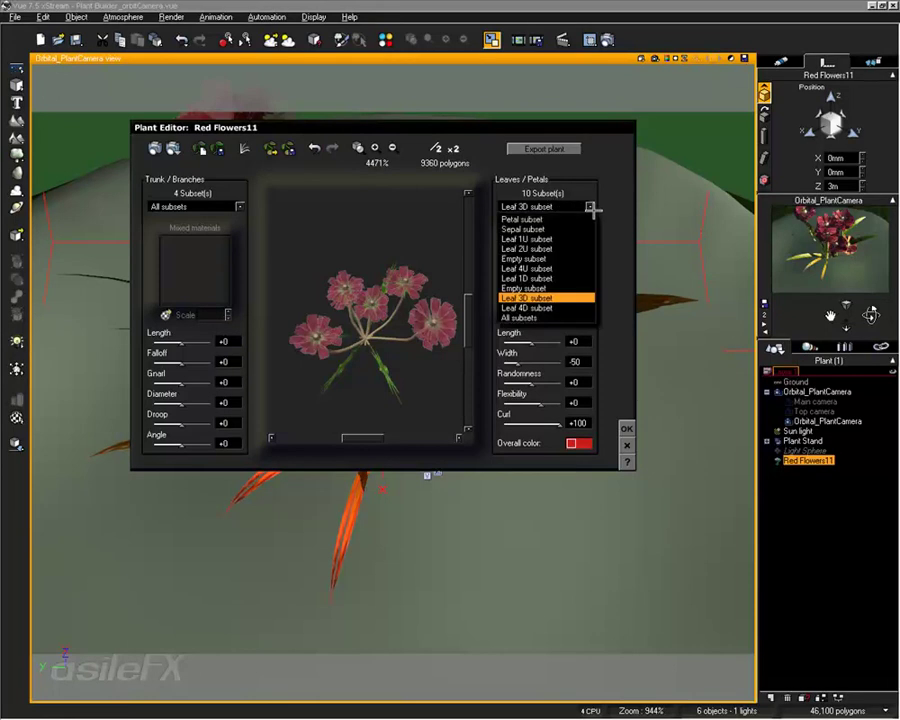
{"action": "left_click", "coordinate": [575, 297]}
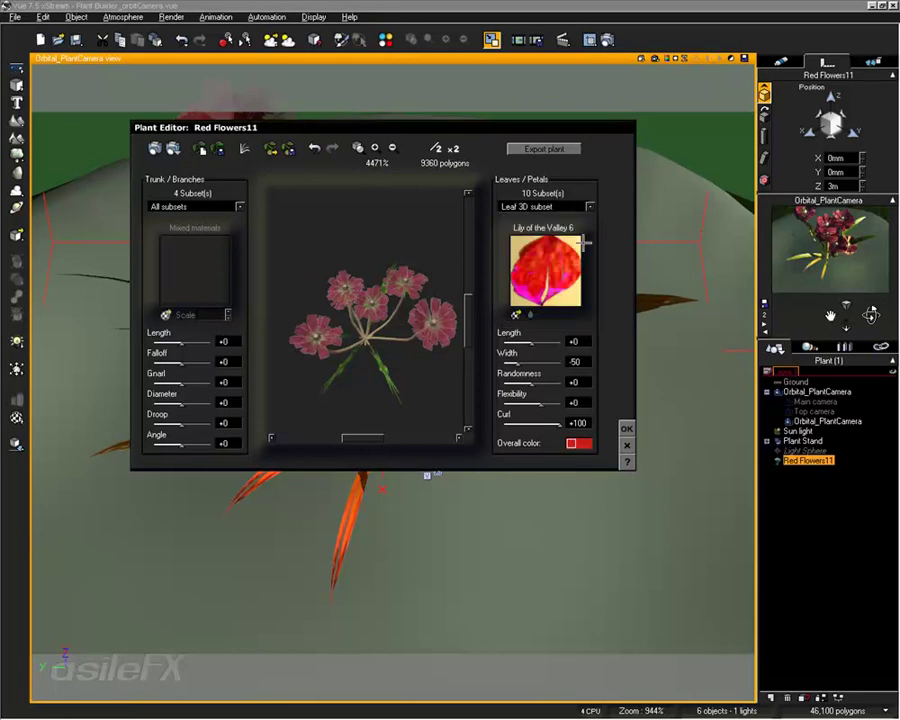
Generate new variations of the plant, inspecting the Leaf 4D subset's material in between
{"action": "left_click", "coordinate": [202, 149]}
{"action": "left_click", "coordinate": [202, 149]}
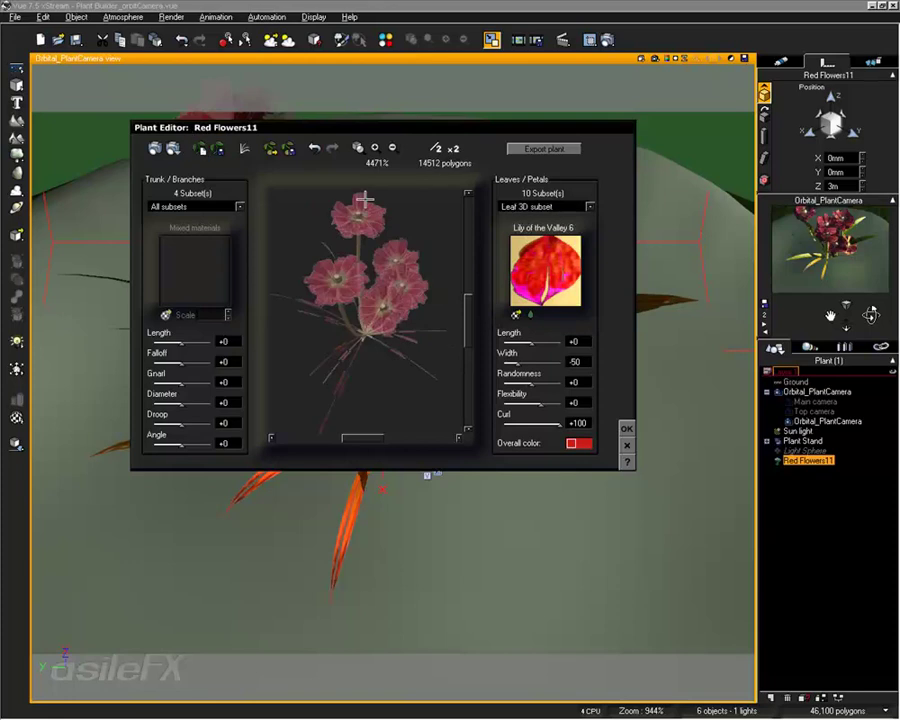
{"action": "left_click", "coordinate": [589, 207]}
{"action": "left_click", "coordinate": [554, 306]}
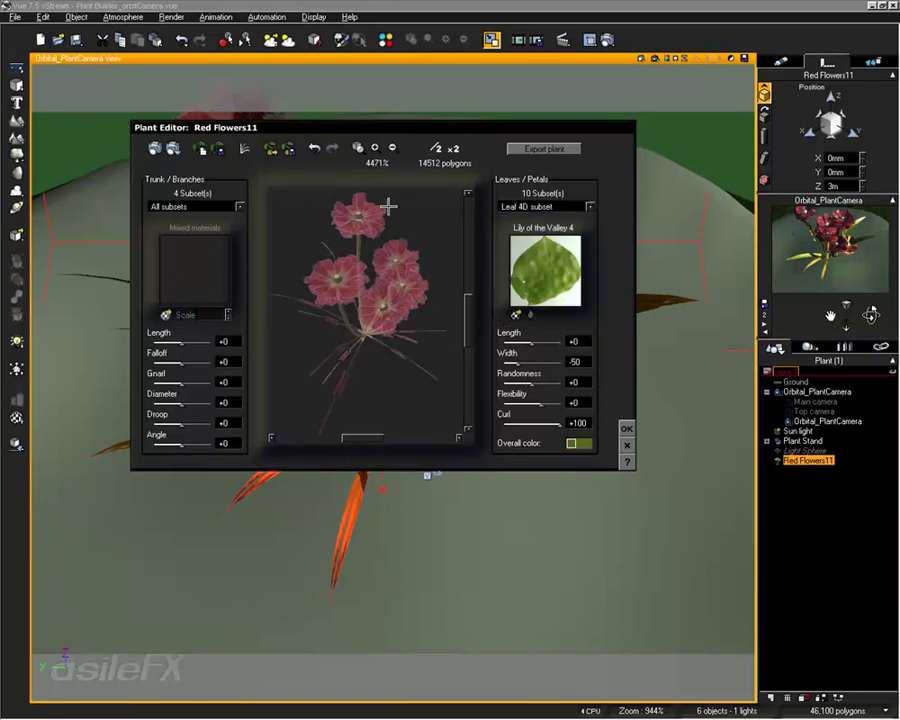
{"action": "left_click", "coordinate": [202, 149]}
{"action": "left_click", "coordinate": [202, 149]}
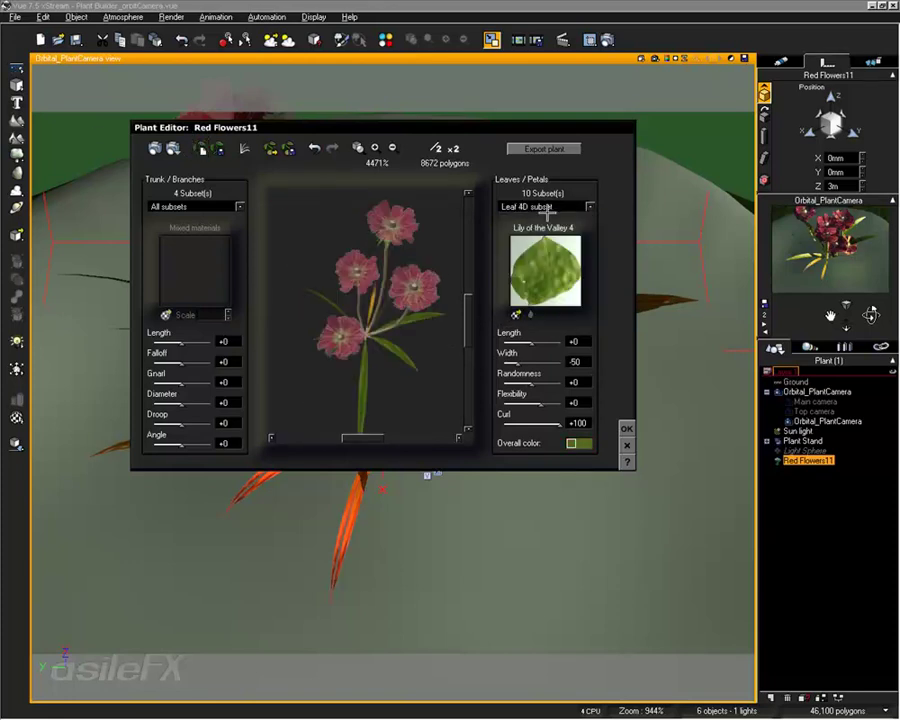
Rename the Leaf 3D subset's material to "Custom Leaf" in the material editor and accept the change
{"action": "left_click", "coordinate": [546, 206]}
{"action": "left_click", "coordinate": [555, 298]}
{"action": "right_click", "coordinate": [560, 270]}
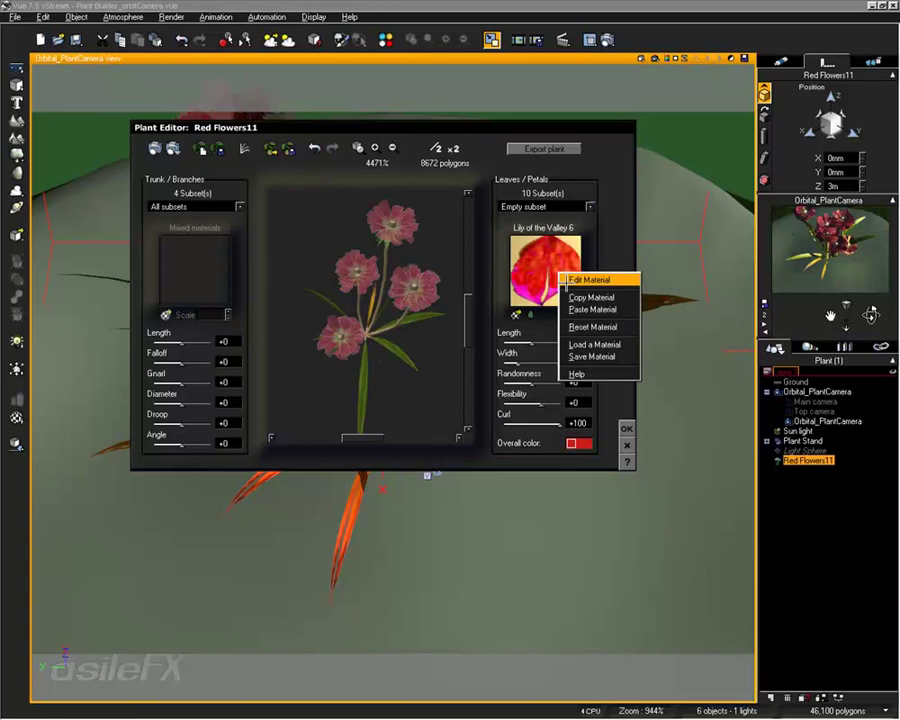
{"action": "left_click", "coordinate": [578, 280]}
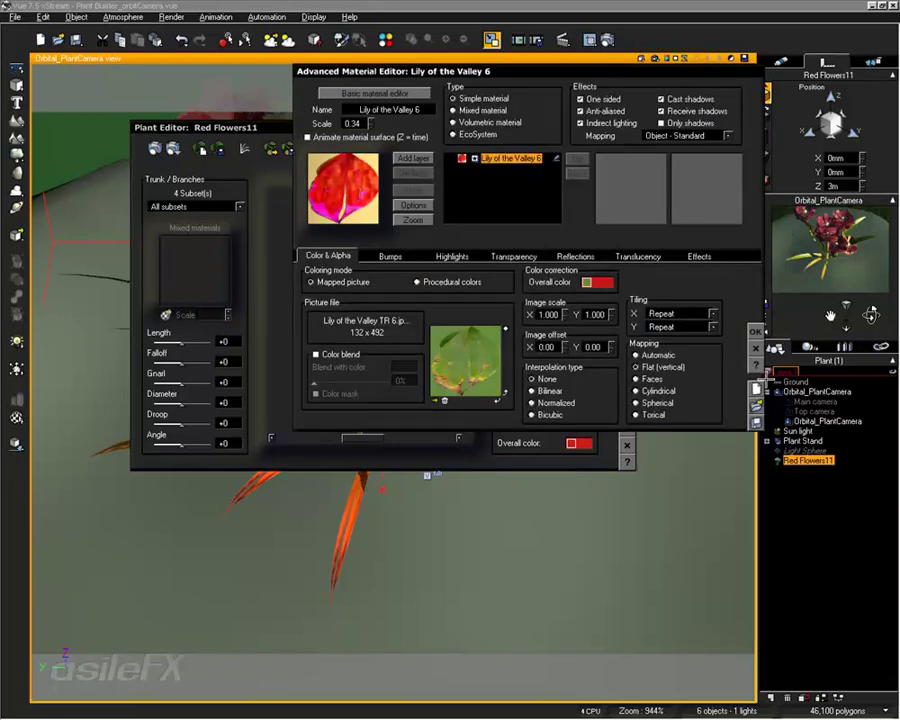
{"action": "left_click", "coordinate": [395, 109]}
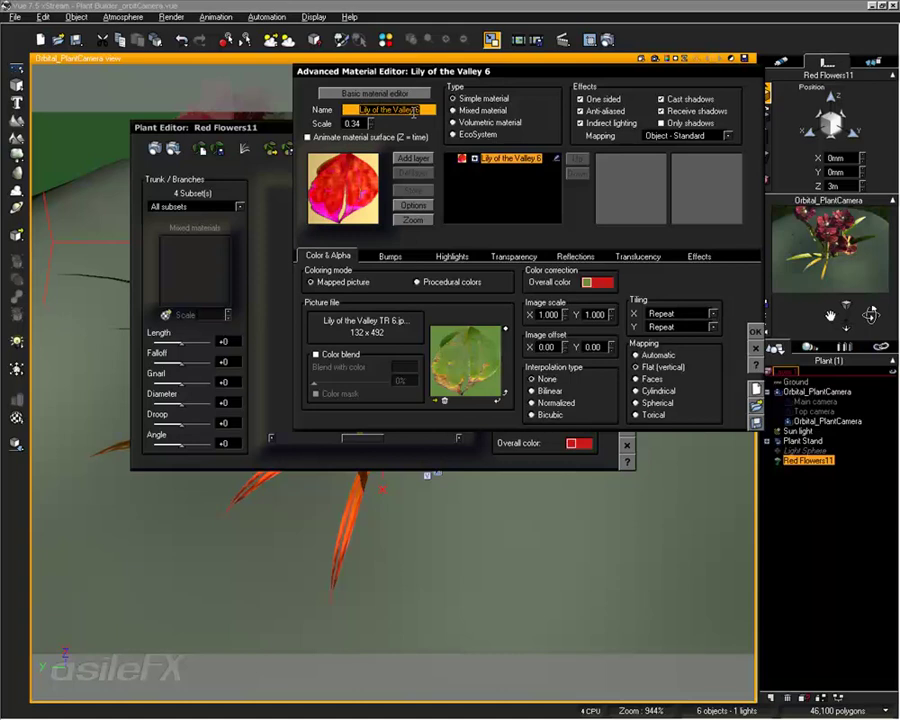
{"action": "type", "text": "Cu"}
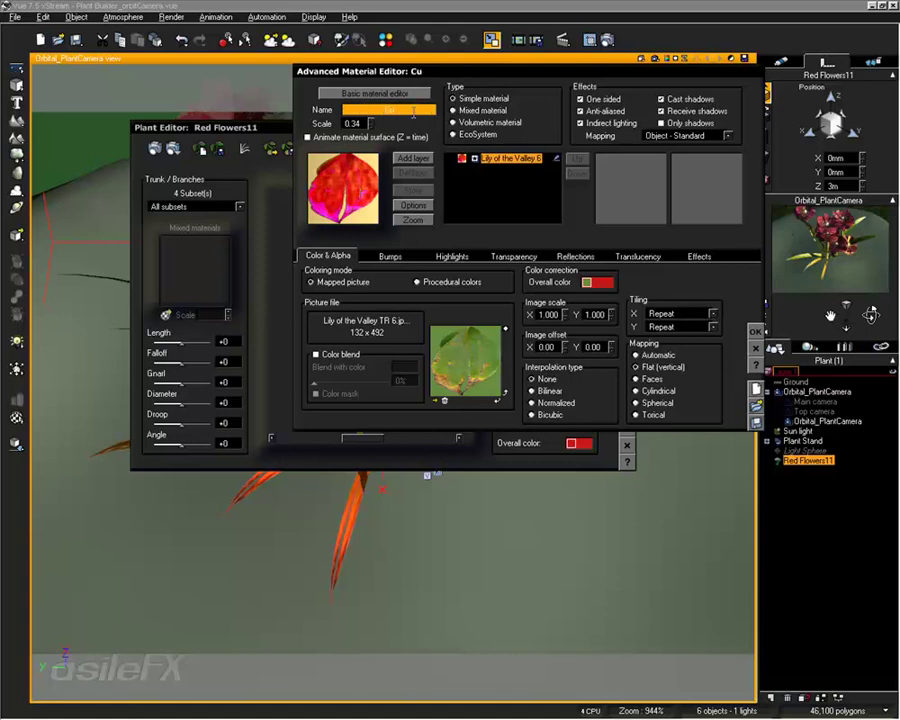
{"action": "key", "text": "BackSpace"}
{"action": "key", "text": "BackSpace"}
{"action": "key", "text": "BackSpace"}
{"action": "key", "text": "BackSpace"}
{"action": "type", "text": "ustom Leaf"}
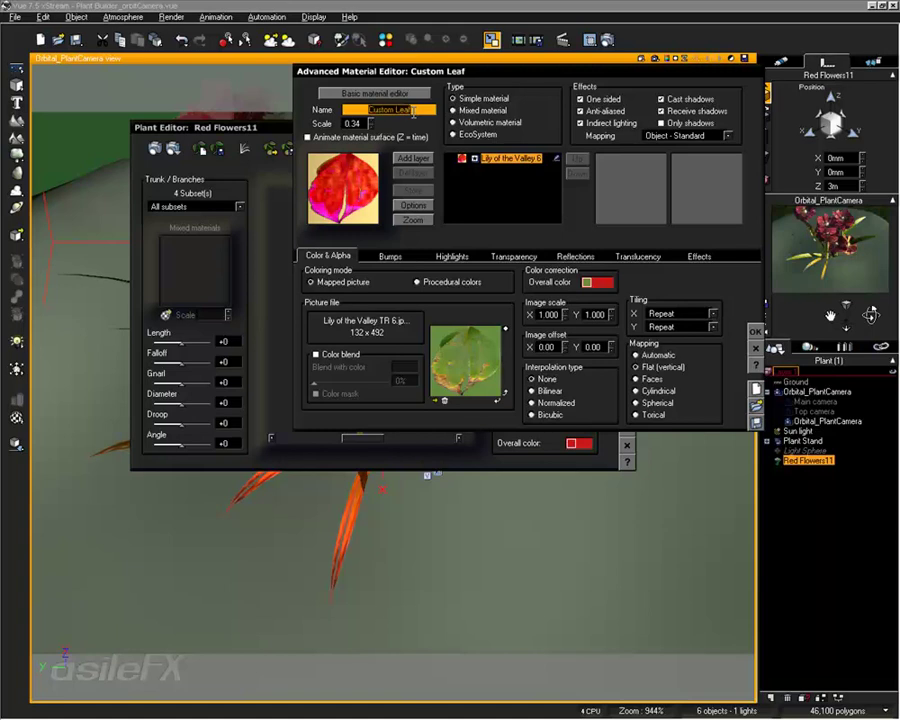
{"action": "key", "text": "Return"}
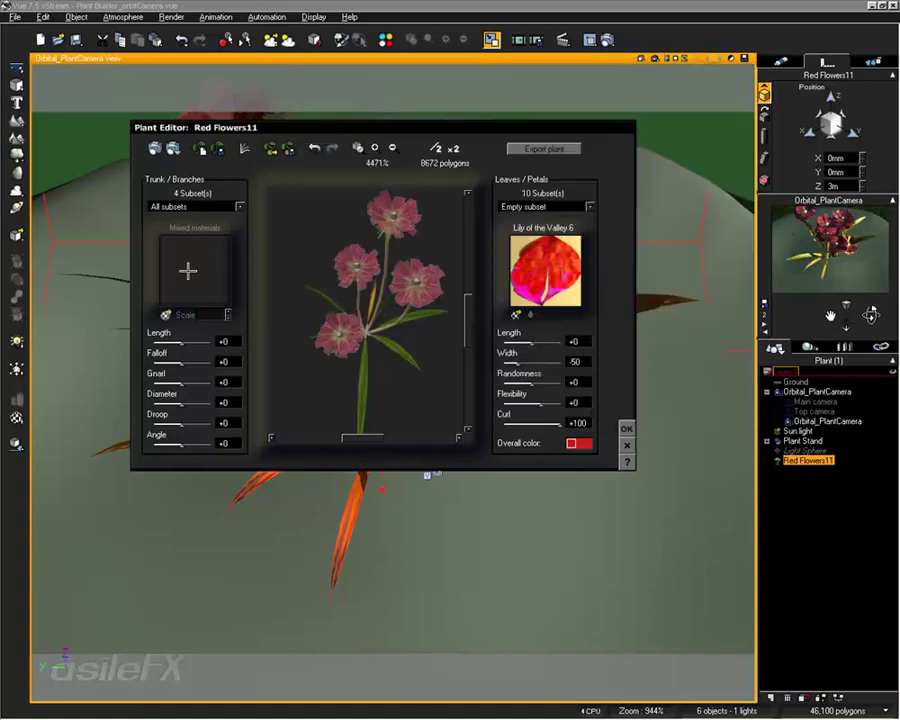
Copy the Custom Leaf material from the Leaf 3D subset and paste it onto the Leaf 1U subset
{"action": "right_click", "coordinate": [565, 278]}
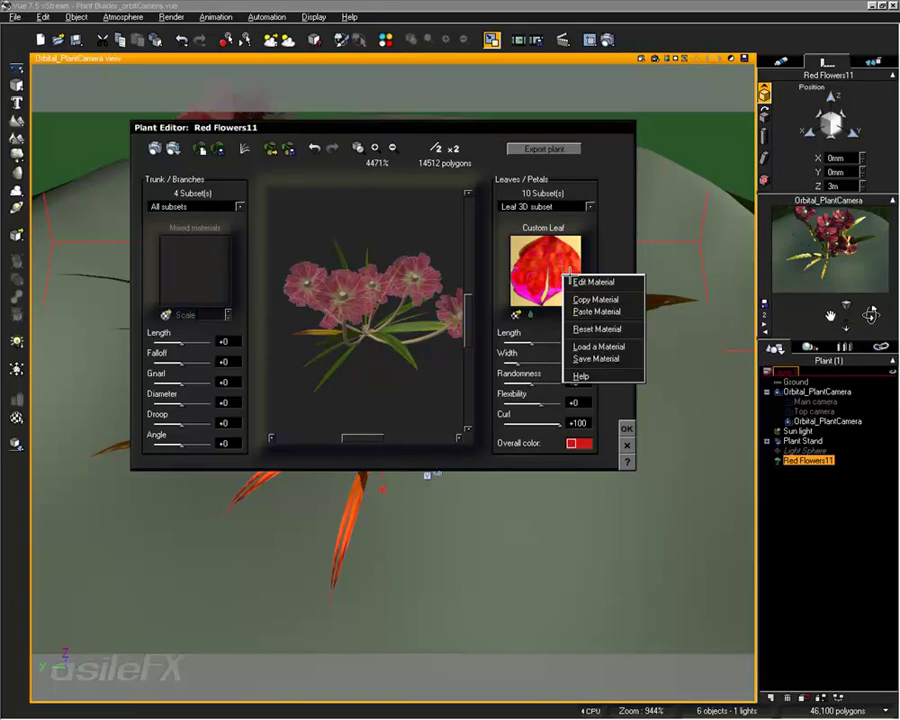
{"action": "left_click", "coordinate": [595, 299]}
{"action": "left_click", "coordinate": [569, 207]}
{"action": "left_click", "coordinate": [560, 240]}
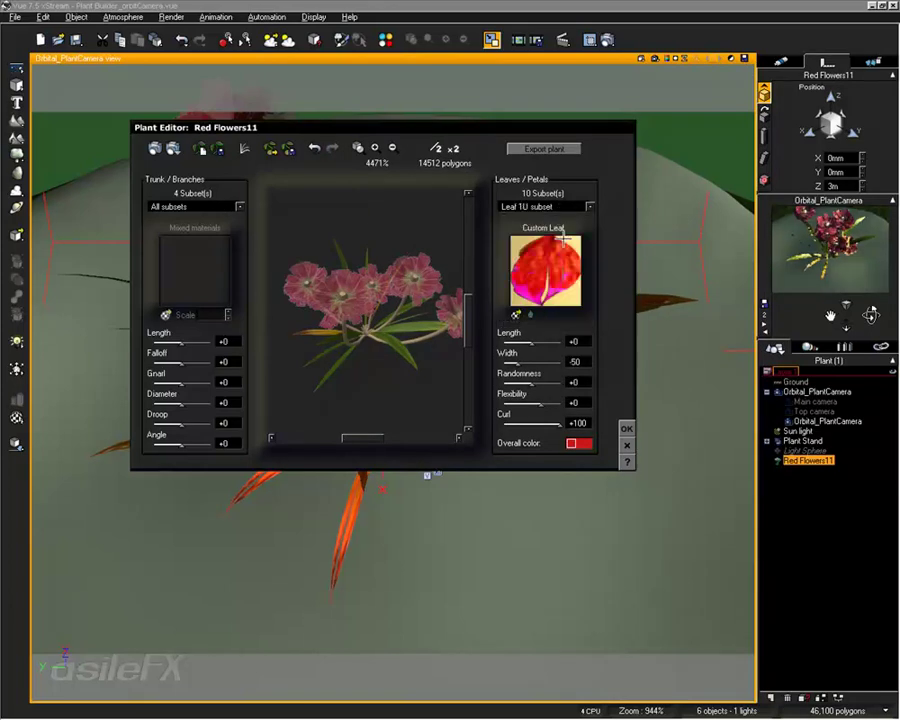
{"action": "right_click", "coordinate": [557, 250]}
{"action": "left_click", "coordinate": [588, 284]}
Paste the copied Custom Leaf material onto the Leaf 3U and Leaf 4U subsets
{"action": "left_click", "coordinate": [590, 206]}
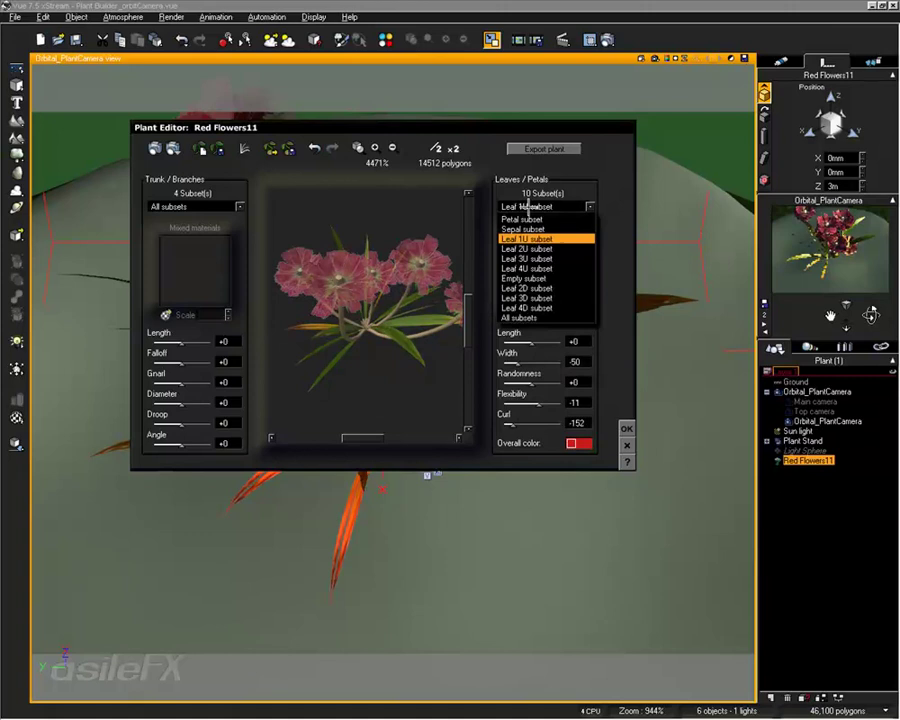
{"action": "left_click", "coordinate": [566, 254]}
{"action": "right_click", "coordinate": [560, 248]}
{"action": "left_click", "coordinate": [590, 284]}
{"action": "left_click", "coordinate": [590, 206]}
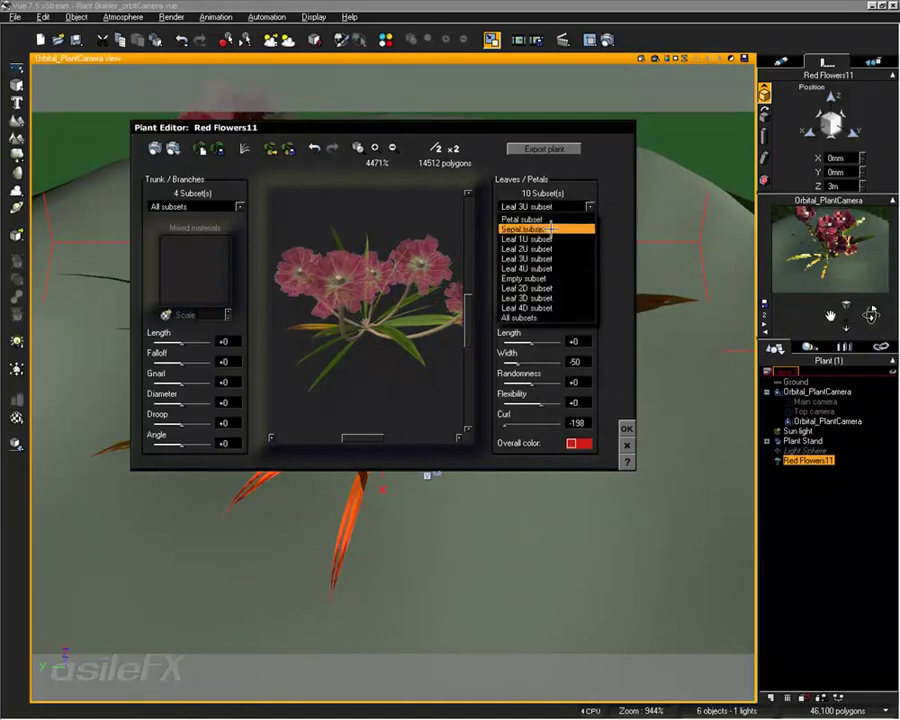
{"action": "left_click", "coordinate": [552, 255]}
{"action": "right_click", "coordinate": [552, 252]}
{"action": "left_click", "coordinate": [568, 286]}
Paste the copied Custom Leaf material onto the Leaf 2D and Leaf 4D subsets
{"action": "left_click", "coordinate": [590, 206]}
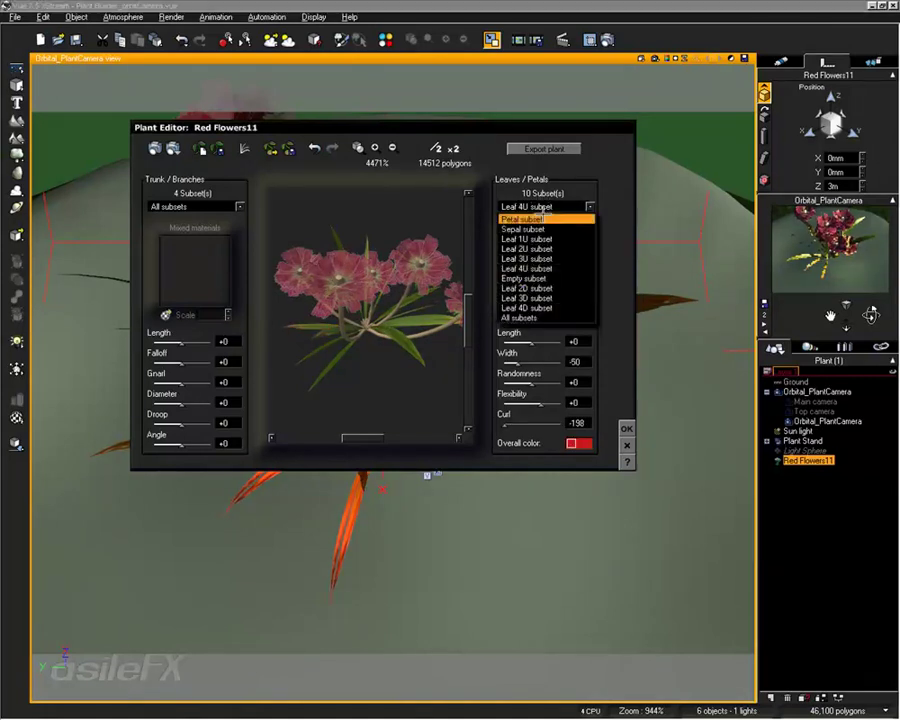
{"action": "left_click", "coordinate": [550, 288]}
{"action": "right_click", "coordinate": [550, 262]}
{"action": "left_click", "coordinate": [580, 296]}
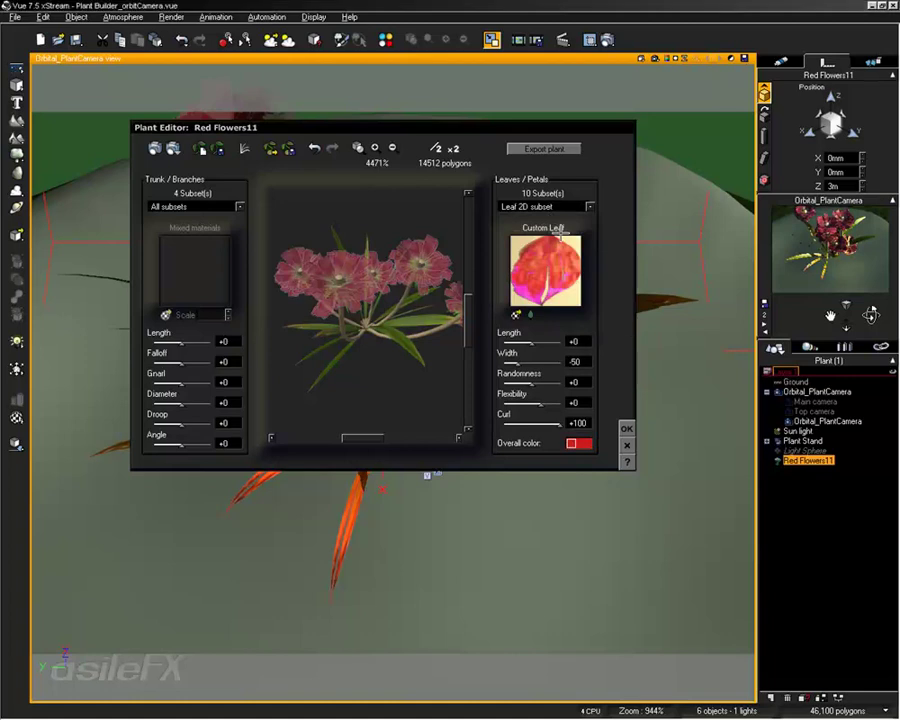
{"action": "left_click", "coordinate": [590, 206]}
{"action": "left_click", "coordinate": [548, 307]}
{"action": "right_click", "coordinate": [550, 266]}
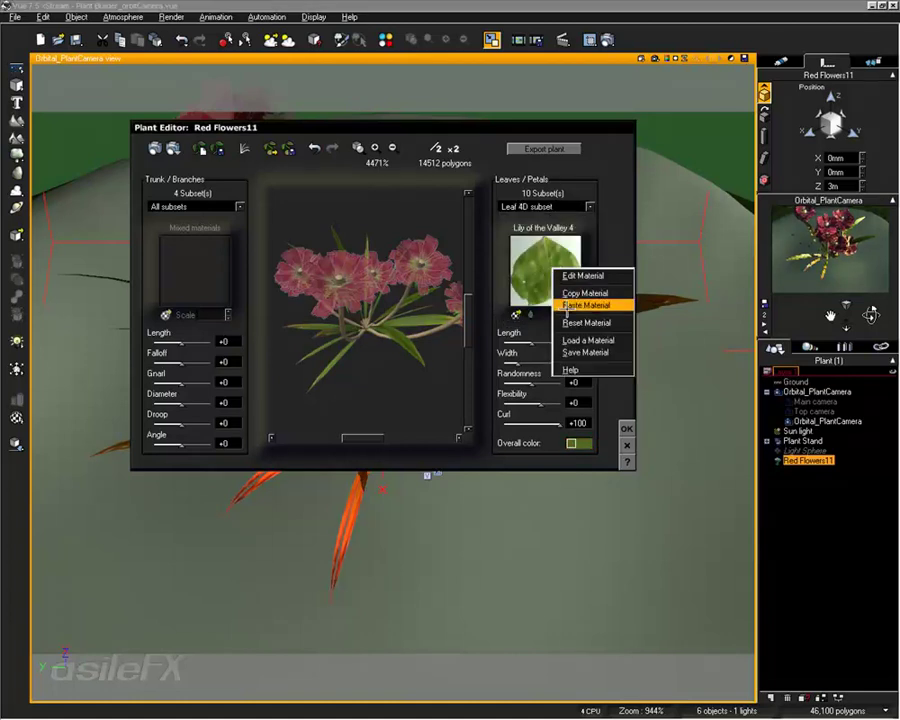
{"action": "left_click", "coordinate": [580, 304]}
Check the Leaf 3D and Leaf 2D subsets, and paste the Custom Leaf material onto the empty subset listed above Leaf 2D
{"action": "left_click", "coordinate": [540, 206]}
{"action": "left_click", "coordinate": [540, 298]}
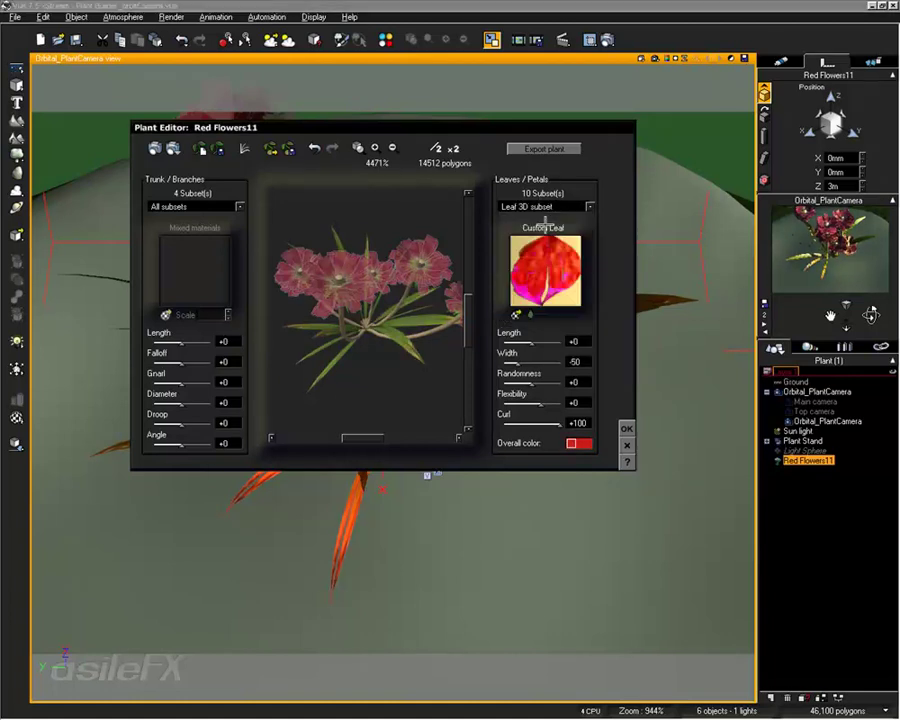
{"action": "left_click", "coordinate": [540, 206]}
{"action": "left_click", "coordinate": [540, 288]}
{"action": "left_click", "coordinate": [540, 206]}
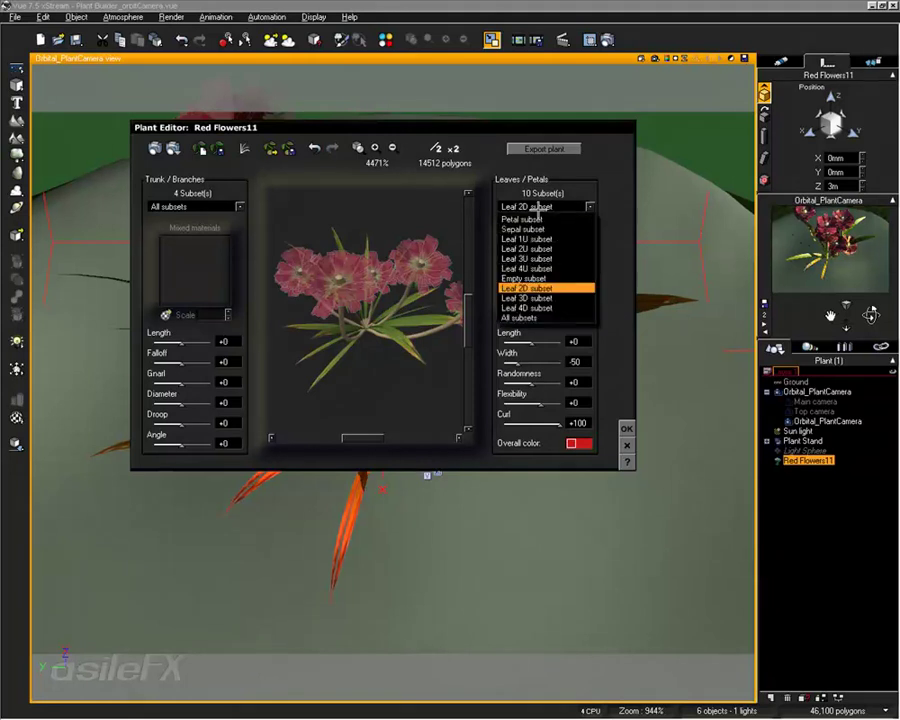
{"action": "left_click", "coordinate": [540, 278]}
{"action": "right_click", "coordinate": [530, 283]}
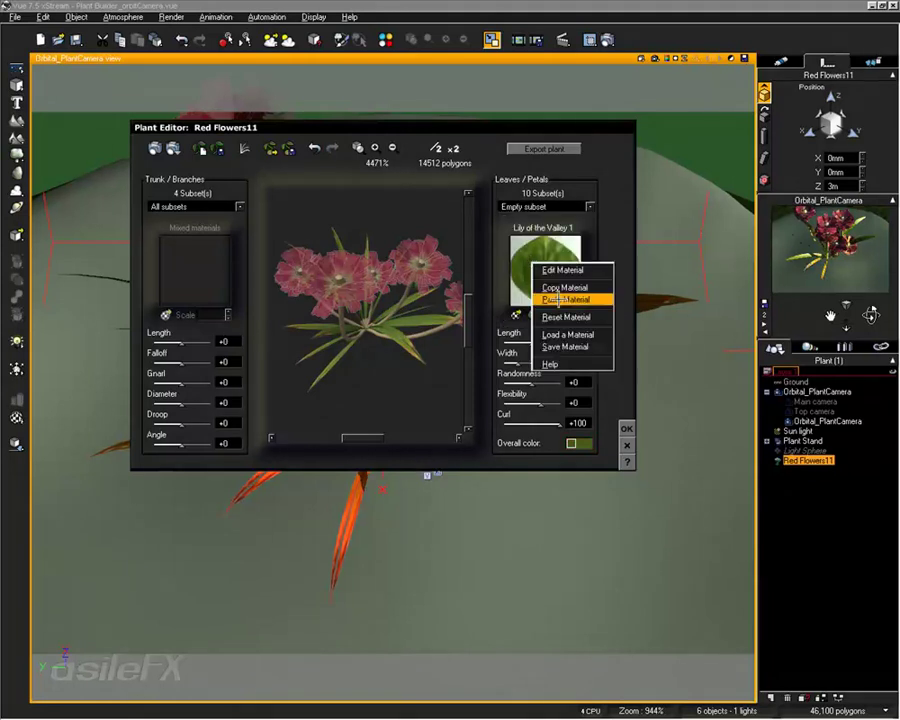
{"action": "left_click", "coordinate": [560, 301]}
Check the Leaf 4U and Leaf 3U subsets, and paste the Custom Leaf material onto the Leaf 2U subset
{"action": "left_click", "coordinate": [540, 206]}
{"action": "left_click", "coordinate": [540, 268]}
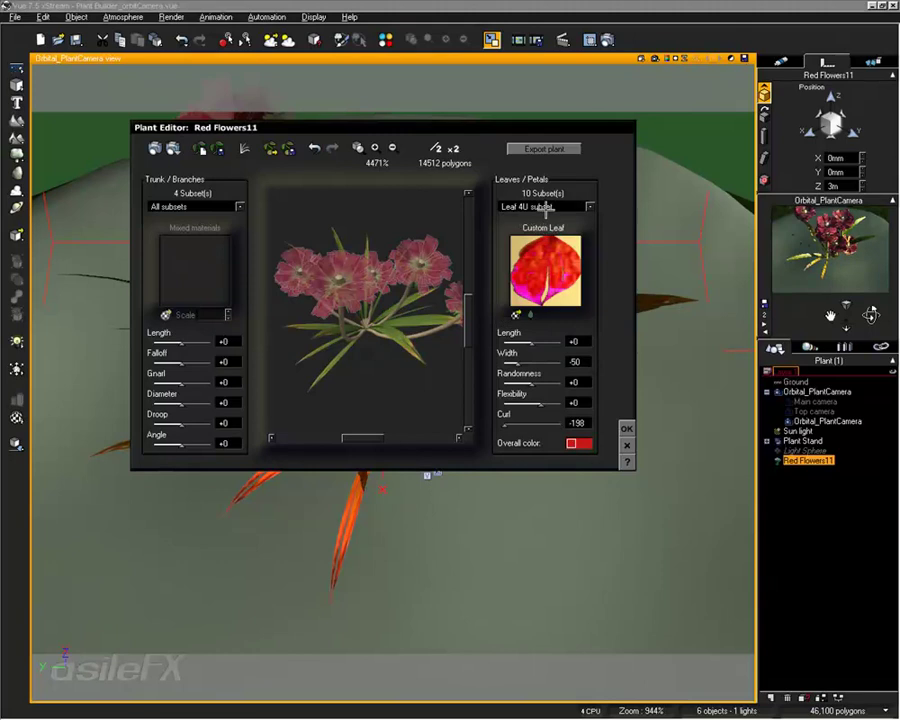
{"action": "left_click", "coordinate": [540, 206]}
{"action": "left_click", "coordinate": [548, 258]}
{"action": "left_click", "coordinate": [540, 206]}
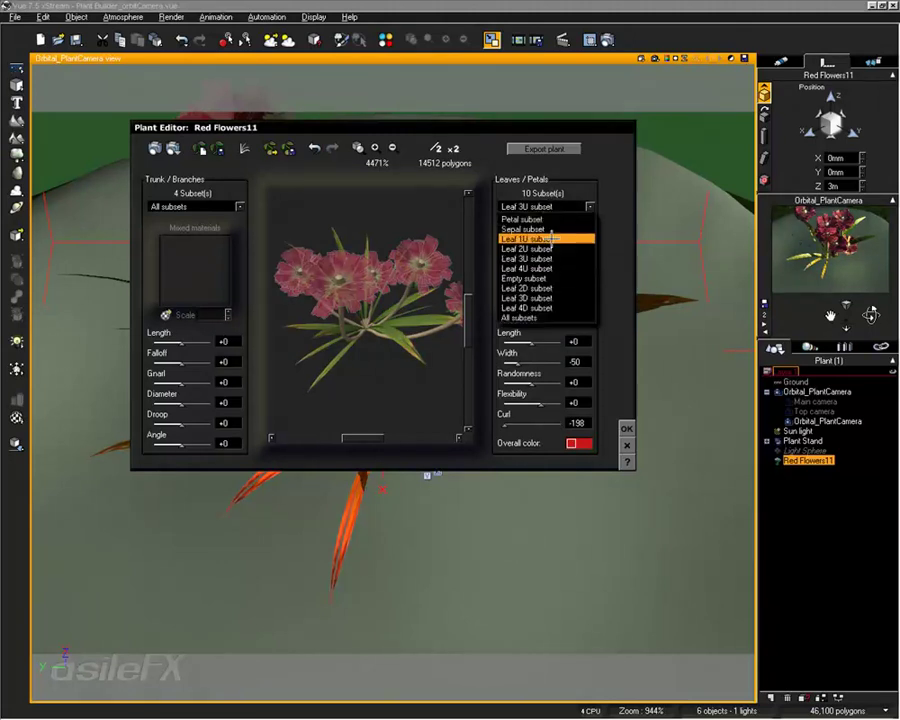
{"action": "left_click", "coordinate": [540, 248]}
{"action": "right_click", "coordinate": [547, 238]}
{"action": "left_click", "coordinate": [580, 292]}
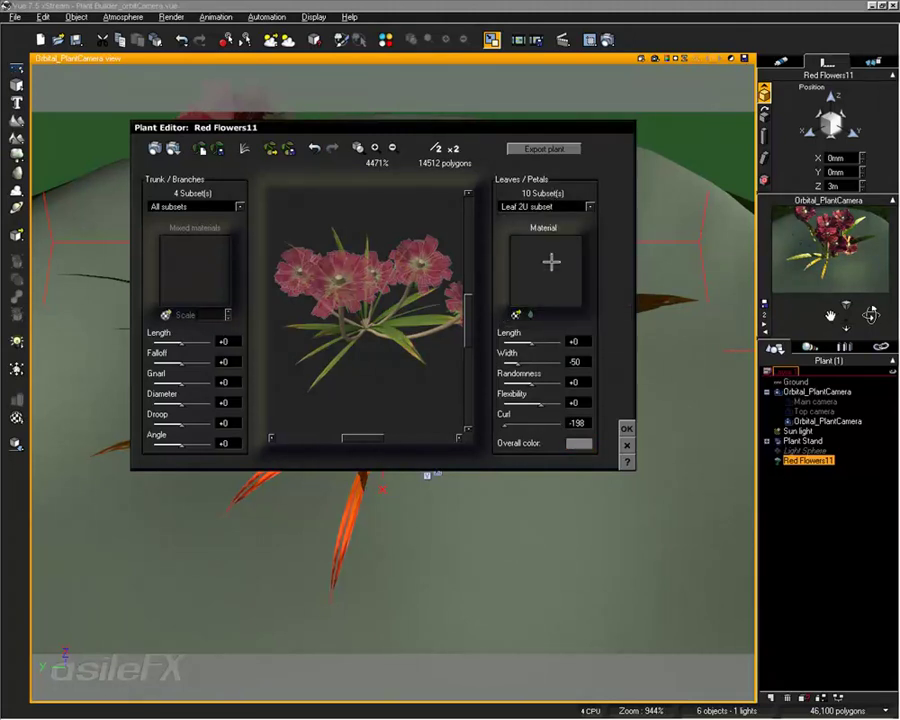
{"action": "right_click", "coordinate": [548, 252]}
{"action": "left_click", "coordinate": [580, 287]}
Review the materials assigned to the Leaf 1U, Leaf 3U, Sepal and Petal subsets
{"action": "left_click", "coordinate": [540, 206]}
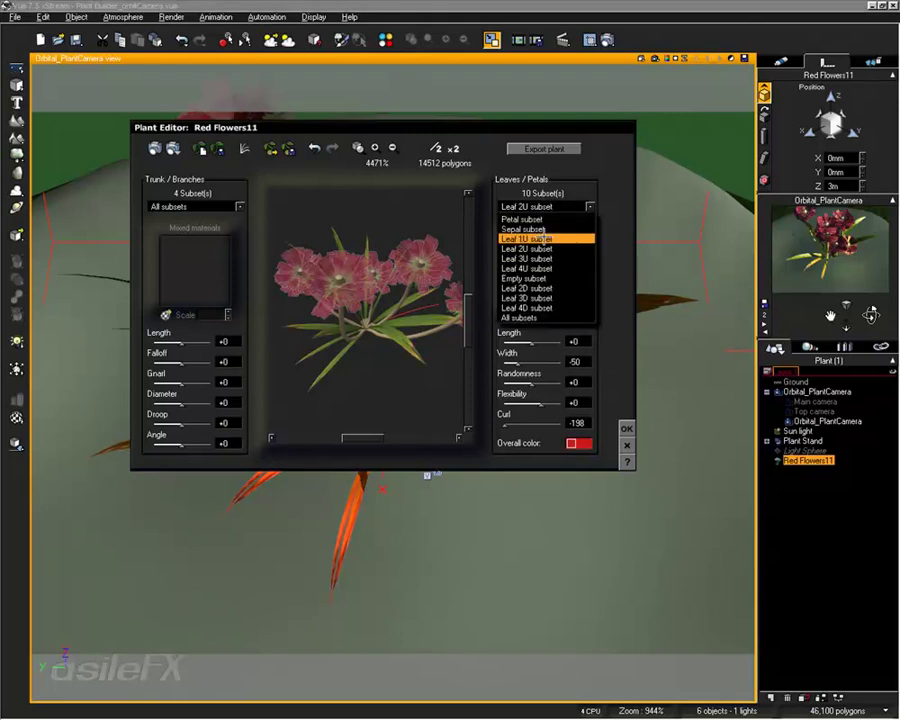
{"action": "left_click", "coordinate": [528, 239]}
{"action": "left_click", "coordinate": [540, 206]}
{"action": "left_click", "coordinate": [520, 258]}
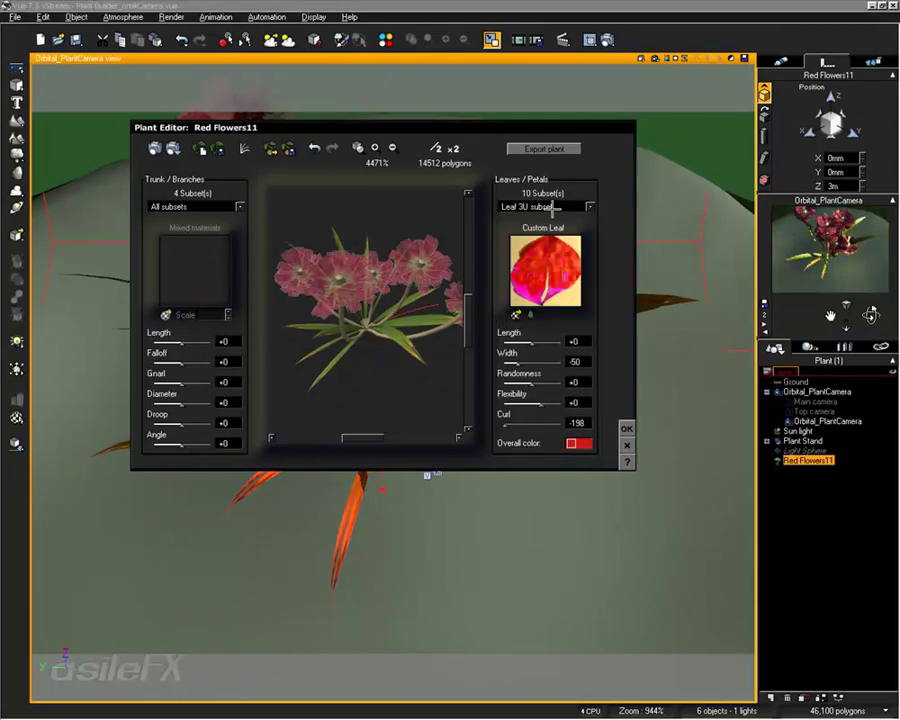
{"action": "left_click", "coordinate": [542, 206]}
{"action": "left_click", "coordinate": [525, 229]}
{"action": "left_click", "coordinate": [549, 206]}
{"action": "left_click", "coordinate": [548, 218]}
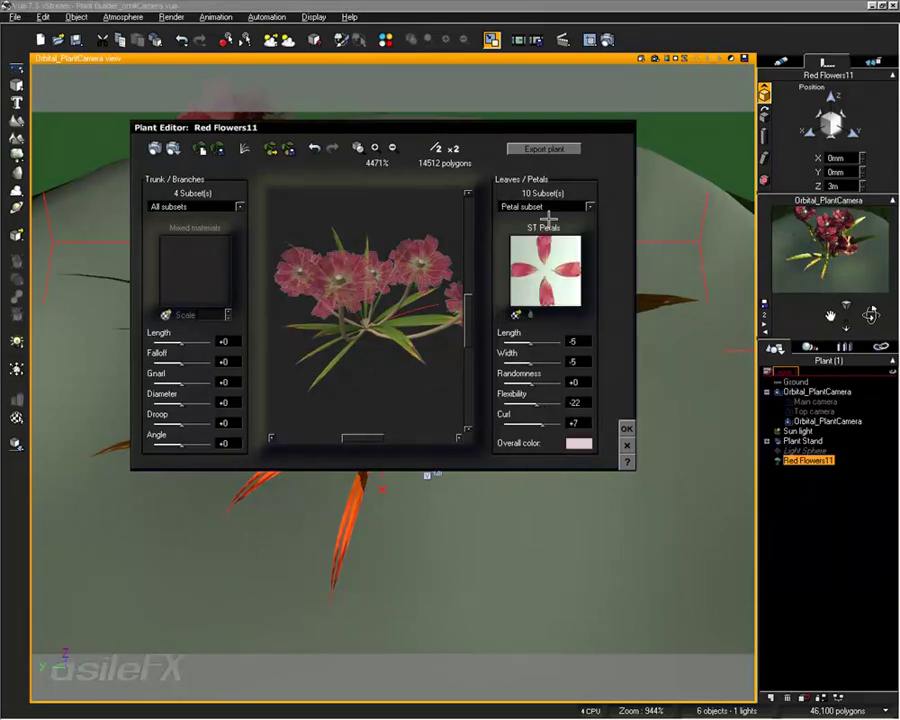
{"action": "left_click", "coordinate": [549, 207]}
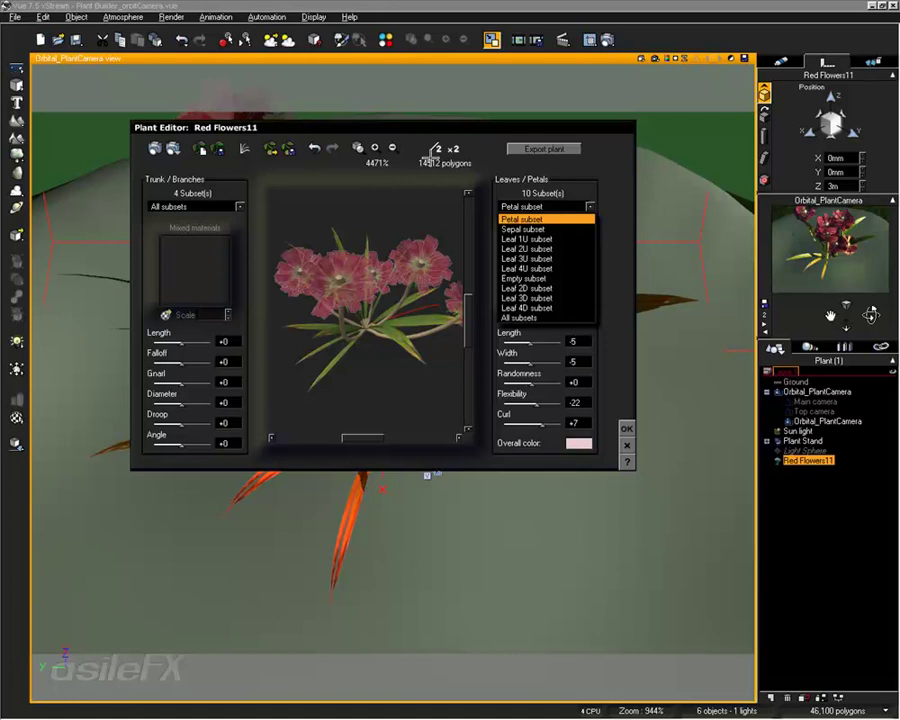
{"action": "left_click", "coordinate": [302, 96]}
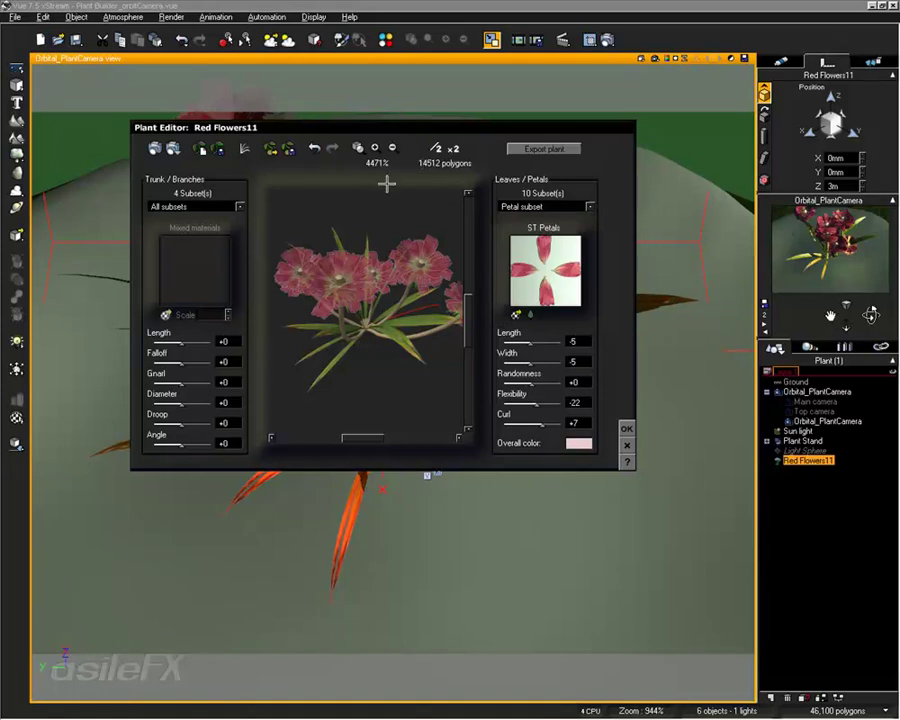
Generate a new variation of the plant and check the materials of its Leaf 4U and empty upper leaf subsets
{"action": "left_click", "coordinate": [201, 148]}
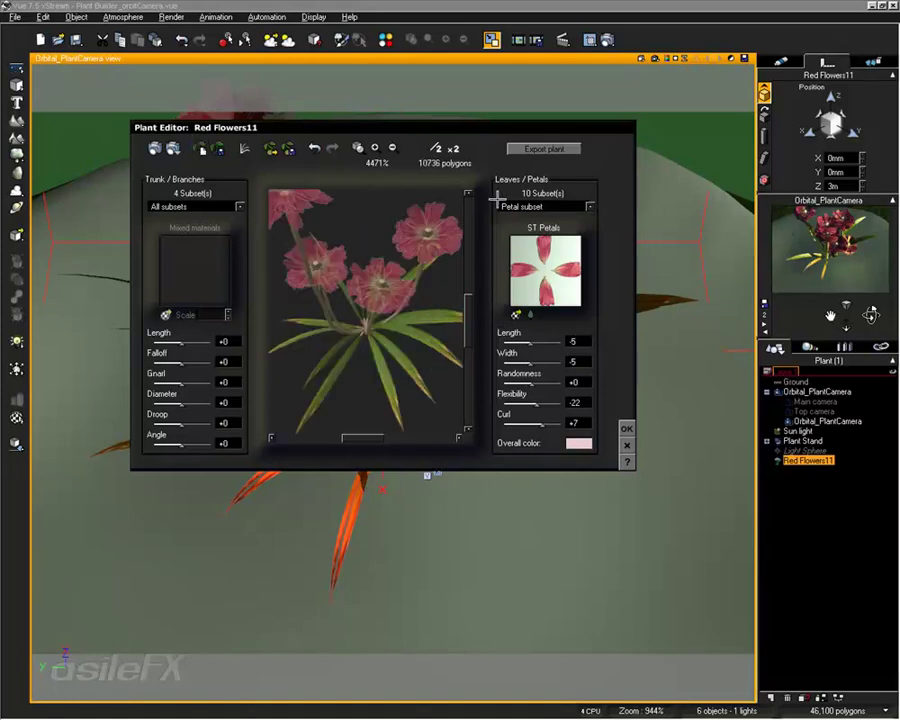
{"action": "left_click", "coordinate": [500, 206]}
{"action": "left_click", "coordinate": [530, 268]}
{"action": "left_click", "coordinate": [545, 206]}
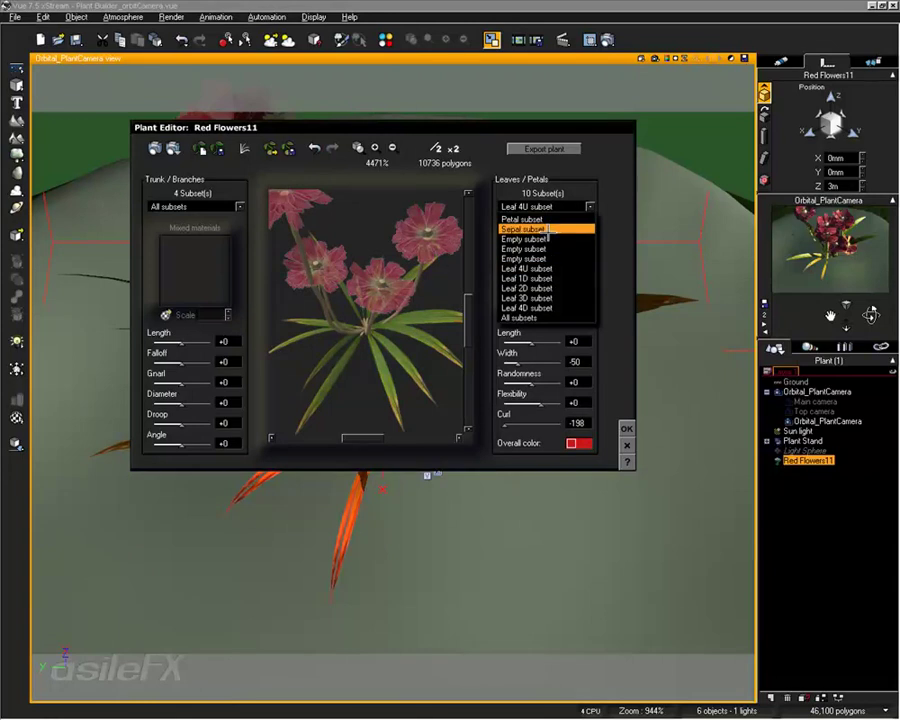
{"action": "left_click", "coordinate": [540, 249]}
{"action": "left_click", "coordinate": [545, 206]}
{"action": "left_click", "coordinate": [542, 248]}
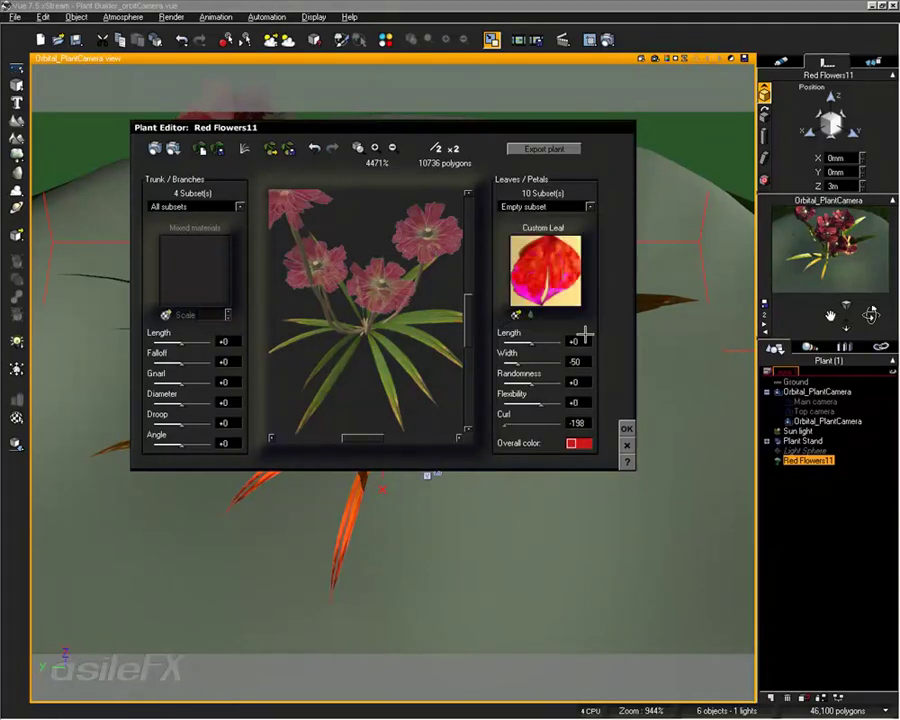
Accept the Red Flowers11 edits and open the Red Flowers plant in the Plant Editor
{"action": "key", "text": "Return"}
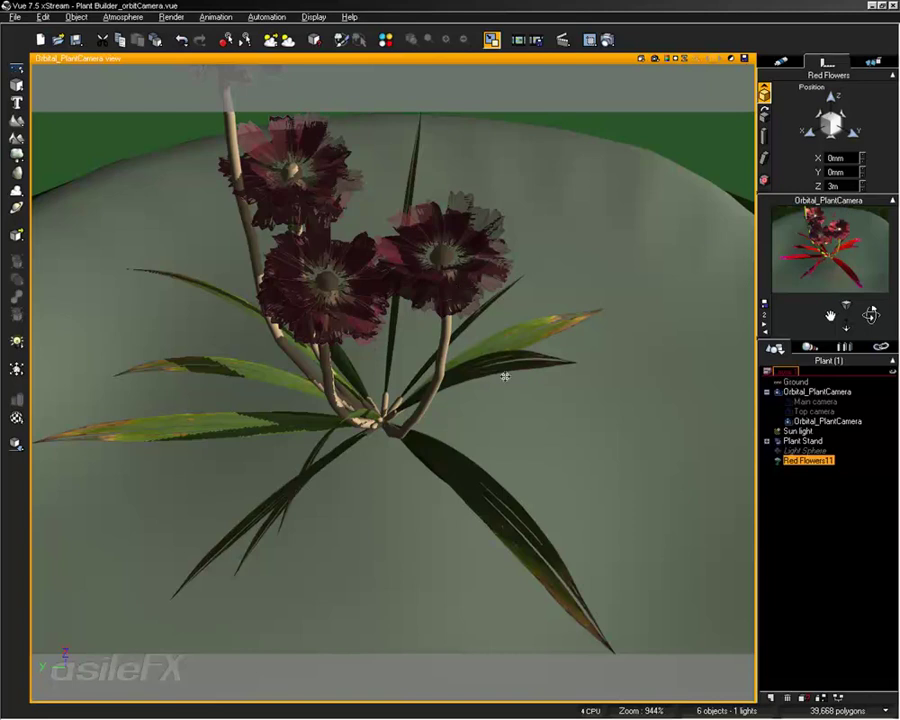
{"action": "right_click", "coordinate": [418, 328]}
{"action": "left_click", "coordinate": [484, 584]}
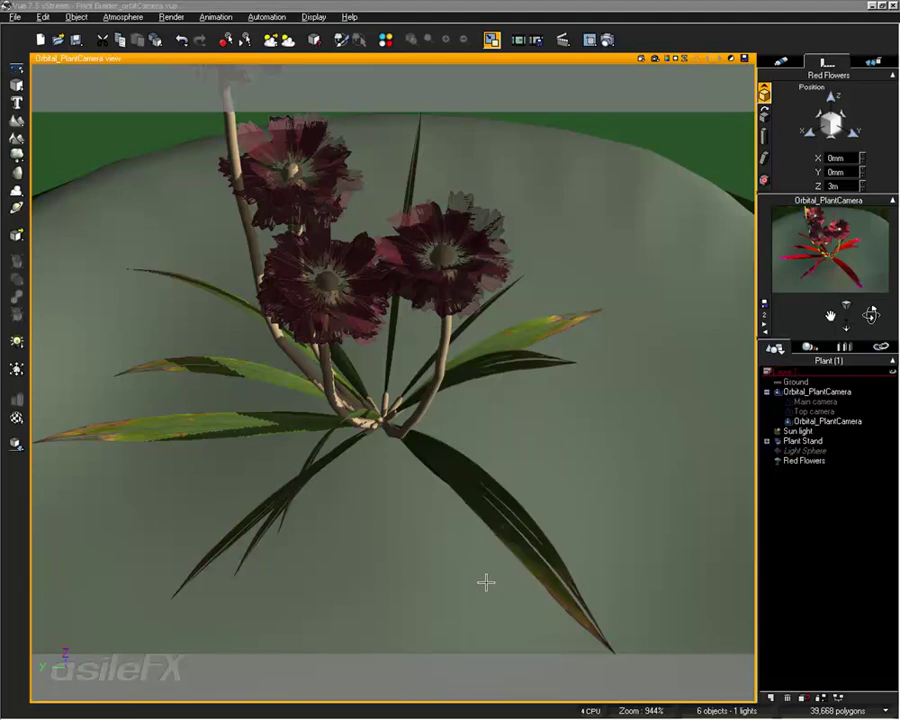
Check the materials assigned to the plant's Leaf 4U, Sepal and three empty subsets
{"action": "left_click", "coordinate": [560, 206]}
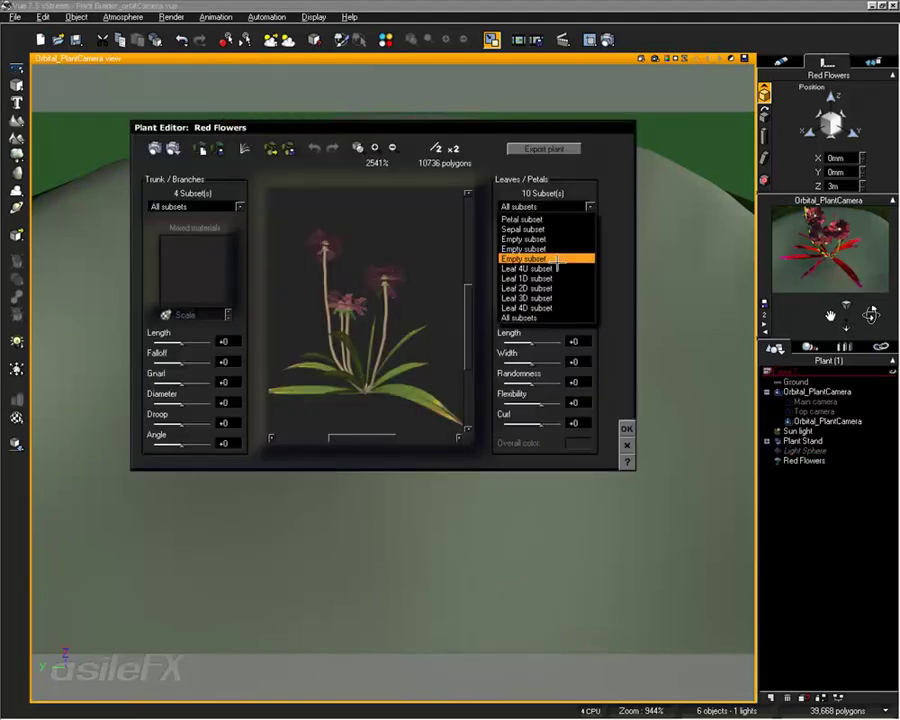
{"action": "left_click", "coordinate": [555, 268]}
{"action": "left_click", "coordinate": [555, 206]}
{"action": "left_click", "coordinate": [555, 229]}
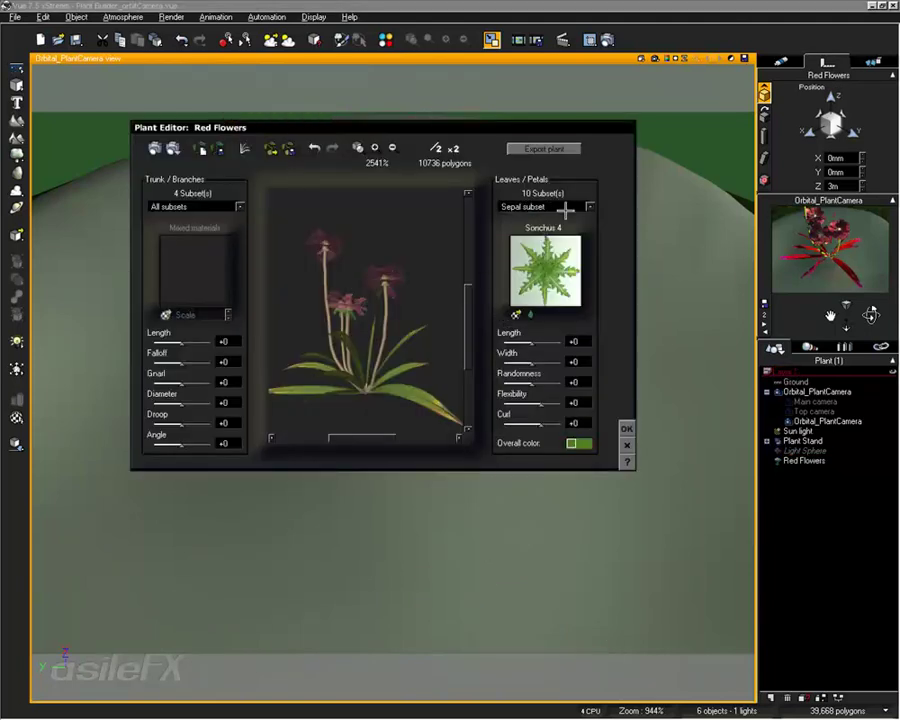
{"action": "left_click", "coordinate": [566, 209]}
{"action": "left_click", "coordinate": [545, 248]}
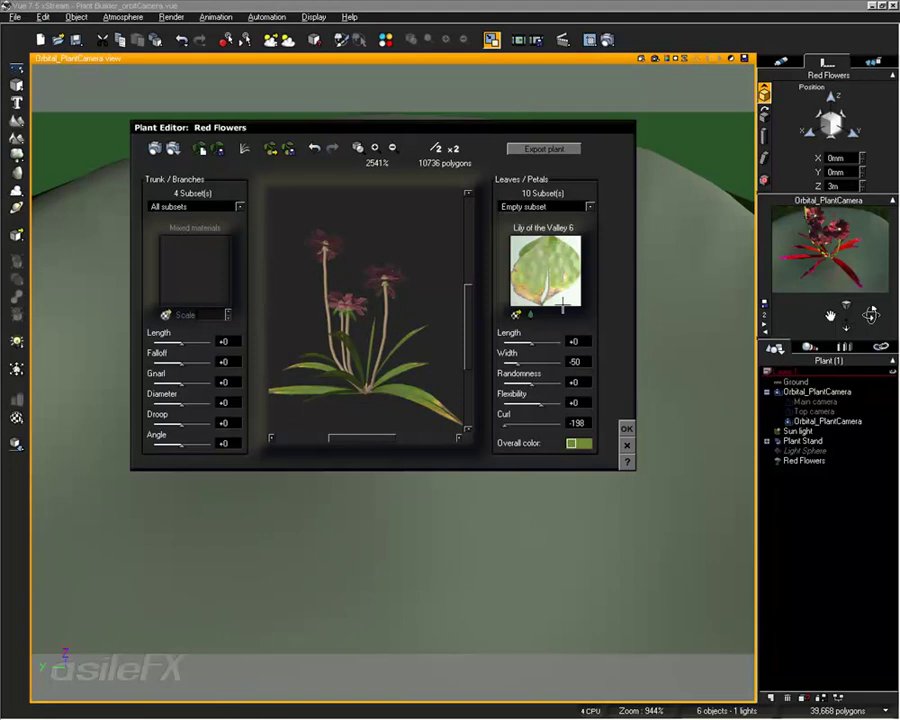
{"action": "left_click", "coordinate": [535, 206]}
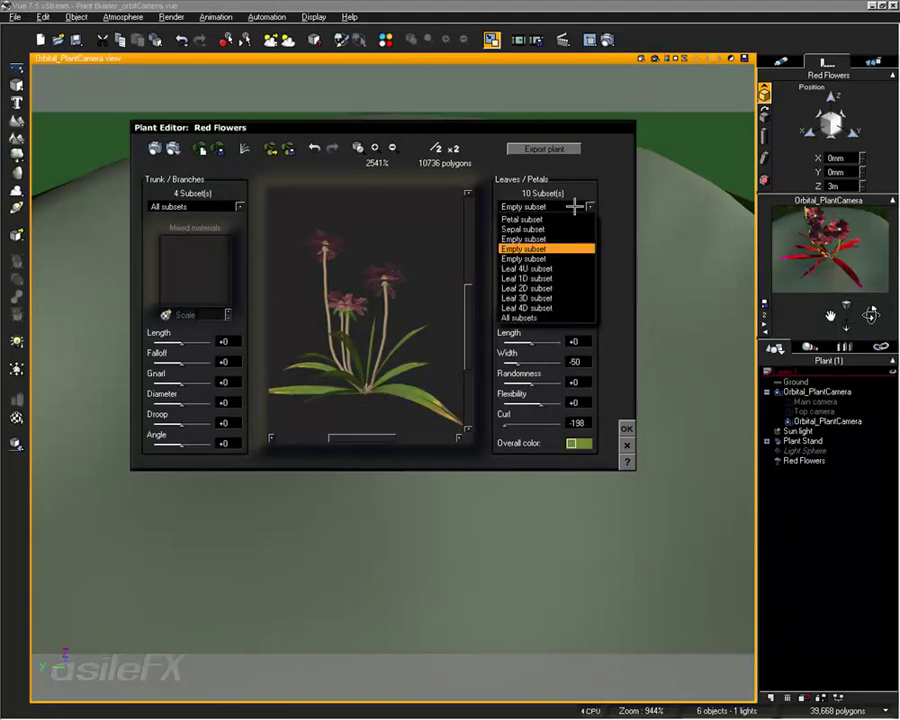
{"action": "left_click", "coordinate": [575, 248]}
{"action": "left_click", "coordinate": [570, 206]}
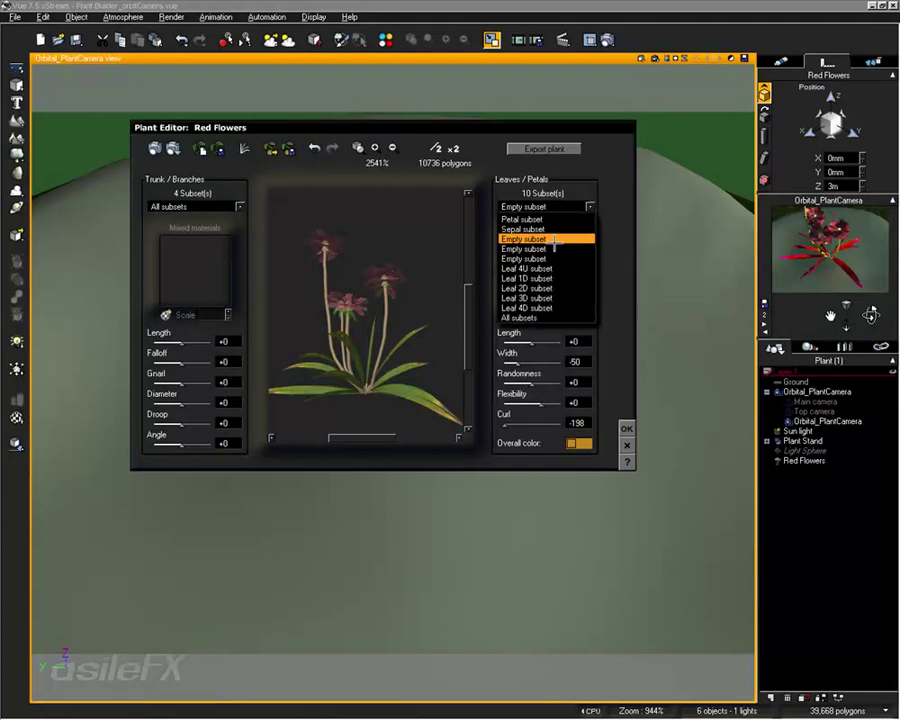
{"action": "left_click", "coordinate": [553, 241]}
{"action": "left_click", "coordinate": [568, 204]}
{"action": "left_click", "coordinate": [557, 207]}
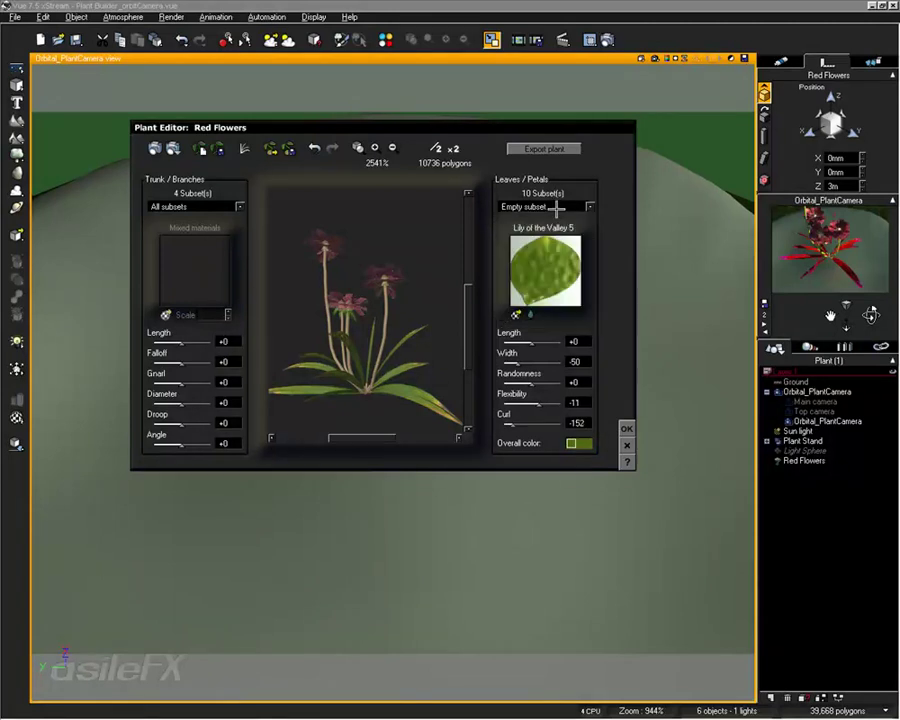
Check the materials of the Leaf 4D, Leaf 3D, Leaf 2D and Leaf 4U subsets
{"action": "left_click", "coordinate": [557, 207]}
{"action": "left_click", "coordinate": [545, 307]}
{"action": "left_click", "coordinate": [541, 205]}
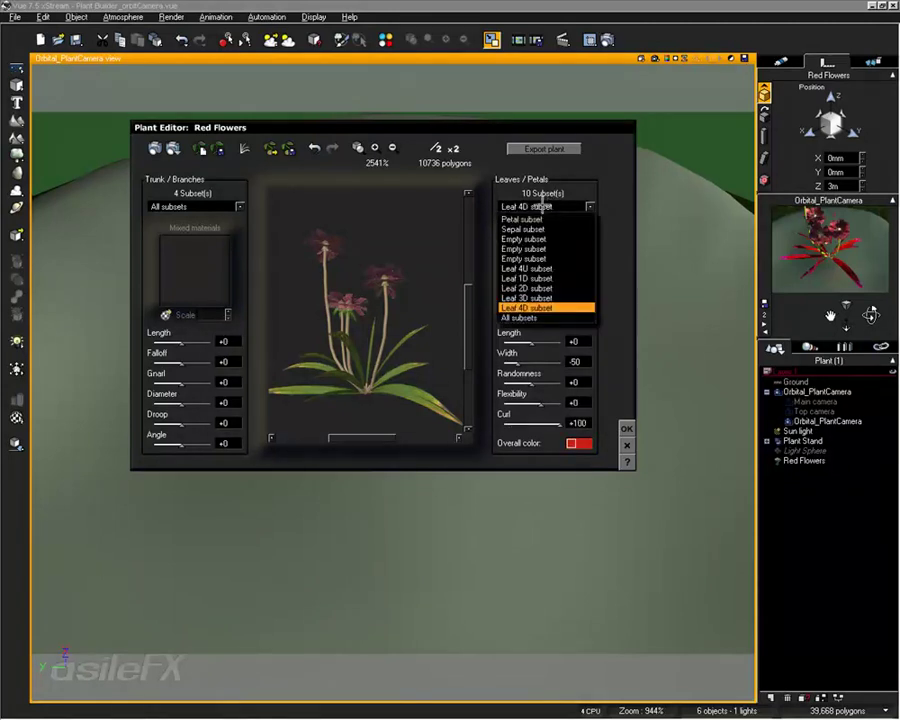
{"action": "left_click", "coordinate": [560, 297]}
{"action": "left_click", "coordinate": [568, 207]}
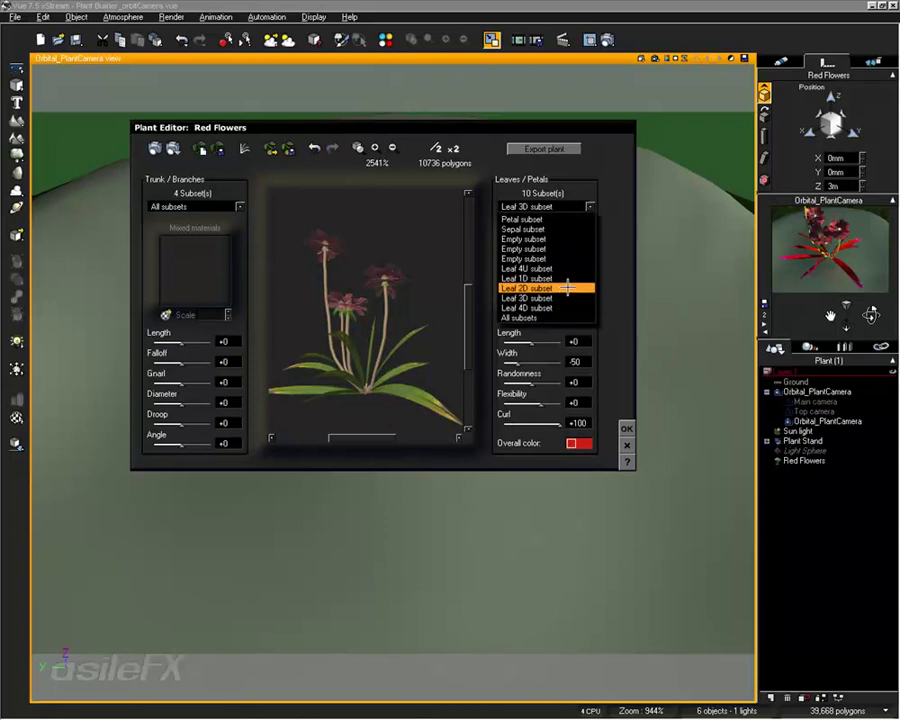
{"action": "left_click", "coordinate": [568, 288]}
{"action": "left_click", "coordinate": [568, 205]}
{"action": "left_click", "coordinate": [550, 268]}
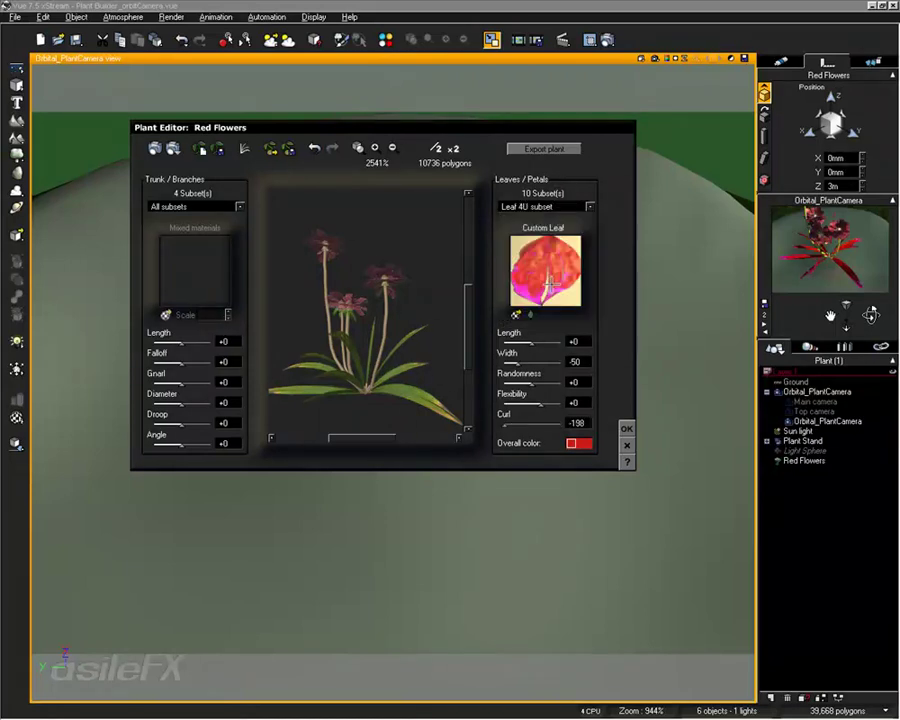
Generate a new variation of the plant and check the materials of its two upper empty subsets, Leaf 2D and Leaf 4D
{"action": "left_click", "coordinate": [199, 148]}
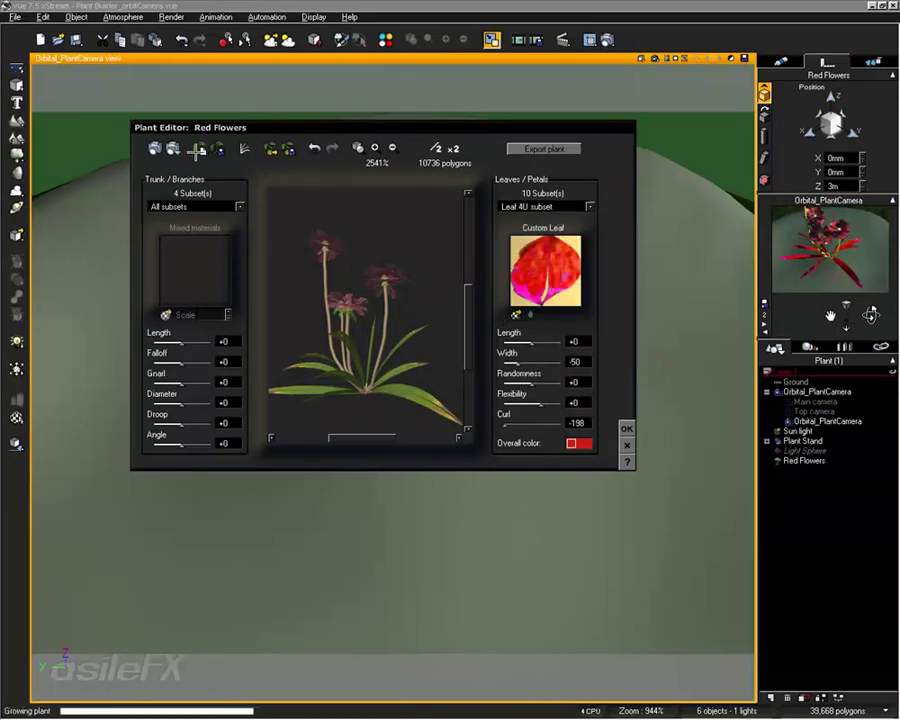
{"action": "left_click", "coordinate": [199, 148]}
{"action": "left_click", "coordinate": [540, 205]}
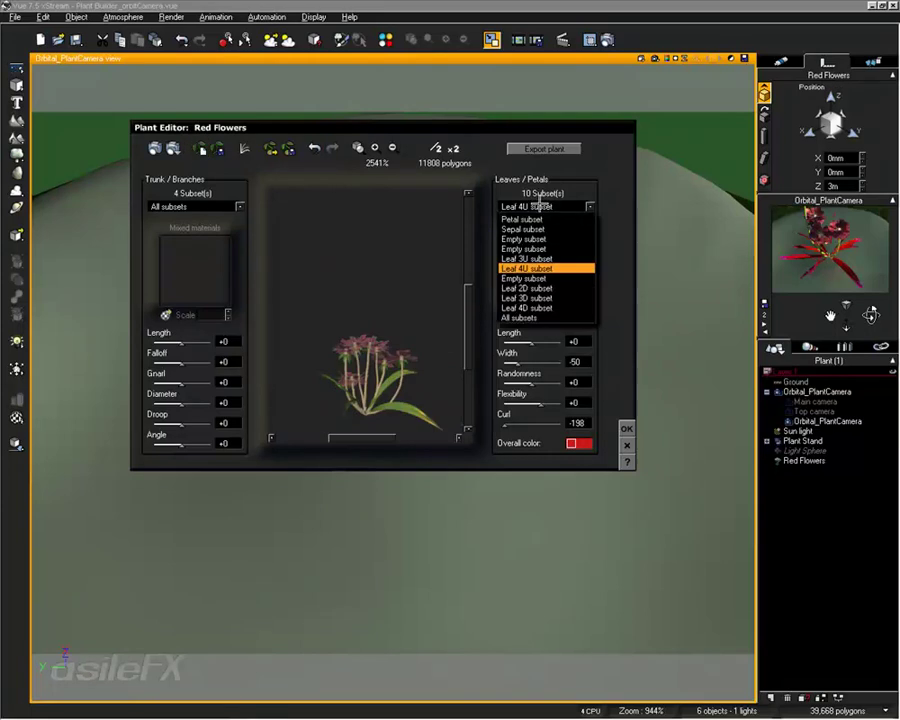
{"action": "left_click", "coordinate": [540, 248]}
{"action": "left_click", "coordinate": [540, 205]}
{"action": "left_click", "coordinate": [541, 241]}
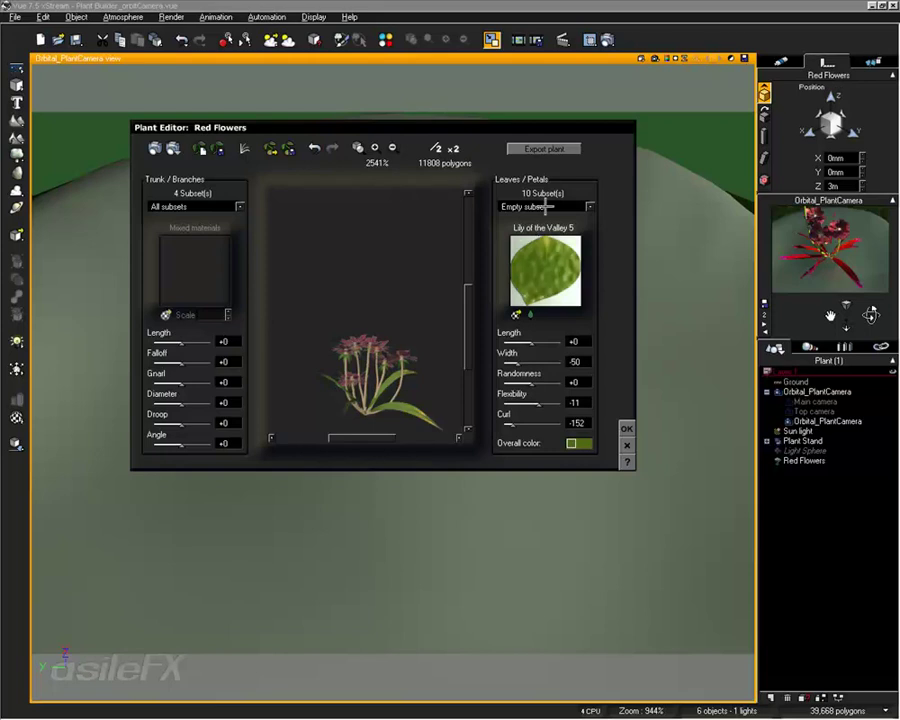
{"action": "left_click", "coordinate": [590, 206]}
{"action": "left_click", "coordinate": [530, 288]}
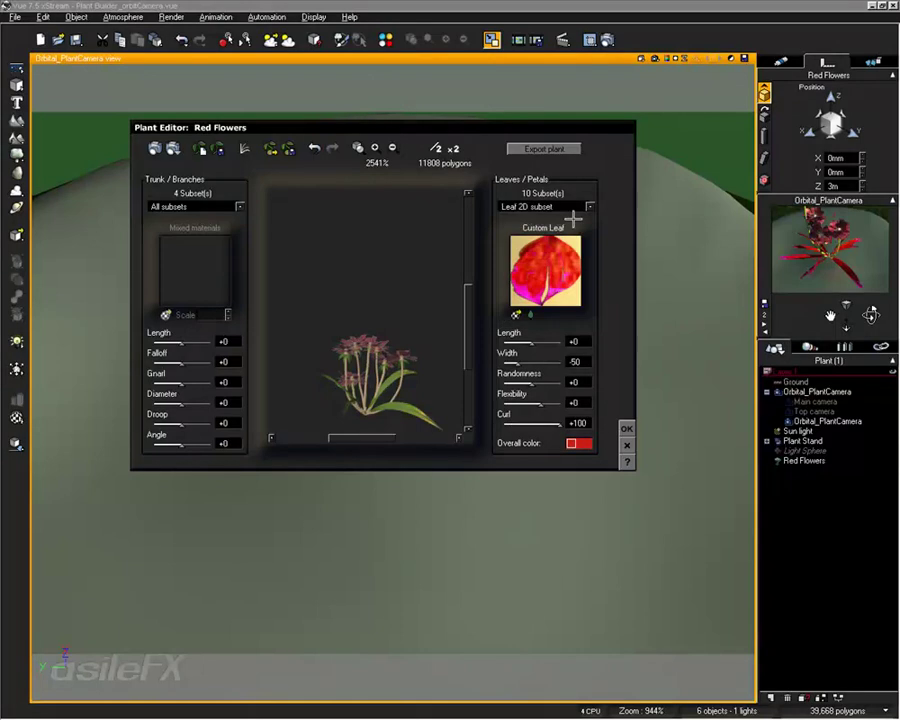
{"action": "left_click", "coordinate": [575, 207]}
{"action": "left_click", "coordinate": [532, 263]}
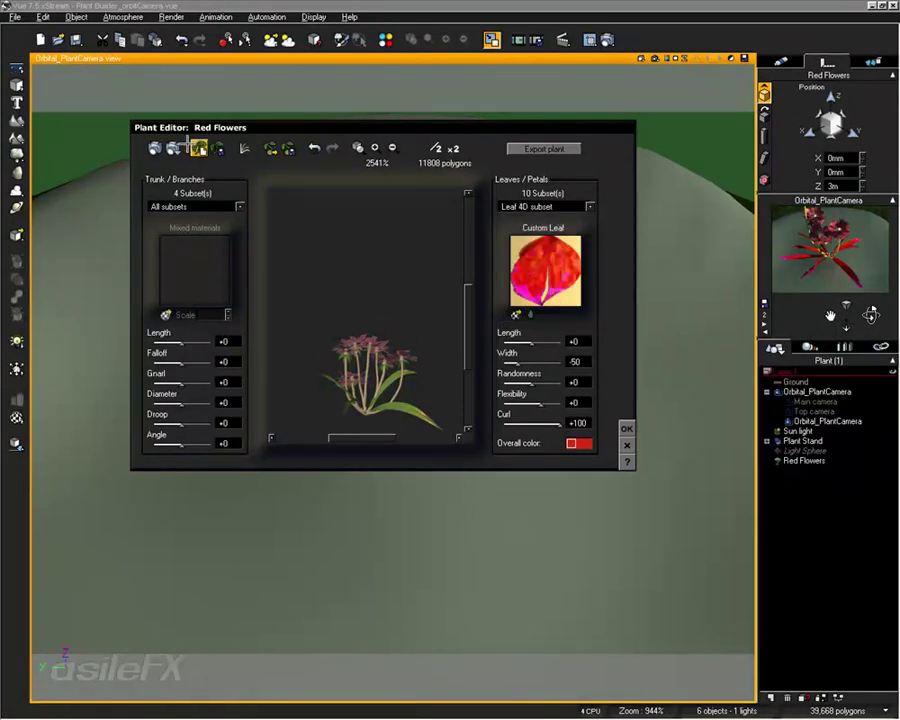
Generate another plant variation and check the materials of its Leaf 1U, Leaf 3U and Leaf 1D subsets
{"action": "left_click", "coordinate": [199, 147]}
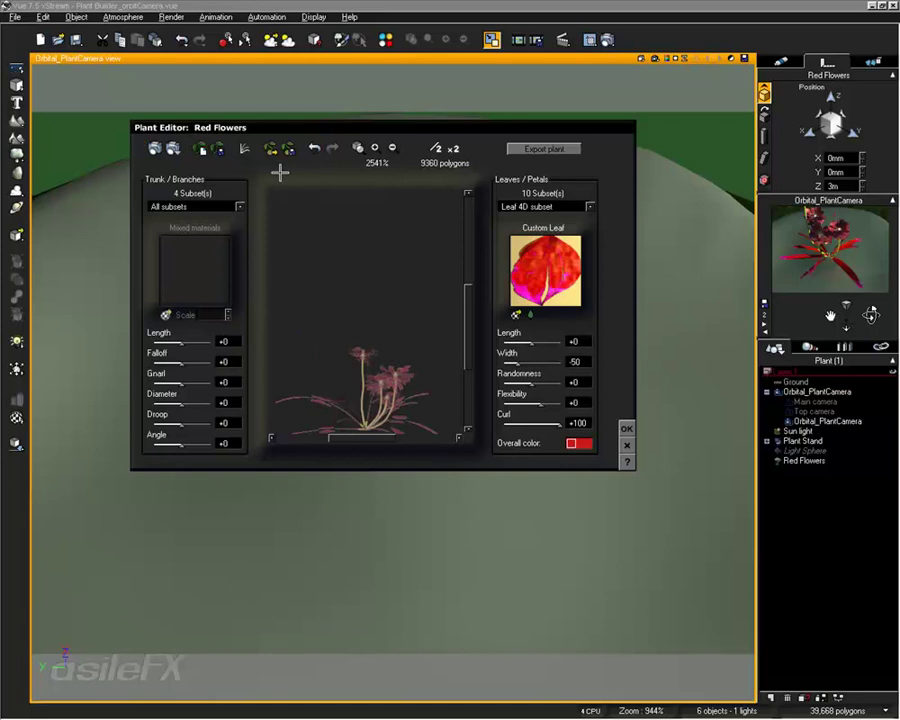
{"action": "left_click", "coordinate": [575, 206]}
{"action": "left_click", "coordinate": [576, 234]}
{"action": "left_click", "coordinate": [575, 206]}
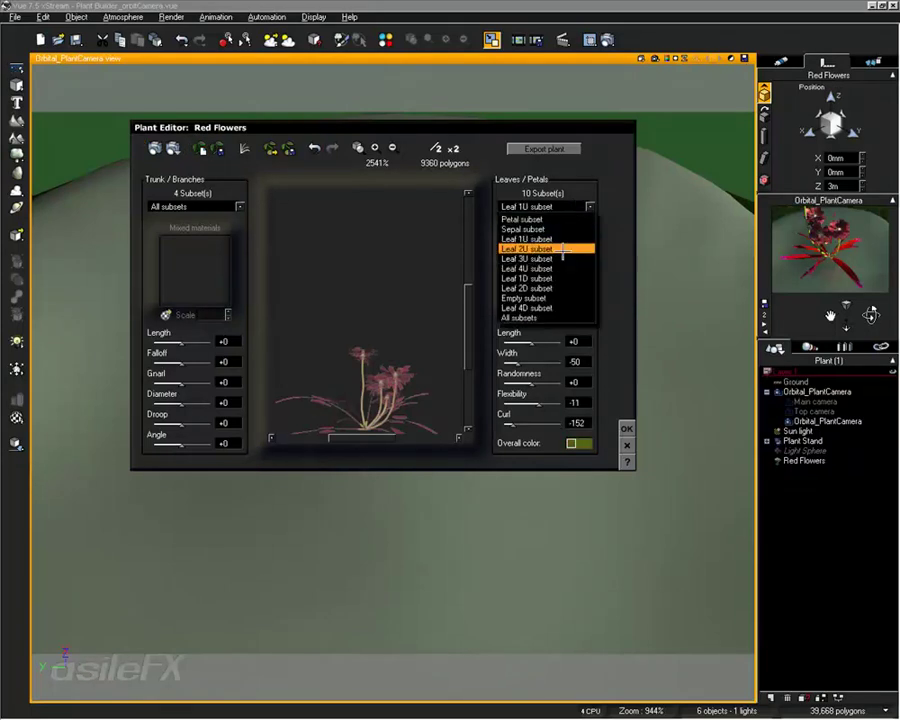
{"action": "left_click", "coordinate": [568, 256]}
{"action": "left_click", "coordinate": [575, 206]}
{"action": "left_click", "coordinate": [568, 276]}
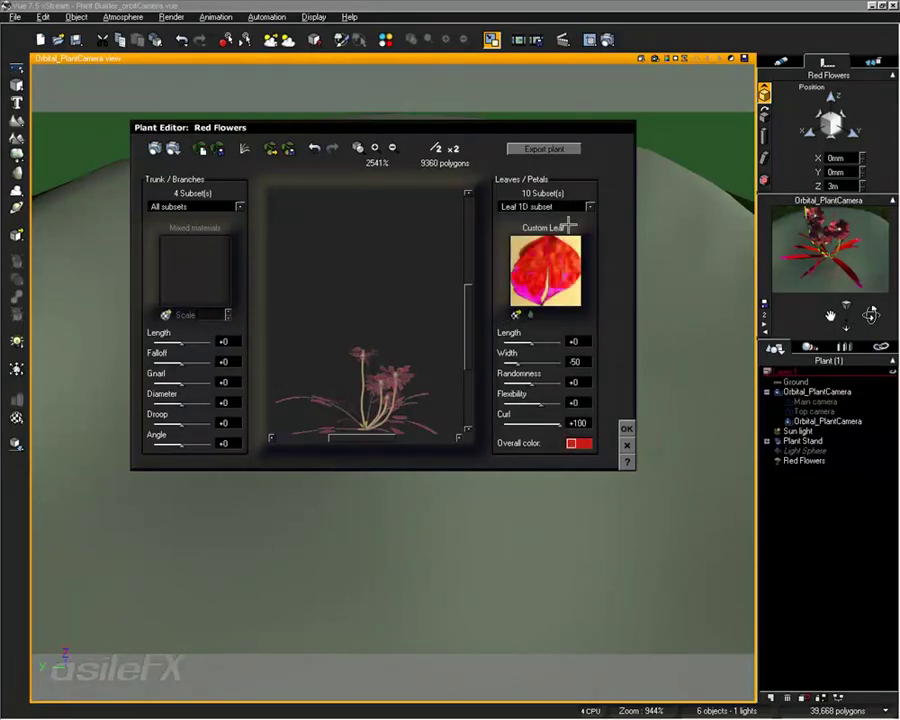
Accept the plant variation and render the camera view to preview its leaf colors
{"action": "left_click", "coordinate": [627, 428]}
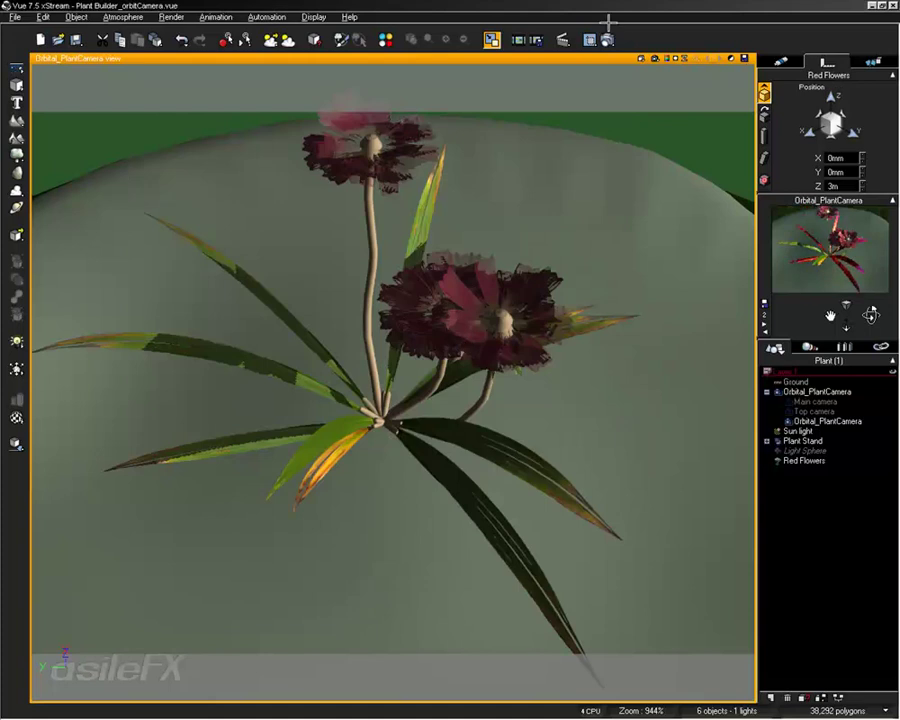
{"action": "left_click", "coordinate": [657, 57]}
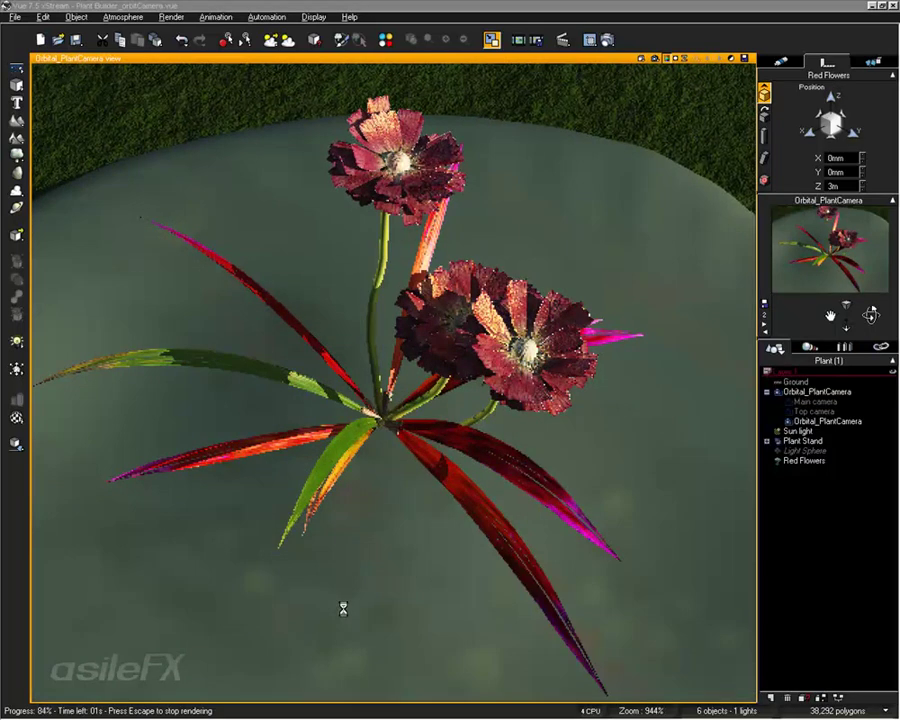
Reopen the Red Flowers plant in the Plant Editor and list its leaf and petal subsets
{"action": "left_click", "coordinate": [428, 390]}
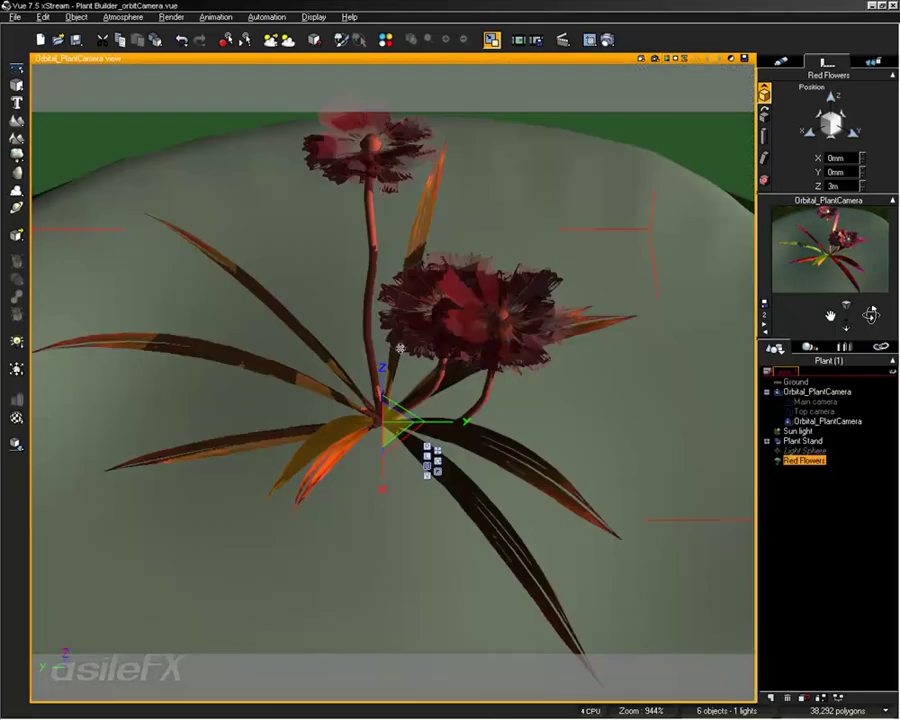
{"action": "right_click", "coordinate": [402, 319]}
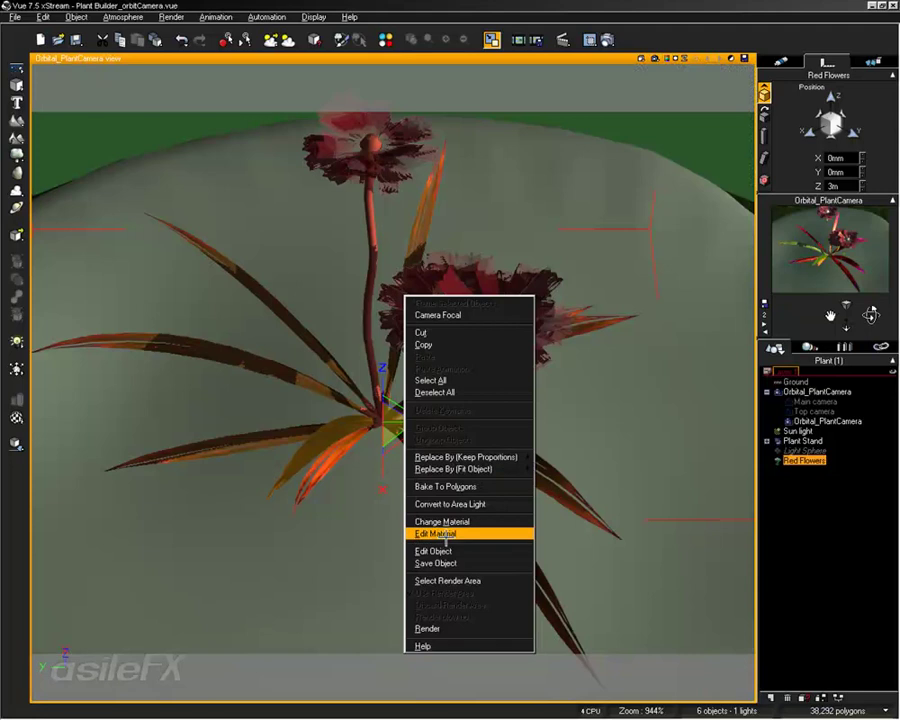
{"action": "left_click", "coordinate": [442, 546]}
{"action": "left_click", "coordinate": [554, 205]}
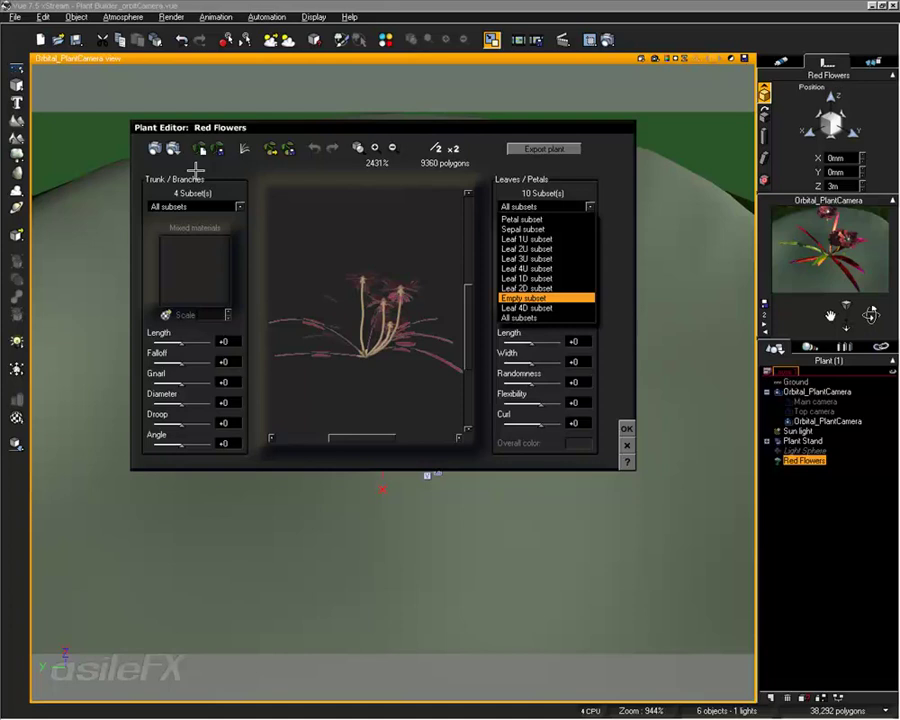
Generate new plant variations, checking the leaf subset list after each, until none of the subsets is empty
{"action": "left_click", "coordinate": [200, 148]}
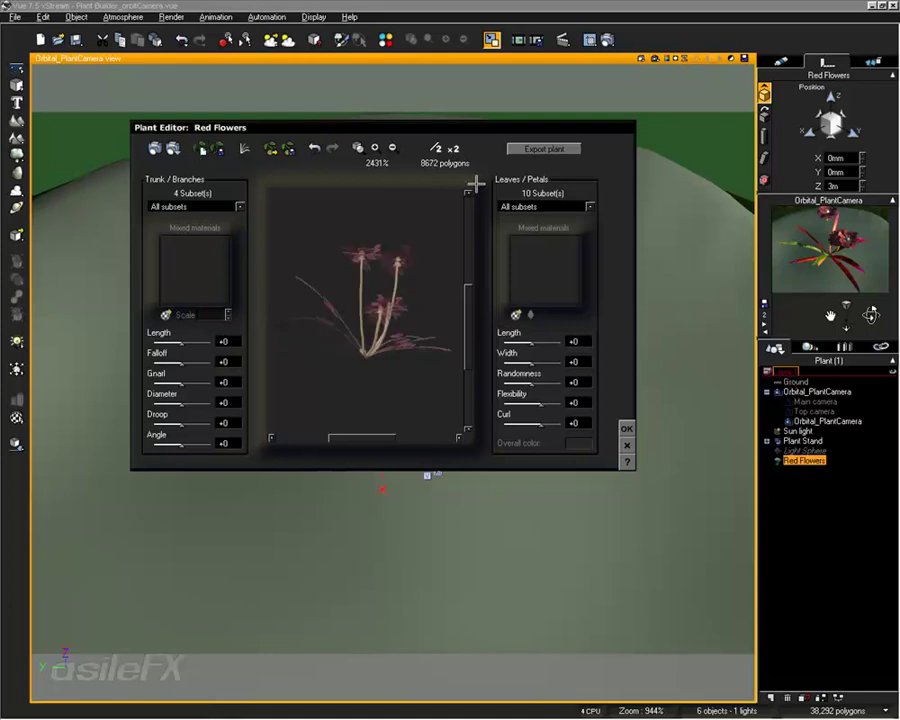
{"action": "left_click", "coordinate": [520, 207]}
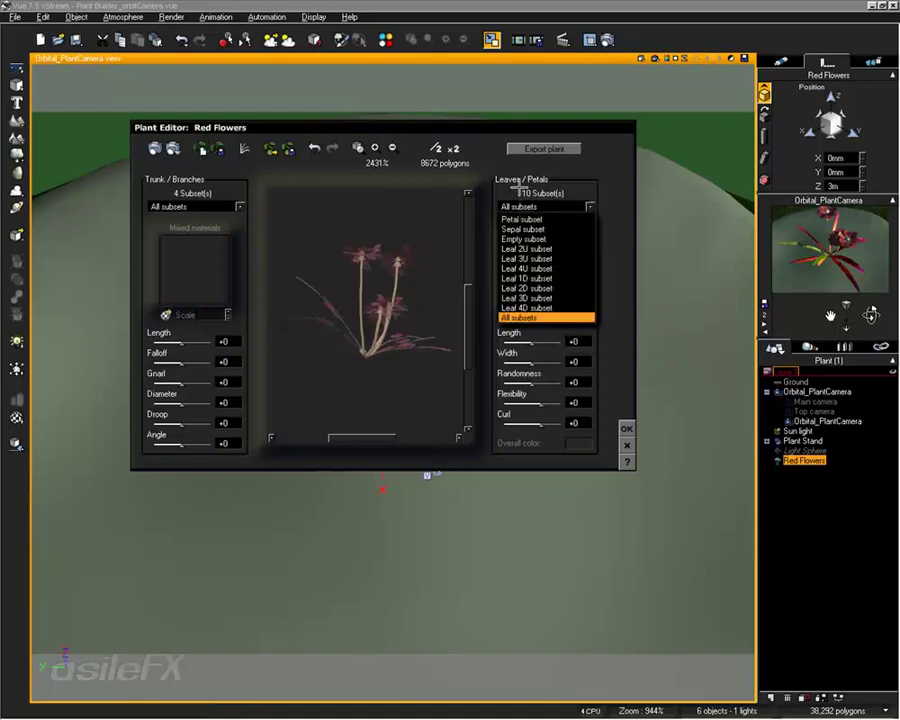
{"action": "left_click", "coordinate": [197, 147]}
{"action": "left_click", "coordinate": [216, 147]}
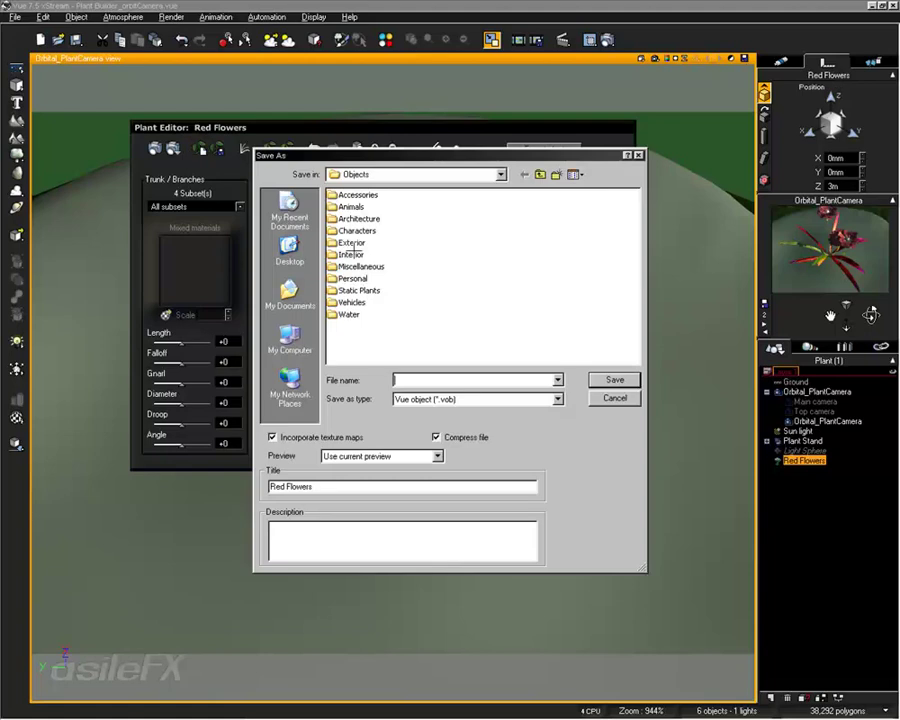
{"action": "left_click", "coordinate": [615, 394]}
{"action": "left_click", "coordinate": [200, 147]}
{"action": "left_click", "coordinate": [541, 206]}
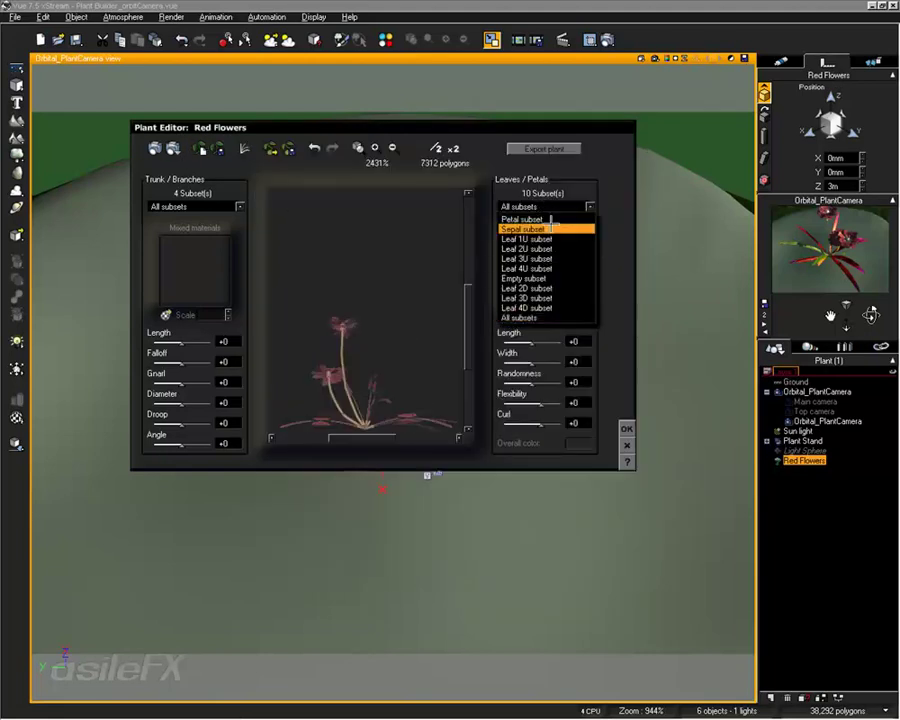
{"action": "left_click", "coordinate": [200, 147]}
{"action": "left_click", "coordinate": [519, 205]}
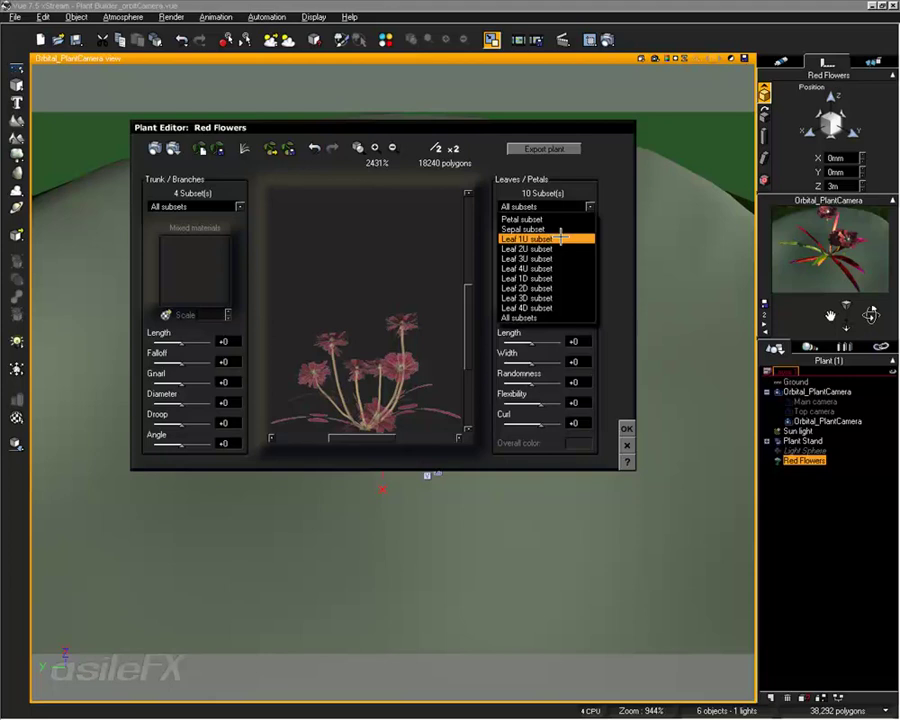
Inspect the new variation's leaves in the preview and check the materials of the Leaf 1U and Leaf 2U subsets
{"action": "left_click", "coordinate": [396, 257]}
{"action": "left_click_drag", "start_coordinate": [396, 257], "coordinate": [397, 330]}
{"action": "scroll", "coordinate": [470, 317], "scroll_direction": "down", "scroll_amount": 3}
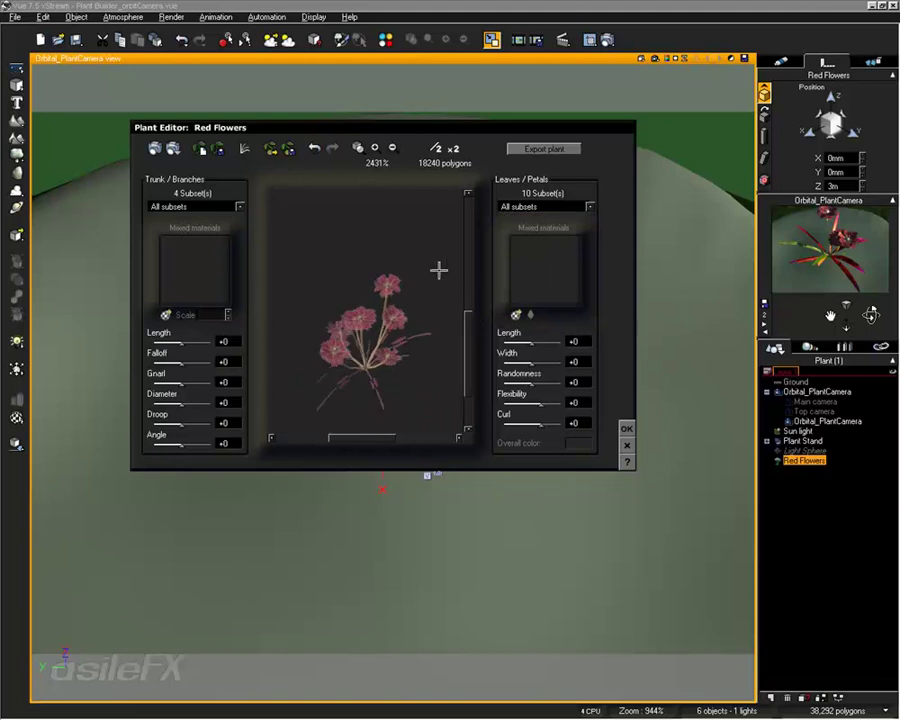
{"action": "left_click", "coordinate": [375, 147]}
{"action": "left_click_drag", "start_coordinate": [300, 330], "coordinate": [321, 366]}
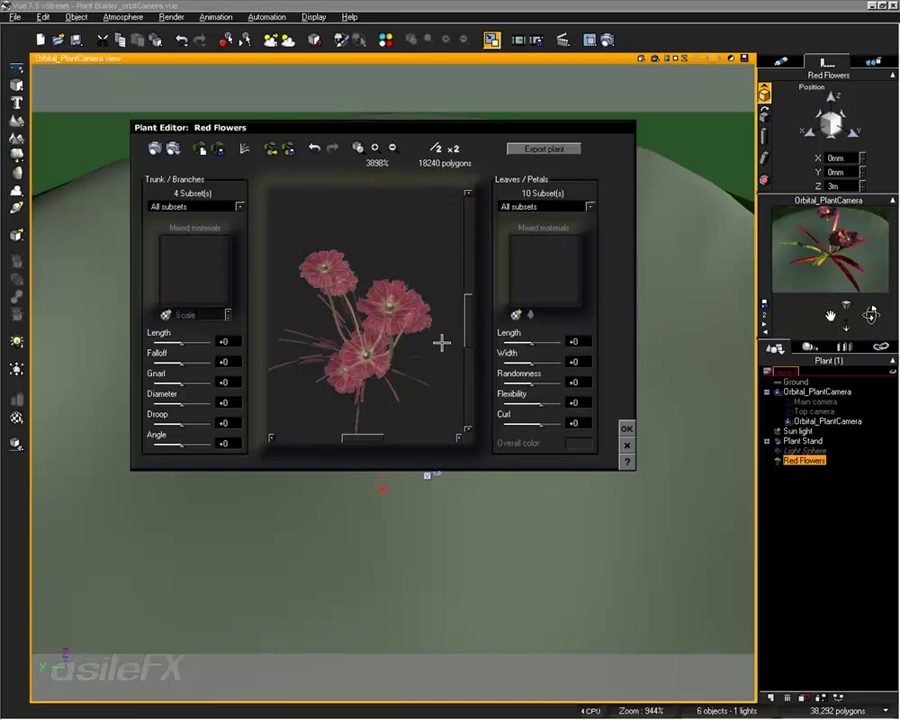
{"action": "left_click_drag", "start_coordinate": [441, 342], "coordinate": [430, 325]}
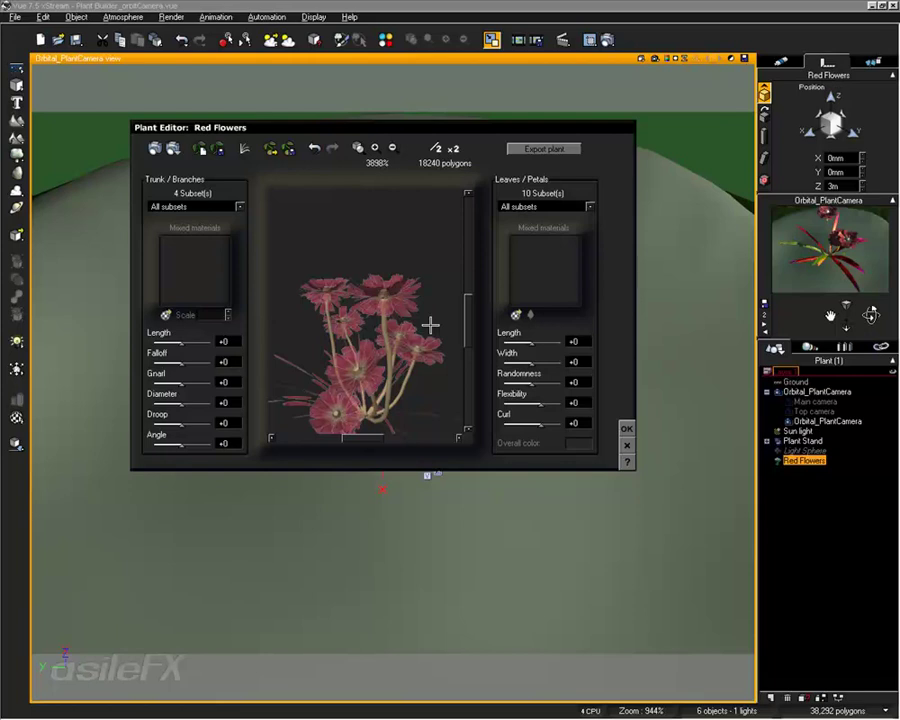
{"action": "left_click", "coordinate": [545, 205]}
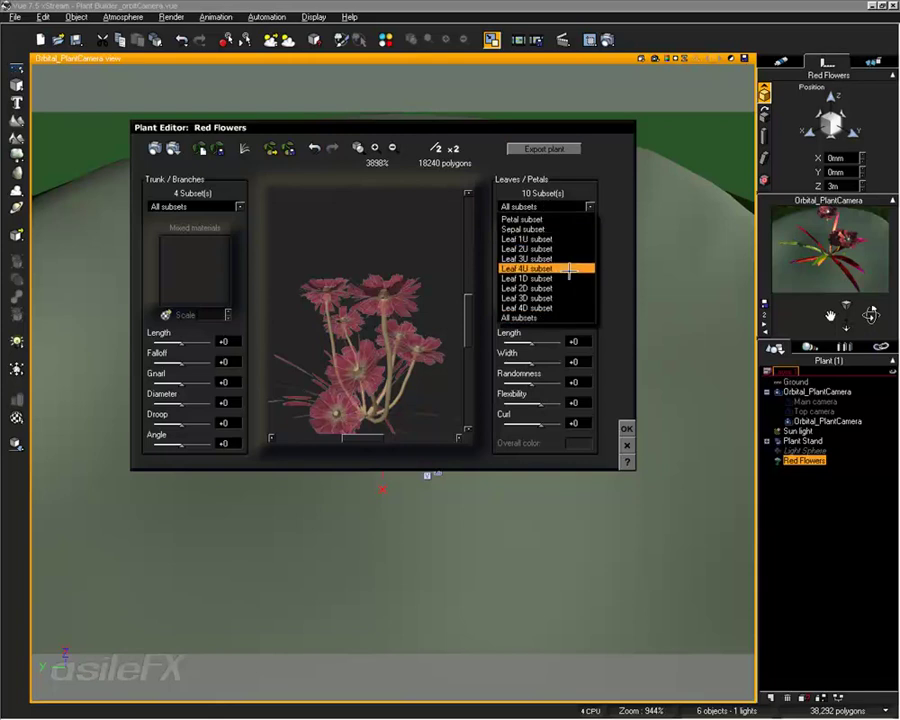
{"action": "left_click", "coordinate": [563, 239]}
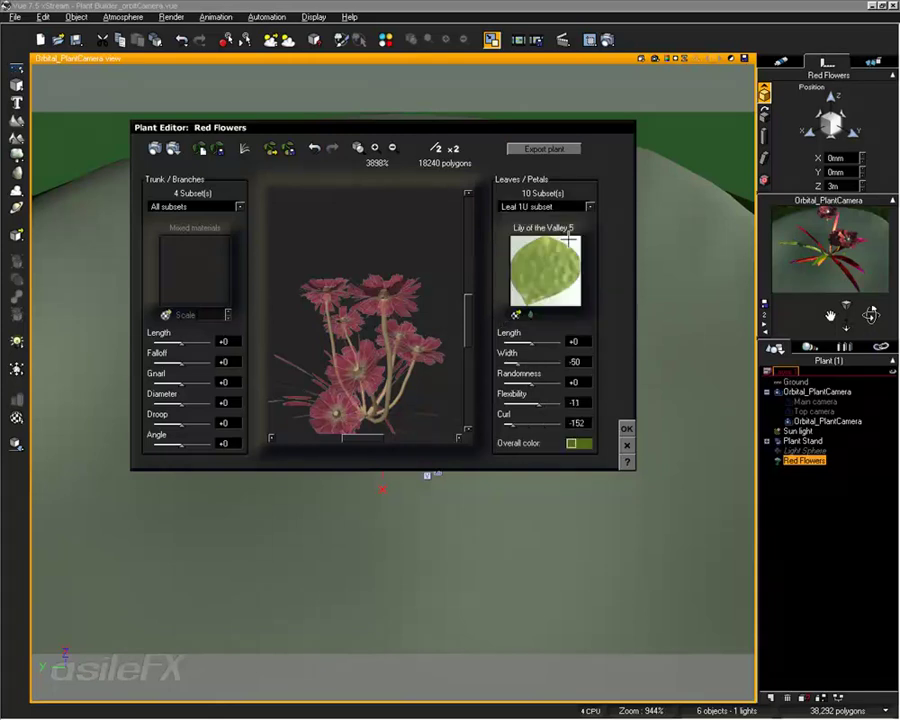
{"action": "left_click", "coordinate": [566, 205]}
{"action": "left_click", "coordinate": [563, 249]}
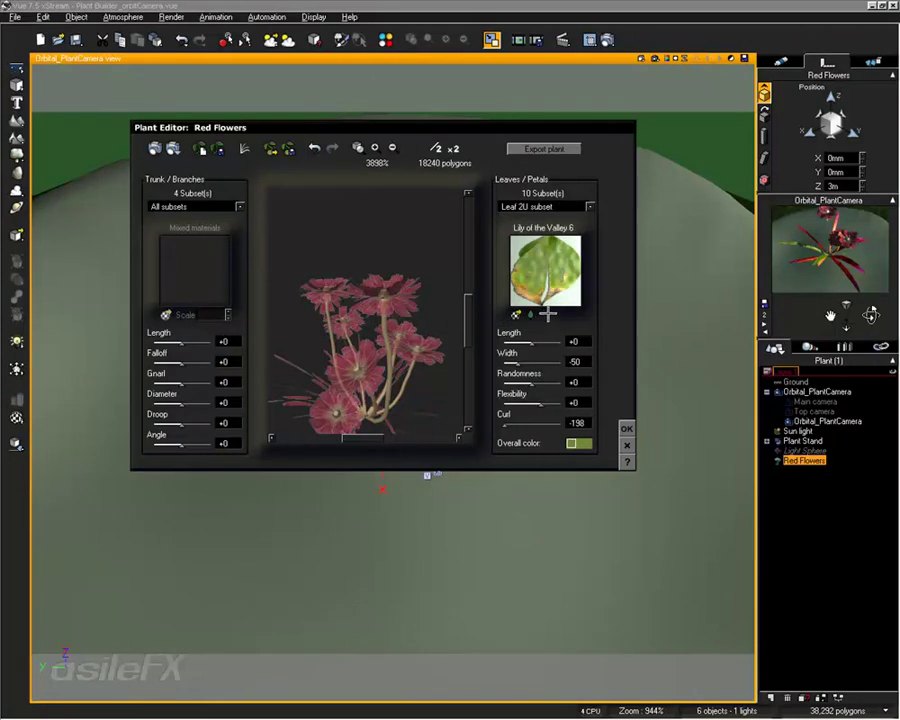
Inspect the Leaf 2U subset's Lily of the Valley 6 material settings and its leaf pictures in the Leaf Editor
{"action": "right_click", "coordinate": [549, 287]}
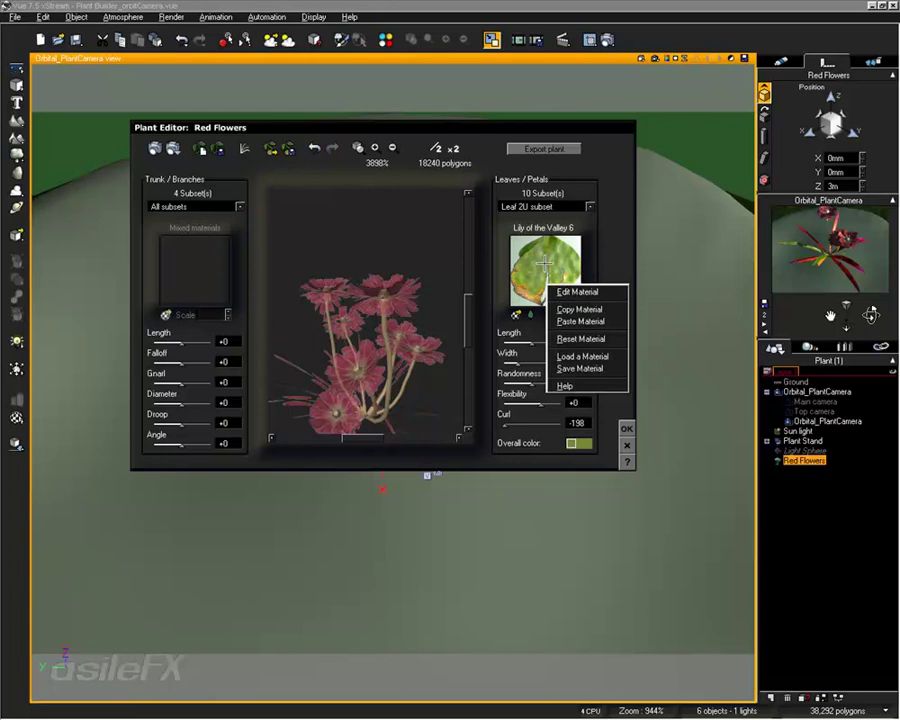
{"action": "left_click", "coordinate": [556, 292]}
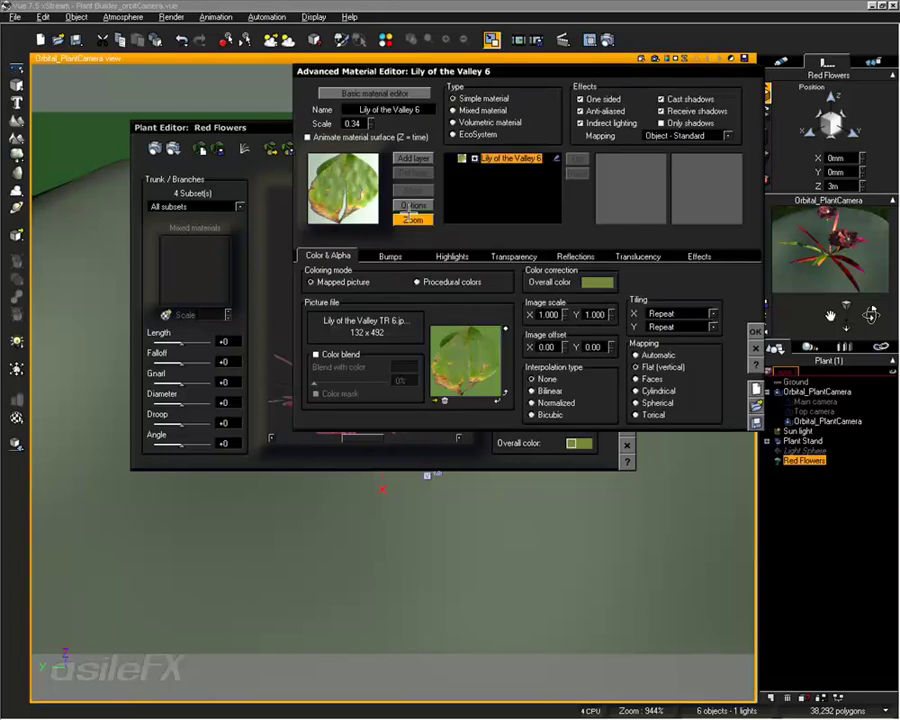
{"action": "key", "text": "Return"}
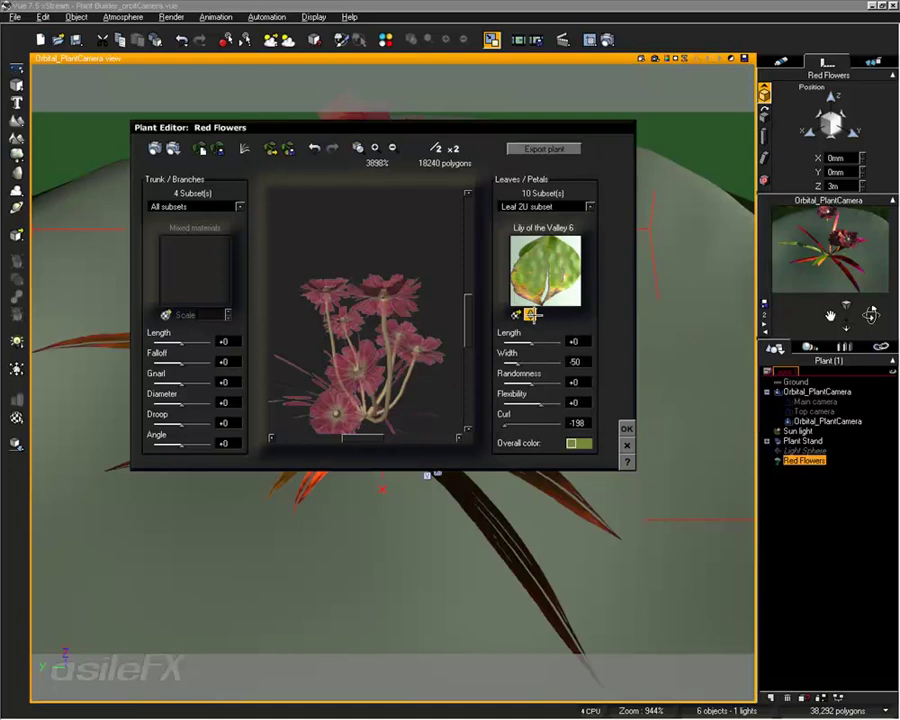
{"action": "left_click", "coordinate": [532, 315]}
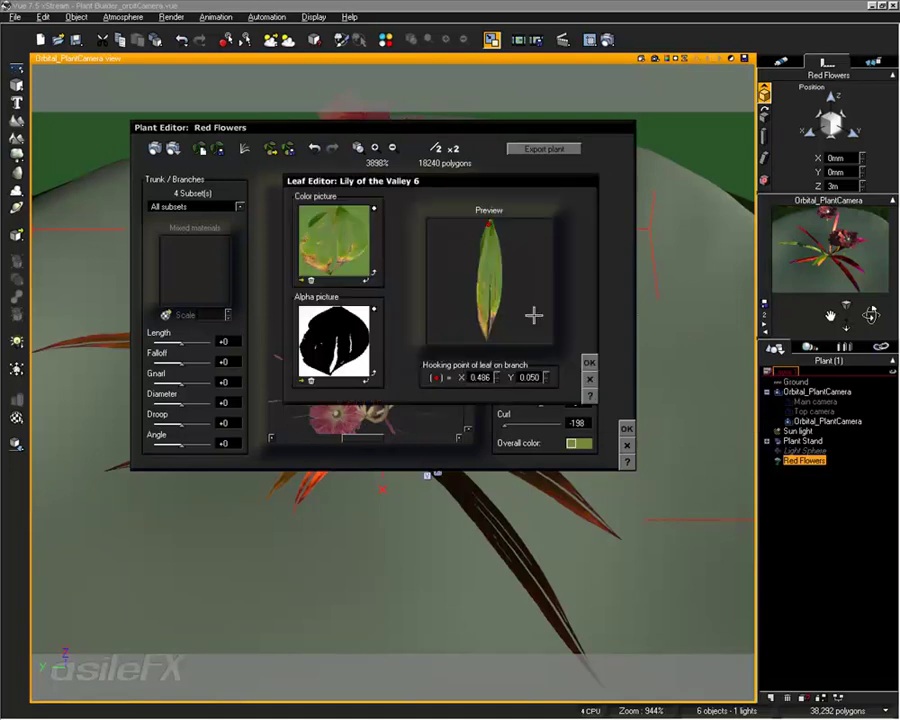
{"action": "left_click", "coordinate": [589, 378]}
{"action": "right_click", "coordinate": [539, 261]}
{"action": "left_click", "coordinate": [570, 267]}
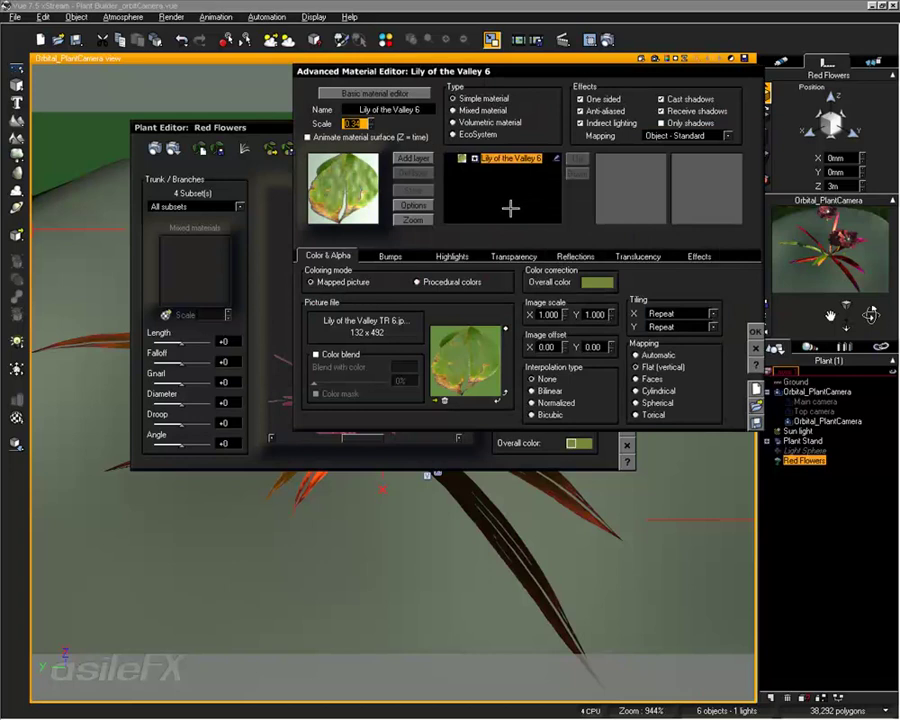
{"action": "left_click", "coordinate": [755, 331]}
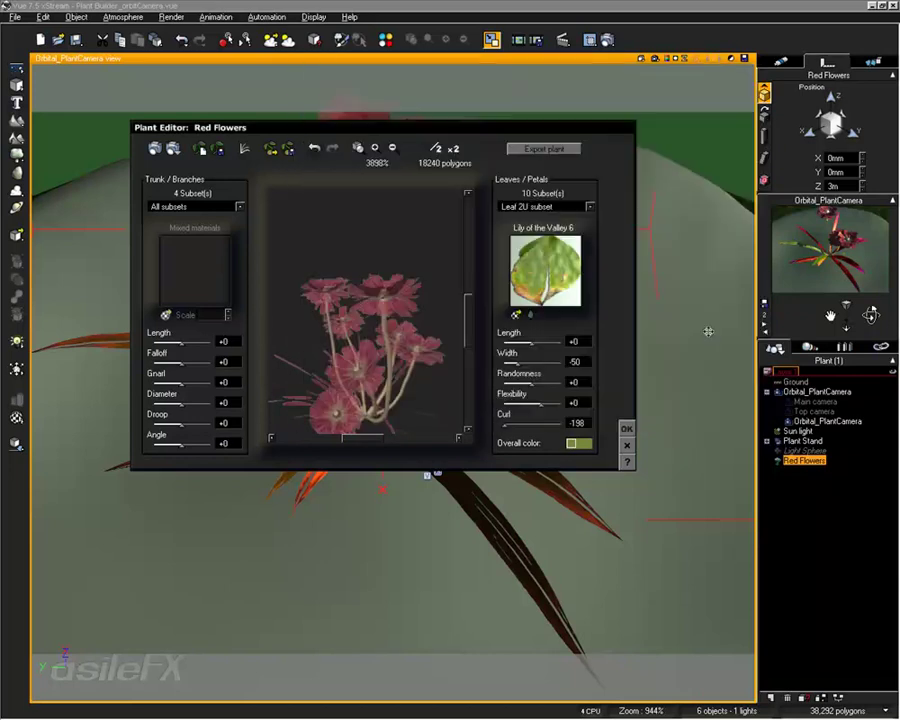
Move the Leaf 2U leaf's hooking point to X 0.568, Y 0.022 and recheck its material's scale
{"action": "left_click", "coordinate": [531, 320]}
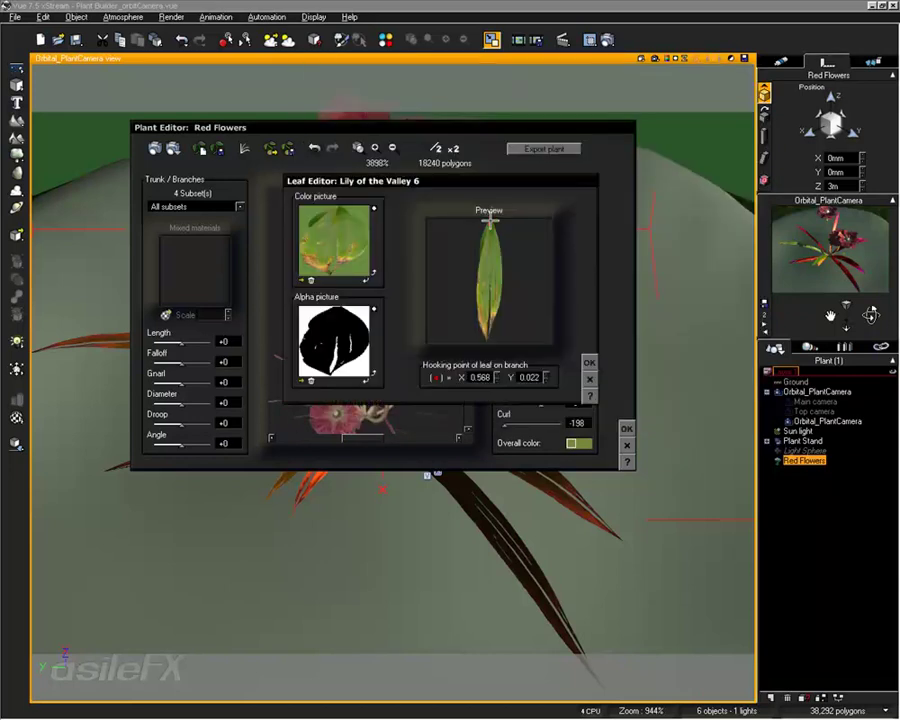
{"action": "left_click", "coordinate": [591, 378]}
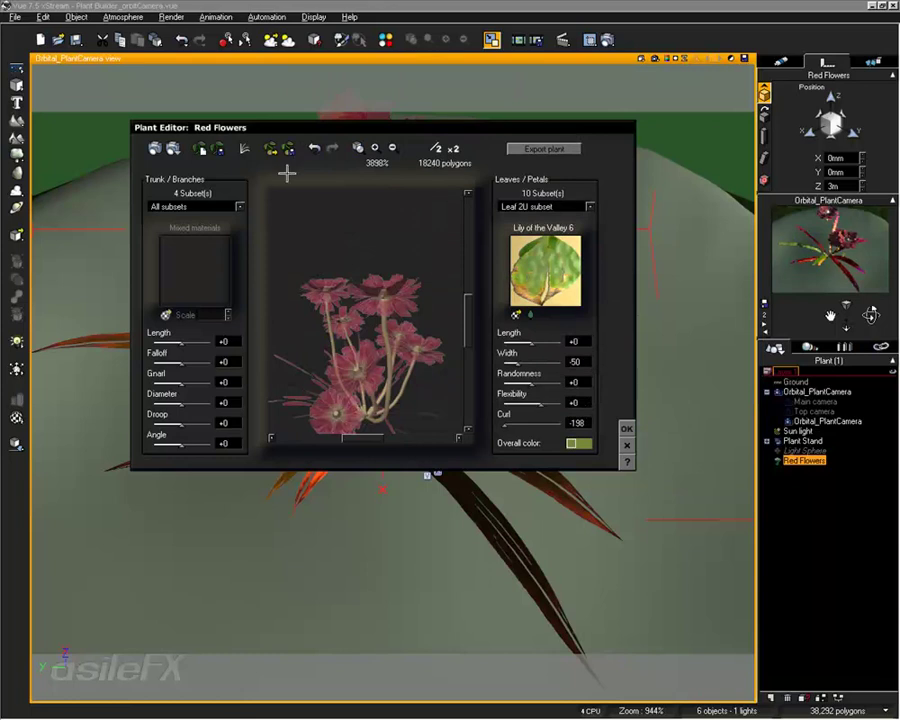
{"action": "right_click", "coordinate": [560, 246]}
{"action": "left_click", "coordinate": [603, 251]}
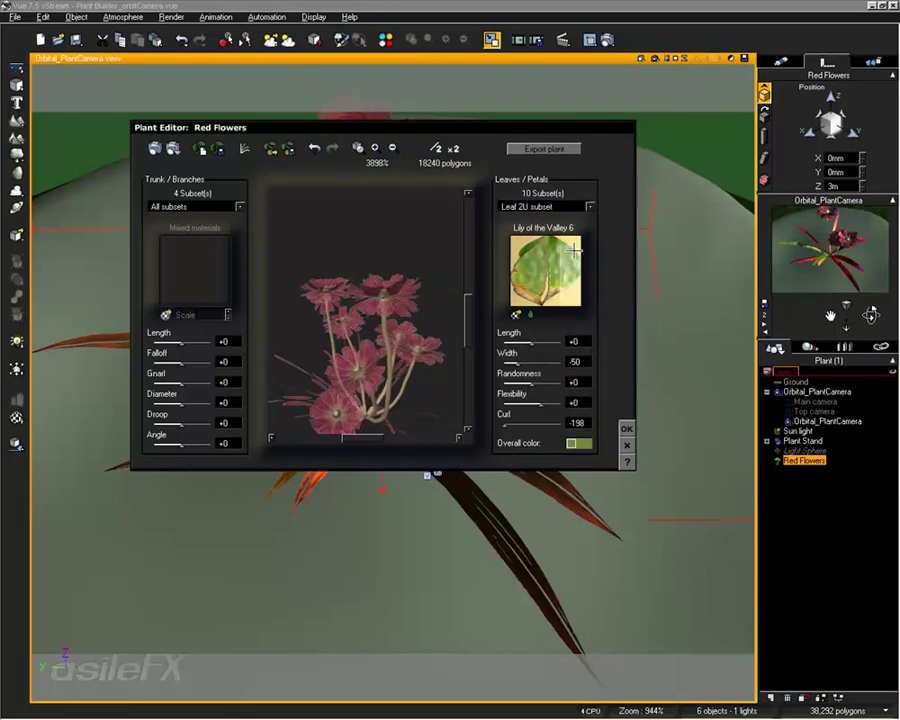
{"action": "double_click", "coordinate": [354, 123]}
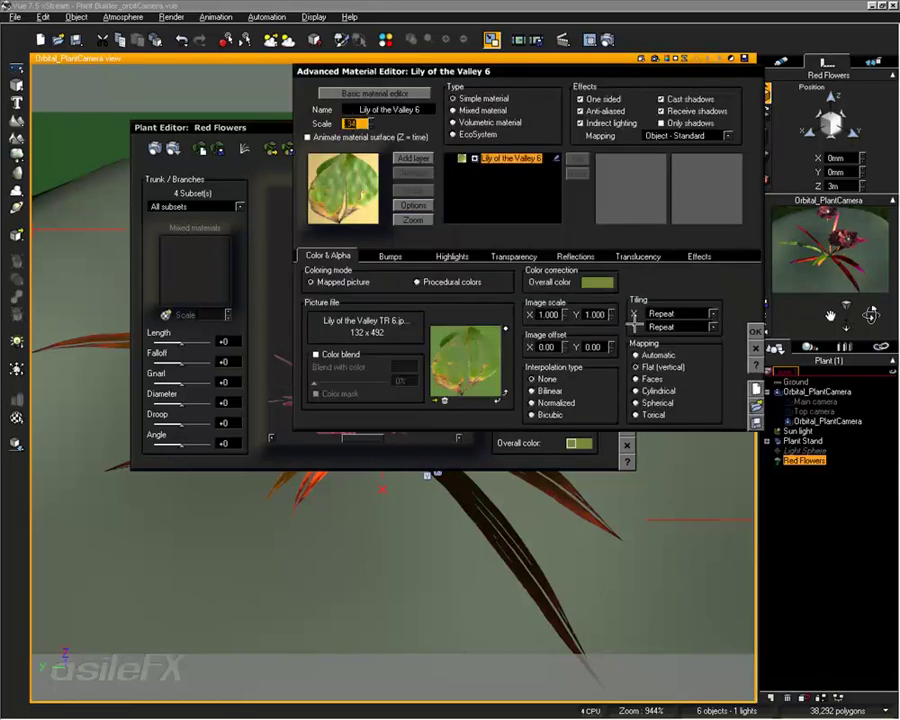
{"action": "left_click", "coordinate": [749, 331]}
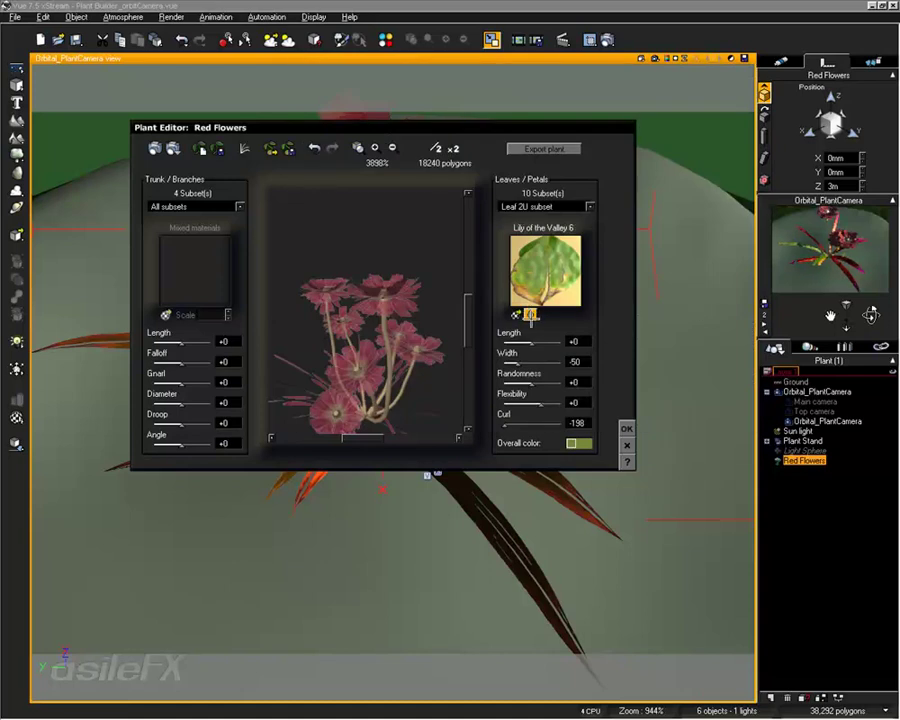
Move the Leaf 2U leaf's hooking point to X 0.676, Y 0.022 and close the Plant Editor
{"action": "left_click", "coordinate": [524, 311]}
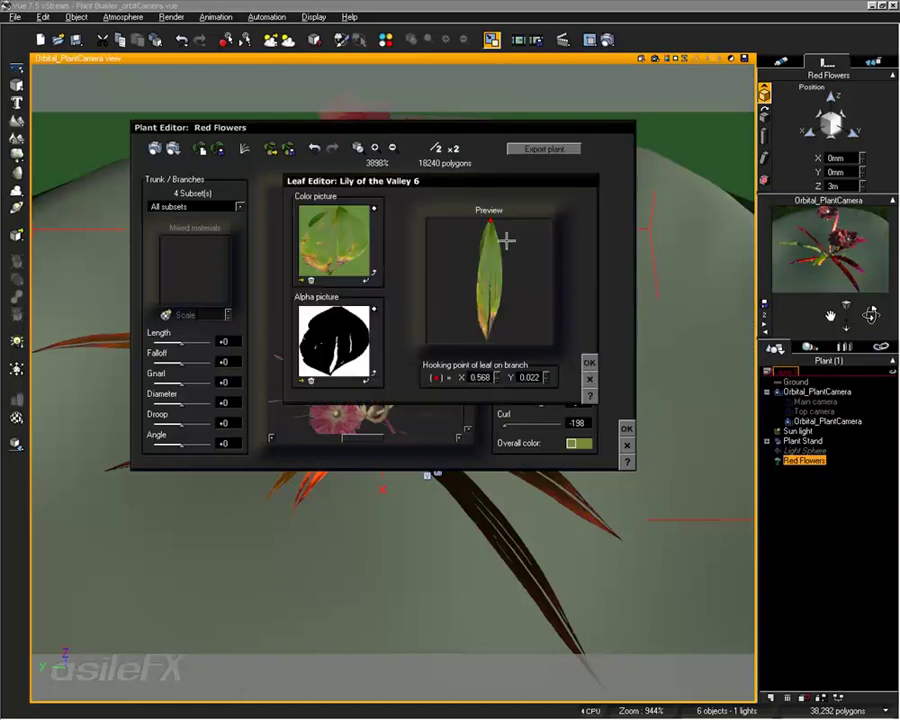
{"action": "left_click", "coordinate": [492, 220]}
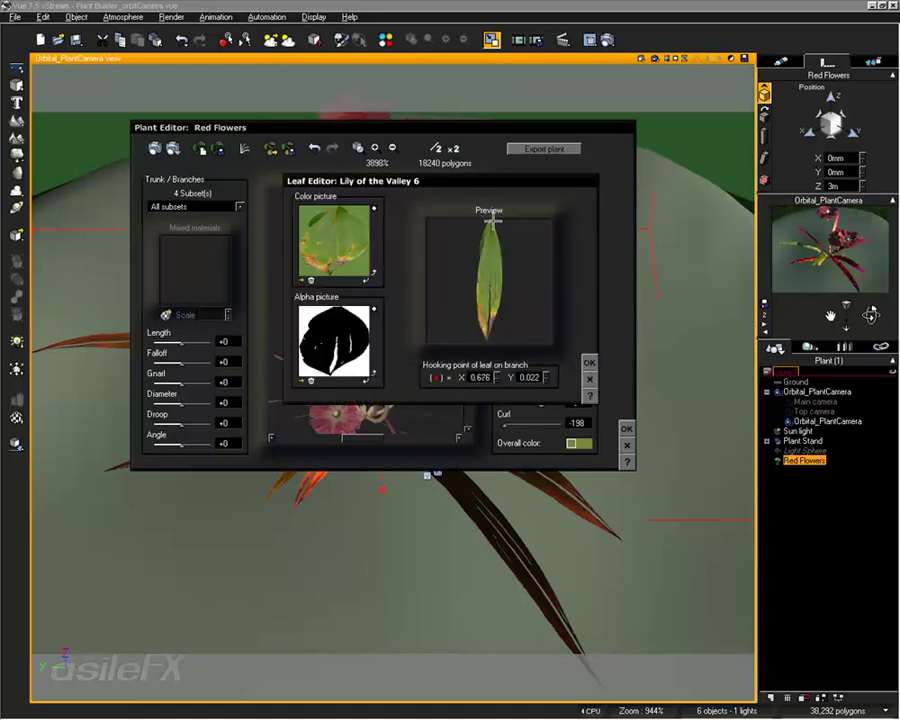
{"action": "left_click", "coordinate": [589, 362]}
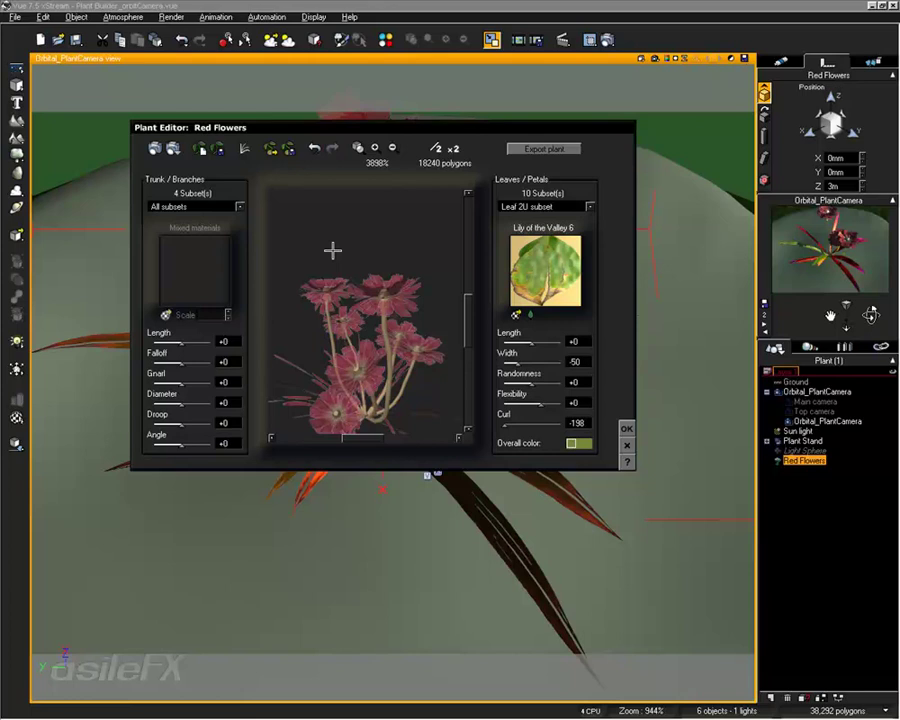
{"action": "left_click", "coordinate": [628, 445]}
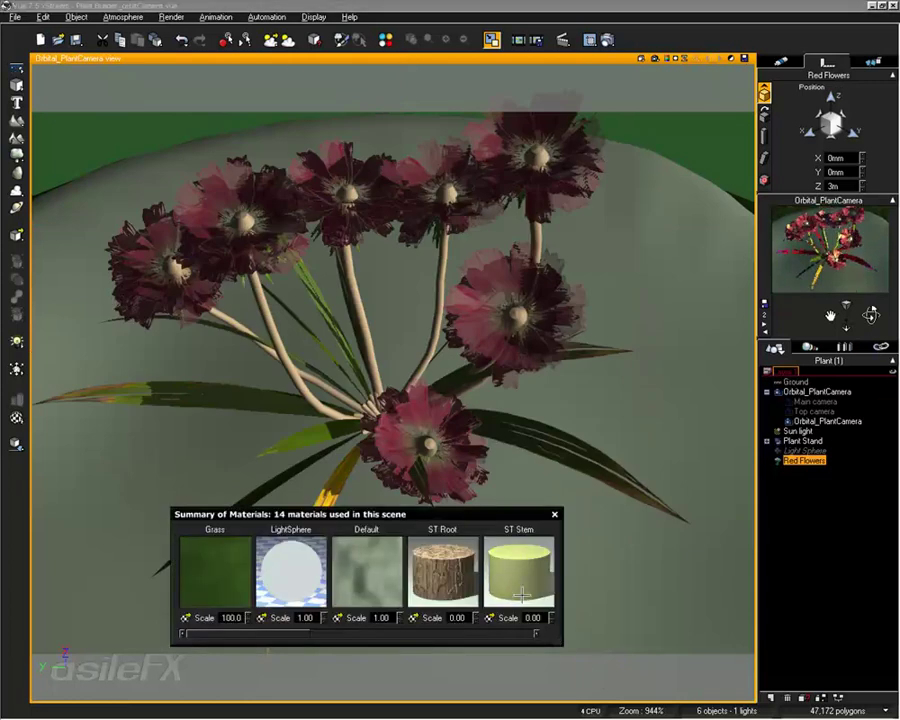
Review the scene's Summary of Materials through to the Custom Leaf and Lily of the Valley materials, and close it
{"action": "left_click_drag", "start_coordinate": [563, 576], "coordinate": [893, 576]}
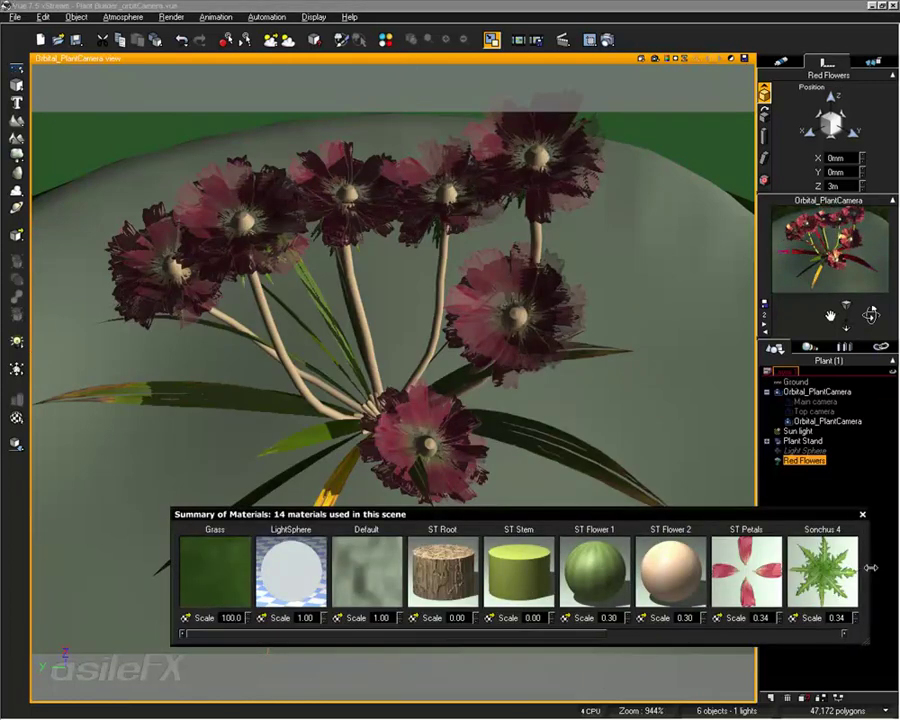
{"action": "left_click_drag", "start_coordinate": [740, 515], "coordinate": [649, 489]}
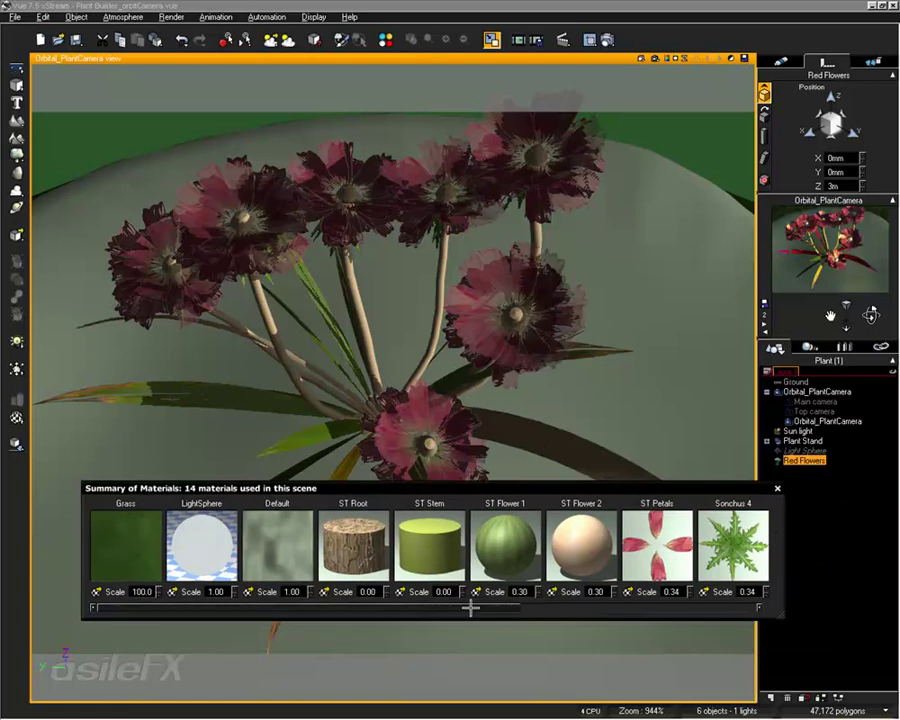
{"action": "left_click_drag", "start_coordinate": [466, 598], "coordinate": [686, 600]}
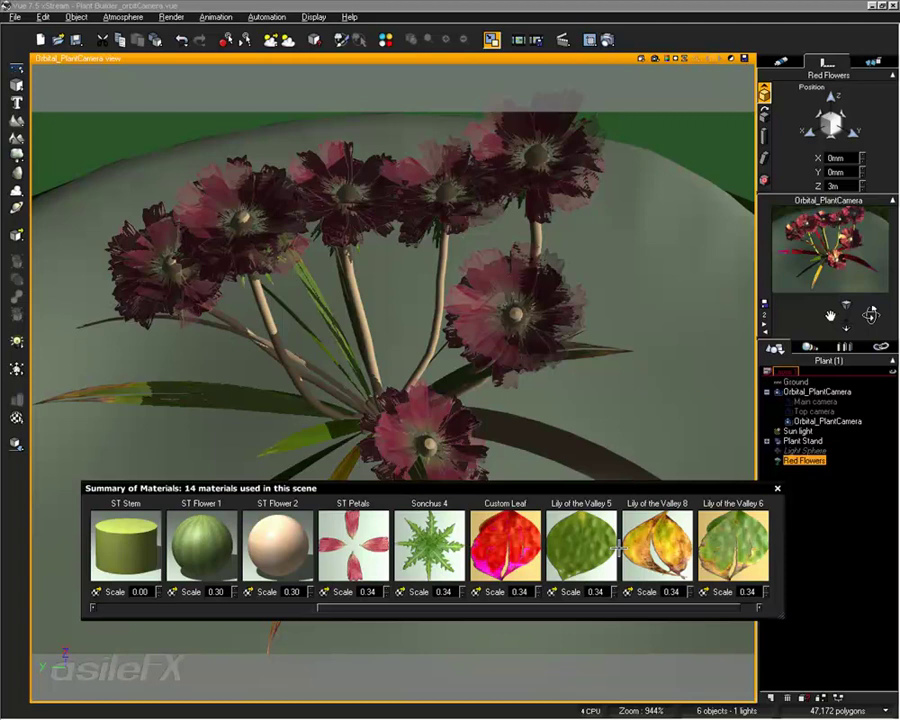
{"action": "scroll", "coordinate": [669, 602], "scroll_direction": "down", "scroll_amount": 1}
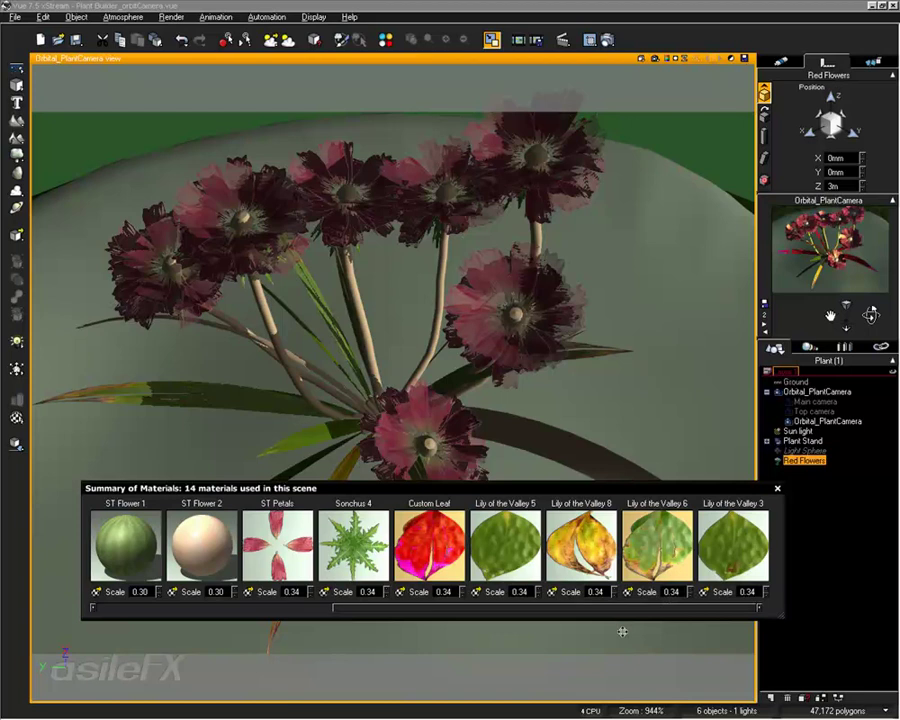
{"action": "left_click", "coordinate": [779, 60]}
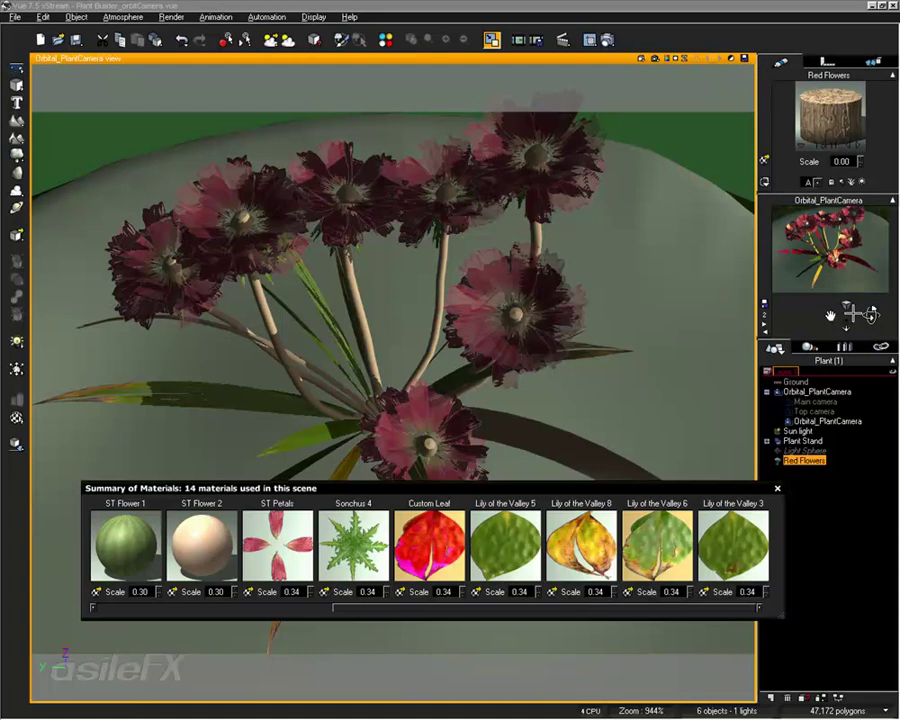
{"action": "left_click", "coordinate": [777, 488]}
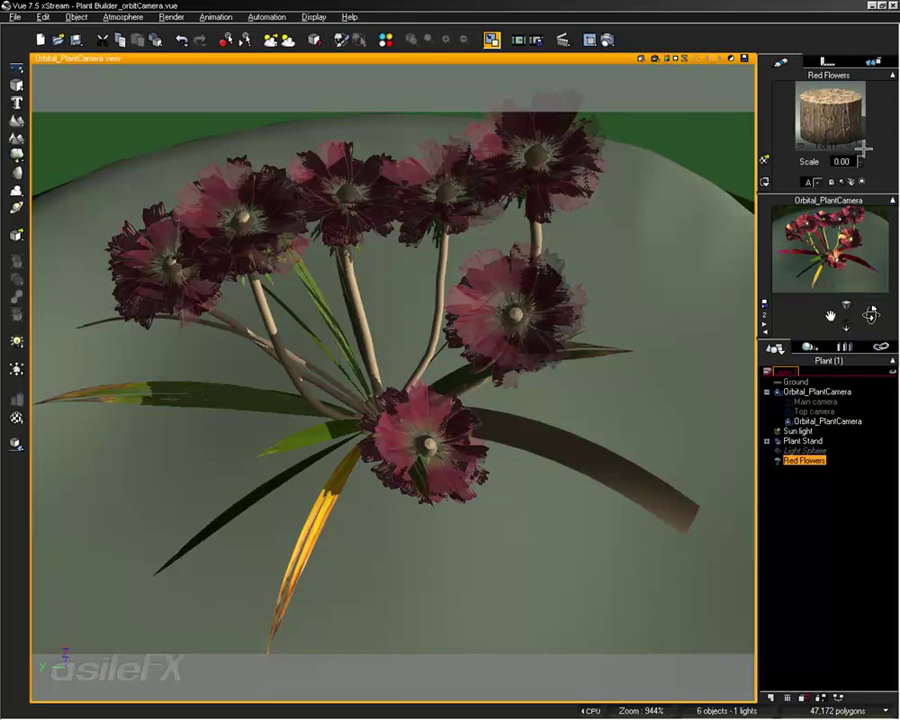
List the plant's materials, open Sonchus 4 and examine the projected texture map driving its transparency
{"action": "left_click_drag", "start_coordinate": [858, 147], "coordinate": [857, 148]}
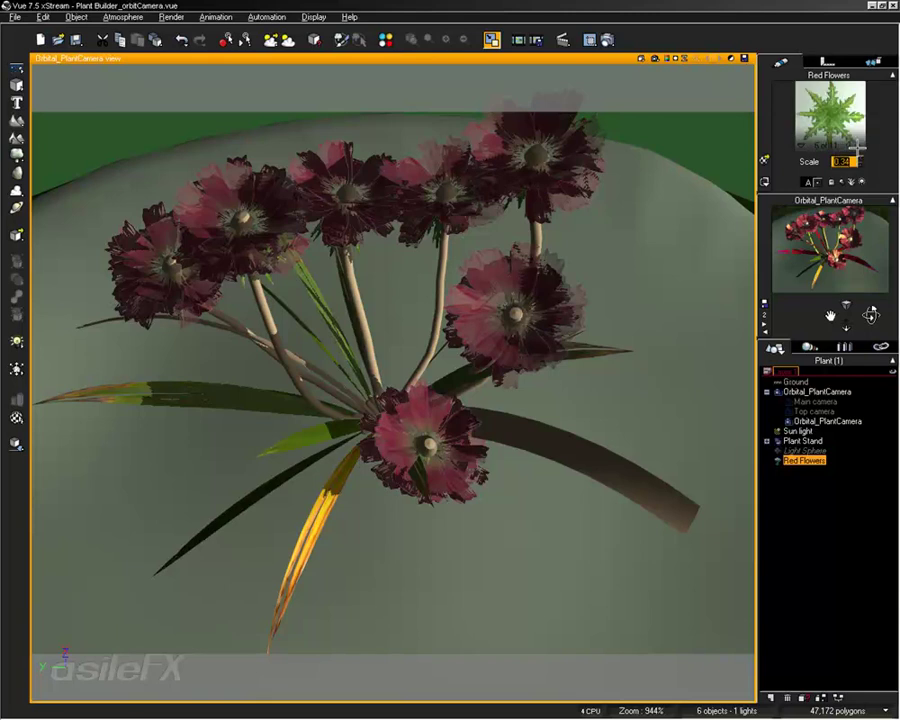
{"action": "right_click", "coordinate": [858, 147]}
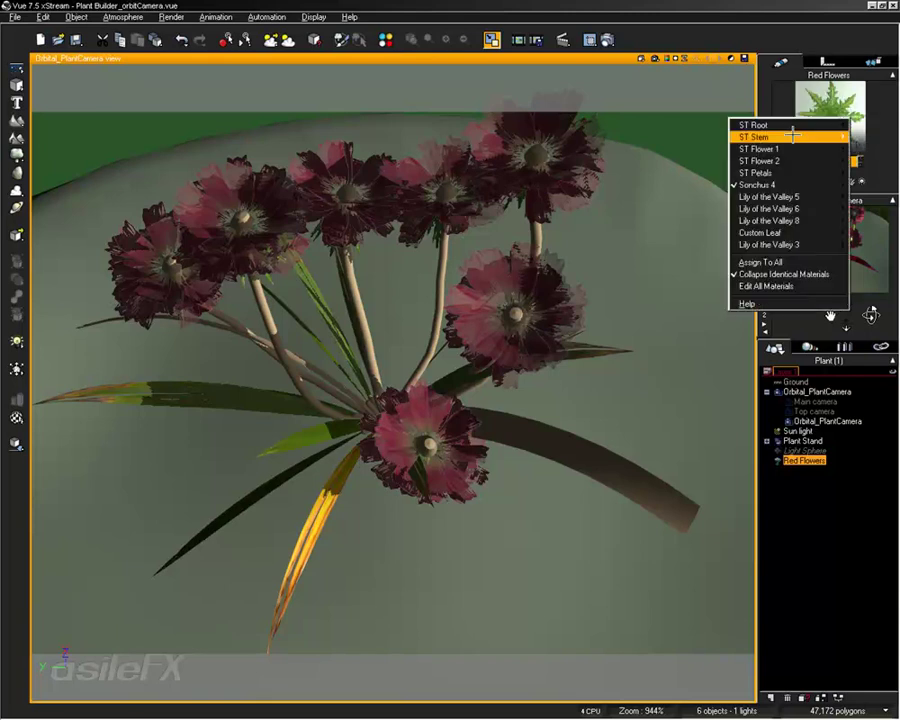
{"action": "left_click", "coordinate": [760, 182]}
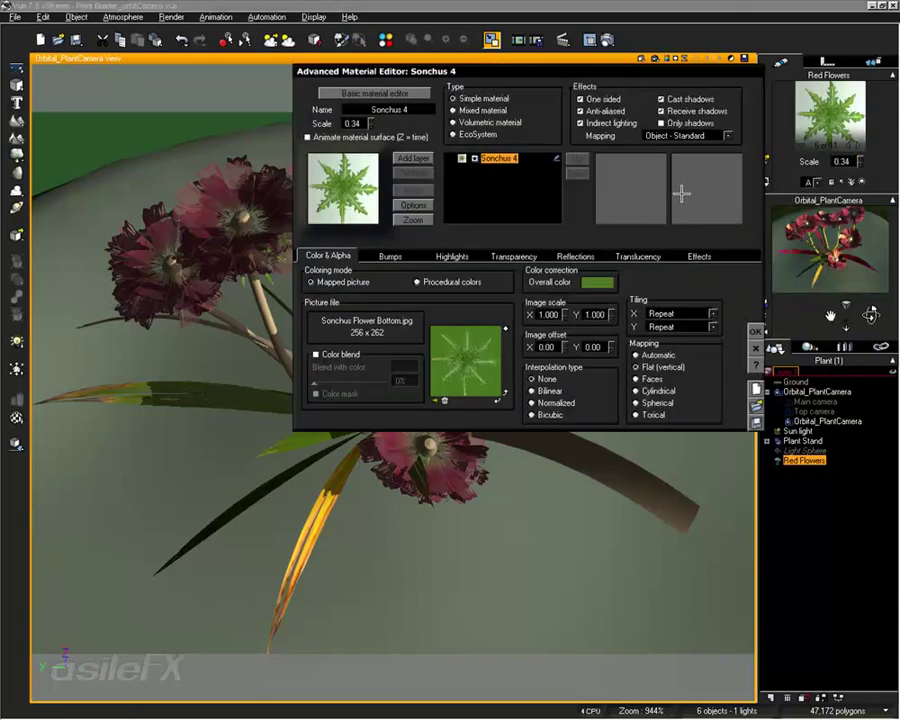
{"action": "left_click", "coordinate": [514, 256]}
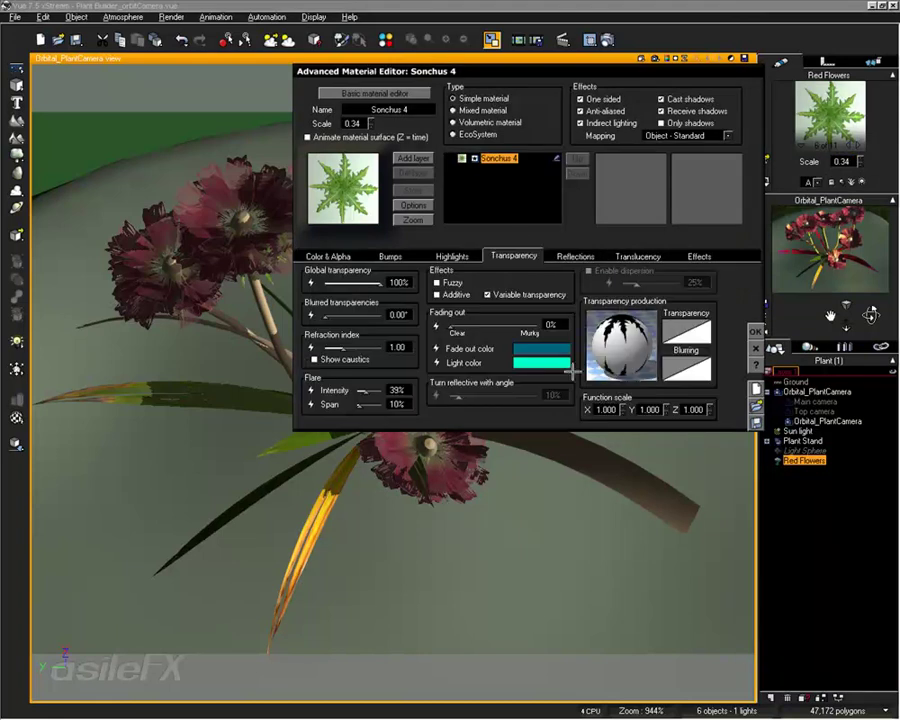
{"action": "left_click", "coordinate": [645, 355]}
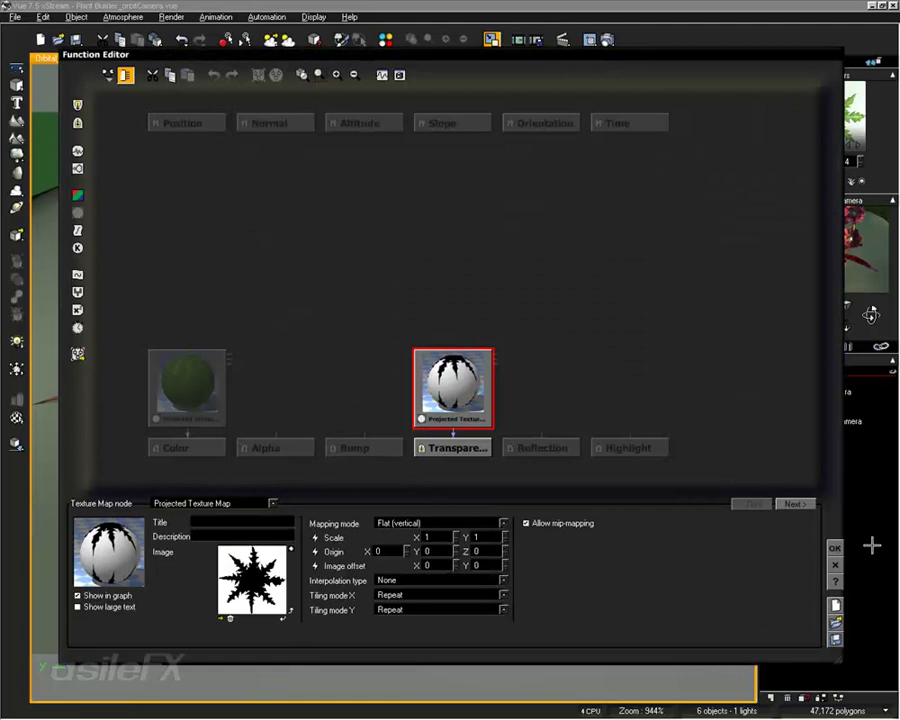
{"action": "left_click", "coordinate": [834, 548]}
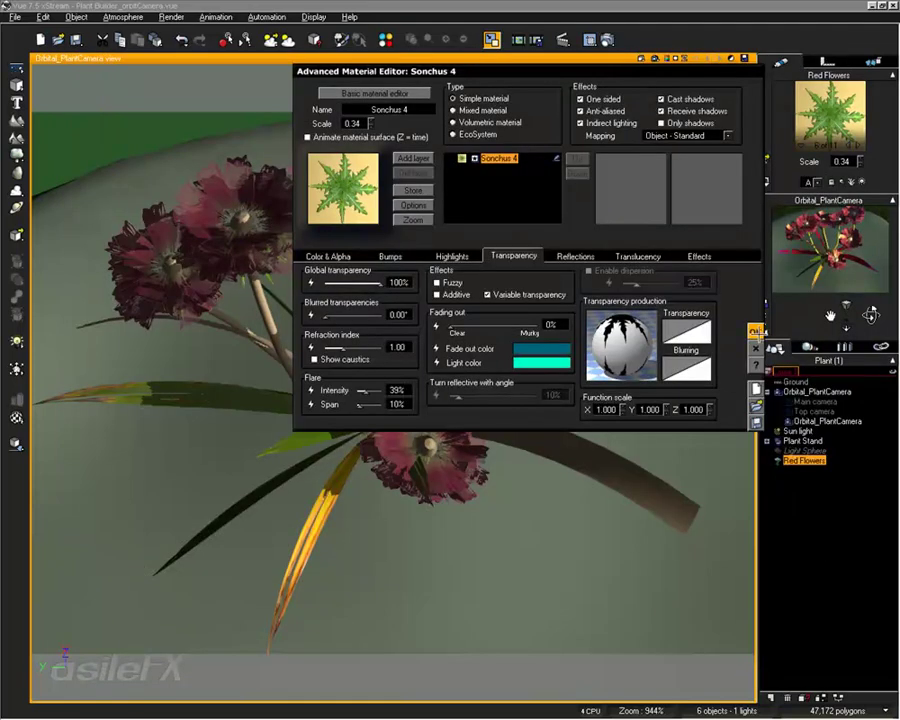
{"action": "key", "text": "Return"}
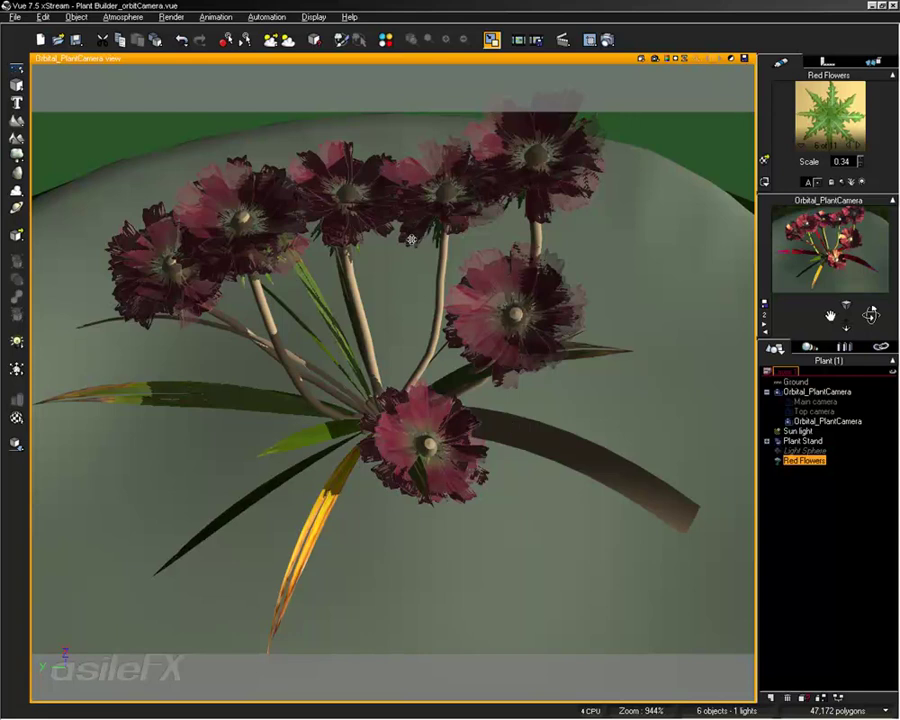
Delete the Red Flowers plant and add the Primrose12 plant from the Flowers collection
{"action": "key", "text": "Delete"}
{"action": "left_click", "coordinate": [16, 154]}
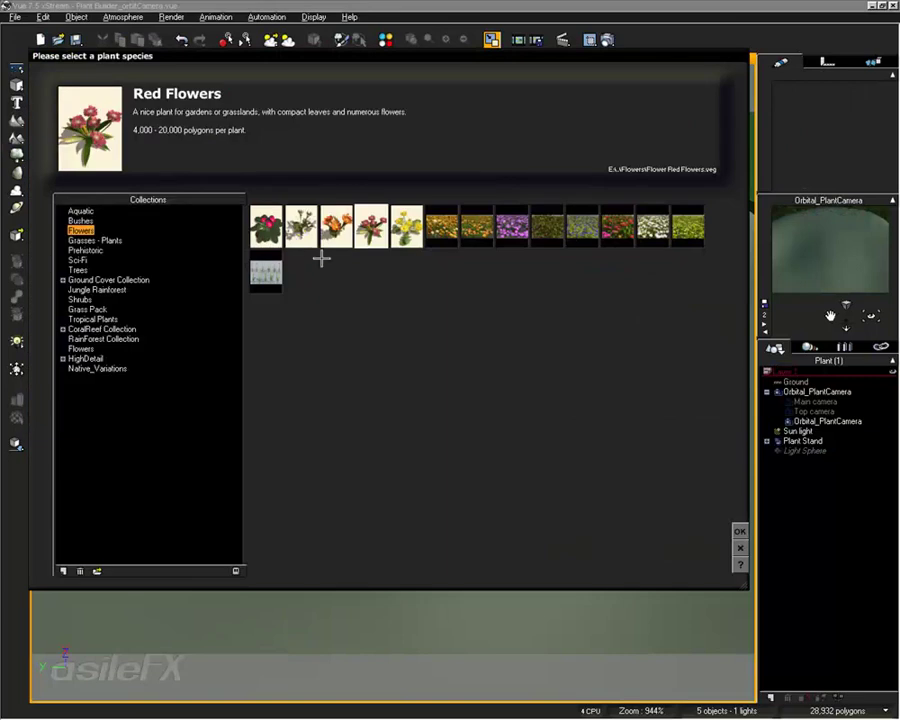
{"action": "left_click", "coordinate": [266, 226]}
{"action": "left_click", "coordinate": [740, 531]}
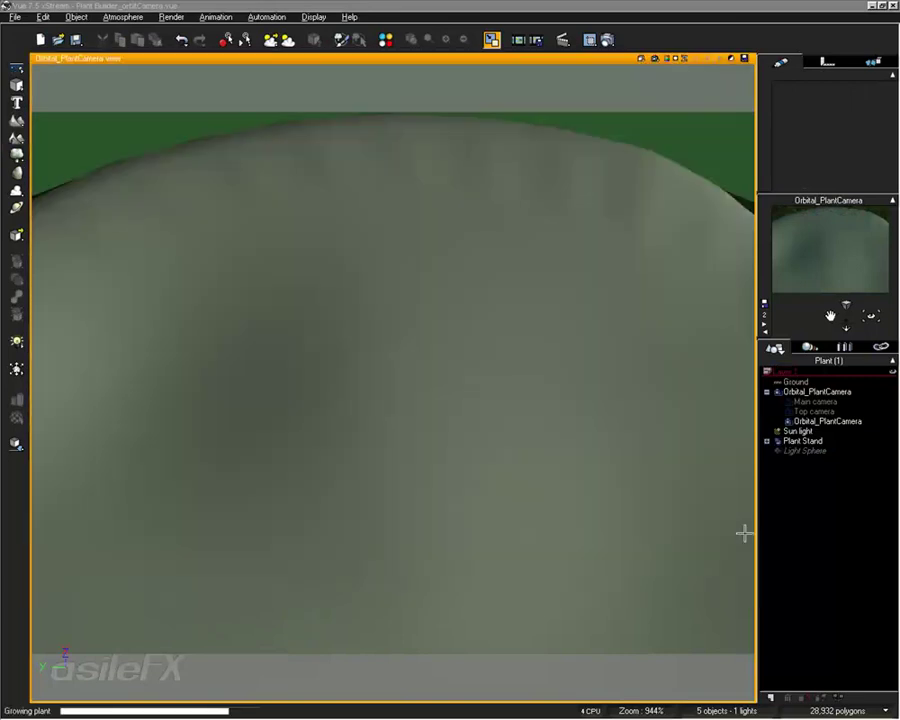
Open the primrose in the Plant Editor, check the materials of its empty leaf and petal subsets, and close the editor
{"action": "right_click", "coordinate": [487, 314]}
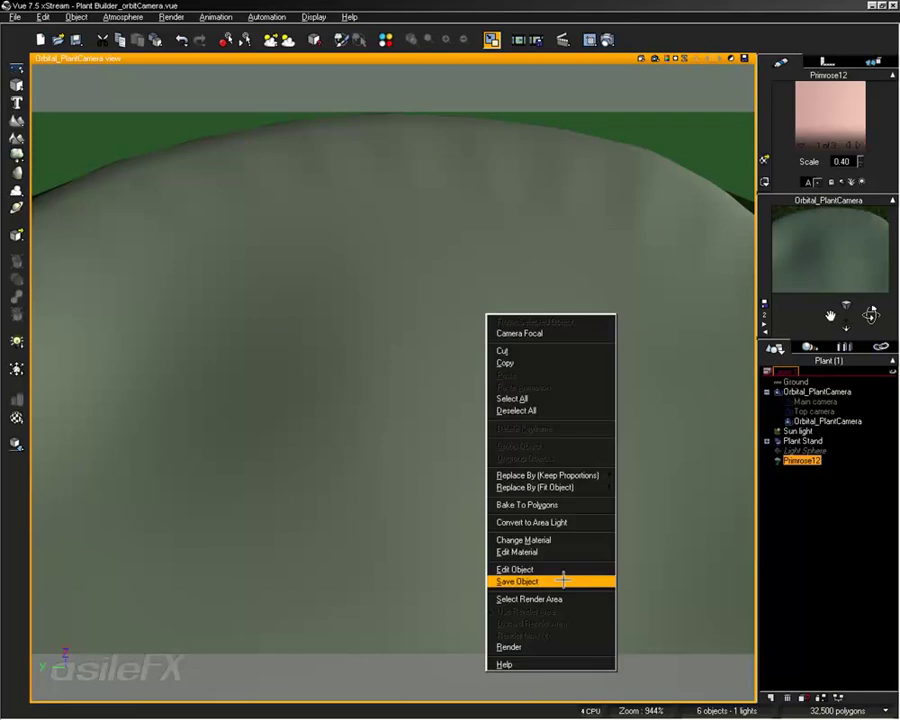
{"action": "left_click", "coordinate": [563, 571]}
{"action": "left_click", "coordinate": [553, 204]}
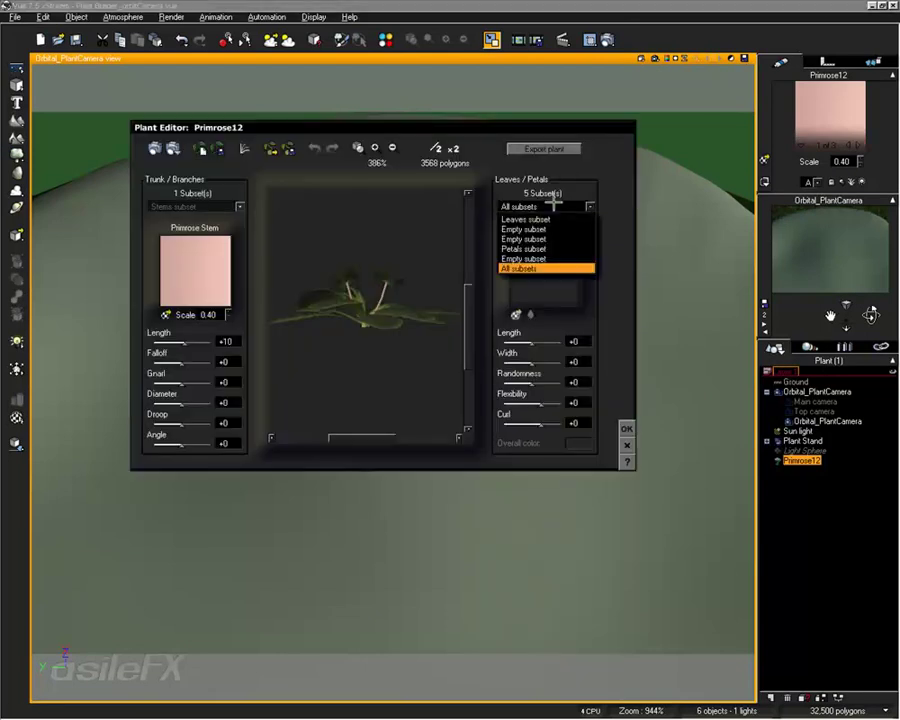
{"action": "left_click", "coordinate": [558, 228]}
{"action": "left_click", "coordinate": [560, 205]}
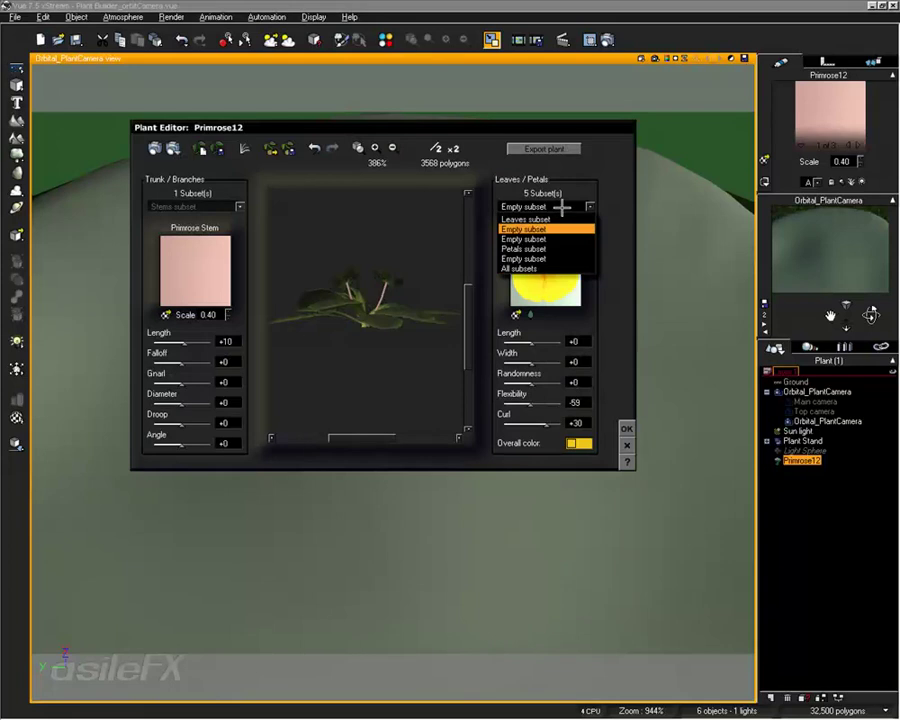
{"action": "left_click", "coordinate": [569, 240]}
{"action": "left_click", "coordinate": [568, 205]}
{"action": "left_click", "coordinate": [568, 256]}
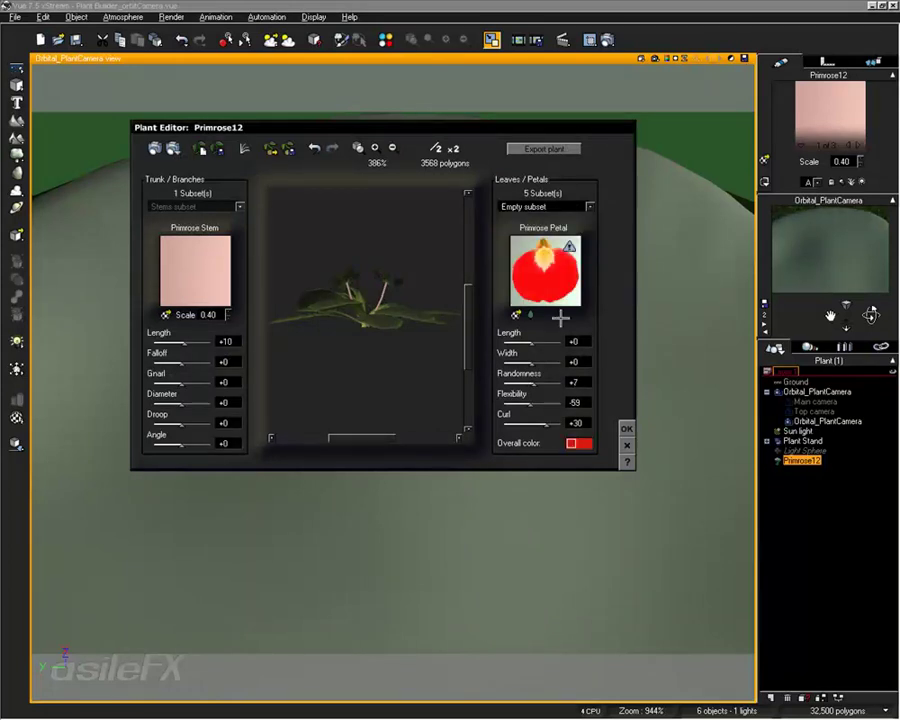
{"action": "left_click", "coordinate": [626, 443]}
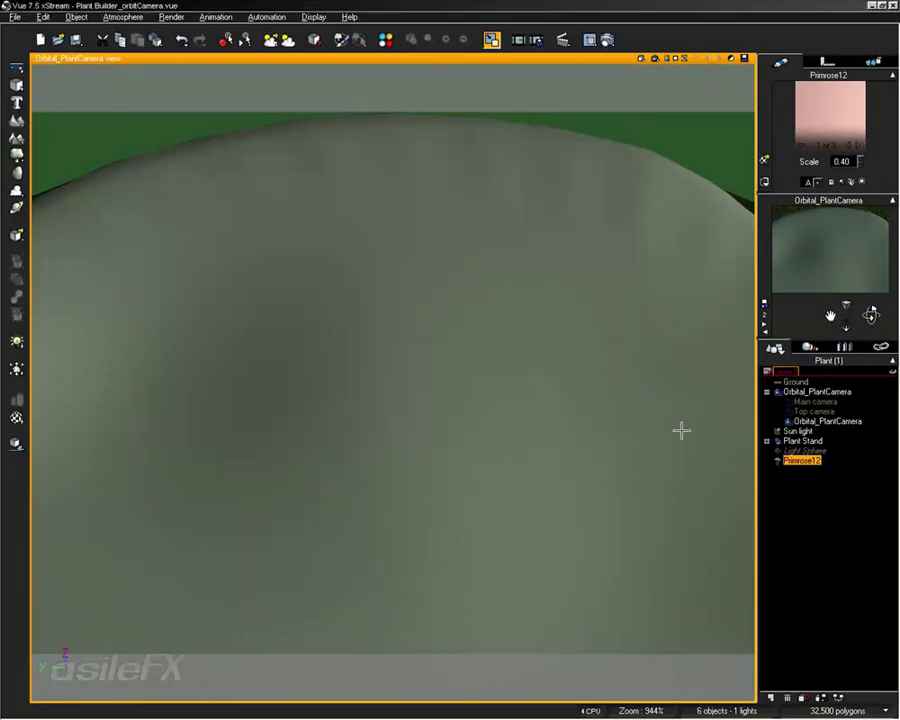
Delete the Primrose12 plant and add the Sorrel plant from the Grasses - Plants collection
{"action": "left_click", "coordinate": [803, 461]}
{"action": "key", "text": "Delete"}
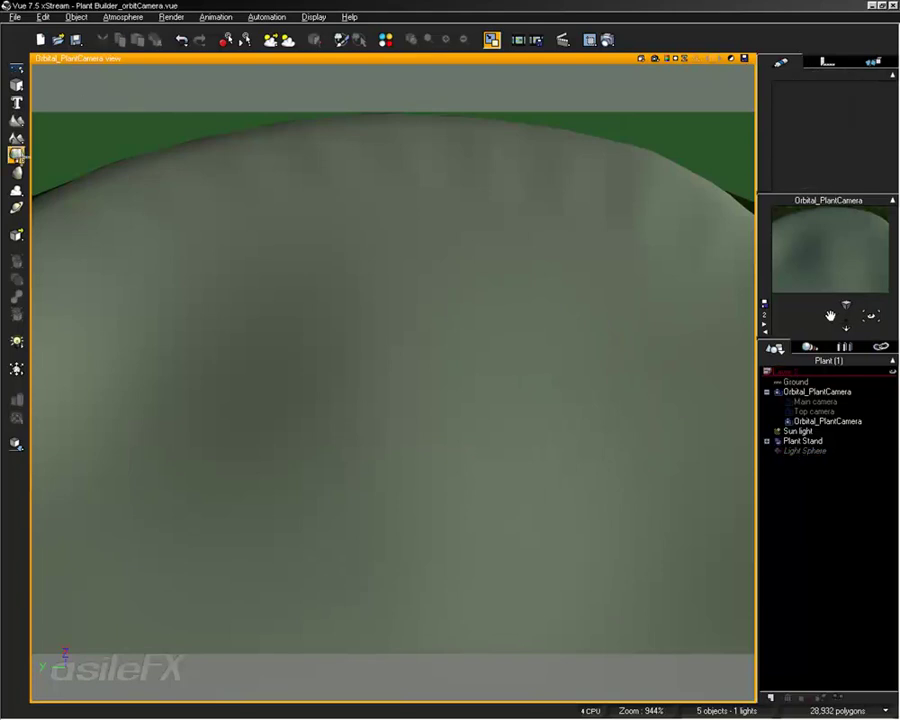
{"action": "left_click", "coordinate": [16, 153]}
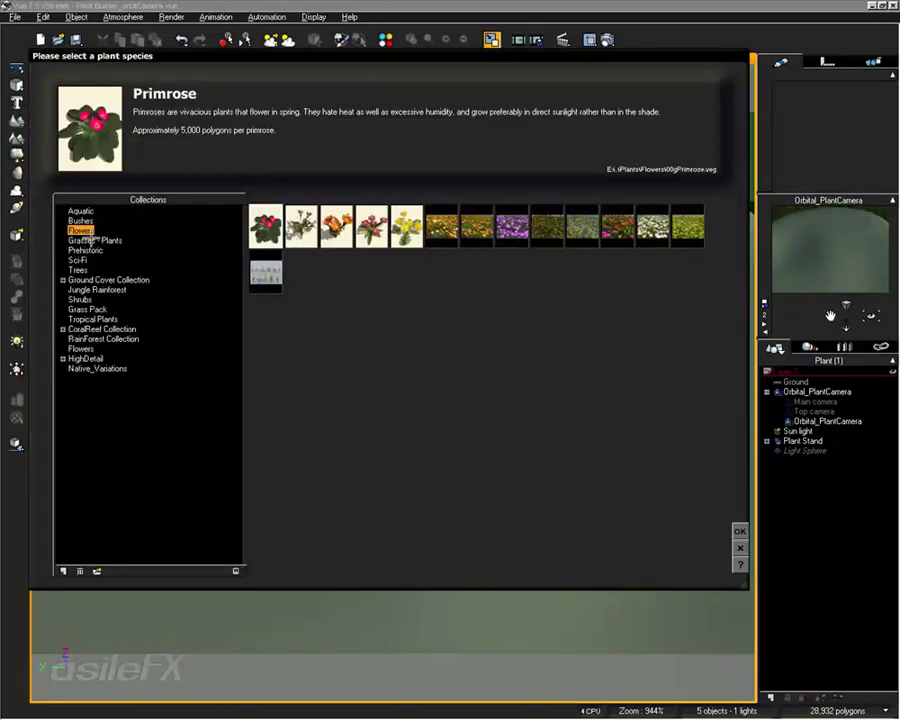
{"action": "left_click", "coordinate": [88, 249]}
{"action": "left_click", "coordinate": [93, 240]}
{"action": "left_click", "coordinate": [410, 223]}
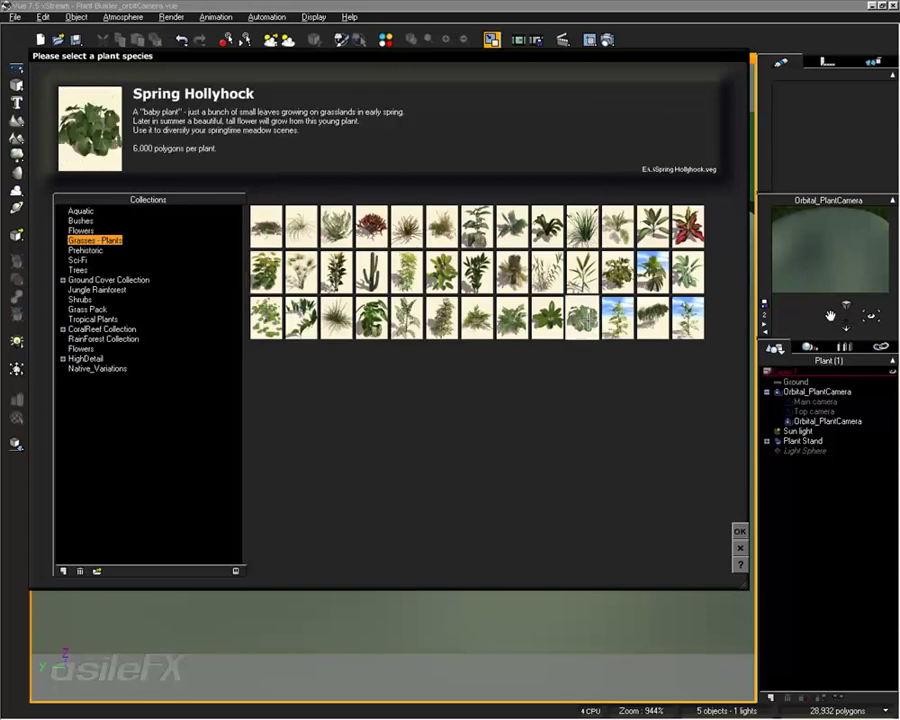
{"action": "left_click", "coordinate": [545, 317]}
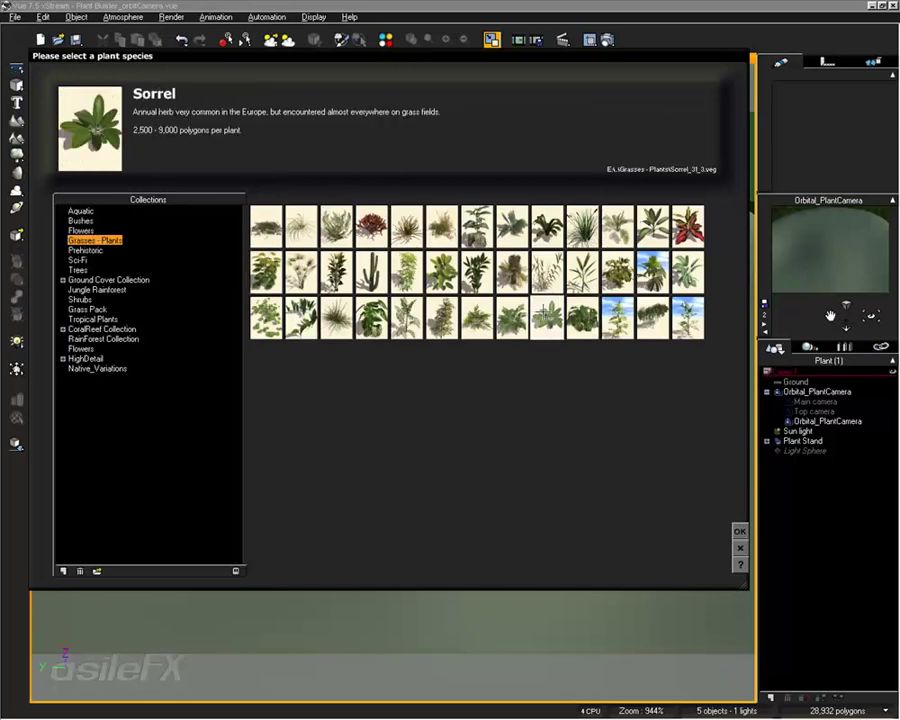
{"action": "double_click", "coordinate": [545, 317]}
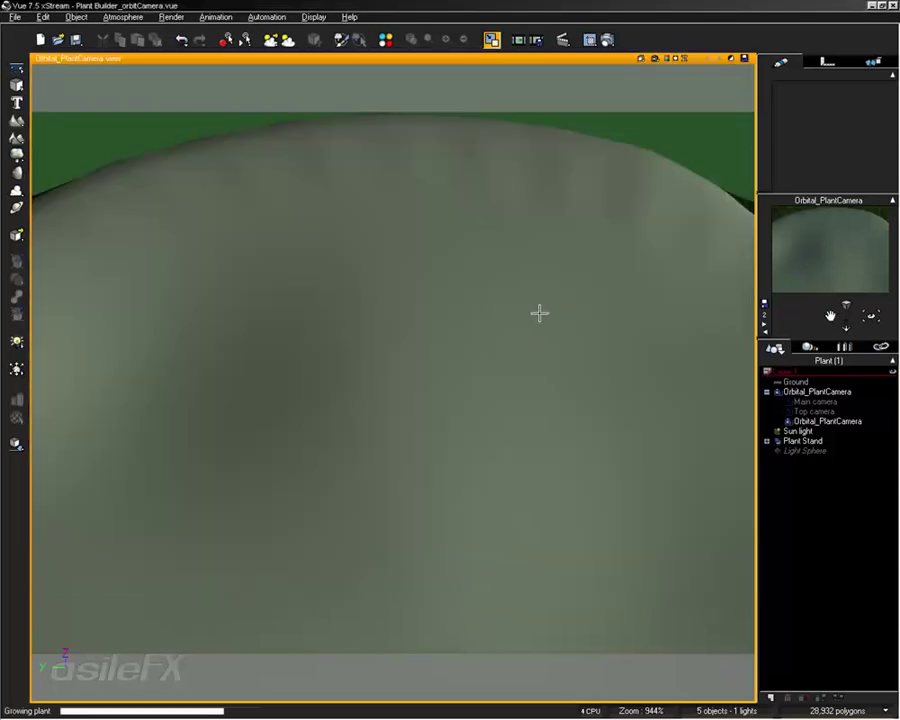
Open the sorrel in the Plant Editor, list its leaf and petal subsets and try to grow a new variation
{"action": "right_click", "coordinate": [443, 289]}
{"action": "left_click", "coordinate": [480, 540]}
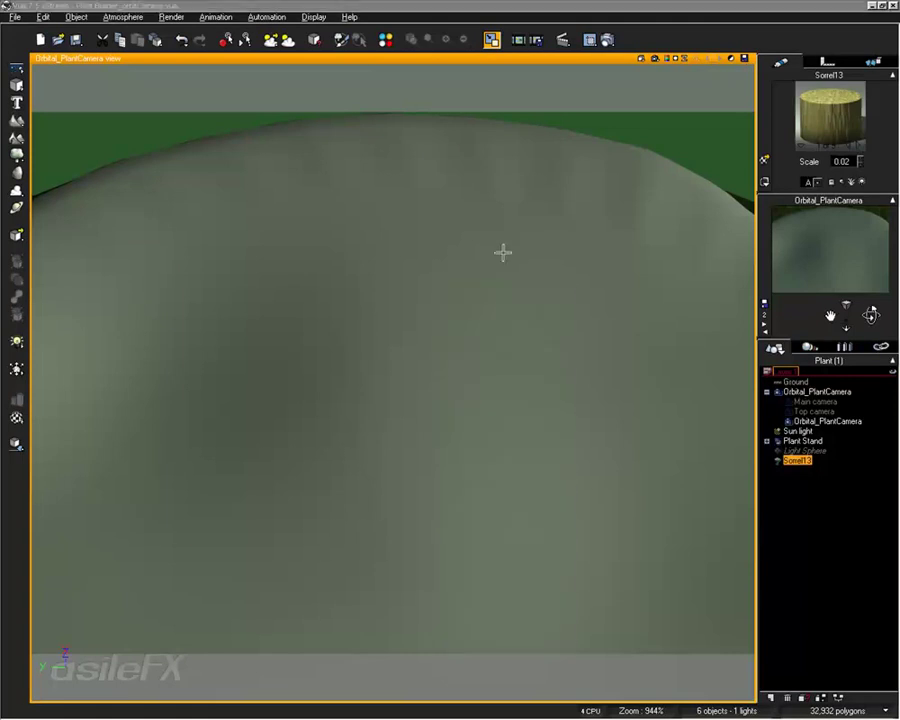
{"action": "left_click", "coordinate": [568, 202]}
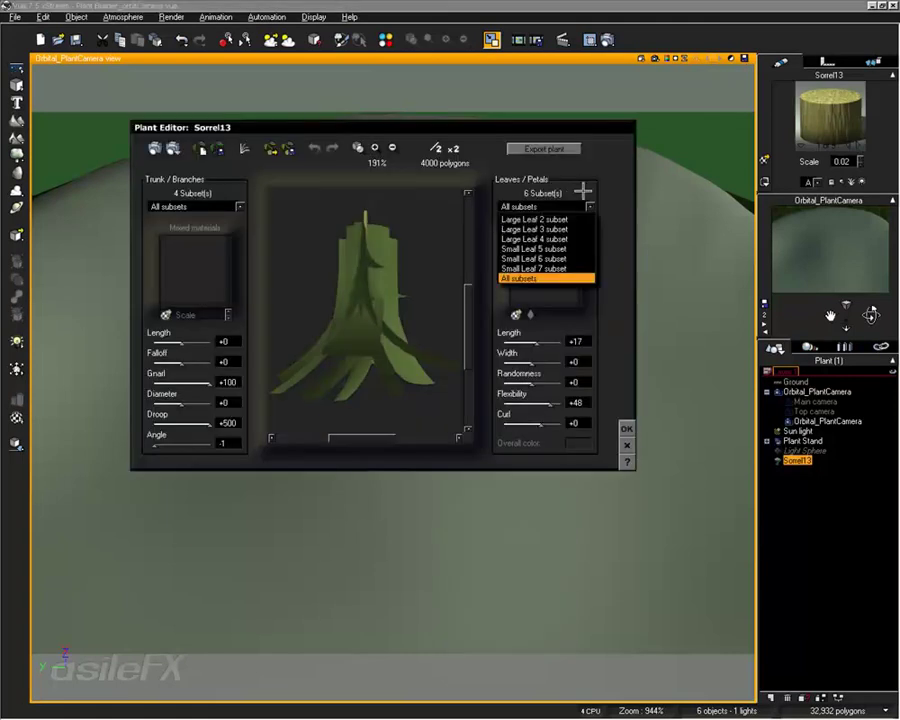
{"action": "left_click", "coordinate": [583, 193]}
{"action": "left_click", "coordinate": [200, 148]}
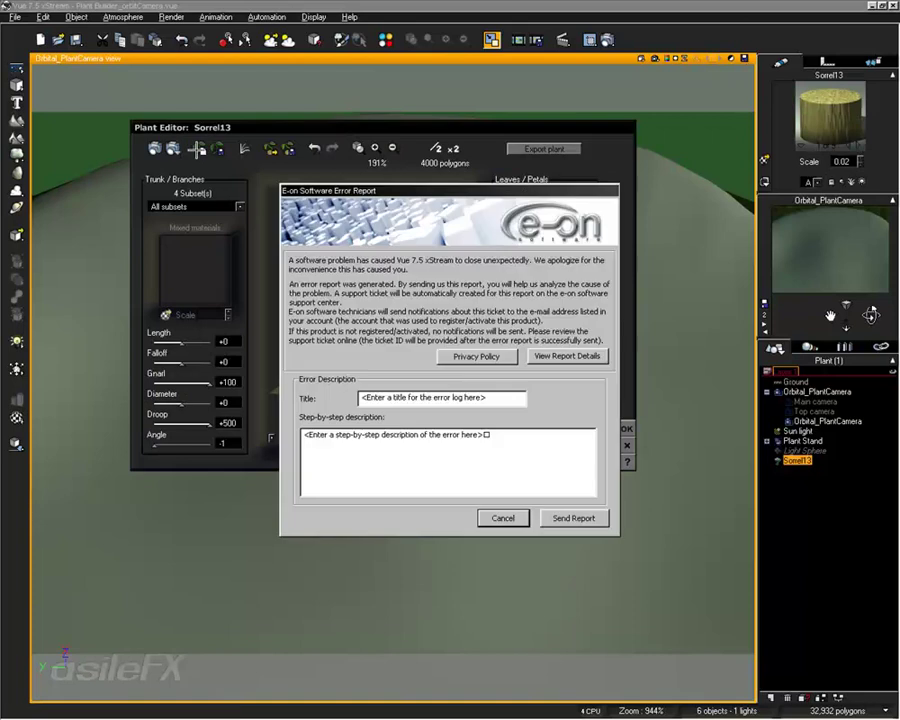
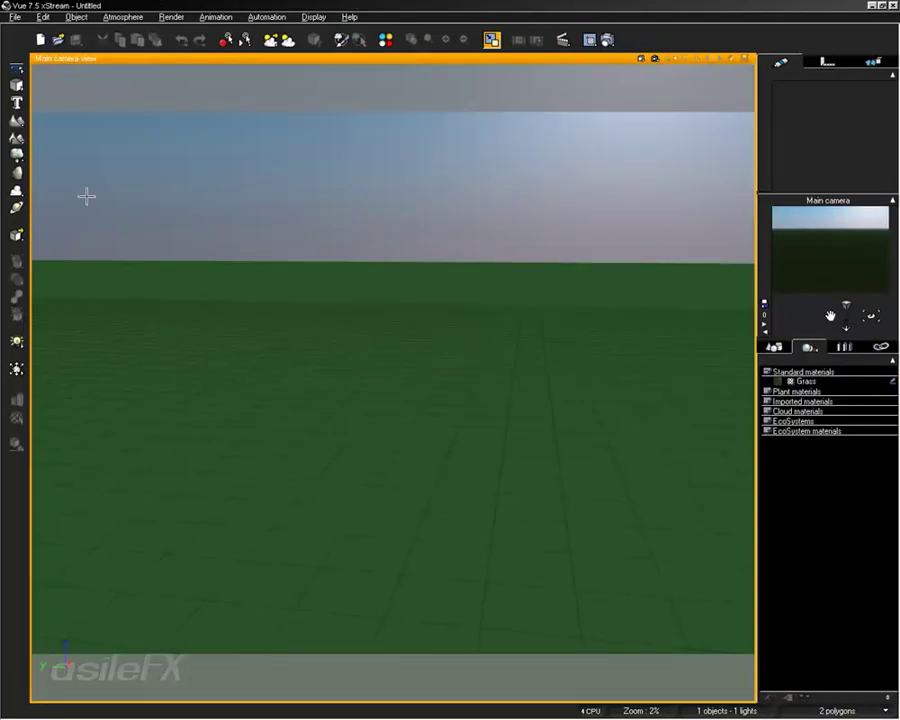
Add the Sorrel plant from the Grasses - Plants collection to the untitled scene
{"action": "left_click", "coordinate": [17, 155]}
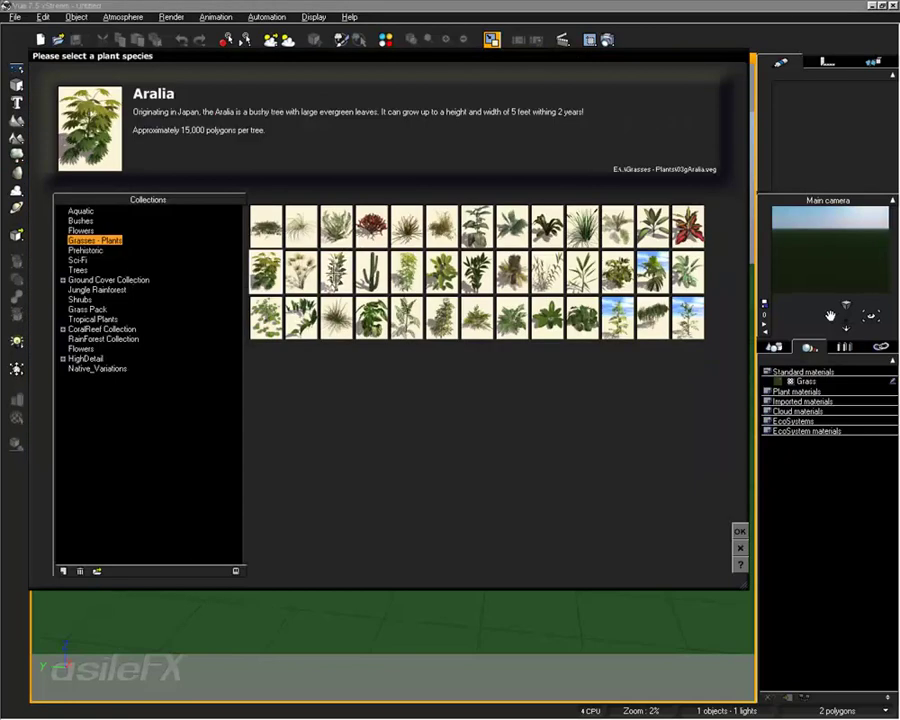
{"action": "left_click", "coordinate": [552, 325]}
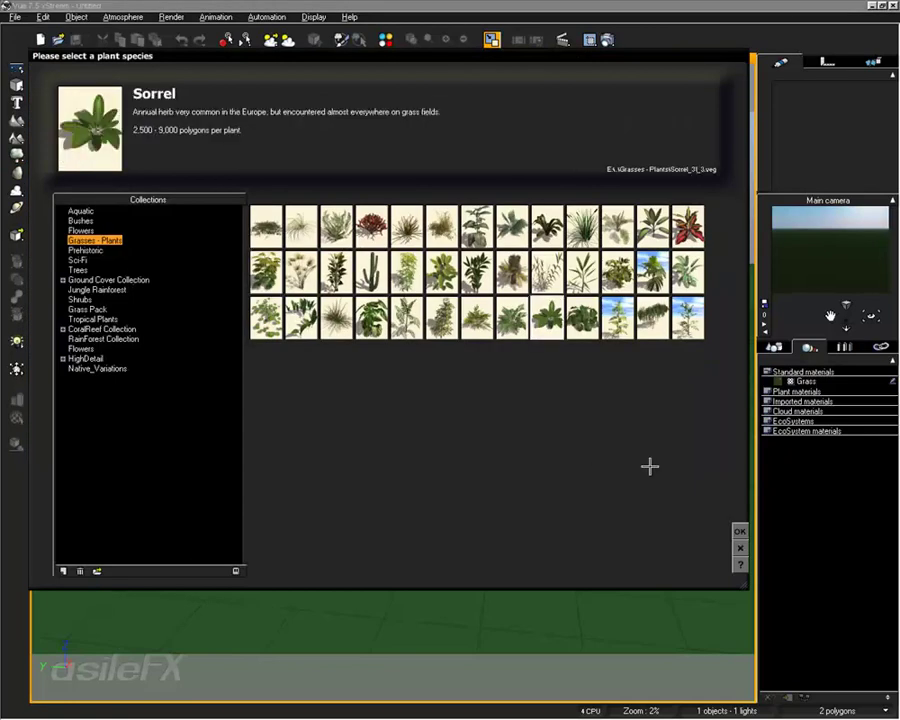
{"action": "left_click", "coordinate": [741, 531]}
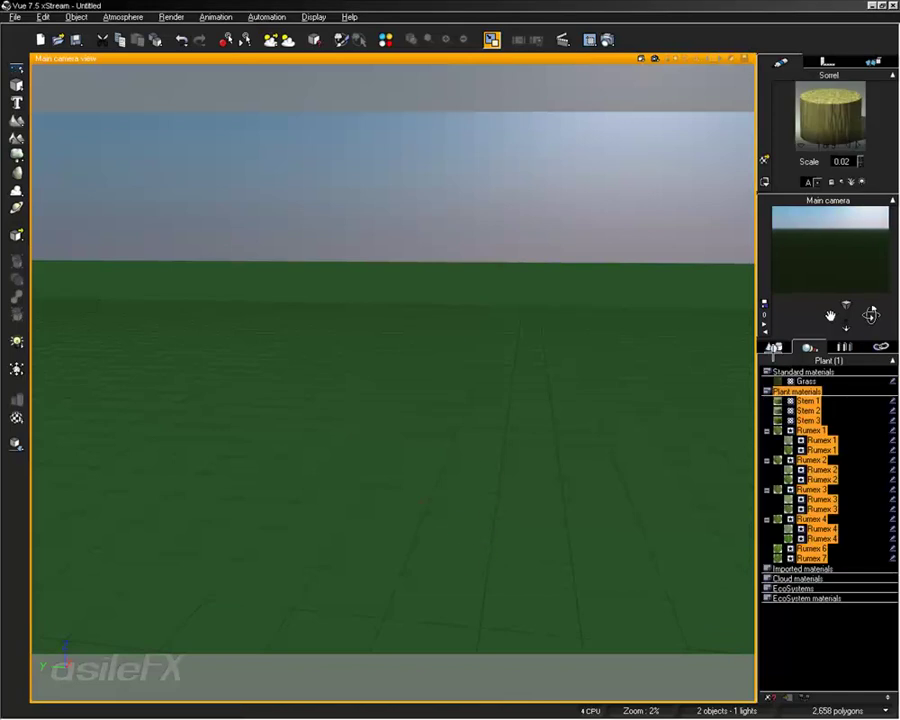
Move the sorrel to position X 0, Y 0, and frame it in the four-view layout
{"action": "right_click_drag", "start_coordinate": [504, 493], "coordinate": [617, 330]}
{"action": "scroll", "coordinate": [522, 304], "scroll_direction": "up", "scroll_amount": 5}
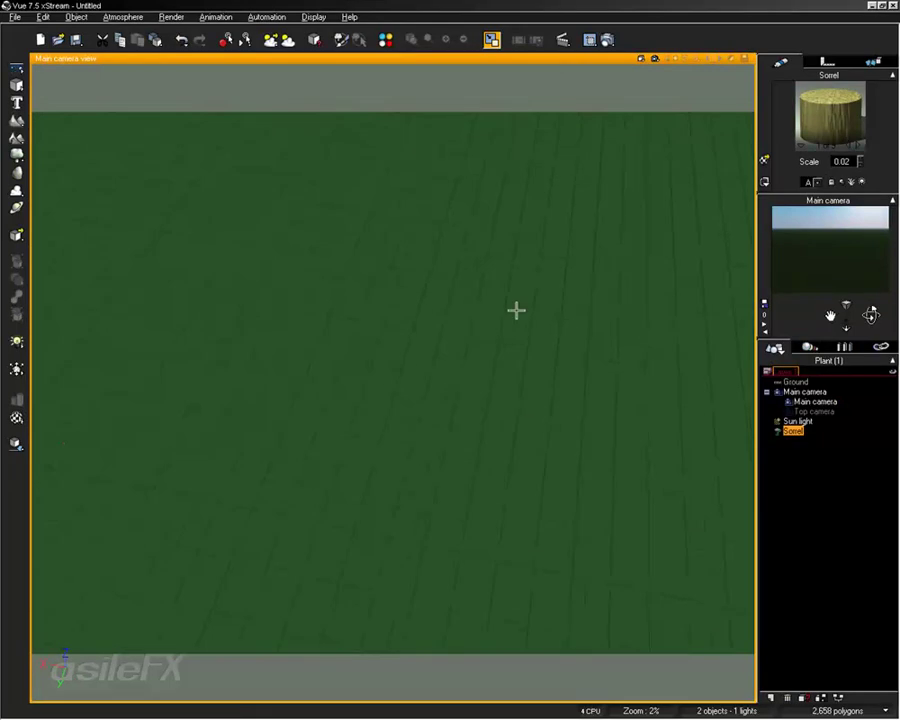
{"action": "left_click", "coordinate": [828, 62]}
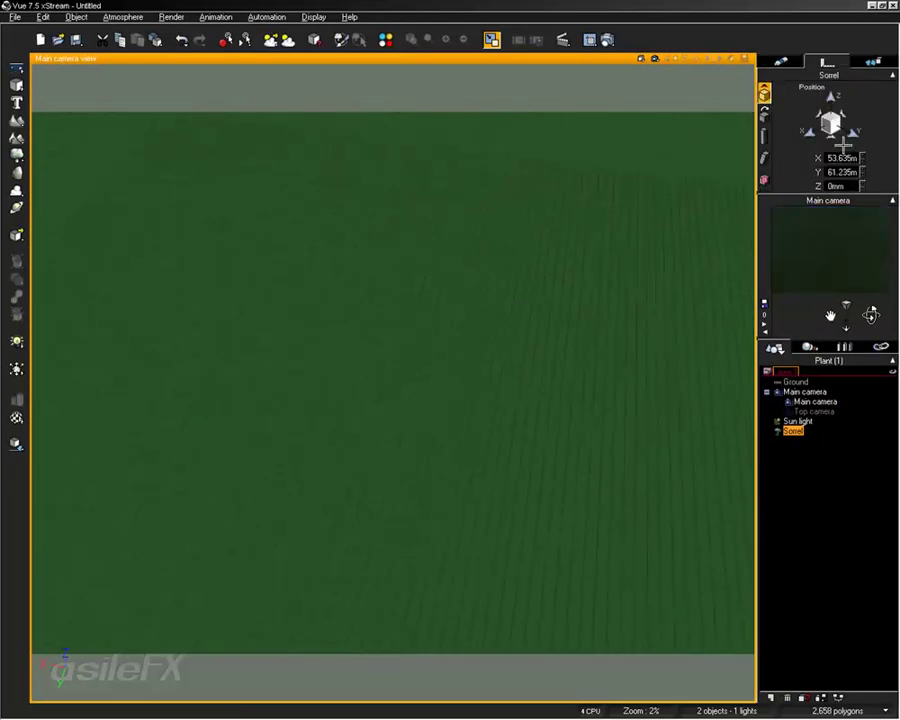
{"action": "left_click", "coordinate": [843, 158]}
{"action": "type", "text": "0"}
{"action": "key", "text": "Tab"}
{"action": "type", "text": "0"}
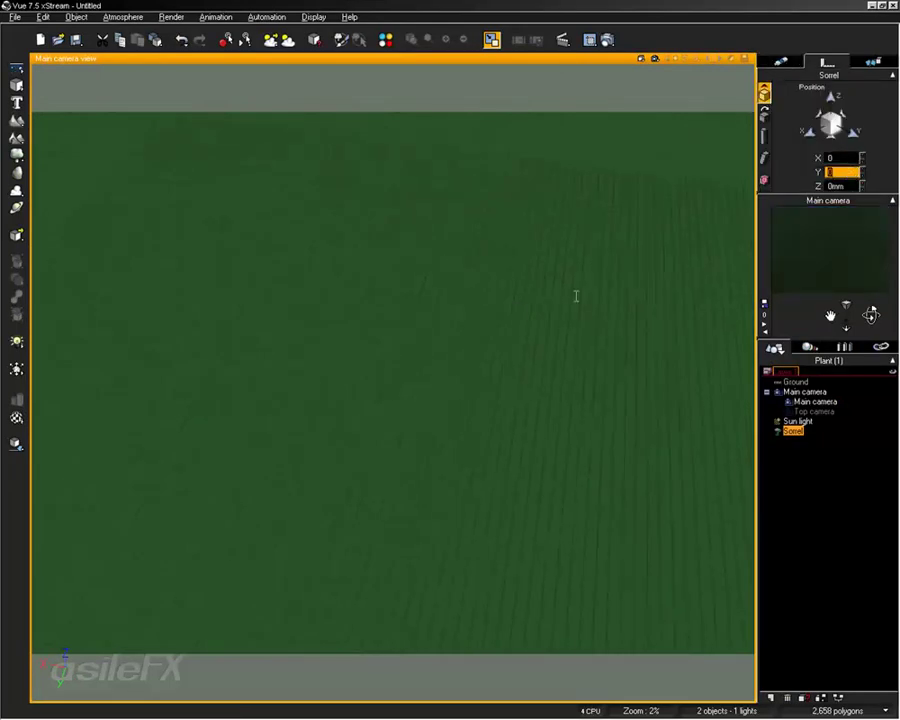
{"action": "key", "text": "Return"}
{"action": "left_click", "coordinate": [491, 39]}
{"action": "left_click", "coordinate": [243, 227]}
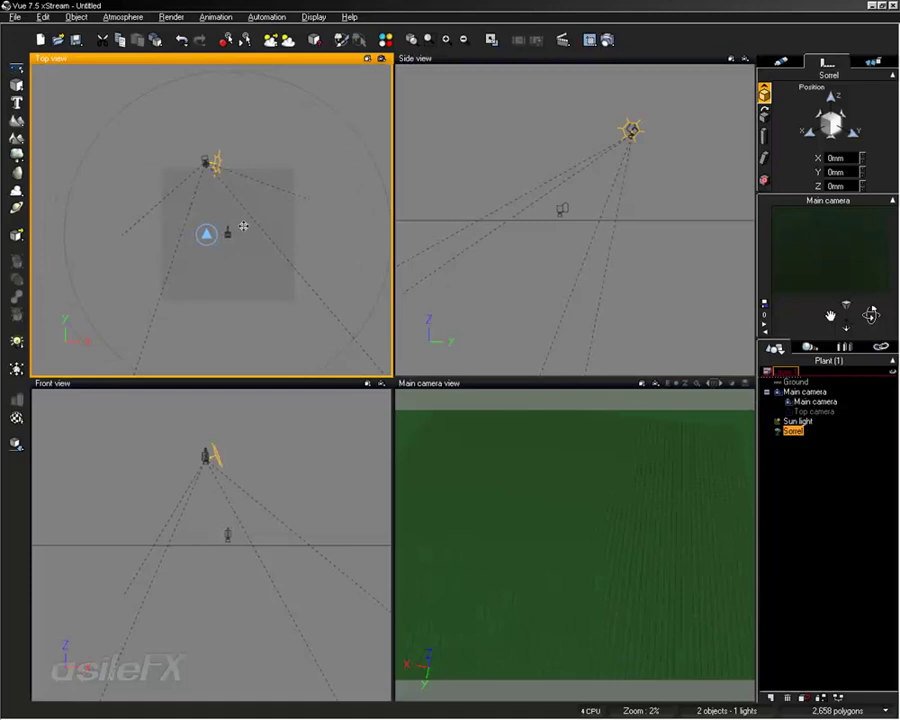
{"action": "key", "text": "ctrl+f"}
Open the sorrel in the Plant Editor, view it from several angles and grow new variations of it
{"action": "right_click", "coordinate": [601, 211]}
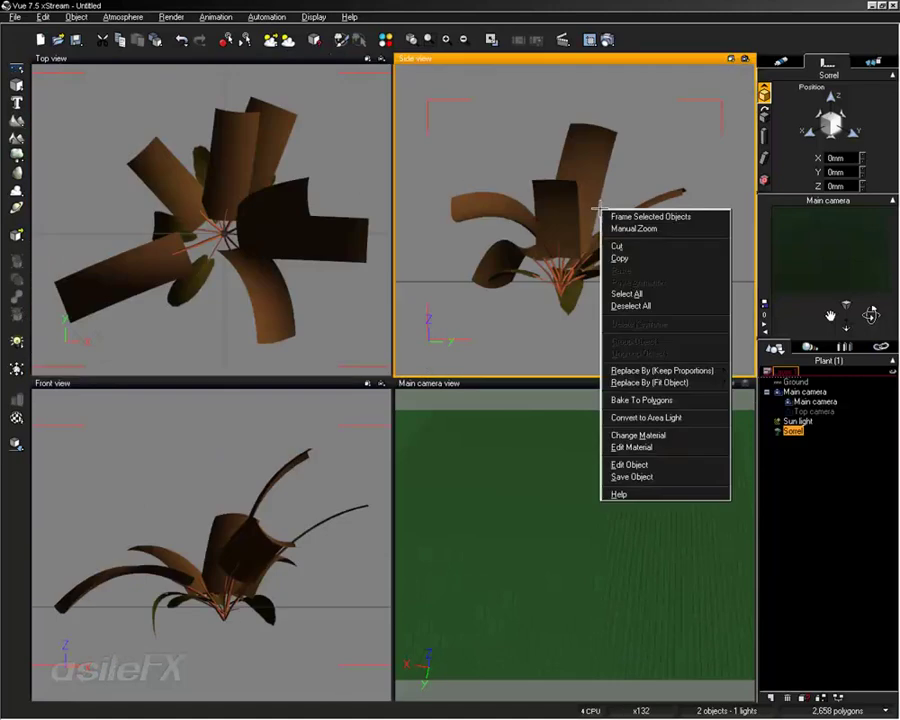
{"action": "left_click", "coordinate": [653, 469]}
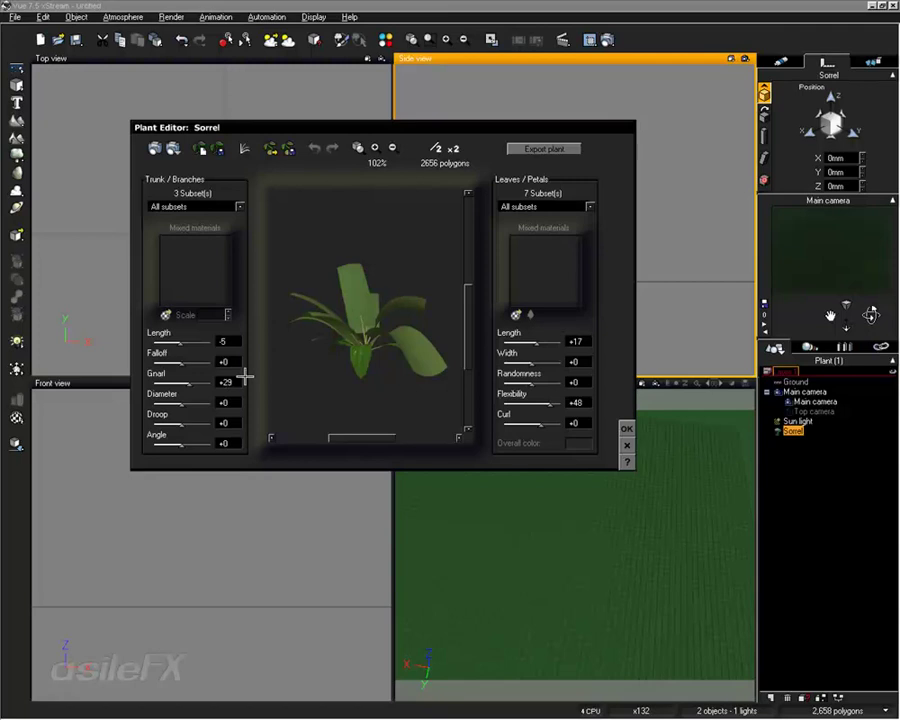
{"action": "left_click_drag", "start_coordinate": [290, 345], "coordinate": [358, 323]}
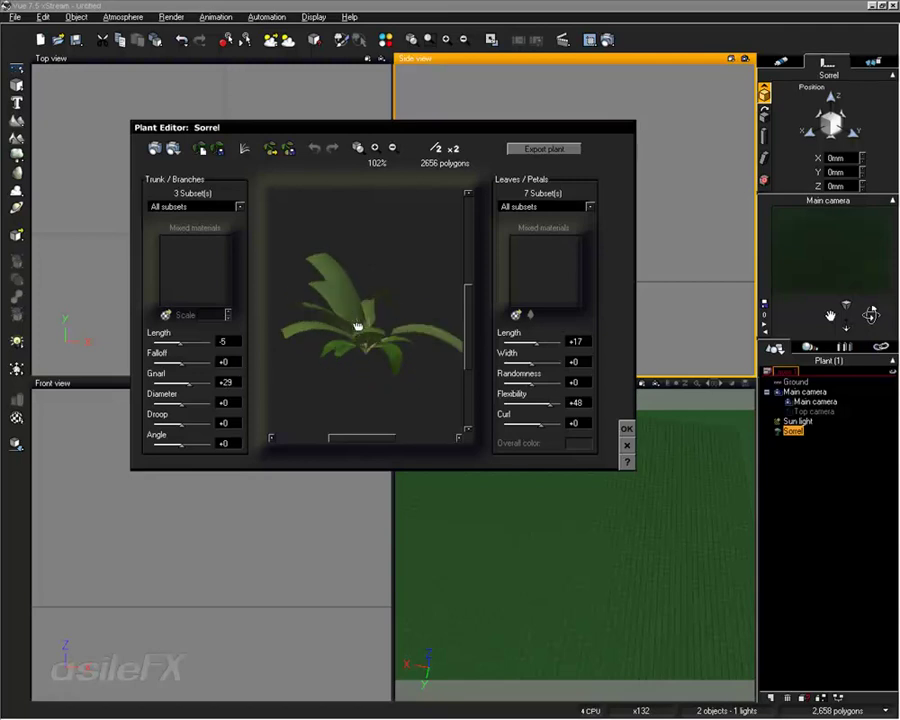
{"action": "left_click_drag", "start_coordinate": [363, 275], "coordinate": [352, 346]}
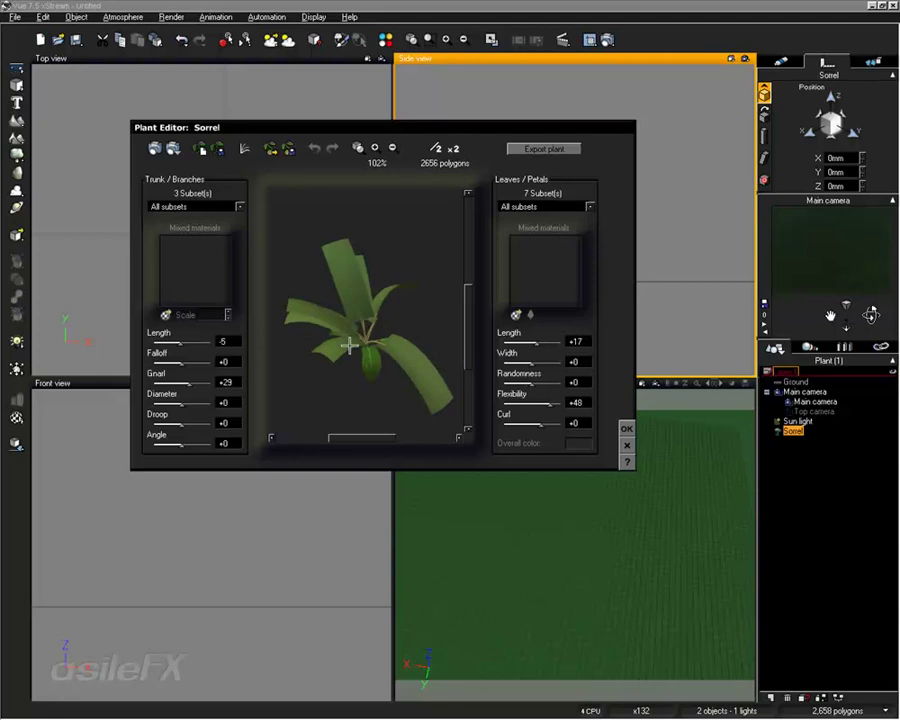
{"action": "left_click", "coordinate": [200, 148]}
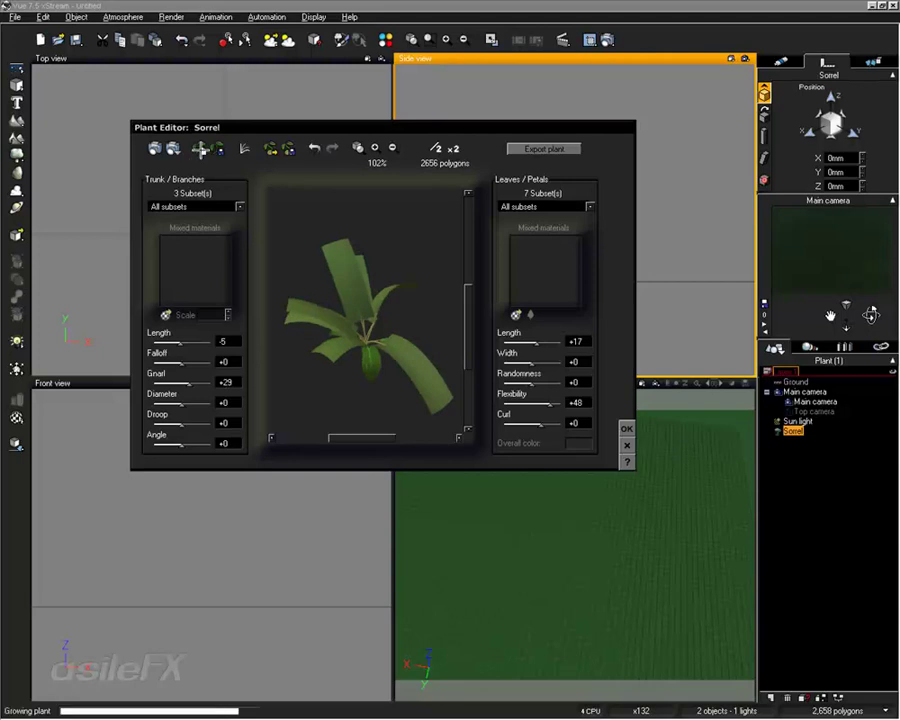
{"action": "left_click", "coordinate": [200, 148]}
Select the Large Leaf 2 subset among the leaves and petals and grow several more variations of the sorrel
{"action": "left_click", "coordinate": [542, 205]}
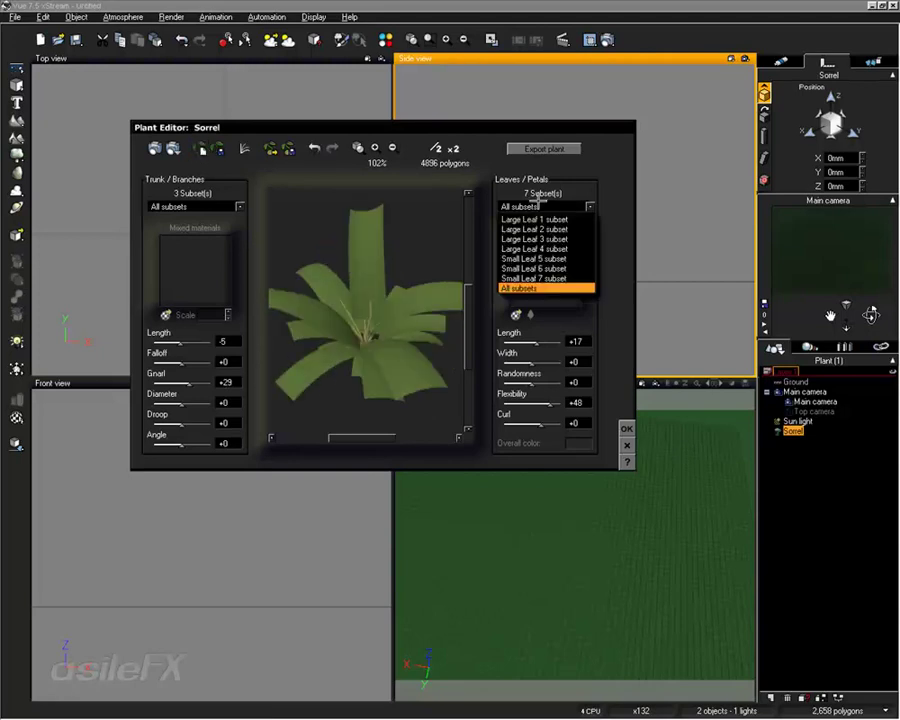
{"action": "left_click", "coordinate": [539, 210]}
{"action": "left_click", "coordinate": [542, 207]}
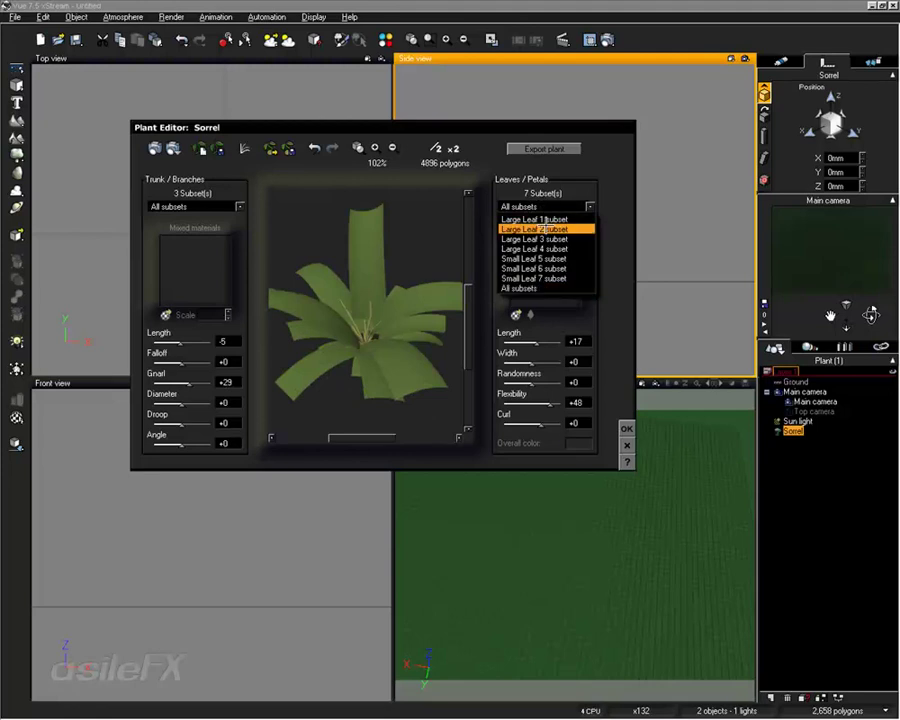
{"action": "left_click", "coordinate": [542, 227]}
{"action": "left_click", "coordinate": [200, 148]}
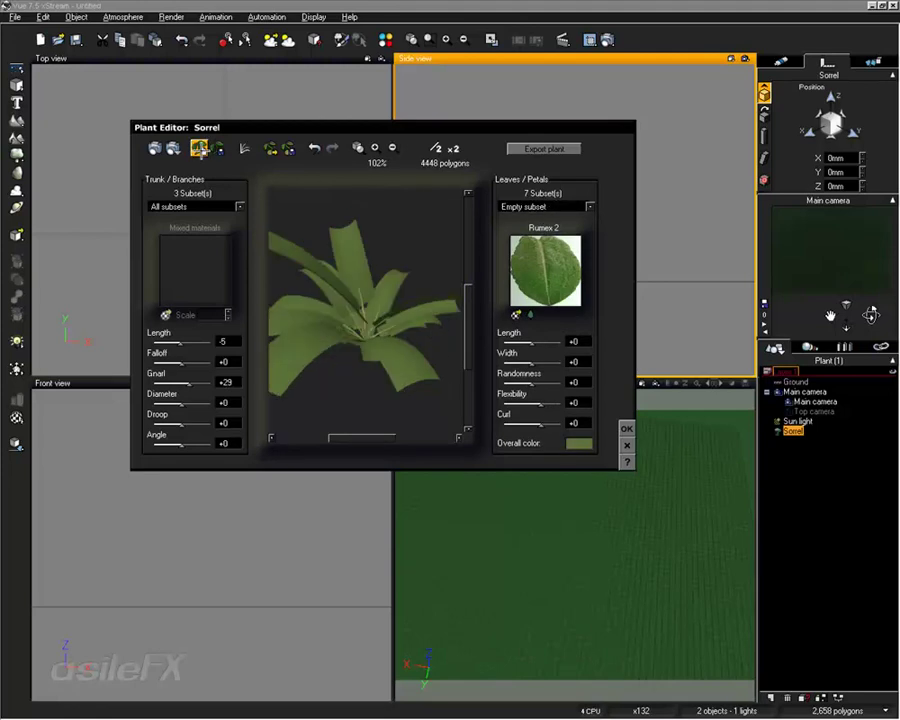
{"action": "left_click", "coordinate": [200, 148]}
{"action": "left_click", "coordinate": [200, 148]}
{"action": "left_click", "coordinate": [200, 148]}
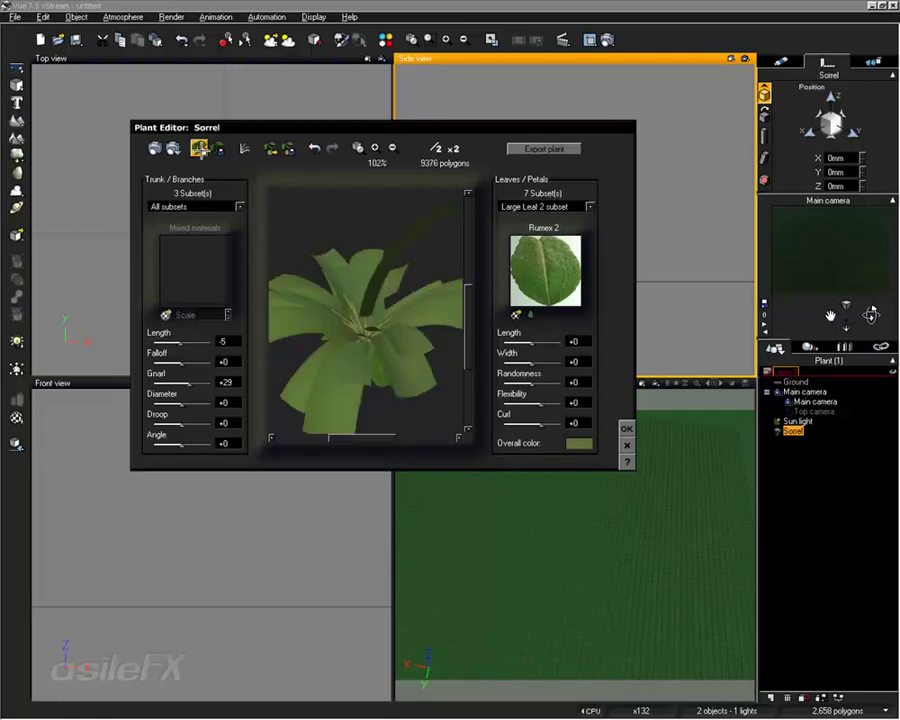
{"action": "left_click", "coordinate": [200, 148]}
Open the Rumex 2 material, examine the two materials it mixes, and close the material editor
{"action": "double_click", "coordinate": [406, 243]}
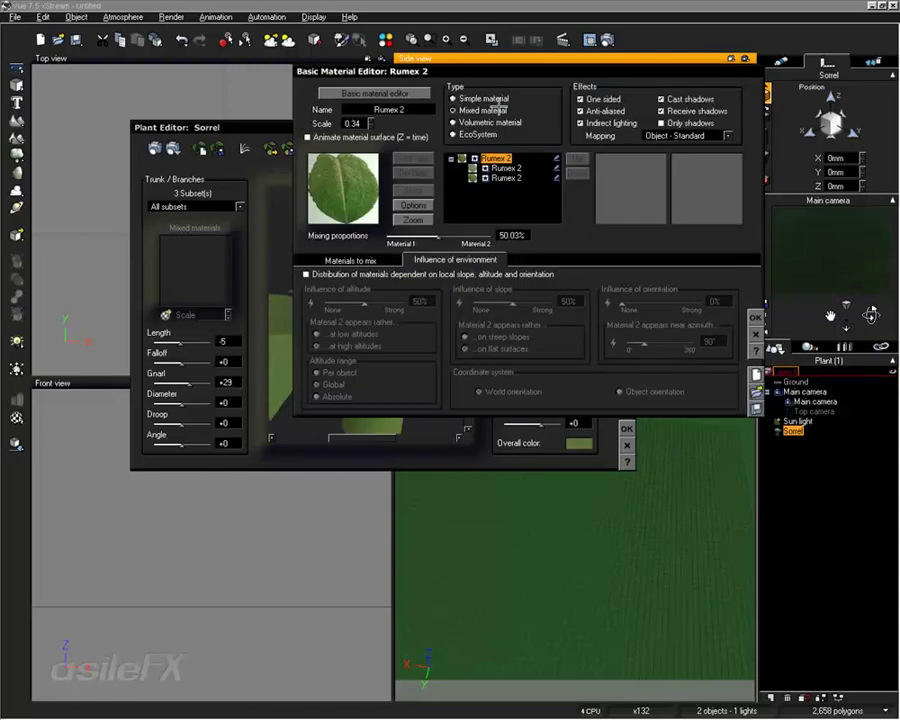
{"action": "left_click", "coordinate": [352, 260]}
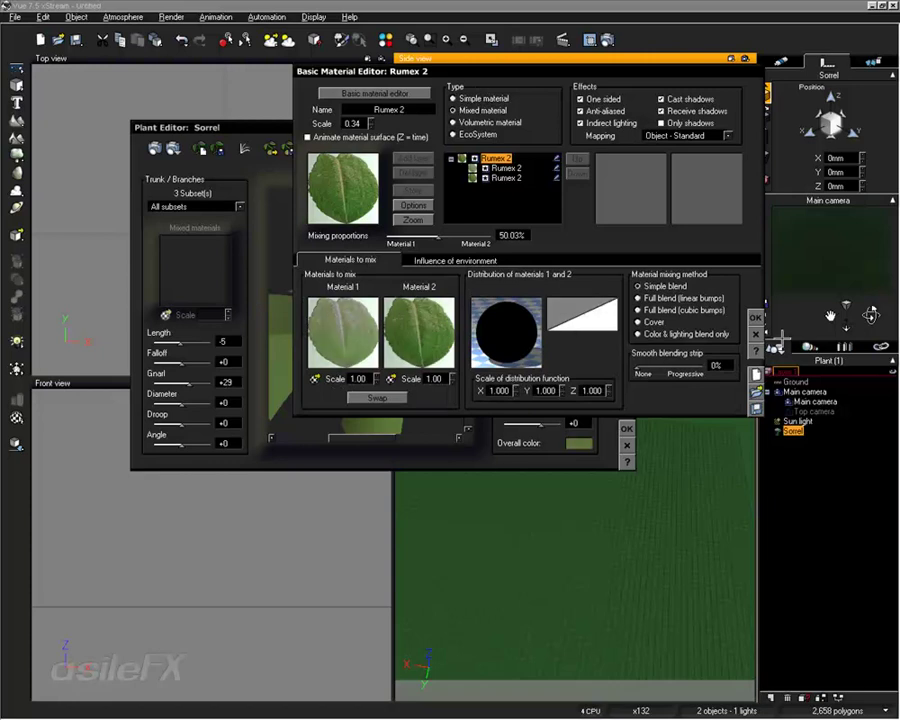
{"action": "key", "text": "Return"}
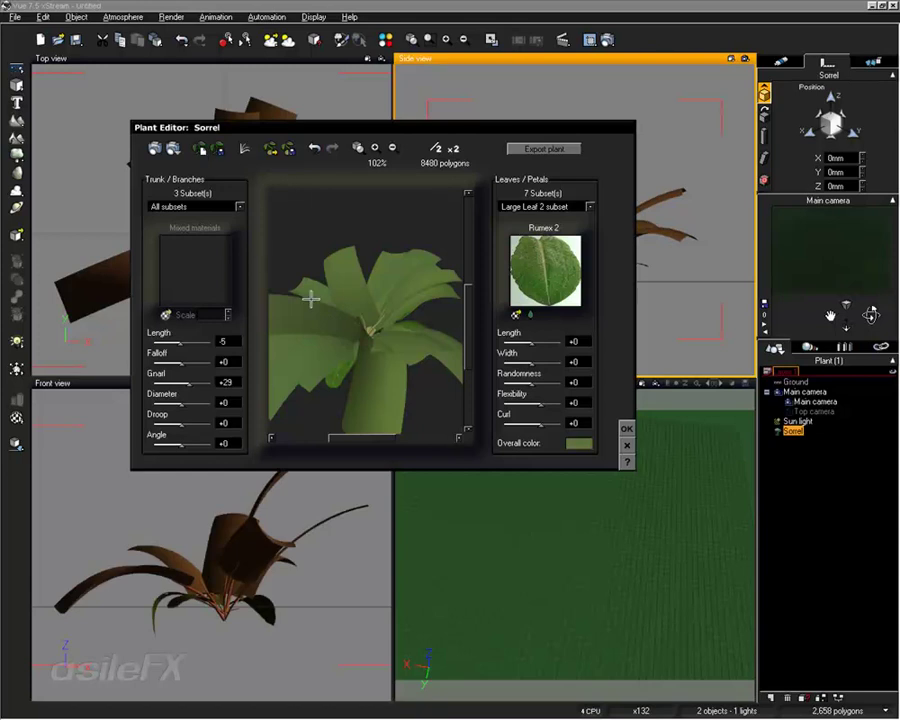
Inspect the sorrel's leaves from several angles and review the list of leaf and petal subsets
{"action": "left_click_drag", "start_coordinate": [311, 298], "coordinate": [375, 301]}
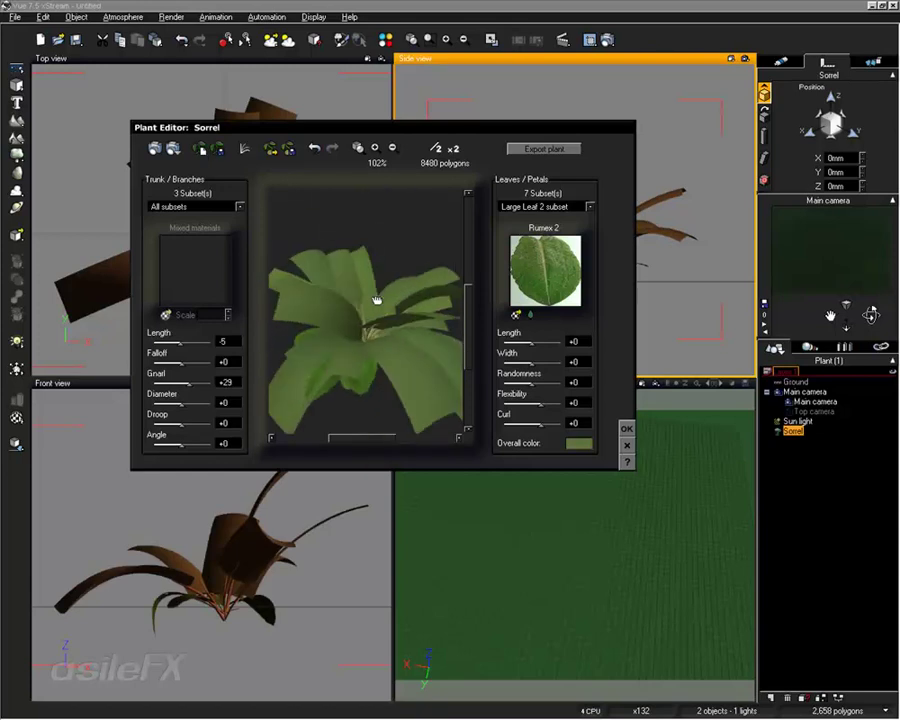
{"action": "left_click", "coordinate": [551, 207]}
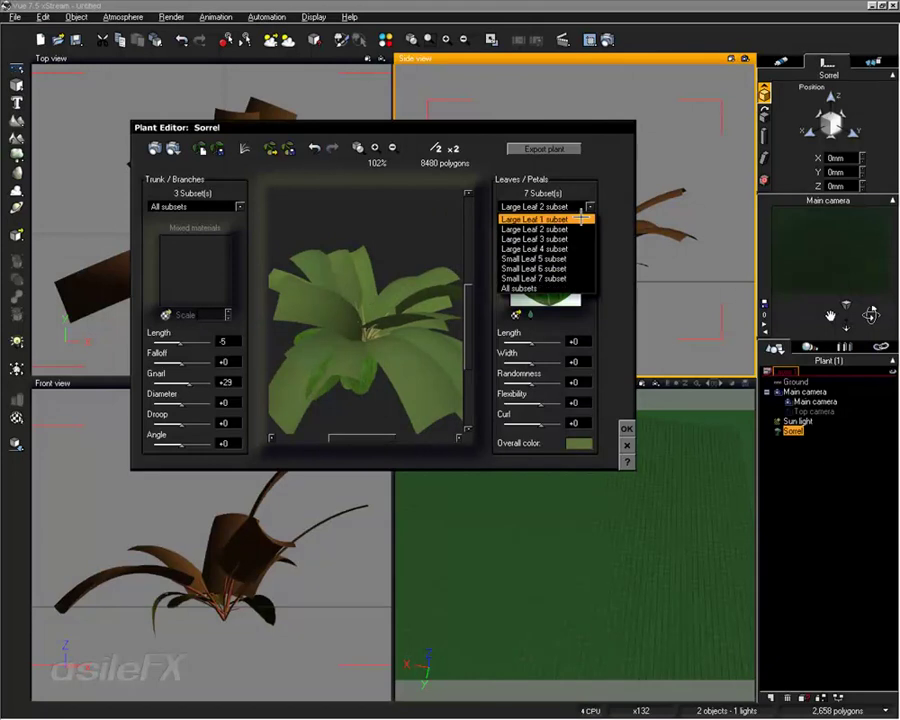
{"action": "left_click", "coordinate": [595, 185]}
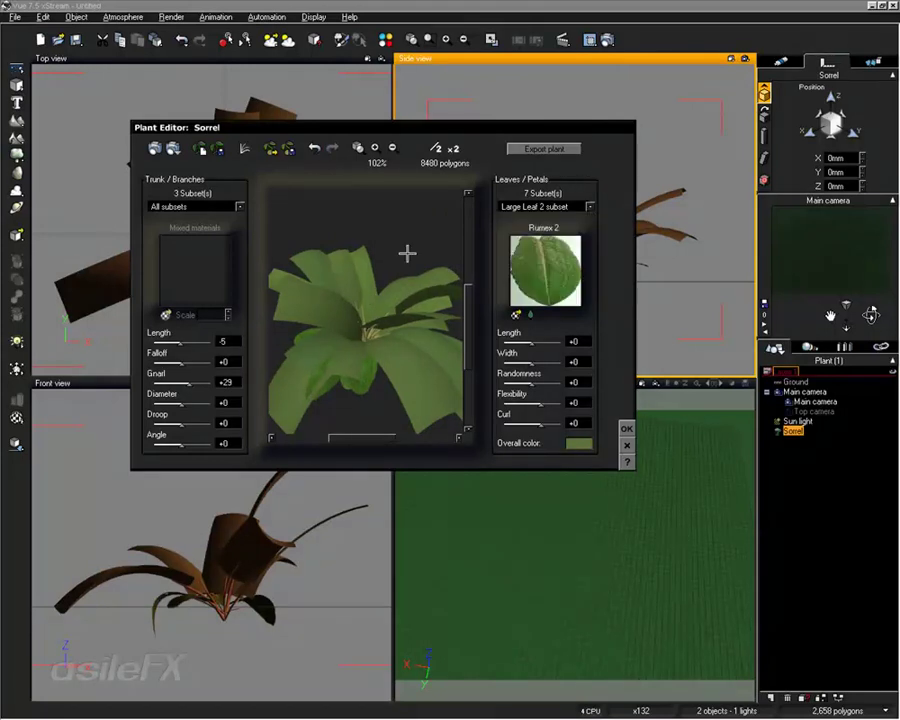
{"action": "left_click_drag", "start_coordinate": [407, 254], "coordinate": [404, 273]}
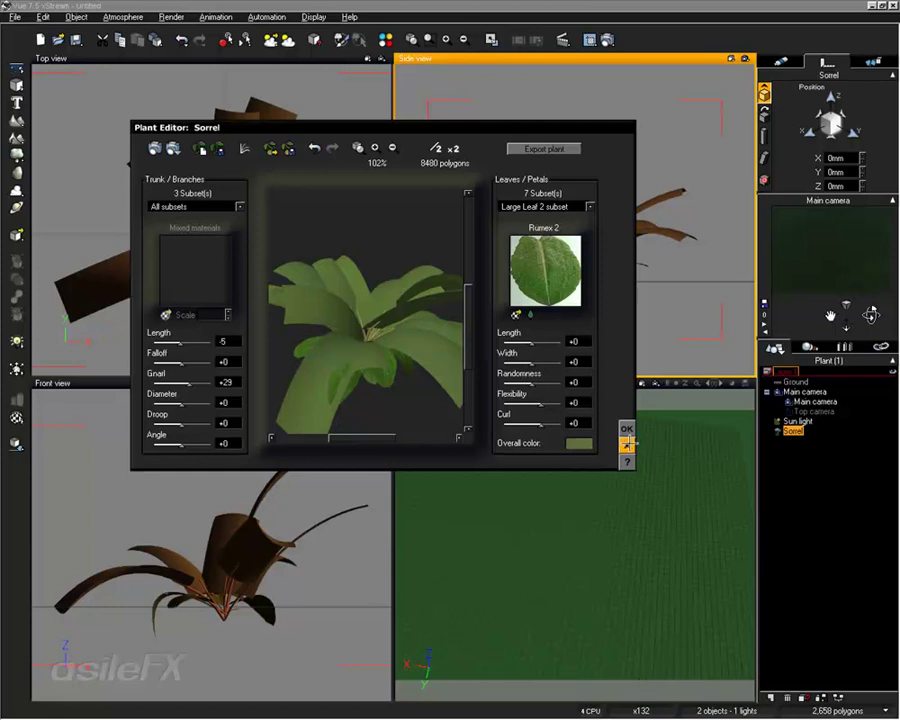
Compare the trunk and branch subsets by showing Large Central Stems and Small Leaves Stems with their materials
{"action": "left_click_drag", "start_coordinate": [305, 279], "coordinate": [389, 335]}
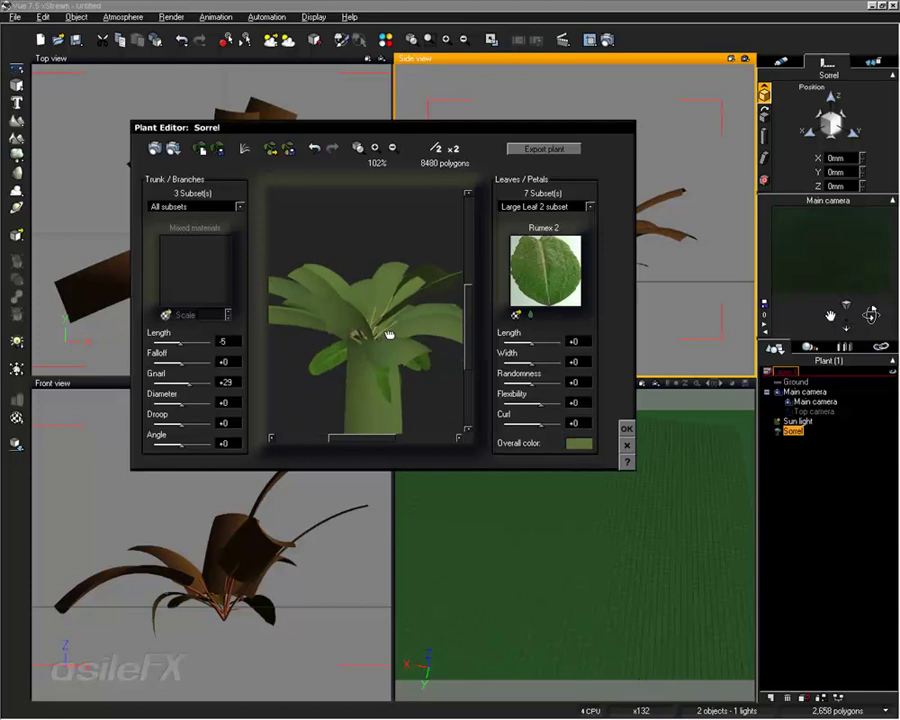
{"action": "left_click", "coordinate": [240, 206]}
{"action": "left_click", "coordinate": [195, 219]}
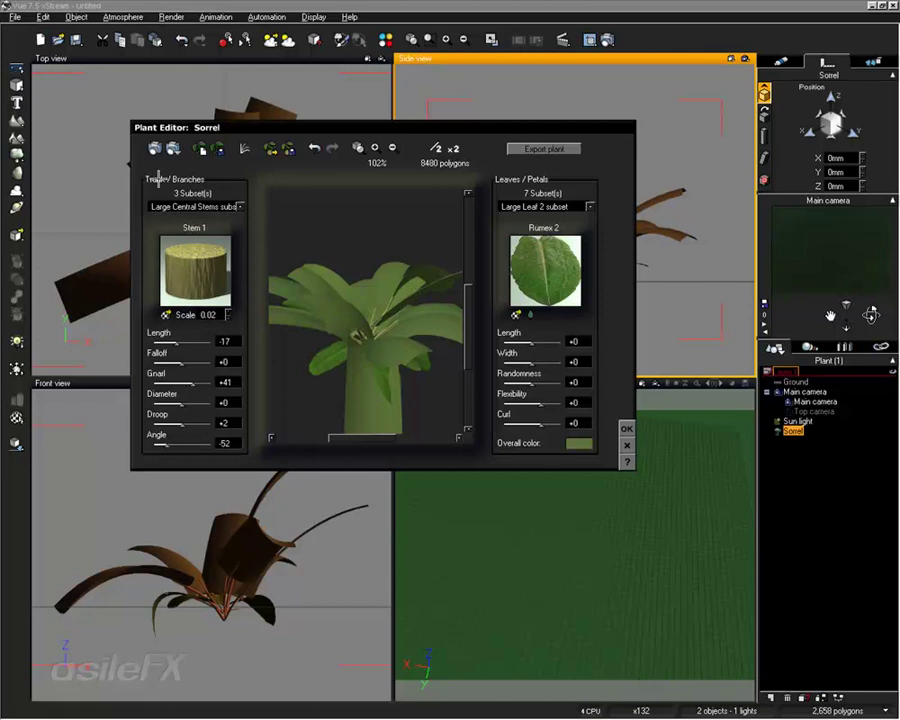
{"action": "left_click", "coordinate": [215, 206]}
{"action": "left_click", "coordinate": [205, 239]}
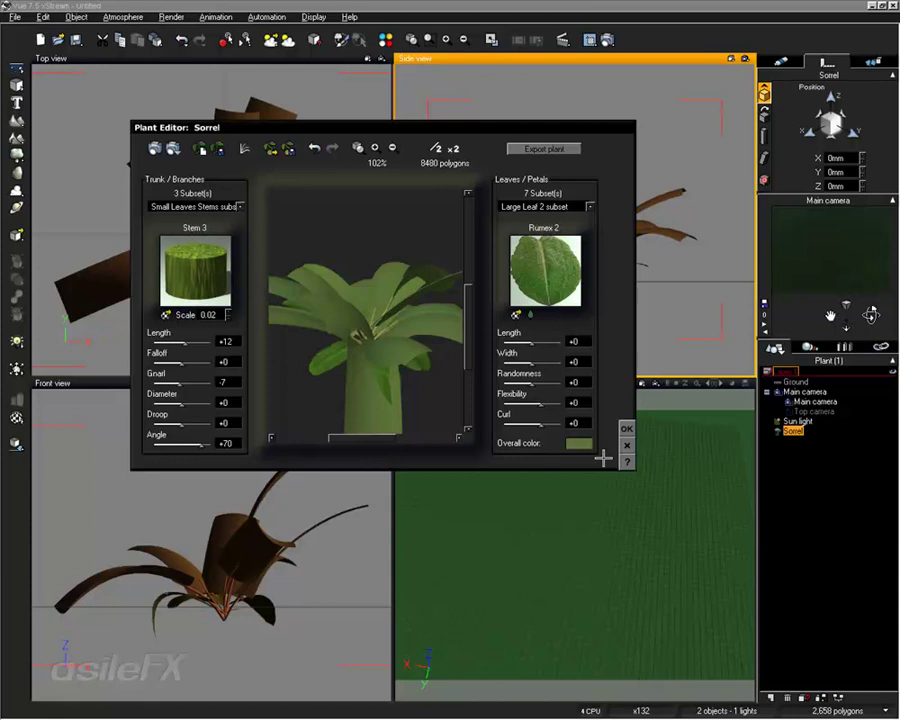
Accept the plant edits, reopen the sorrel in the Plant Editor, and copy the Large Central Stems subset's material
{"action": "left_click", "coordinate": [627, 428]}
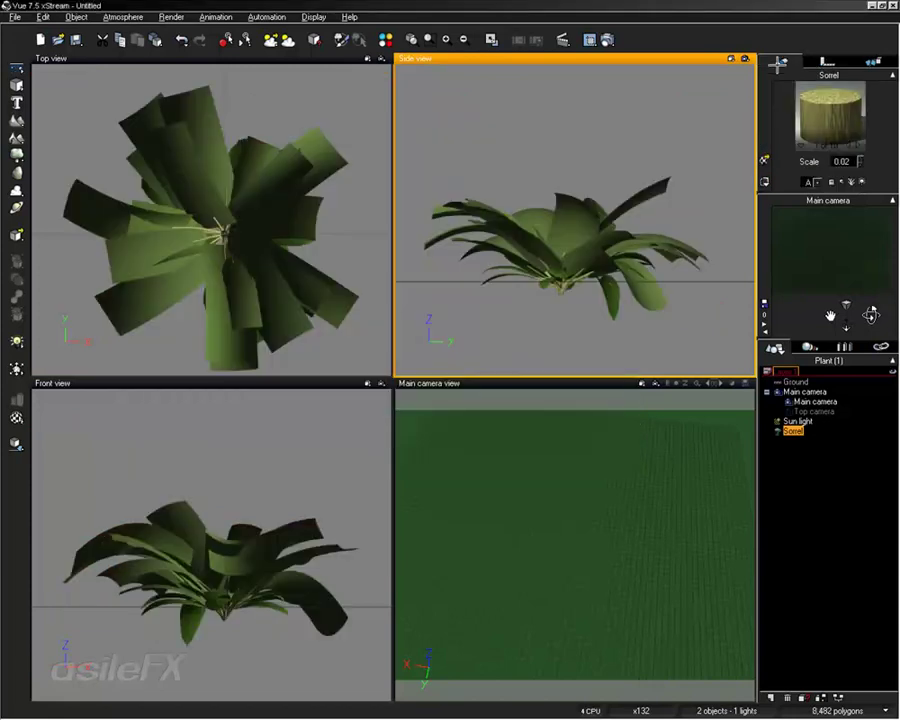
{"action": "right_click", "coordinate": [575, 236]}
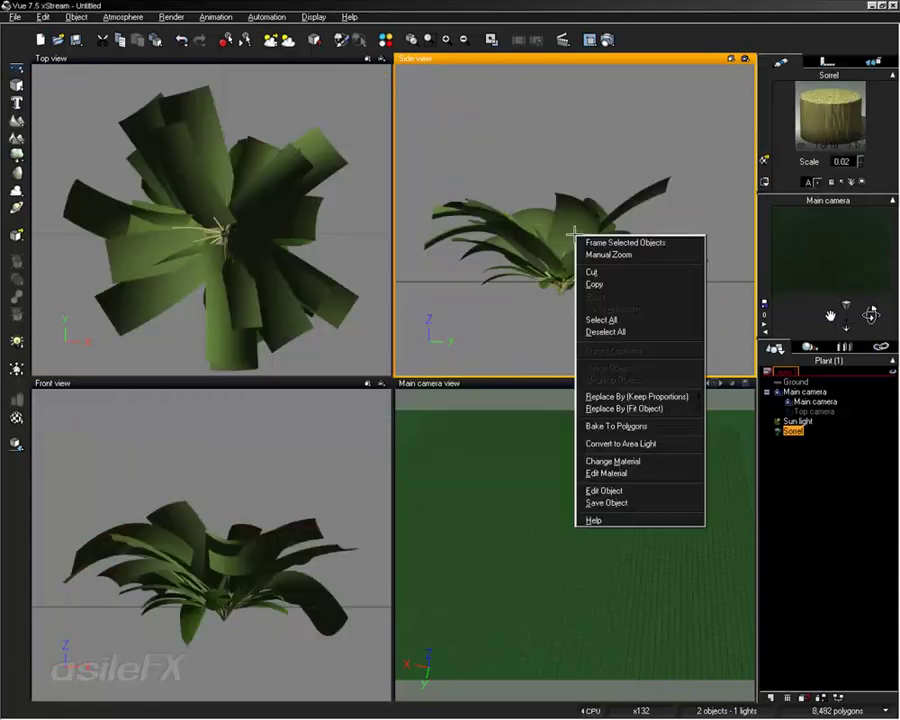
{"action": "left_click", "coordinate": [632, 490]}
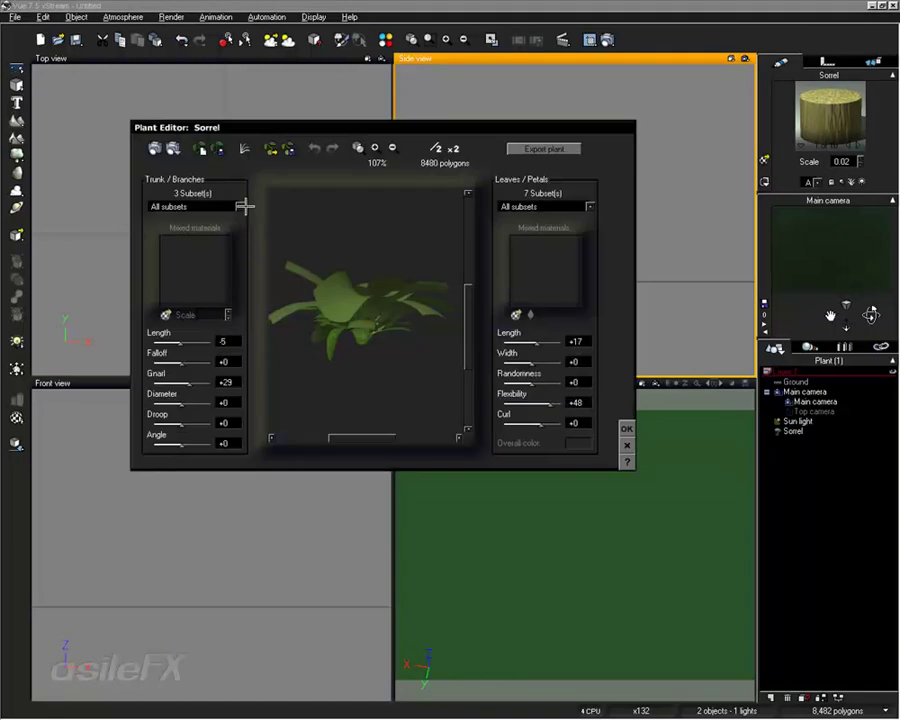
{"action": "left_click", "coordinate": [244, 206]}
{"action": "left_click", "coordinate": [190, 215]}
{"action": "right_click", "coordinate": [210, 260]}
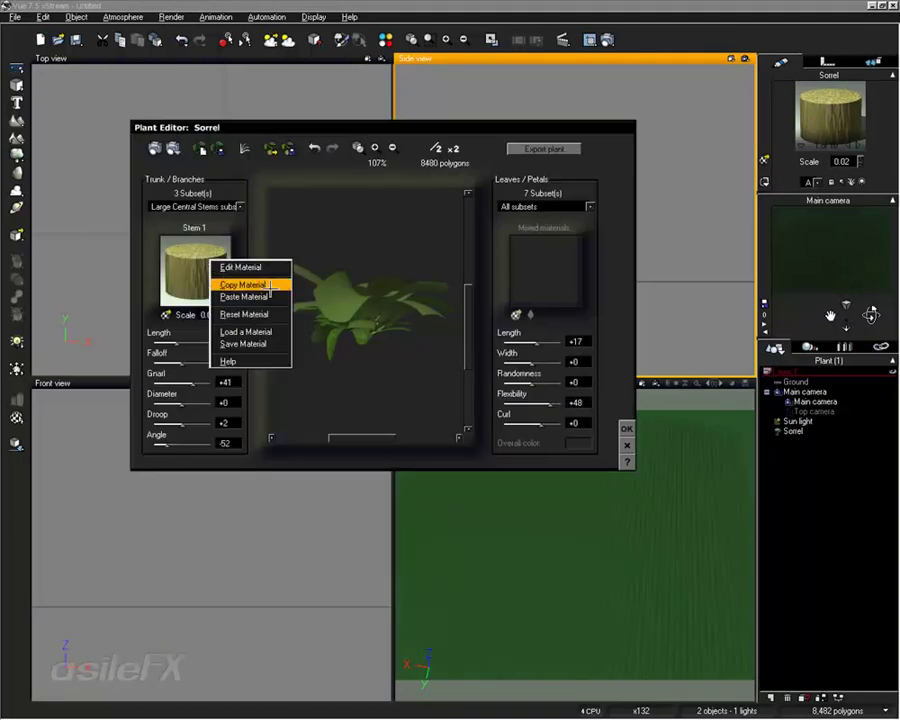
{"action": "left_click", "coordinate": [270, 289]}
Paste the copied stem material onto the Main Stems and Small Leaves Stems subsets and accept the plant changes
{"action": "left_click", "coordinate": [190, 206]}
{"action": "left_click", "coordinate": [185, 226]}
{"action": "right_click", "coordinate": [201, 244]}
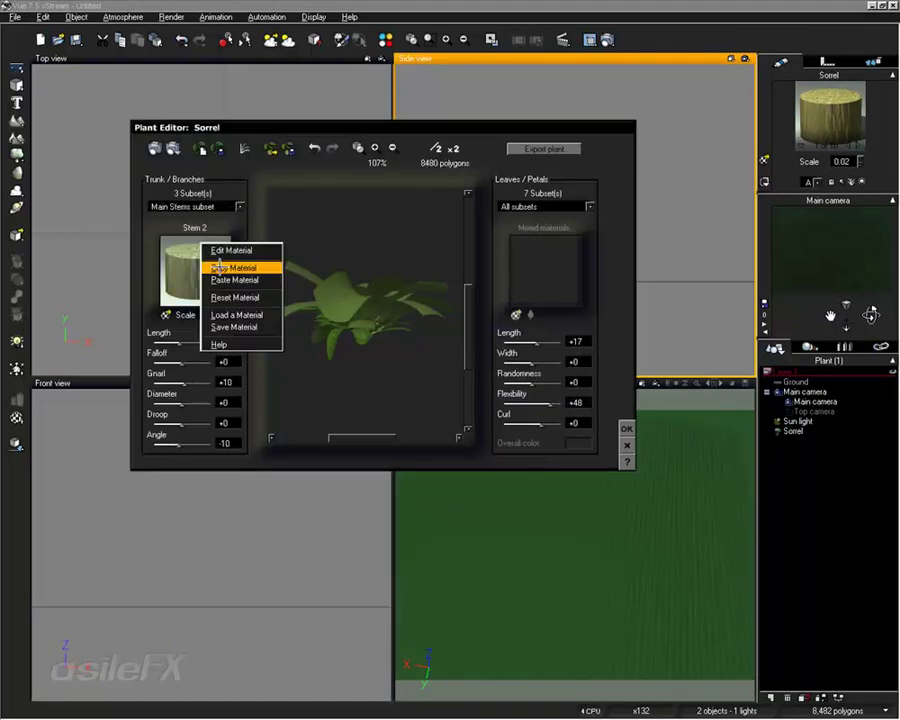
{"action": "left_click", "coordinate": [230, 280]}
{"action": "left_click", "coordinate": [240, 206]}
{"action": "left_click", "coordinate": [180, 234]}
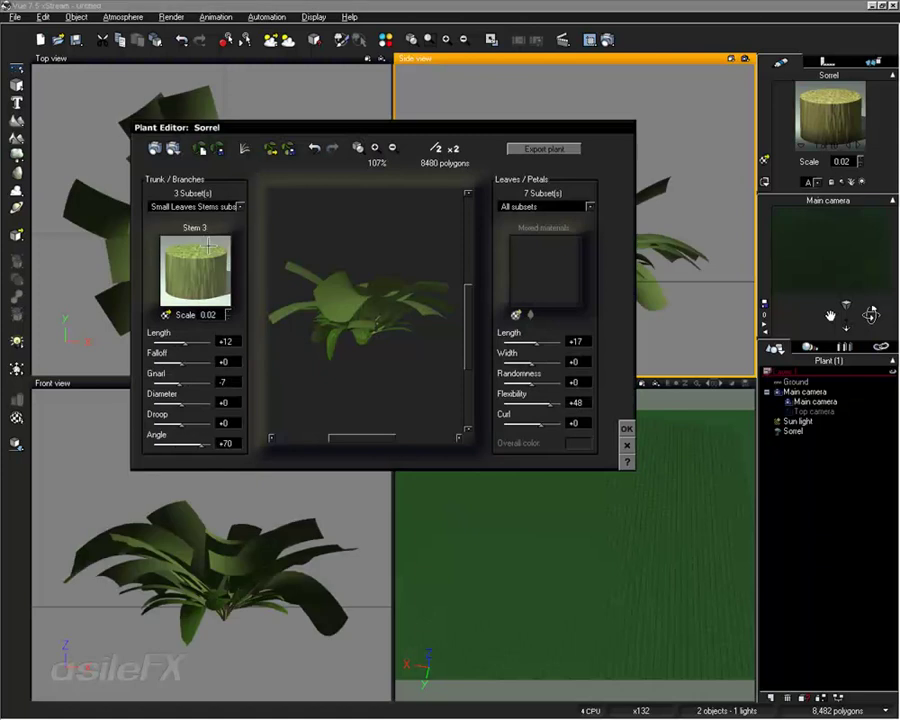
{"action": "right_click", "coordinate": [208, 243]}
{"action": "left_click", "coordinate": [250, 285]}
{"action": "left_click", "coordinate": [222, 207]}
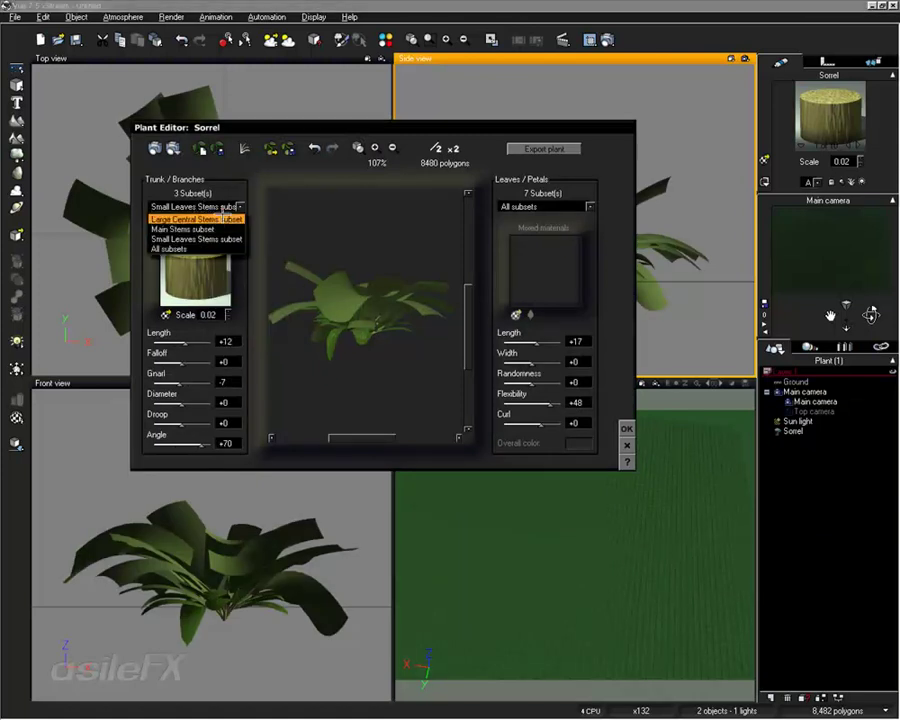
{"action": "left_click", "coordinate": [222, 218]}
{"action": "left_click", "coordinate": [627, 428]}
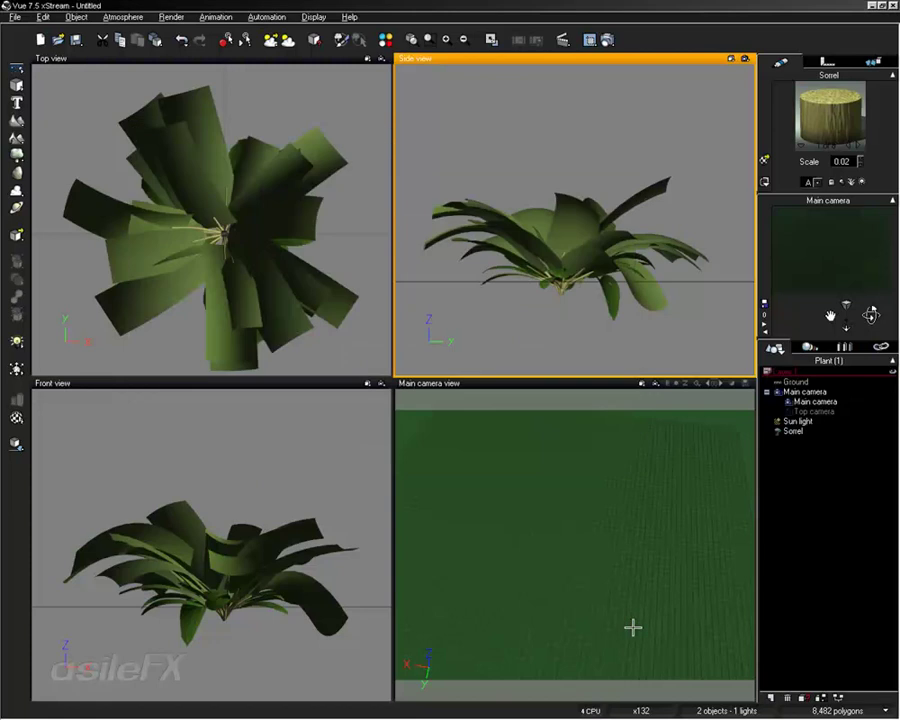
Reopen the sorrel for editing, grow a new variation of it, and accept the result
{"action": "right_click", "coordinate": [593, 566]}
{"action": "left_click", "coordinate": [634, 465]}
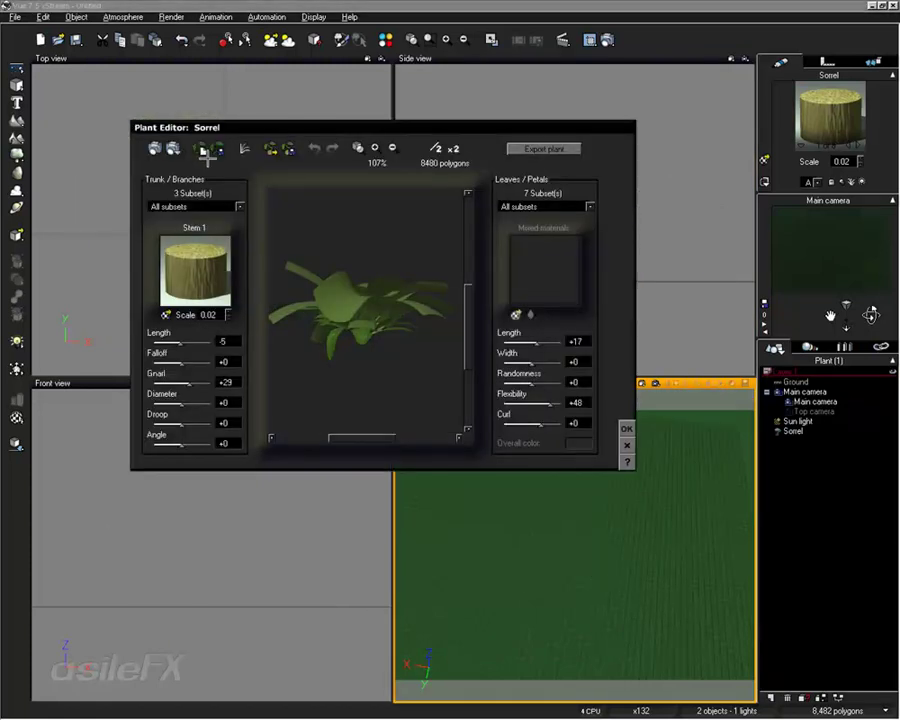
{"action": "left_click", "coordinate": [206, 151]}
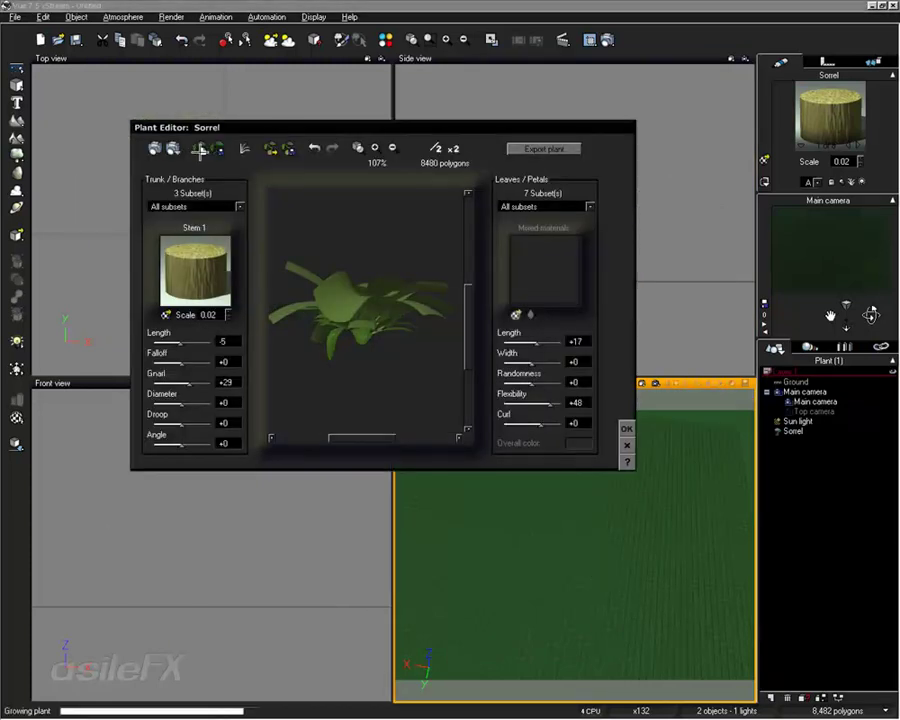
{"action": "left_click", "coordinate": [628, 428]}
Inspect the sorrel's stems and leaves in the Plant Editor from several angles and review its leaf subset list
{"action": "right_click", "coordinate": [611, 462]}
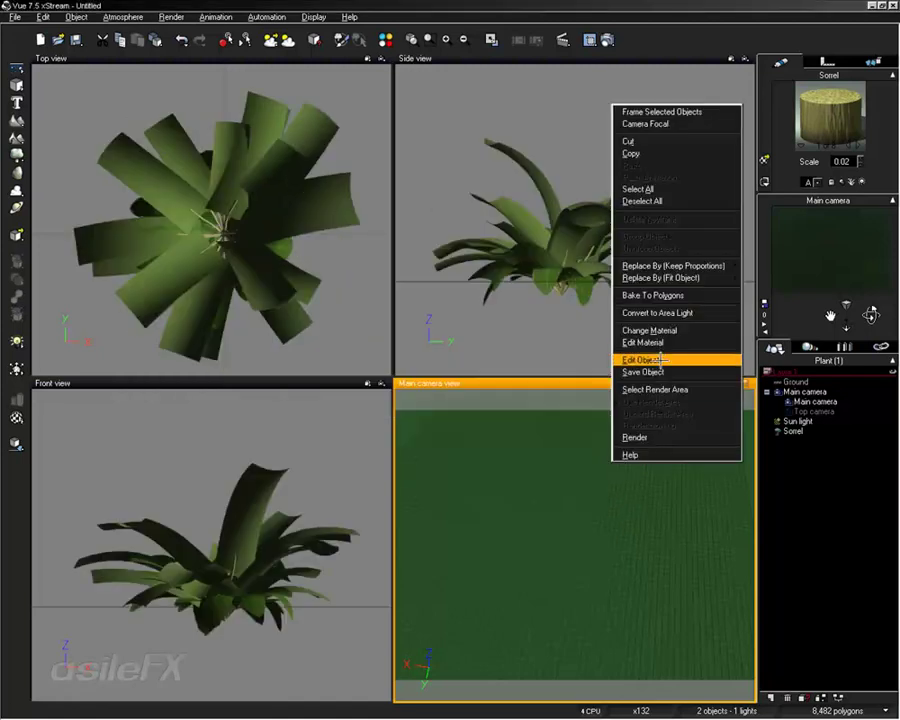
{"action": "left_click", "coordinate": [660, 359]}
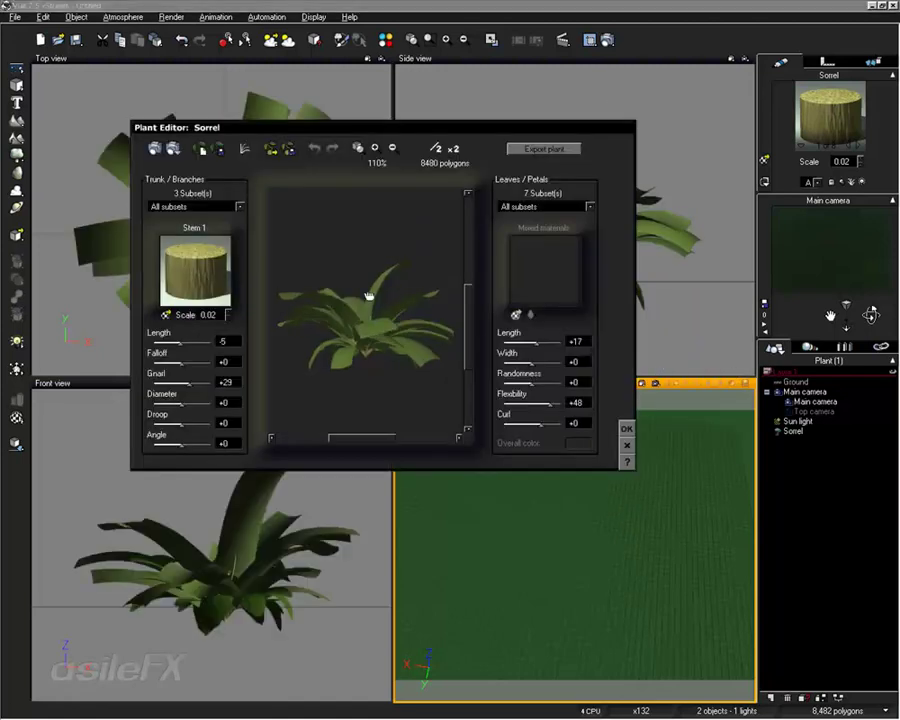
{"action": "left_click_drag", "start_coordinate": [369, 295], "coordinate": [396, 315]}
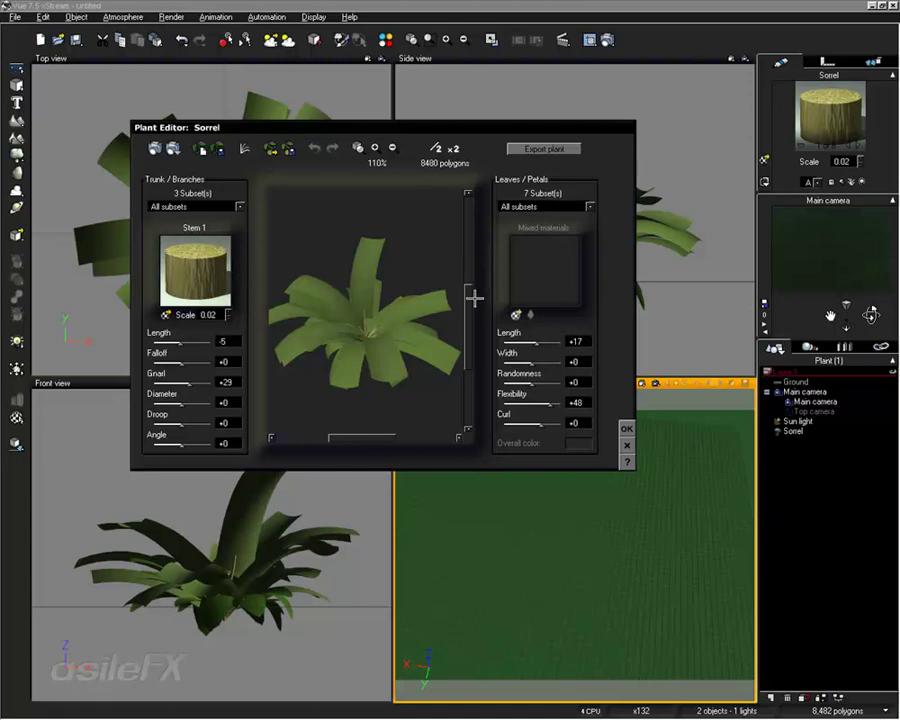
{"action": "left_click", "coordinate": [546, 205]}
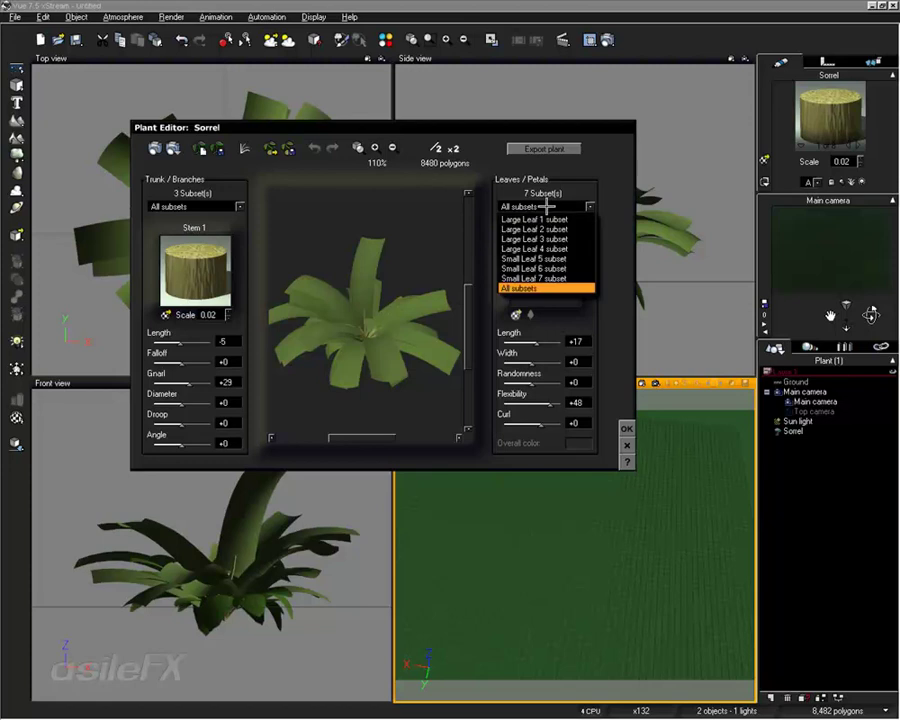
{"action": "left_click", "coordinate": [580, 172]}
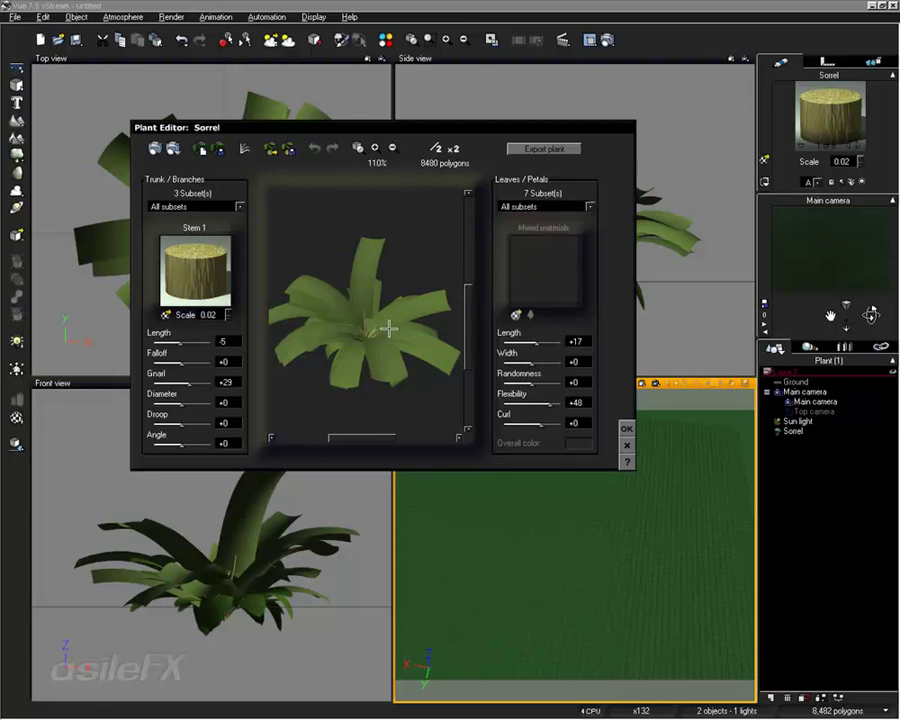
{"action": "left_click_drag", "start_coordinate": [389, 327], "coordinate": [404, 292]}
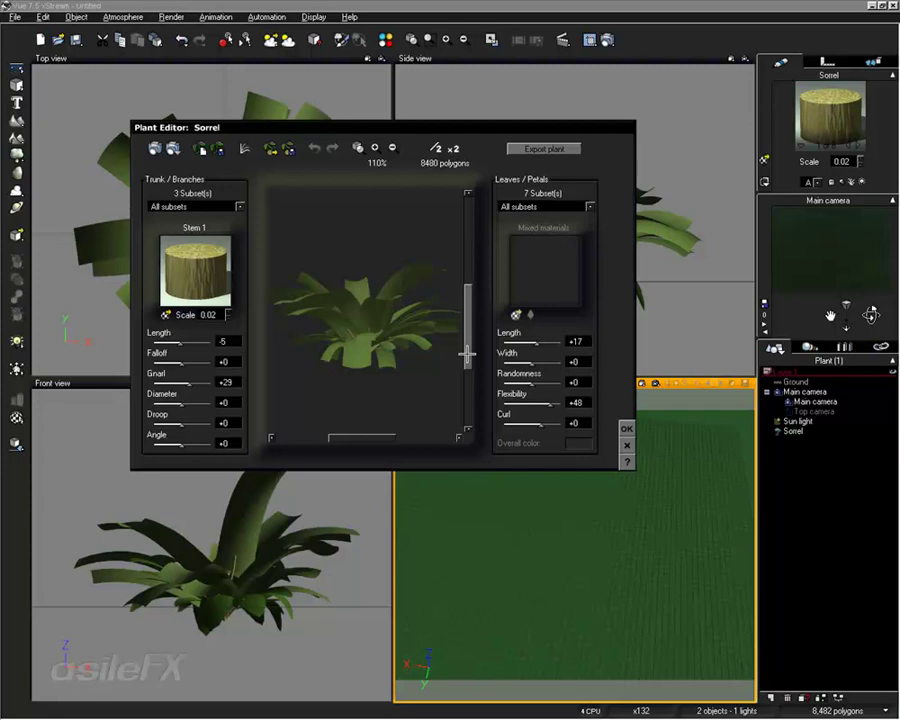
{"action": "left_click", "coordinate": [626, 428]}
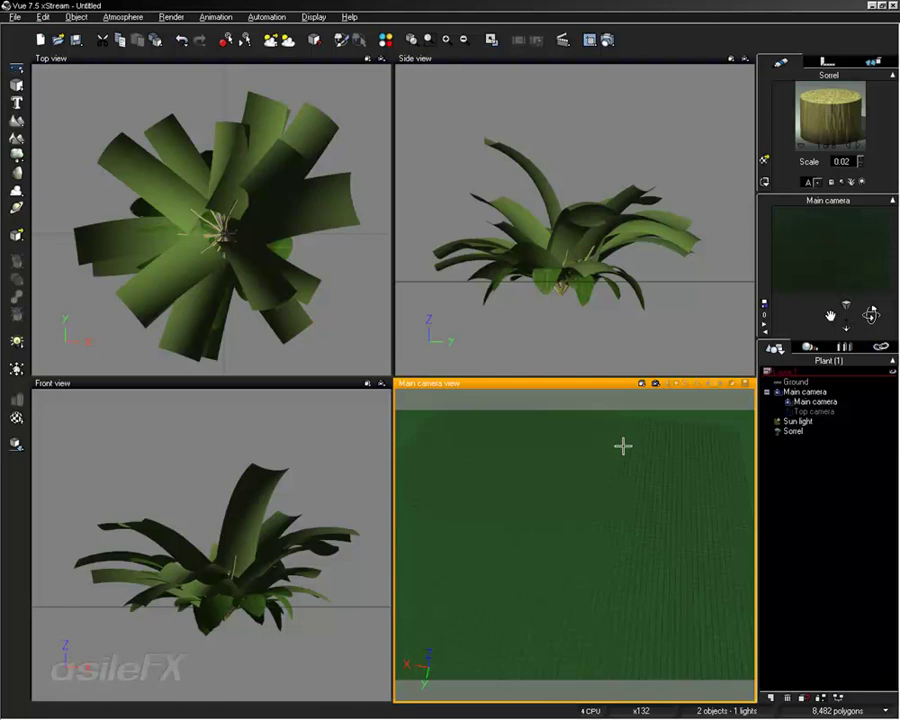
{"action": "right_click", "coordinate": [203, 535]}
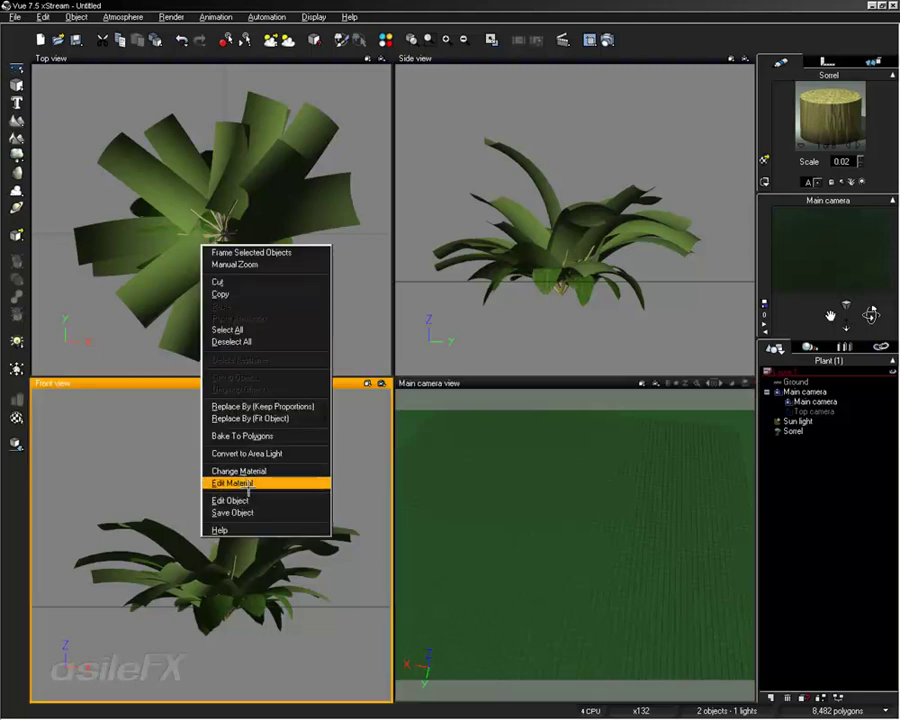
{"action": "left_click", "coordinate": [258, 498]}
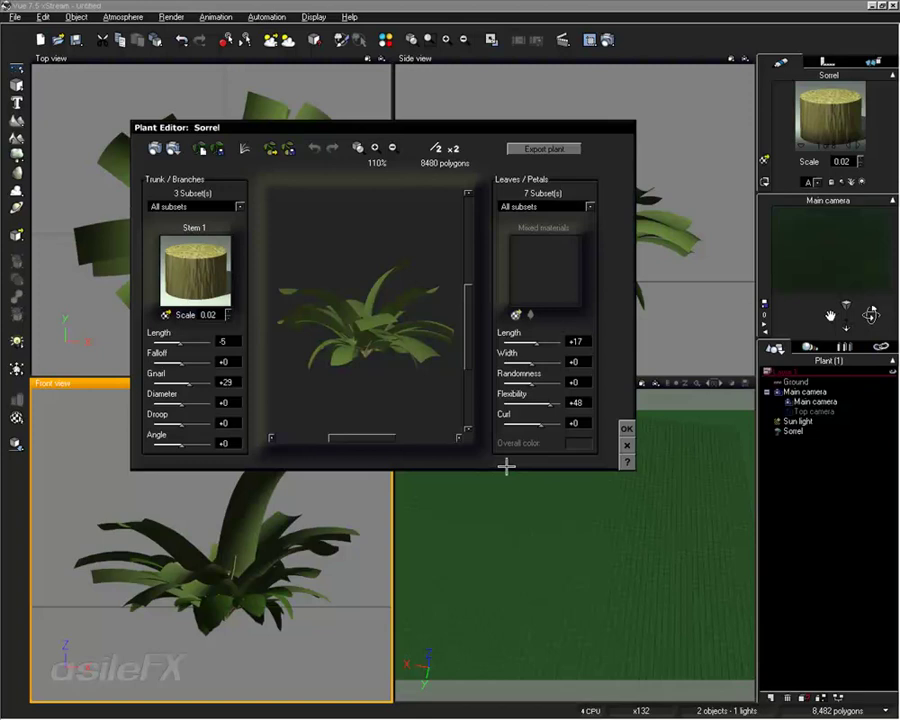
{"action": "left_click", "coordinate": [627, 446]}
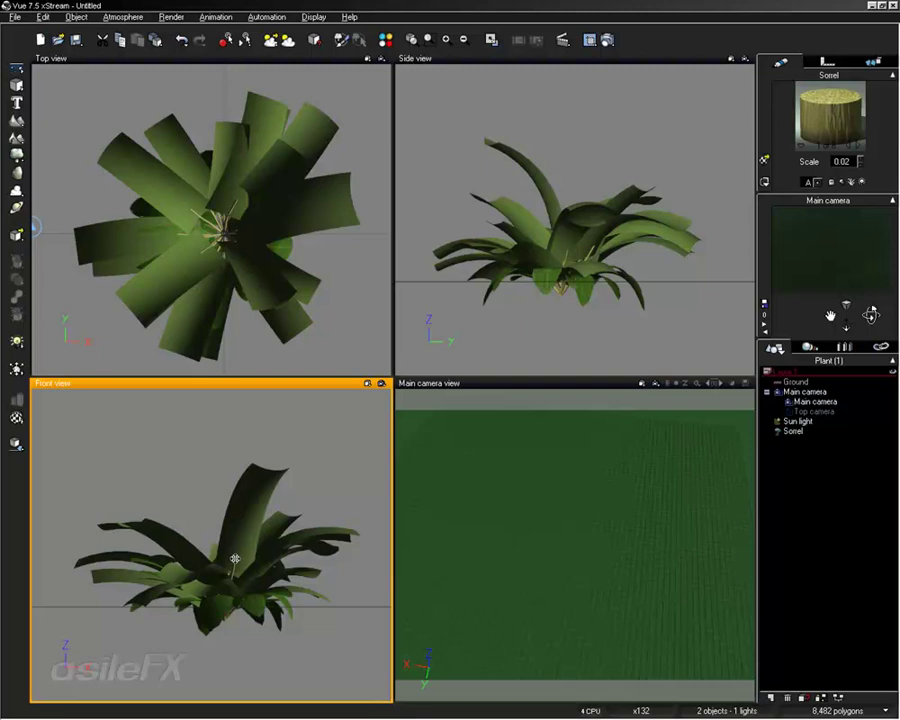
{"action": "left_click", "coordinate": [260, 417]}
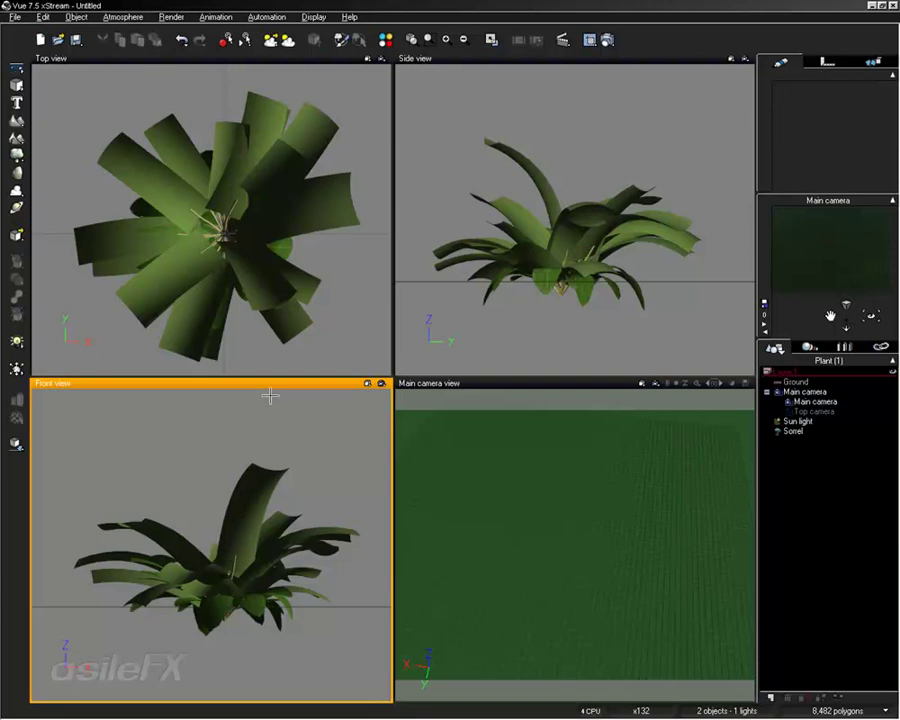
{"action": "left_click", "coordinate": [795, 431]}
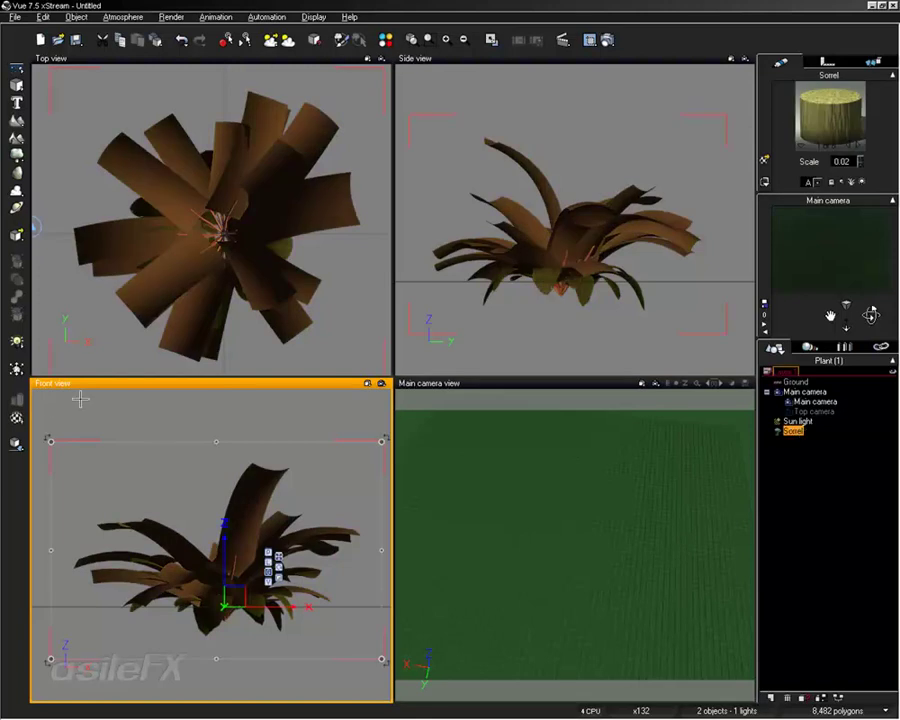
{"action": "left_click", "coordinate": [845, 161]}
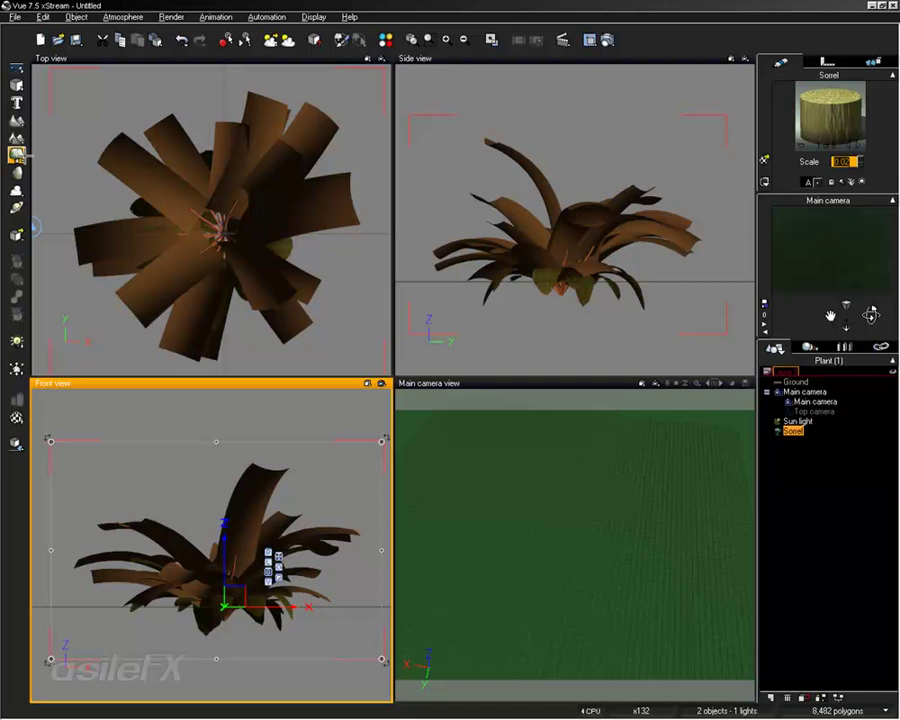
Add a Winter Tree D2 from the Trees plant collection to the scene
{"action": "left_click", "coordinate": [16, 155]}
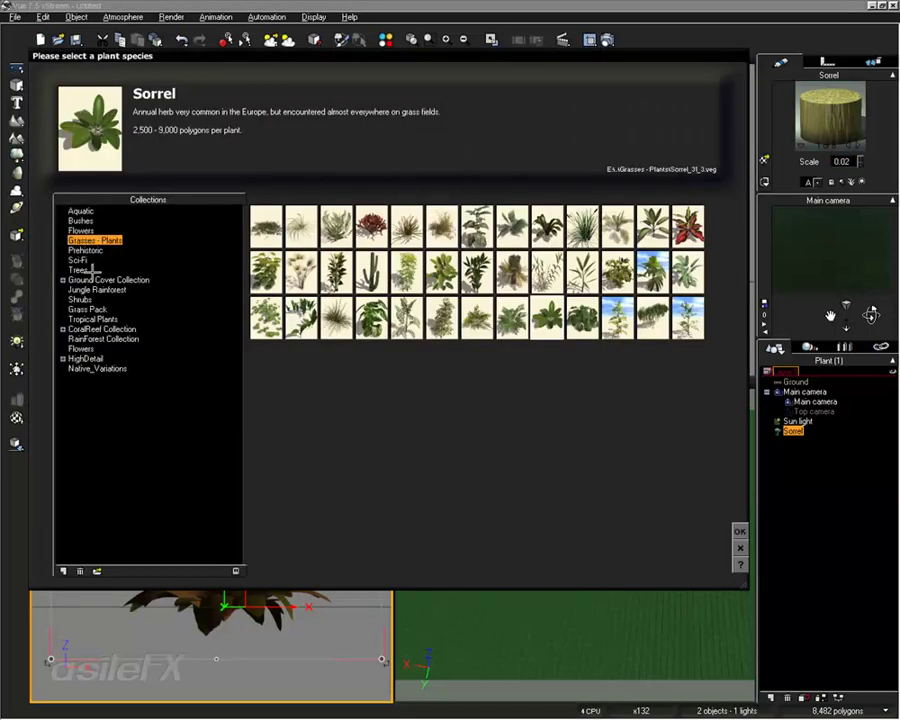
{"action": "key", "text": "Down"}
{"action": "key", "text": "Down"}
{"action": "key", "text": "Down"}
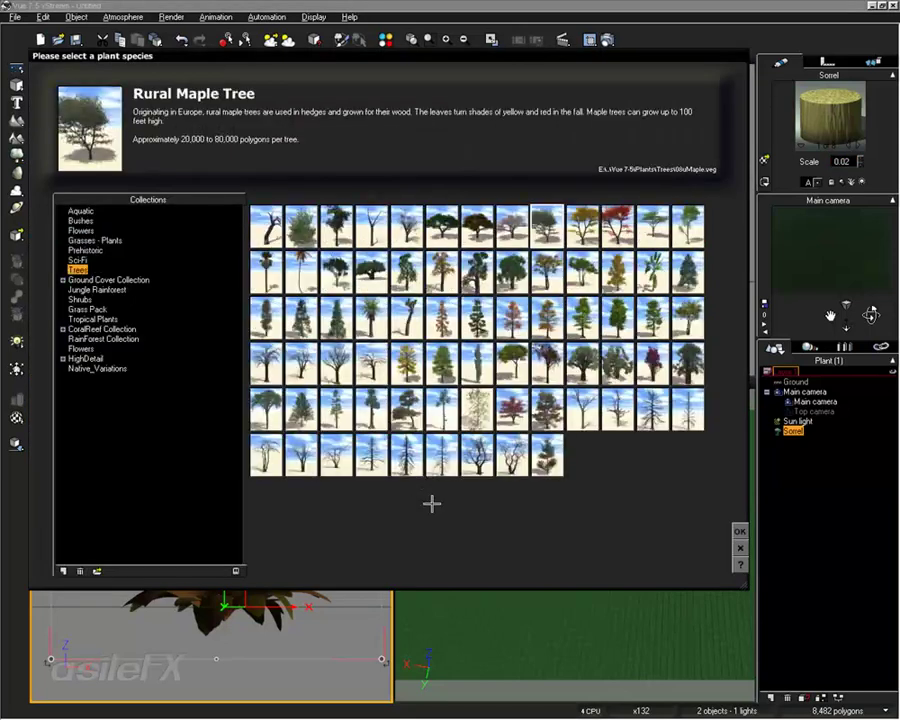
{"action": "left_click", "coordinate": [303, 455]}
{"action": "left_click", "coordinate": [740, 530]}
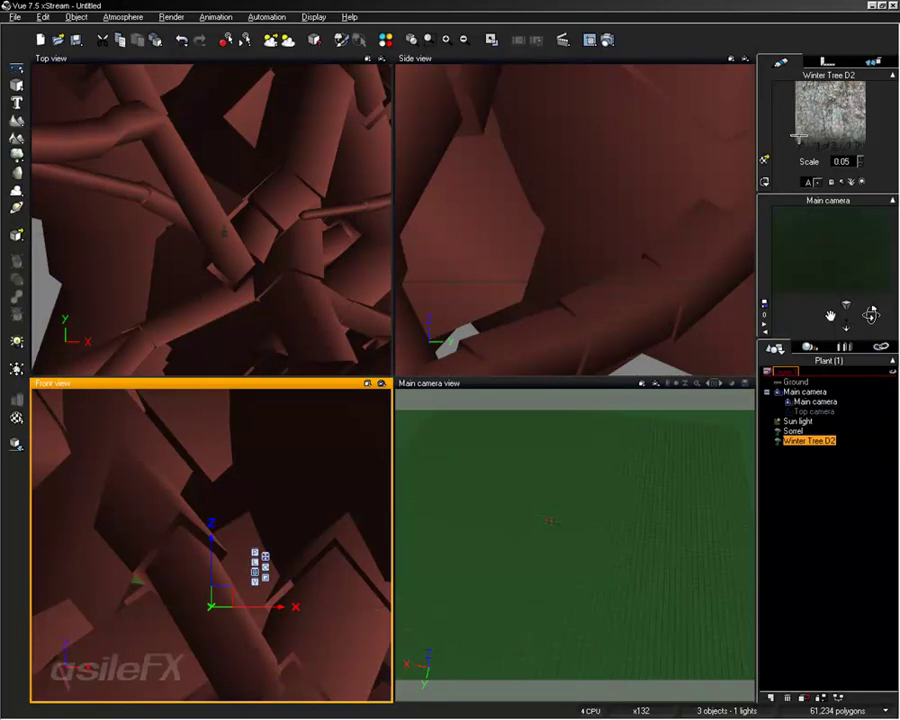
Reposition the main camera near ground level and bring it in close to the winter tree's trunk
{"action": "left_click_drag", "start_coordinate": [247, 506], "coordinate": [227, 538]}
{"action": "left_click", "coordinate": [525, 491]}
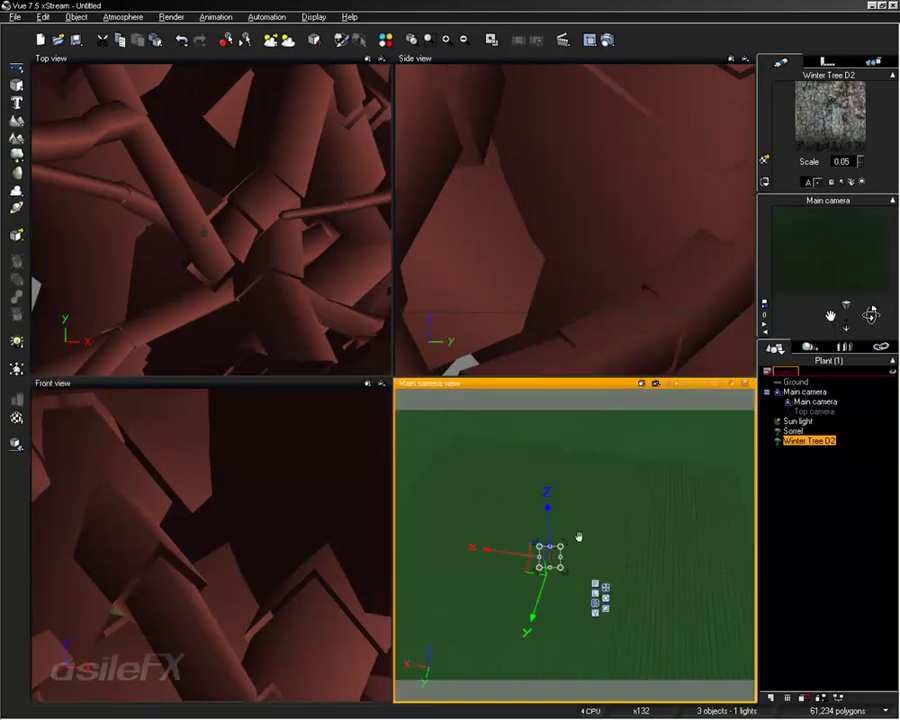
{"action": "right_click_drag", "start_coordinate": [567, 527], "coordinate": [704, 694]}
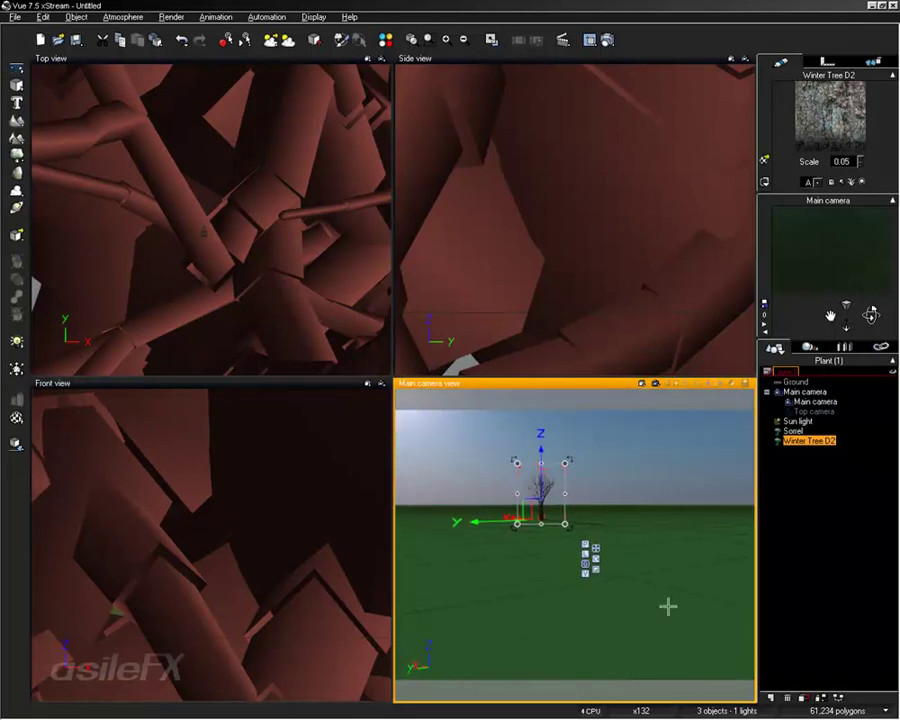
{"action": "right_click", "coordinate": [535, 505]}
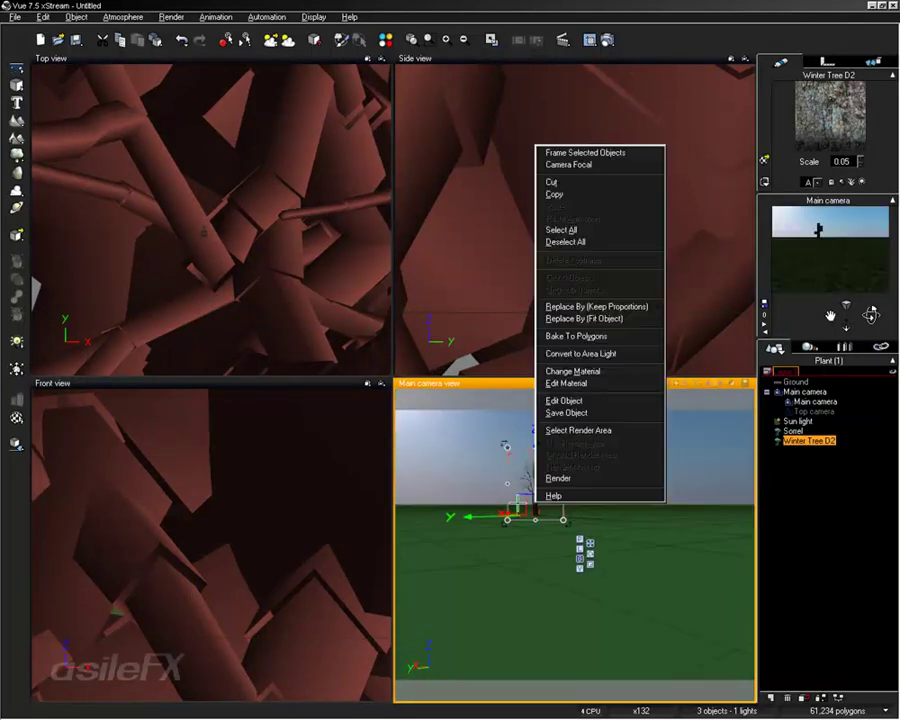
{"action": "key", "text": "Escape"}
{"action": "right_click", "coordinate": [460, 488]}
{"action": "key", "text": "Escape"}
{"action": "scroll", "coordinate": [570, 582], "scroll_direction": "up", "scroll_amount": 8}
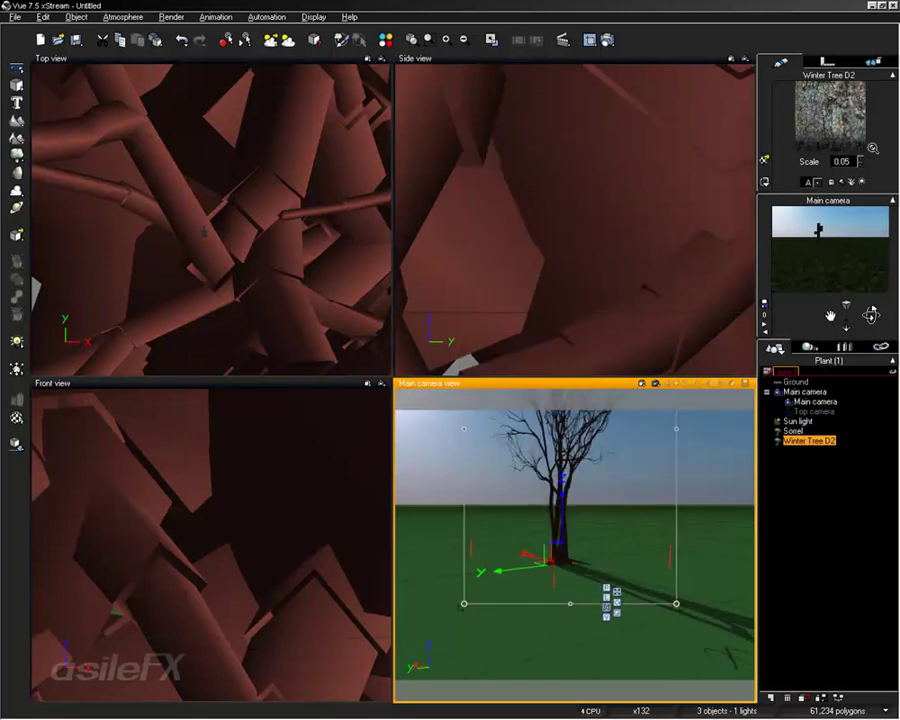
Examine the winter tree's roots, trunk and branches materials and the options offered for the Roots material
{"action": "right_click", "coordinate": [826, 120]}
{"action": "mouse_move", "coordinate": [803, 126]}
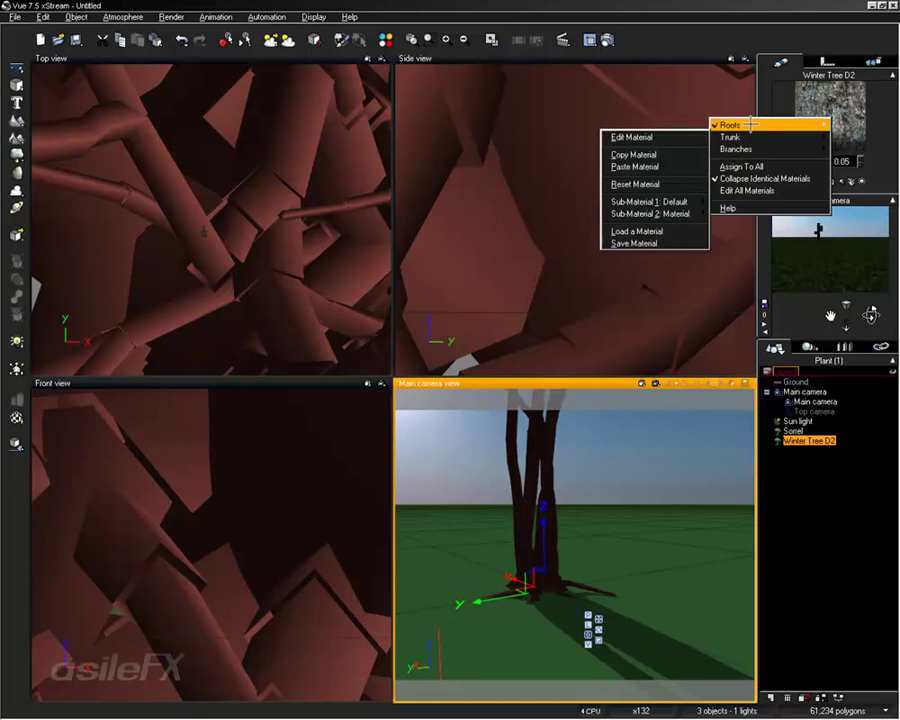
{"action": "left_click", "coordinate": [752, 3]}
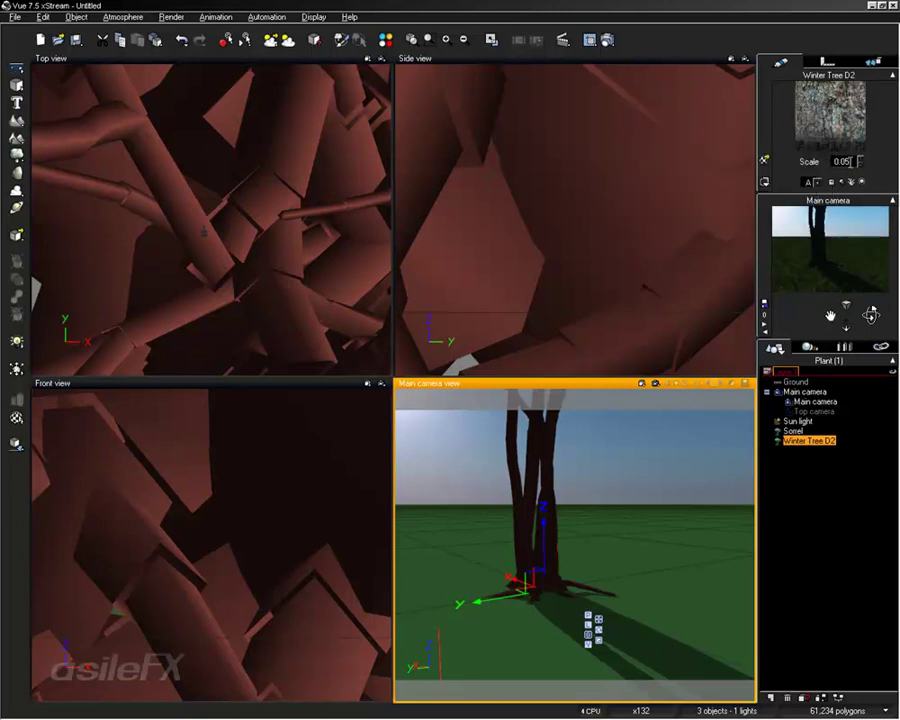
Set the winter tree's material scale to 6 and the sorrel's stem material scale to 0.20
{"action": "double_click", "coordinate": [843, 162]}
{"action": "type", "text": "6"}
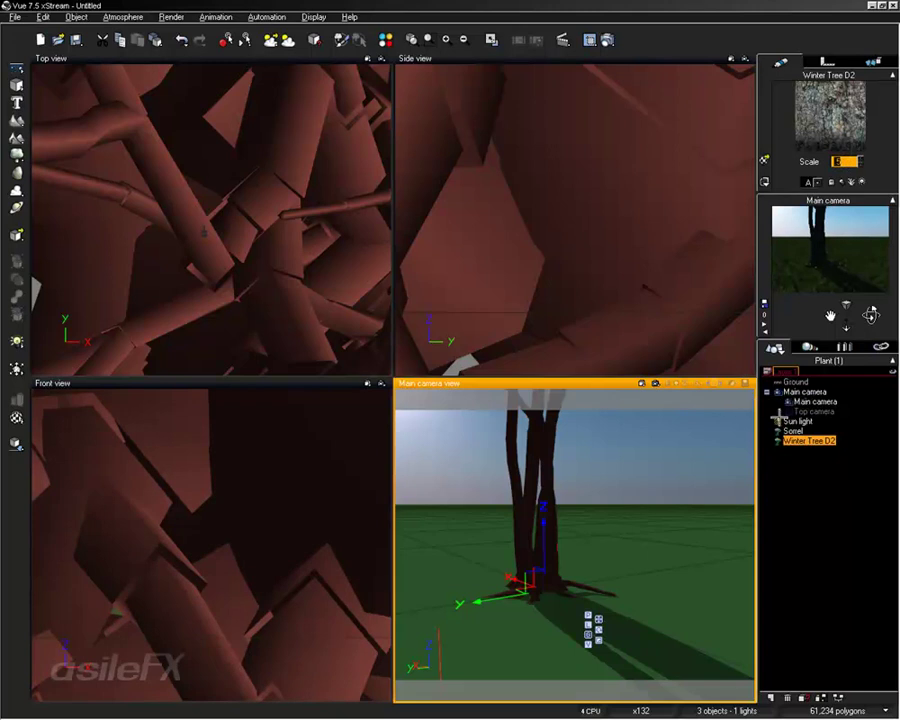
{"action": "left_click", "coordinate": [793, 431]}
{"action": "double_click", "coordinate": [847, 162]}
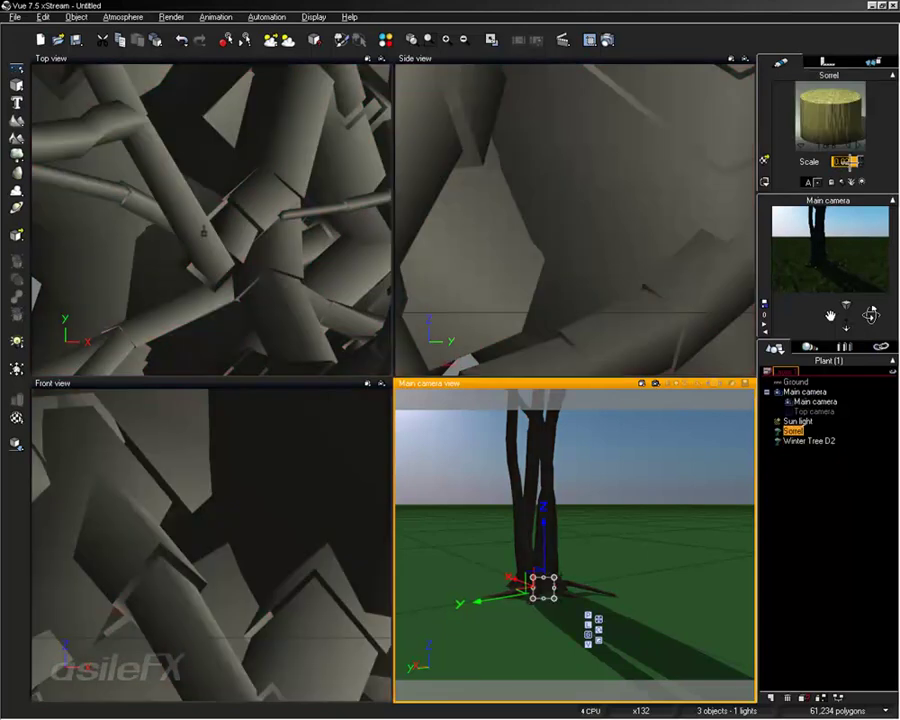
{"action": "type", "text": "6"}
Reopen the sorrel in the Plant Editor and check the stem material's scale there
{"action": "left_click", "coordinate": [824, 428]}
{"action": "left_click", "coordinate": [797, 430]}
{"action": "right_click", "coordinate": [582, 510]}
{"action": "left_click", "coordinate": [627, 404]}
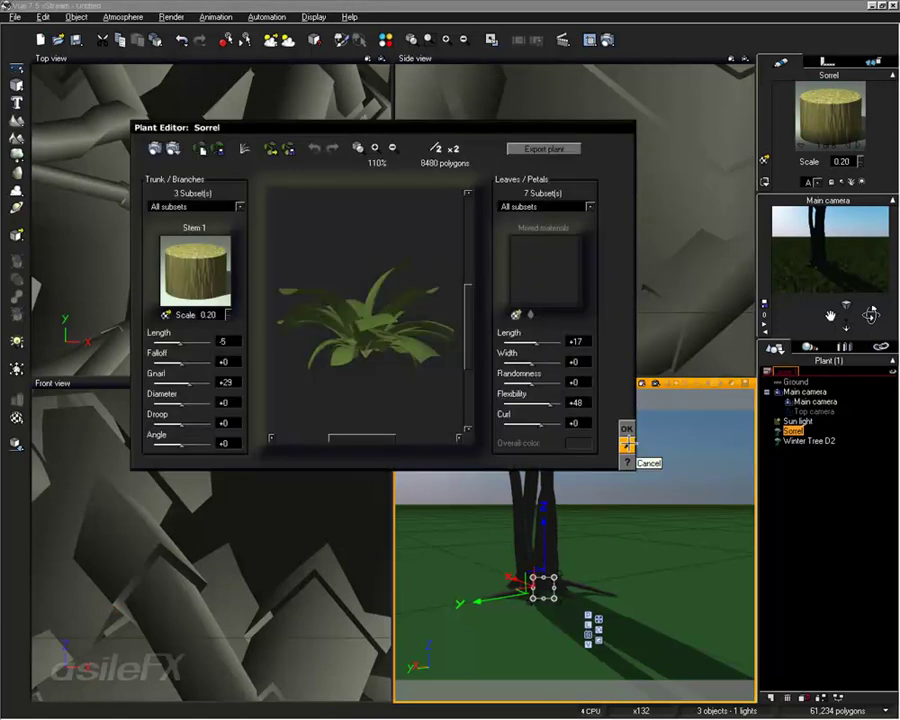
Close the sorrel's Plant Editor without changes, set its stem material scale to 0.02 and deselect the plant
{"action": "left_click", "coordinate": [627, 440]}
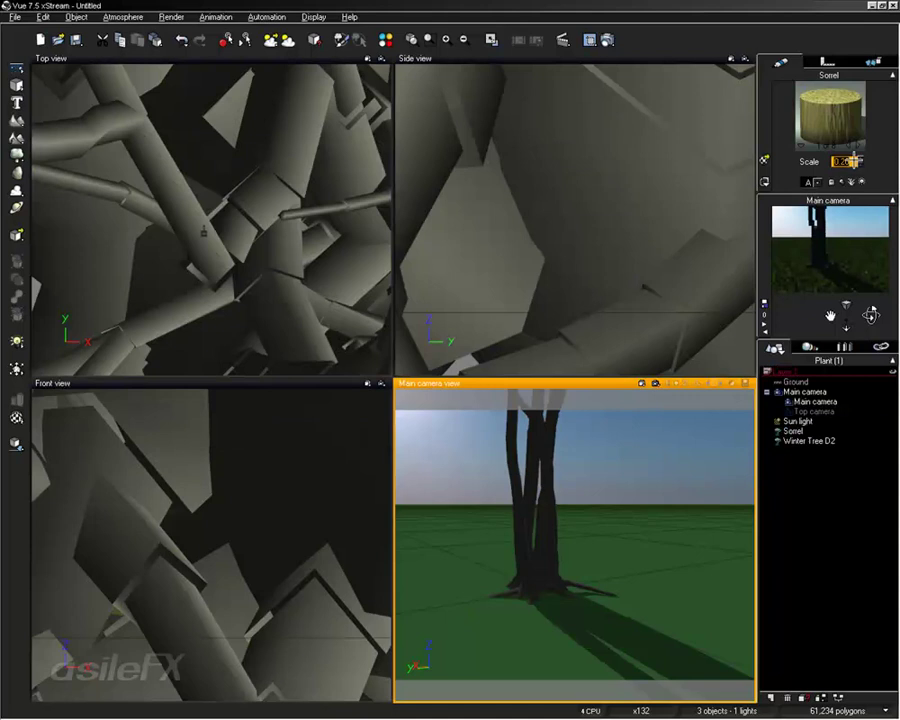
{"action": "left_click_drag", "start_coordinate": [853, 161], "coordinate": [854, 160]}
{"action": "left_click", "coordinate": [684, 558]}
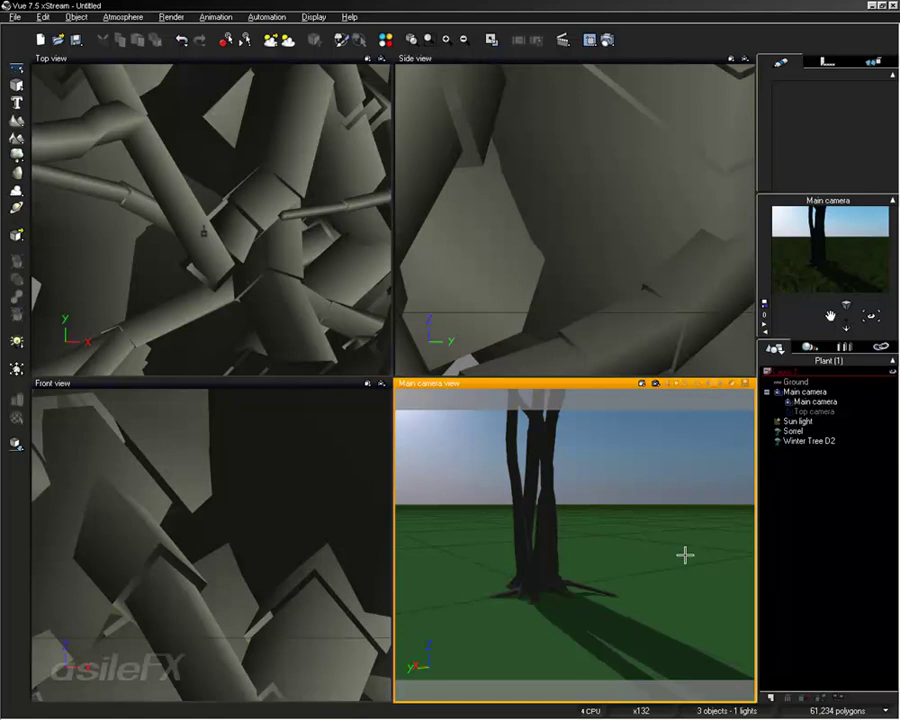
Tilt the main camera up towards the winter tree's branches and open the tree in the Plant Editor
{"action": "right_click_drag", "start_coordinate": [685, 552], "coordinate": [686, 610]}
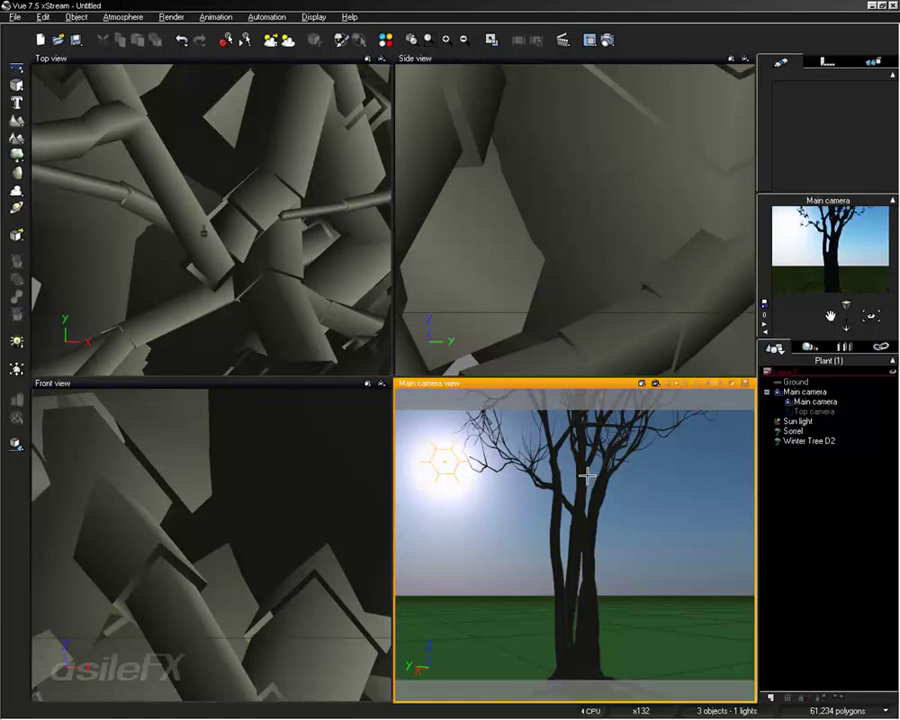
{"action": "left_click", "coordinate": [815, 441]}
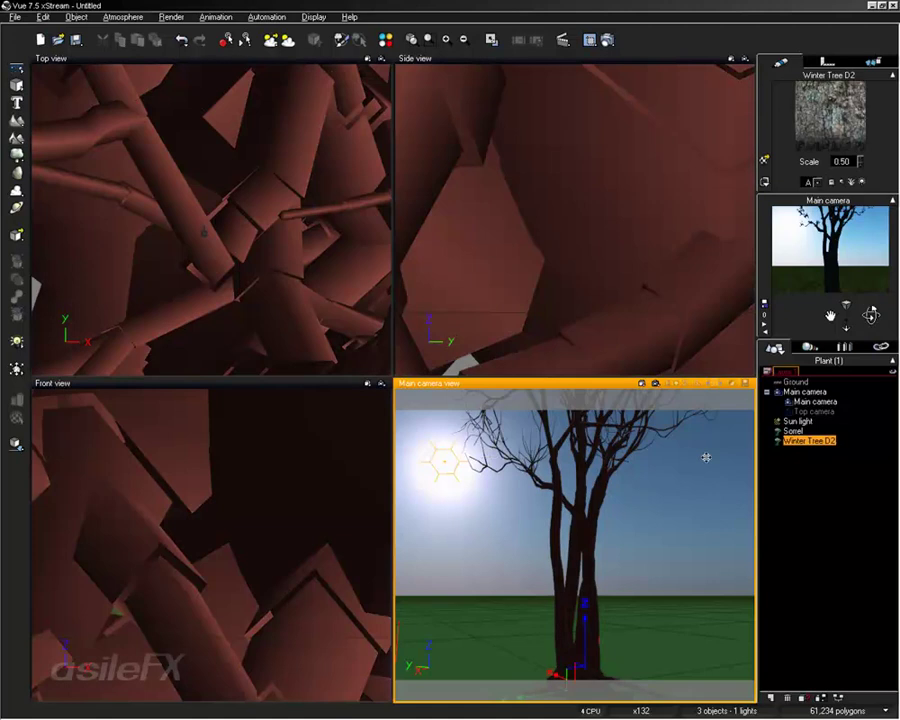
{"action": "right_click", "coordinate": [556, 465]}
{"action": "left_click", "coordinate": [588, 364]}
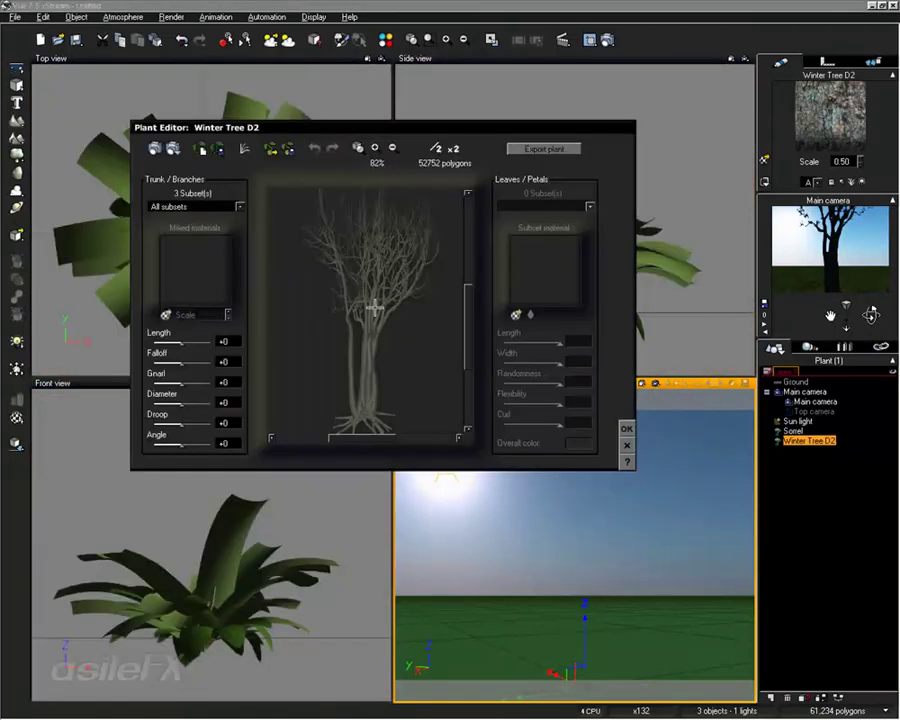
{"action": "left_click_drag", "start_coordinate": [374, 307], "coordinate": [371, 257]}
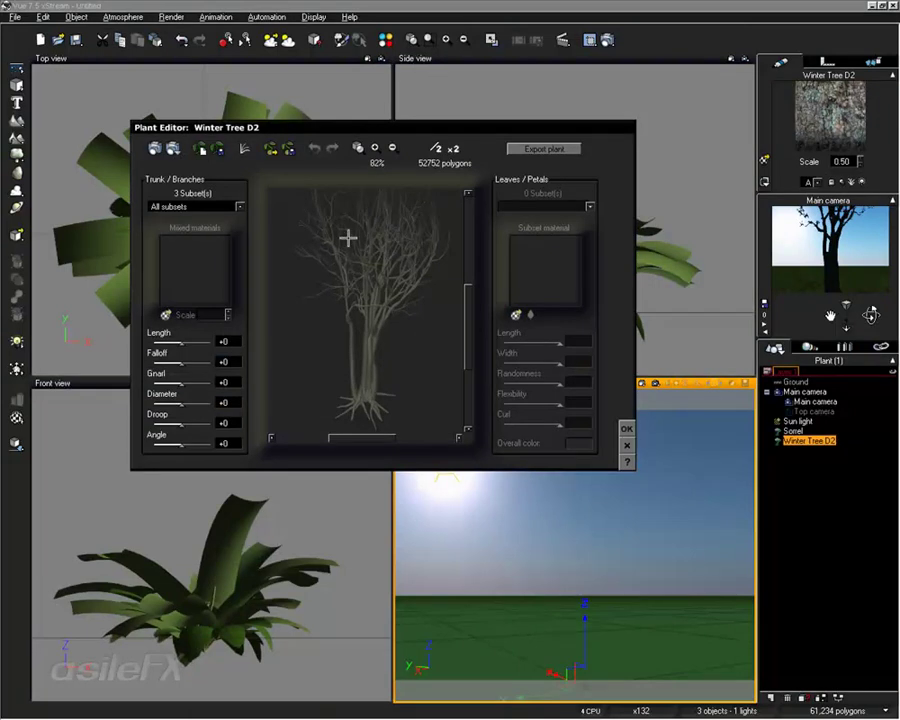
Grow a series of new random variations of the winter tree and view them from different angles
{"action": "left_click", "coordinate": [199, 147]}
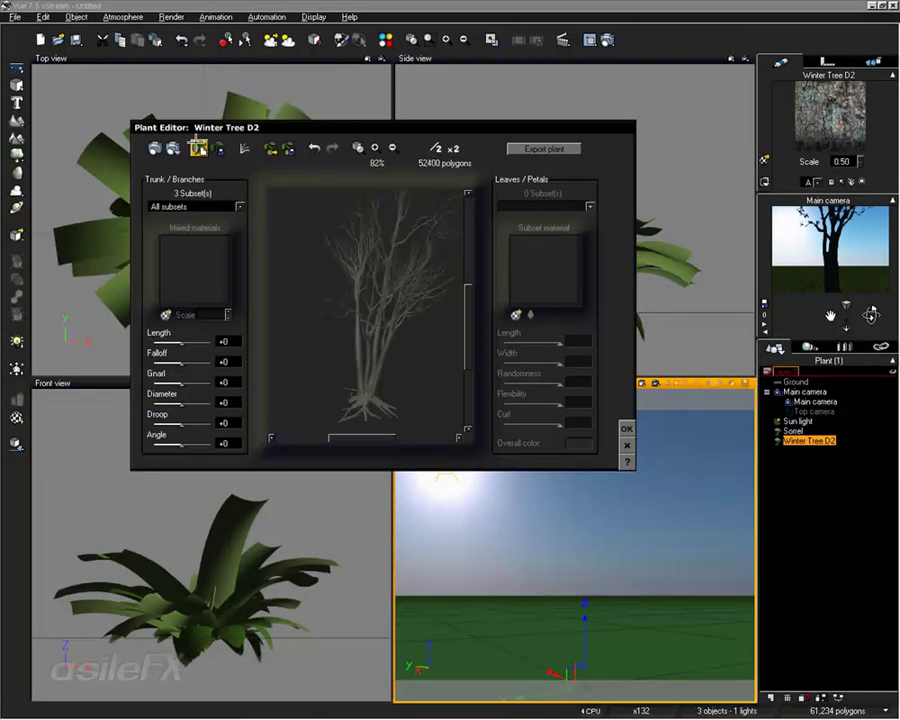
{"action": "left_click", "coordinate": [199, 147]}
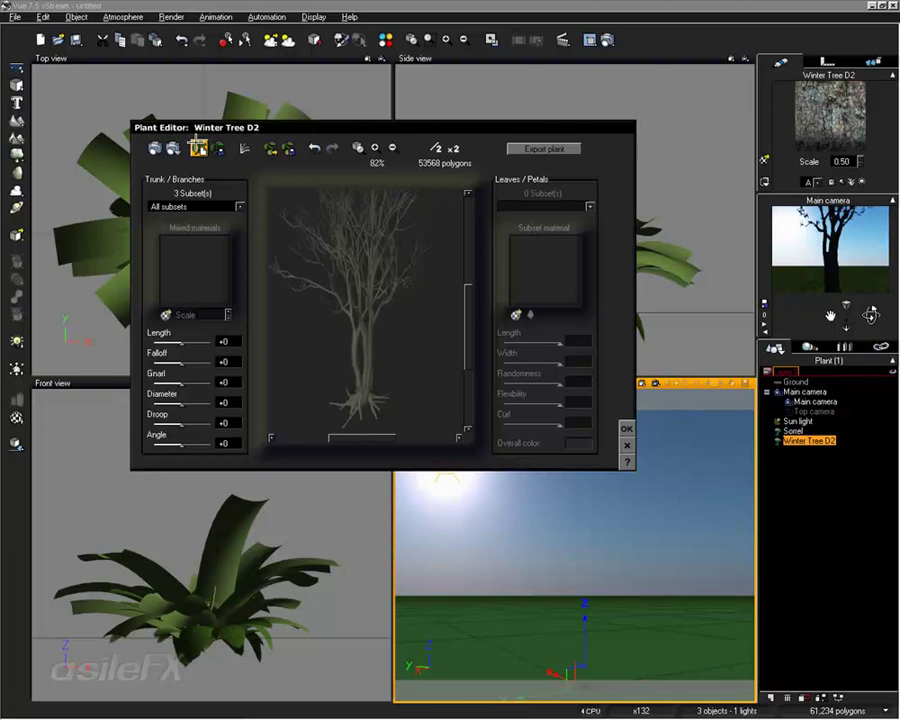
{"action": "left_click", "coordinate": [199, 147]}
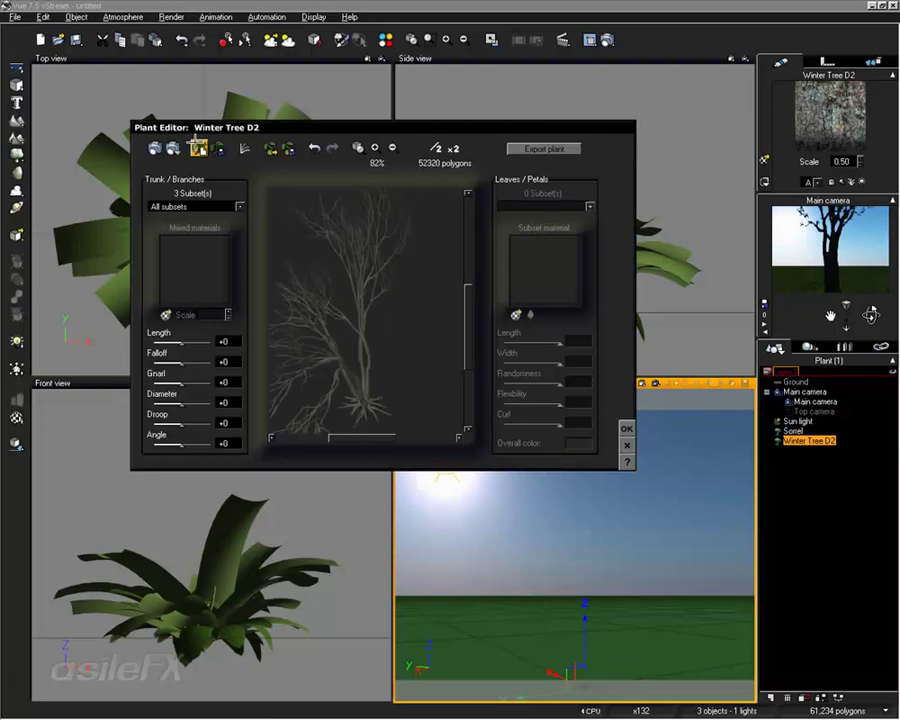
{"action": "left_click", "coordinate": [199, 147]}
{"action": "left_click", "coordinate": [199, 147]}
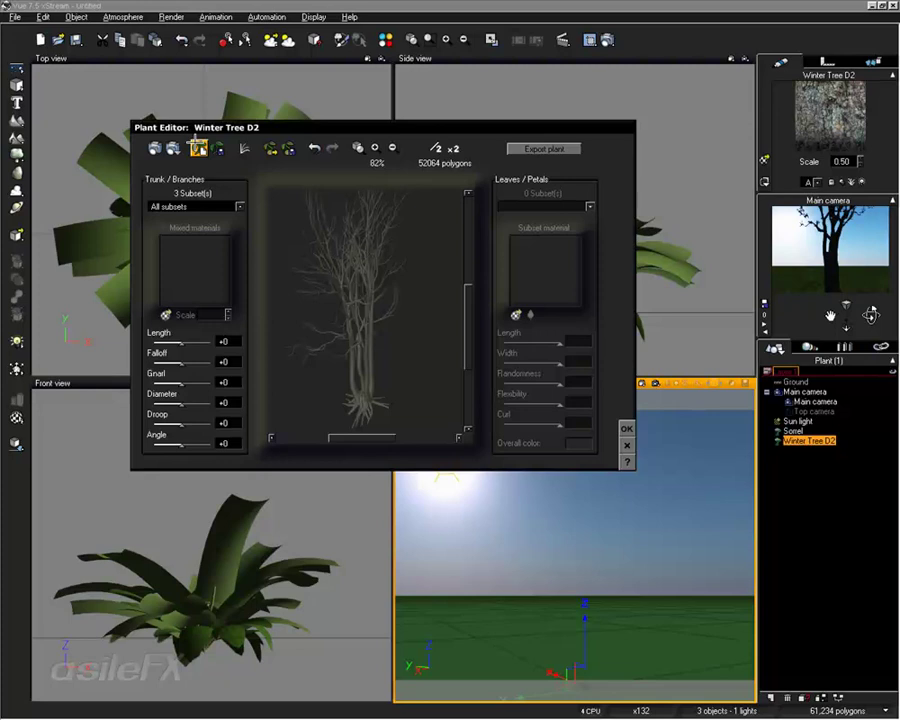
{"action": "left_click_drag", "start_coordinate": [321, 287], "coordinate": [364, 257]}
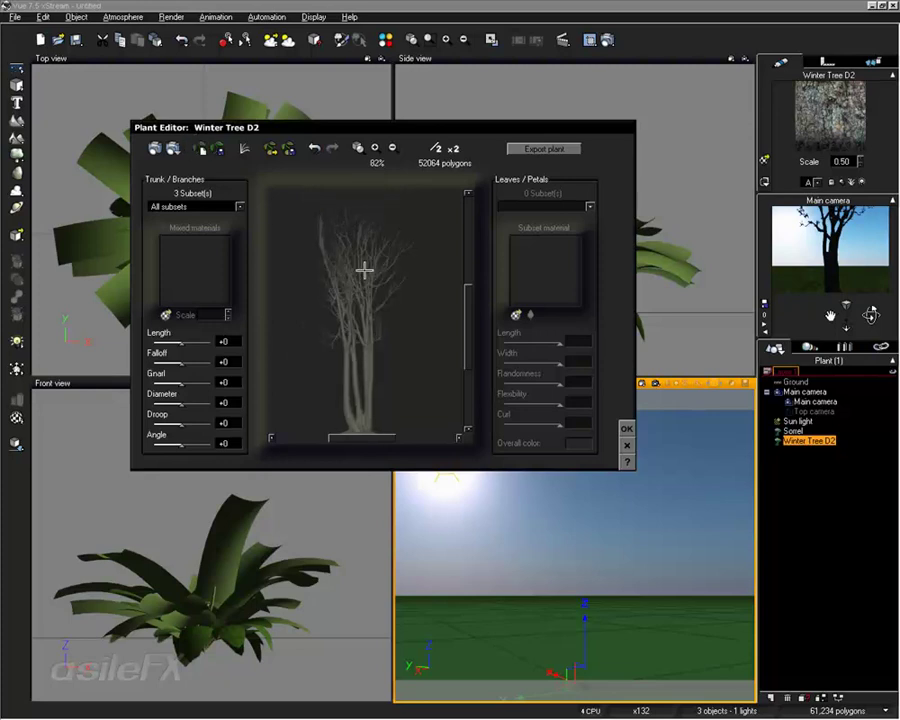
{"action": "left_click", "coordinate": [199, 148]}
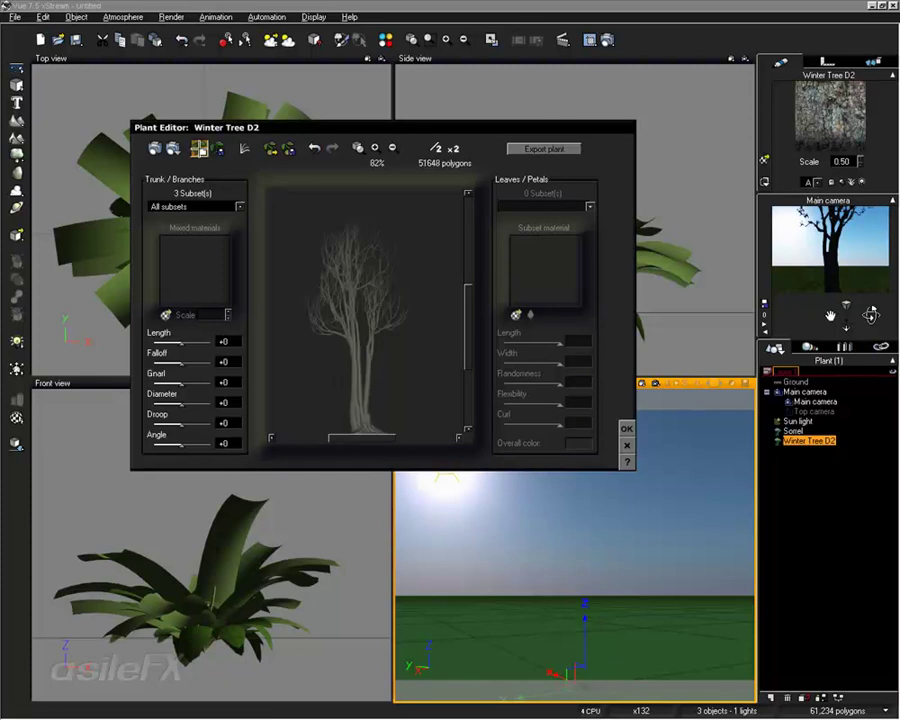
{"action": "left_click", "coordinate": [199, 148]}
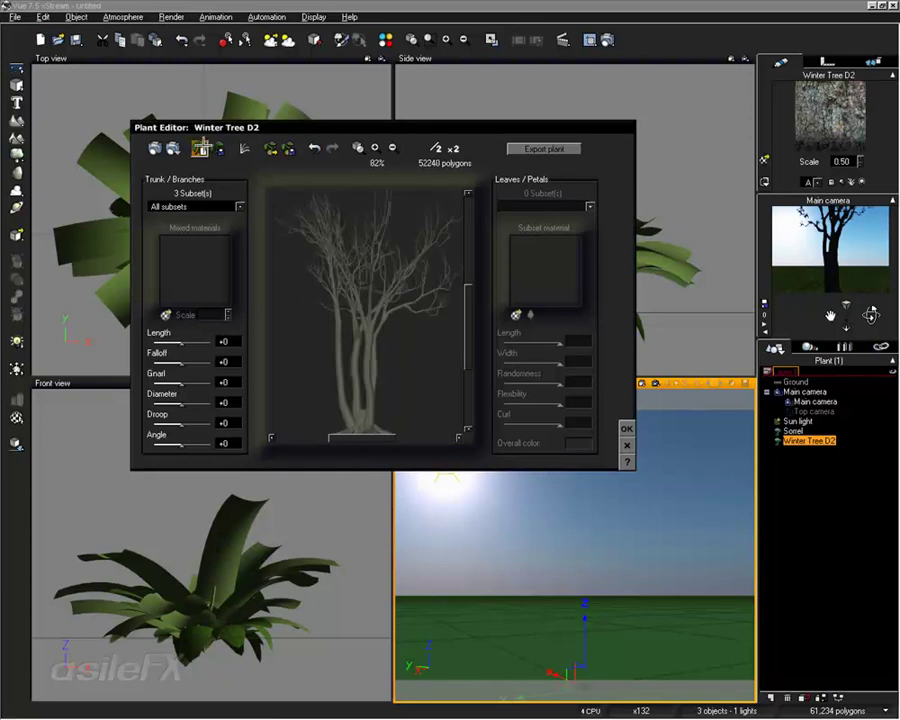
{"action": "left_click", "coordinate": [200, 148]}
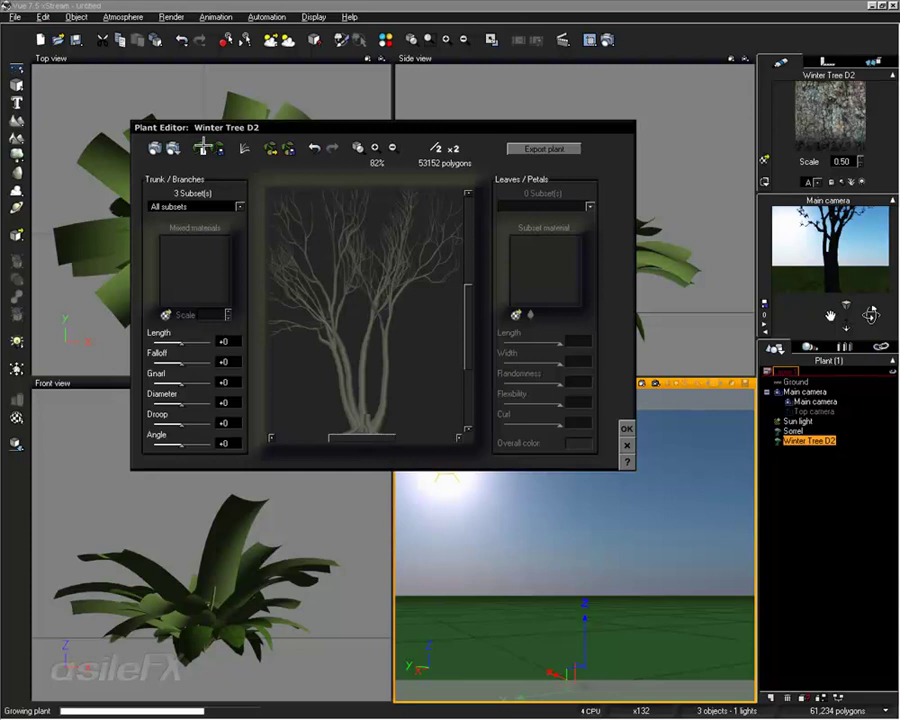
{"action": "left_click", "coordinate": [203, 148]}
{"action": "left_click_drag", "start_coordinate": [438, 320], "coordinate": [460, 294]}
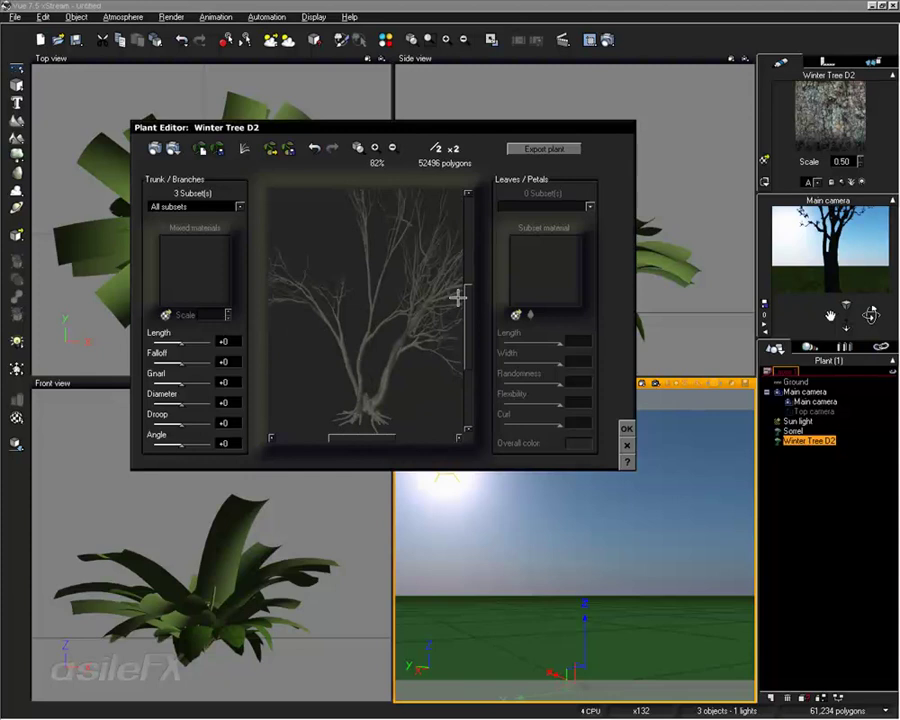
Discard the new tree variations and delete the winter tree from the scene
{"action": "left_click", "coordinate": [628, 446]}
{"action": "key", "text": "Delete"}
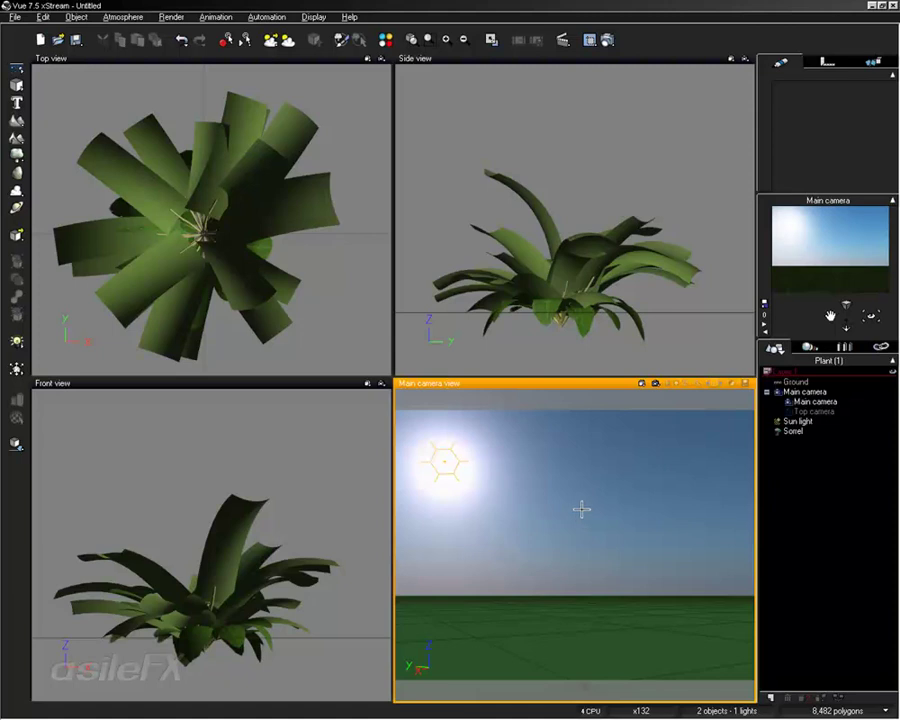
Open the sorrel in the Plant Editor, grow a new variation and inspect it from several angles
{"action": "left_click", "coordinate": [233, 568]}
{"action": "left_click", "coordinate": [252, 575]}
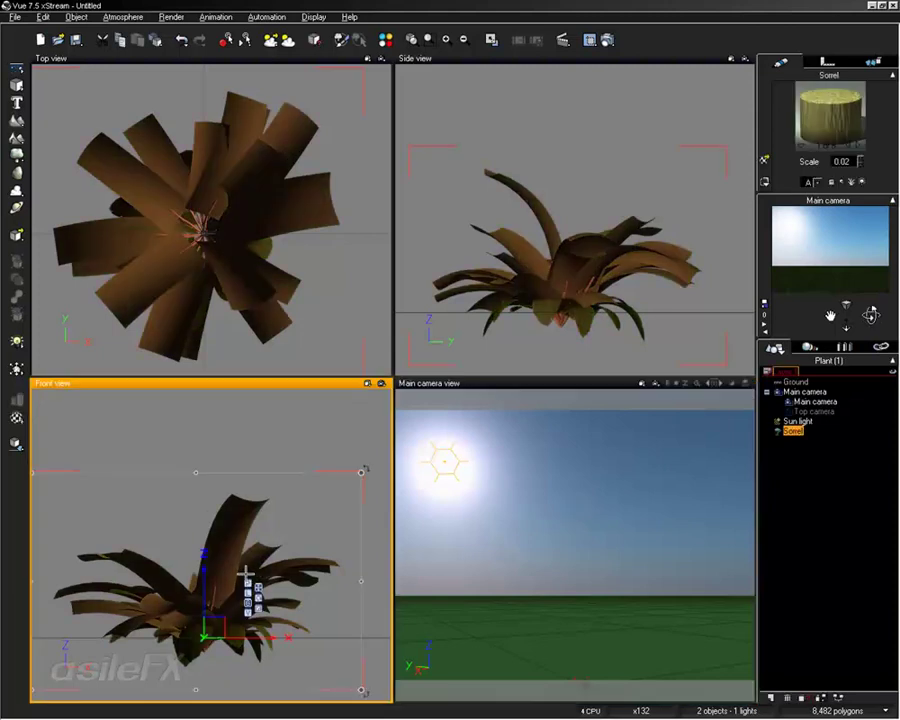
{"action": "right_click", "coordinate": [247, 578]}
{"action": "left_click", "coordinate": [265, 524]}
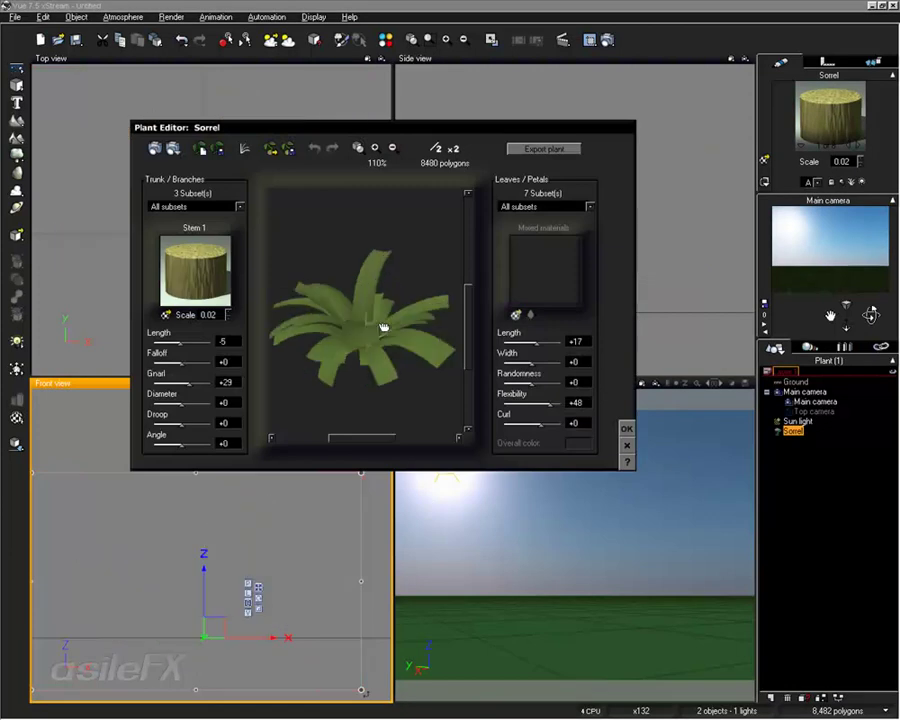
{"action": "mouse_move", "coordinate": [383, 327]}
{"action": "left_mouse_down"}
{"action": "mouse_move", "coordinate": [388, 297]}
{"action": "mouse_move", "coordinate": [390, 313]}
{"action": "left_mouse_up"}
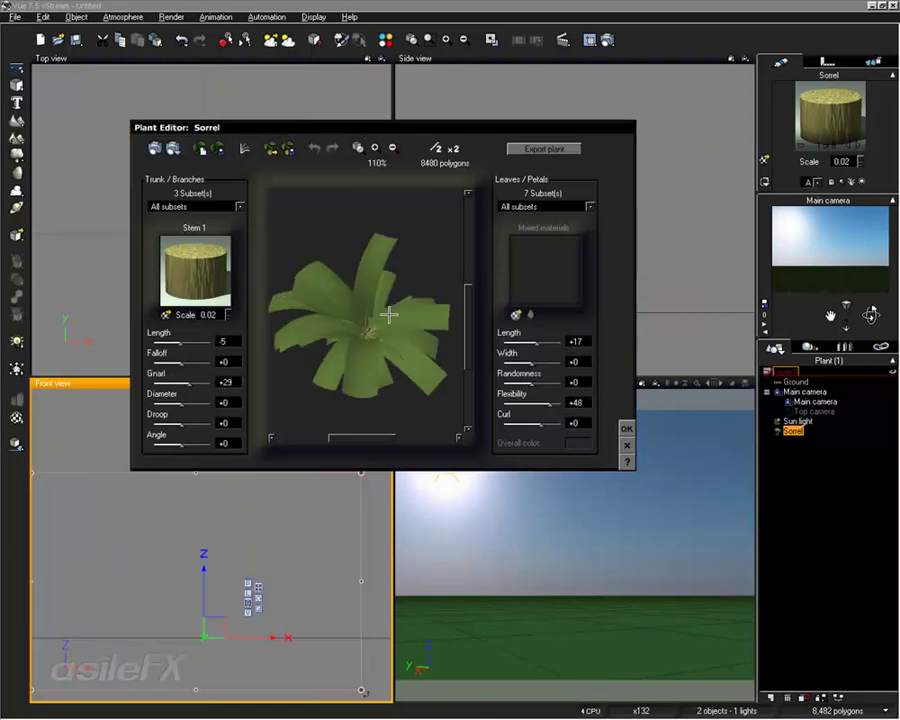
{"action": "left_click", "coordinate": [210, 150]}
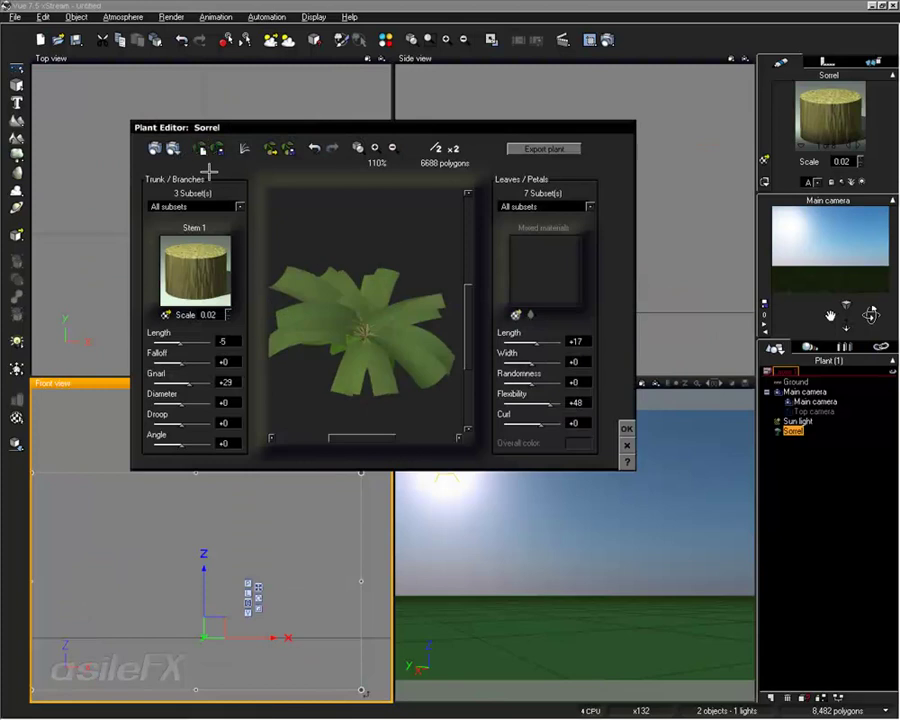
{"action": "left_click_drag", "start_coordinate": [410, 257], "coordinate": [428, 241]}
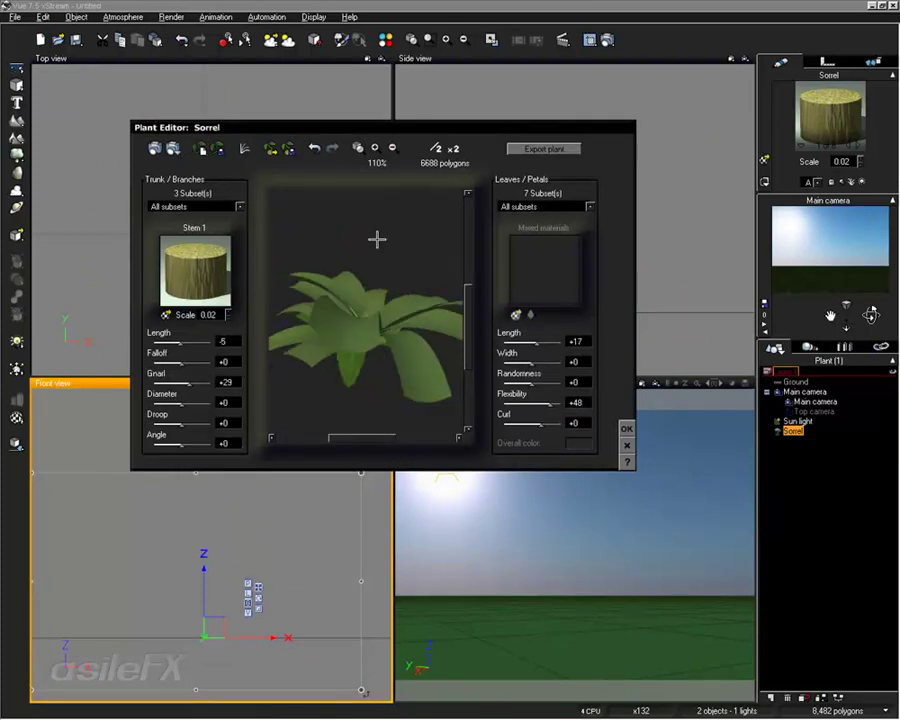
{"action": "left_click_drag", "start_coordinate": [374, 243], "coordinate": [384, 327]}
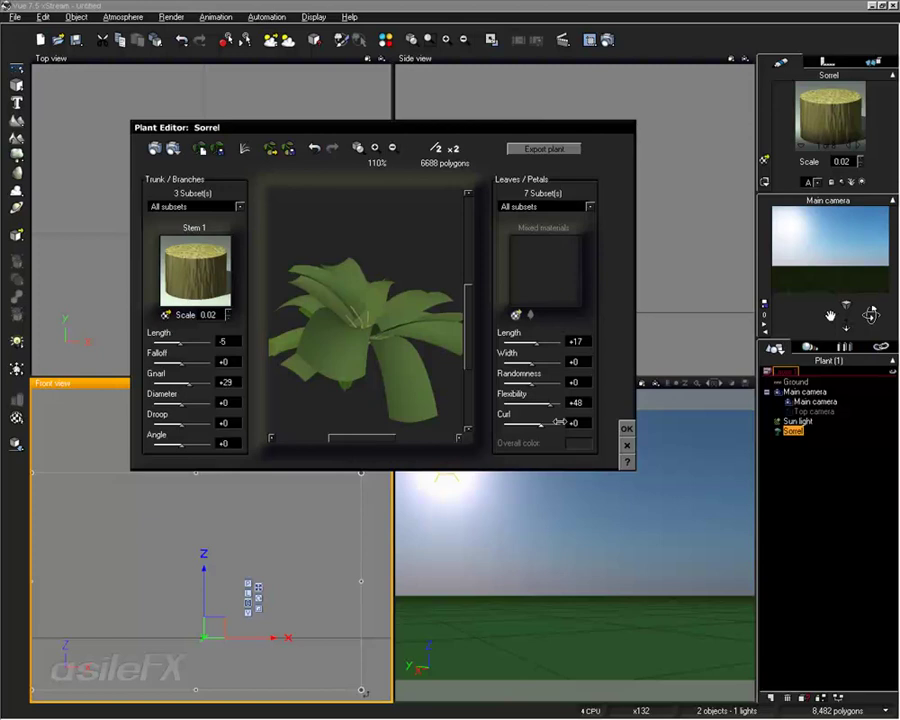
{"action": "left_click_drag", "start_coordinate": [388, 313], "coordinate": [412, 319]}
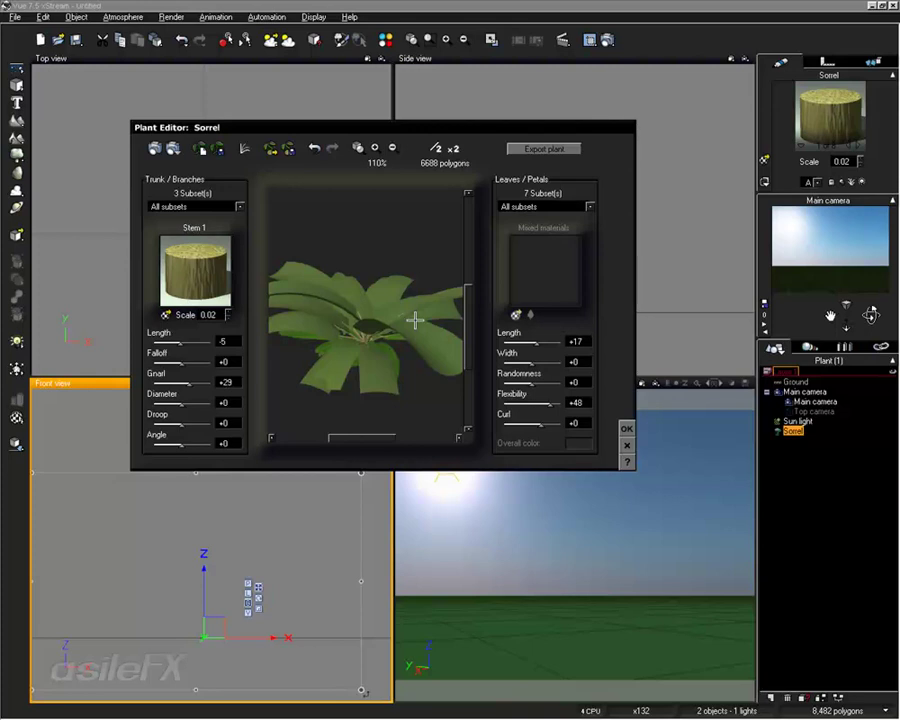
{"action": "left_click_drag", "start_coordinate": [414, 320], "coordinate": [436, 324]}
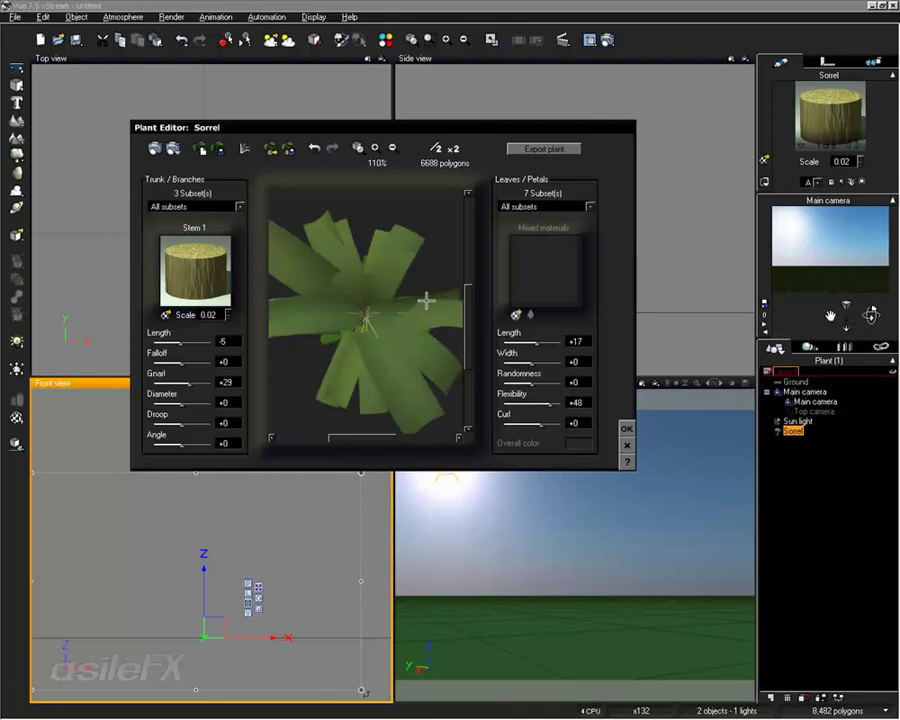
Set the width of the sorrel's Large Leaf 2 subset to +51
{"action": "left_click", "coordinate": [545, 206]}
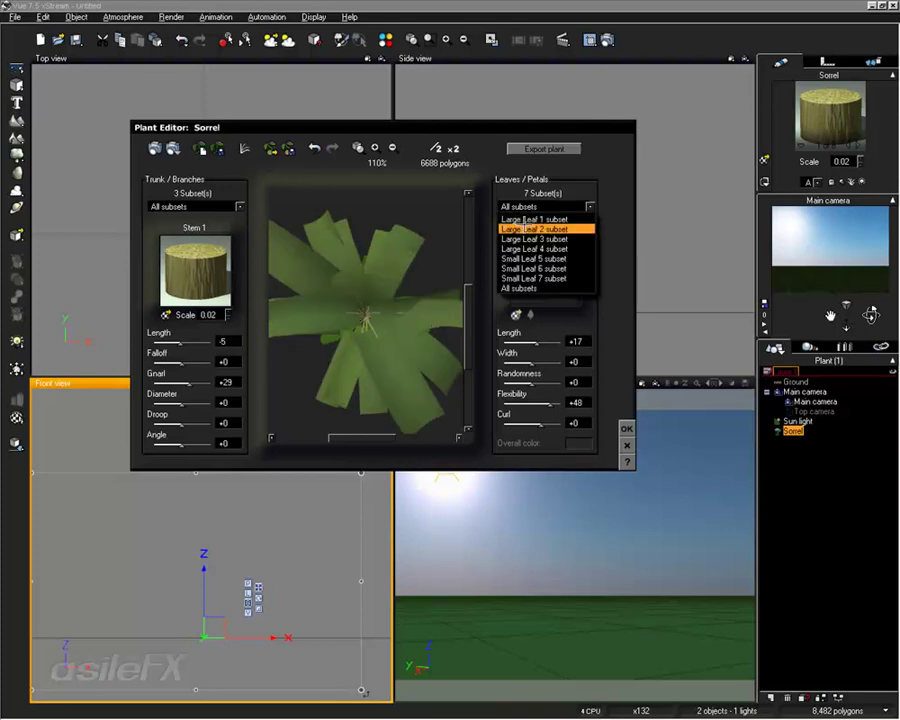
{"action": "left_click", "coordinate": [546, 227]}
{"action": "left_click_drag", "start_coordinate": [544, 356], "coordinate": [557, 362]}
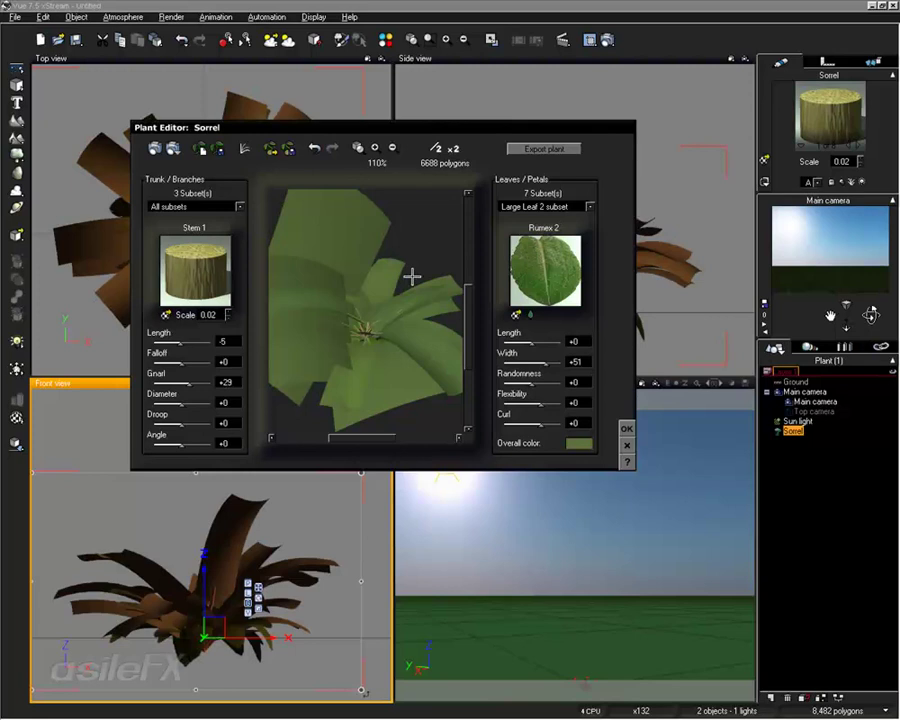
Grow two more variations of the sorrel with the widened Large Leaf 2 subset and inspect them
{"action": "left_click", "coordinate": [205, 148]}
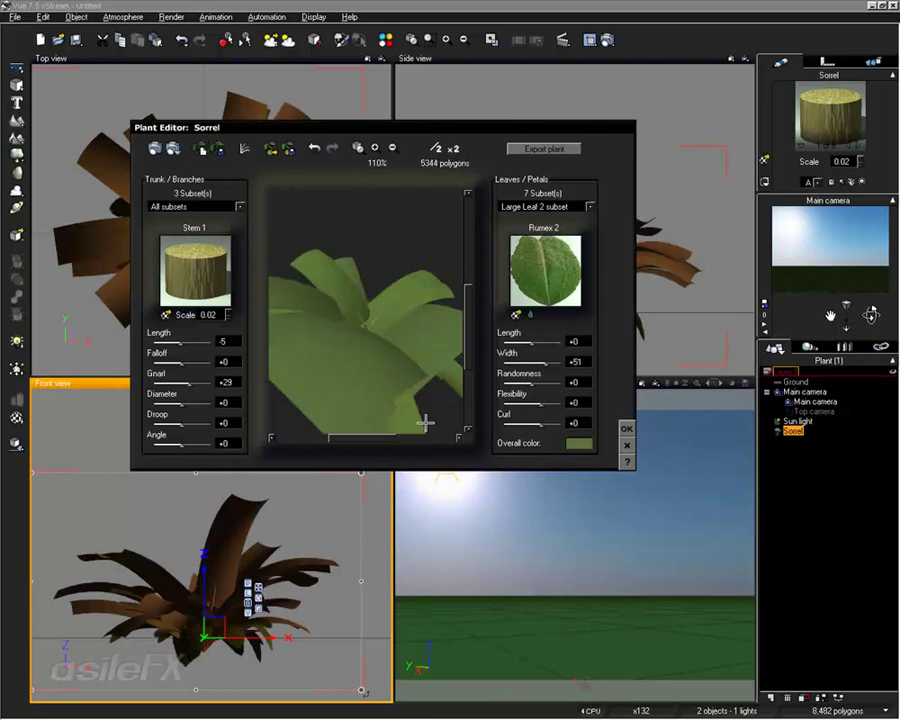
{"action": "left_click", "coordinate": [200, 148]}
{"action": "left_click_drag", "start_coordinate": [263, 269], "coordinate": [408, 251]}
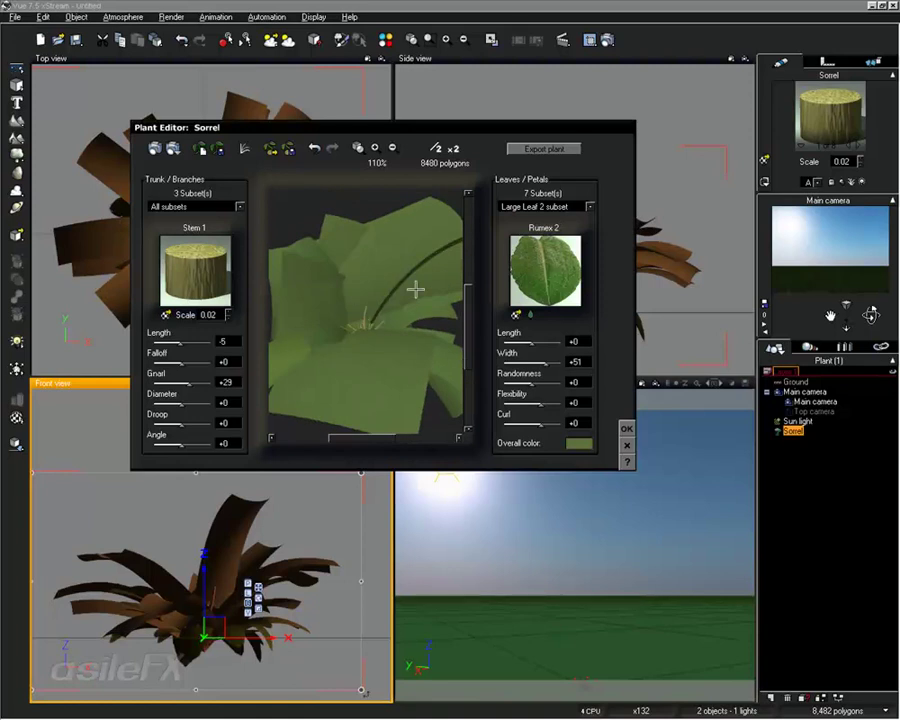
{"action": "left_click_drag", "start_coordinate": [402, 313], "coordinate": [410, 336]}
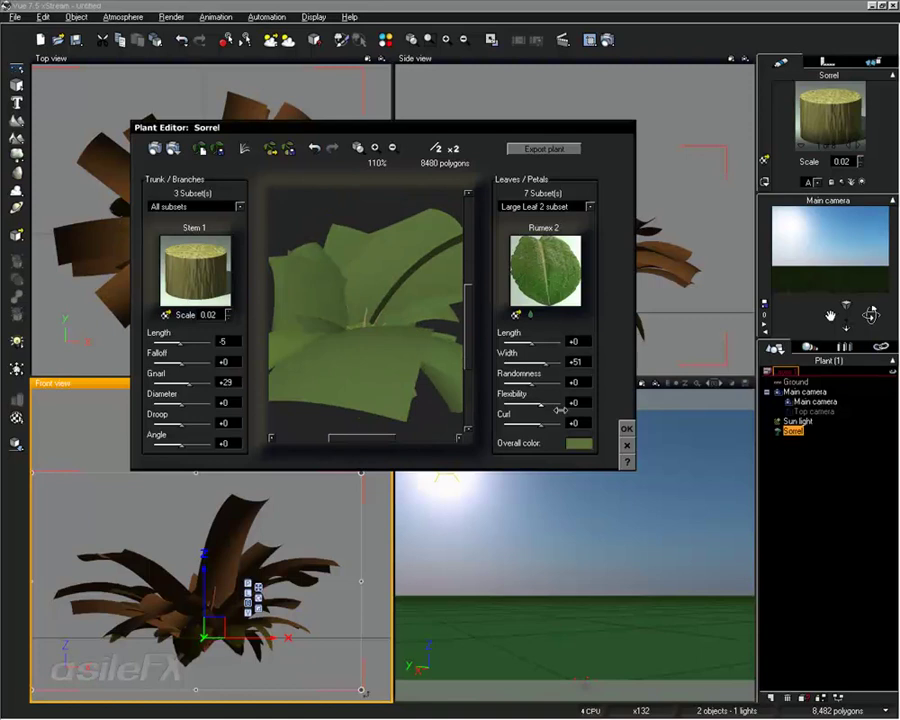
Discard the sorrel's Plant Editor changes and delete the sorrel from the scene
{"action": "left_click", "coordinate": [630, 449]}
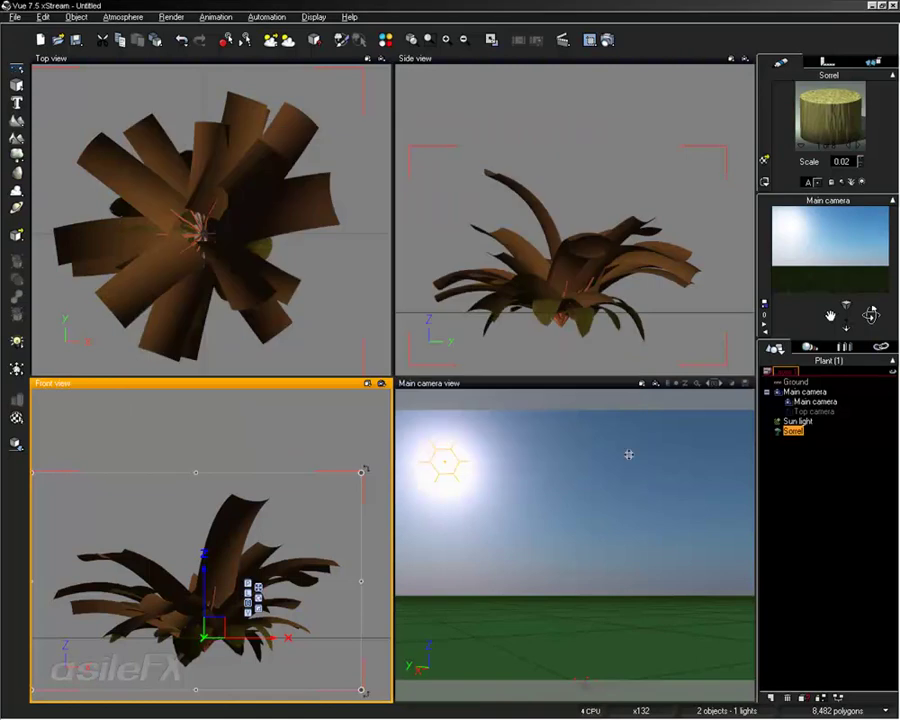
{"action": "left_click", "coordinate": [568, 268]}
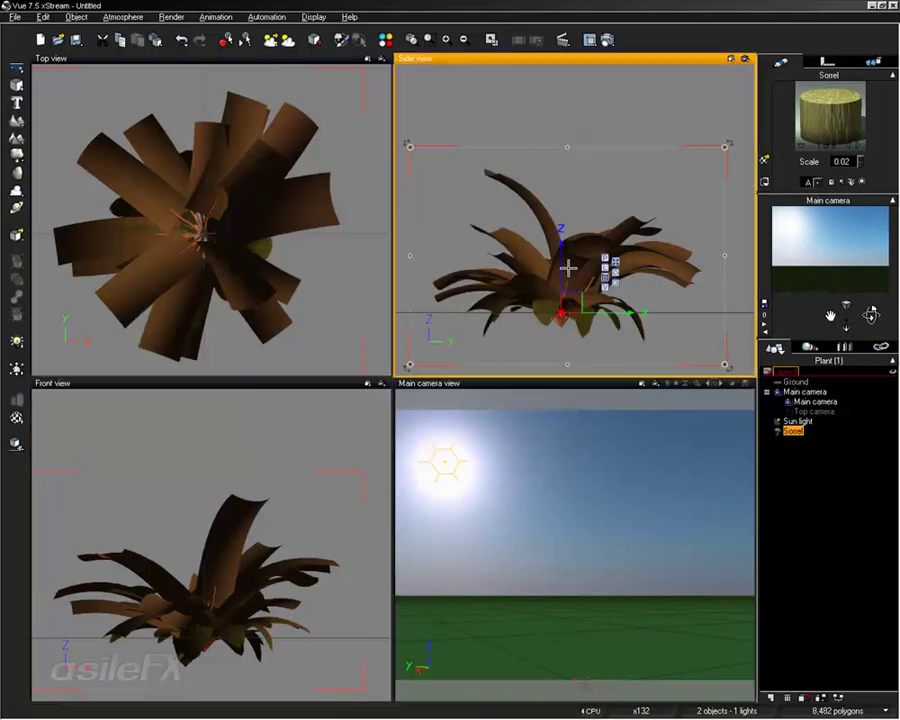
{"action": "key", "text": "Delete"}
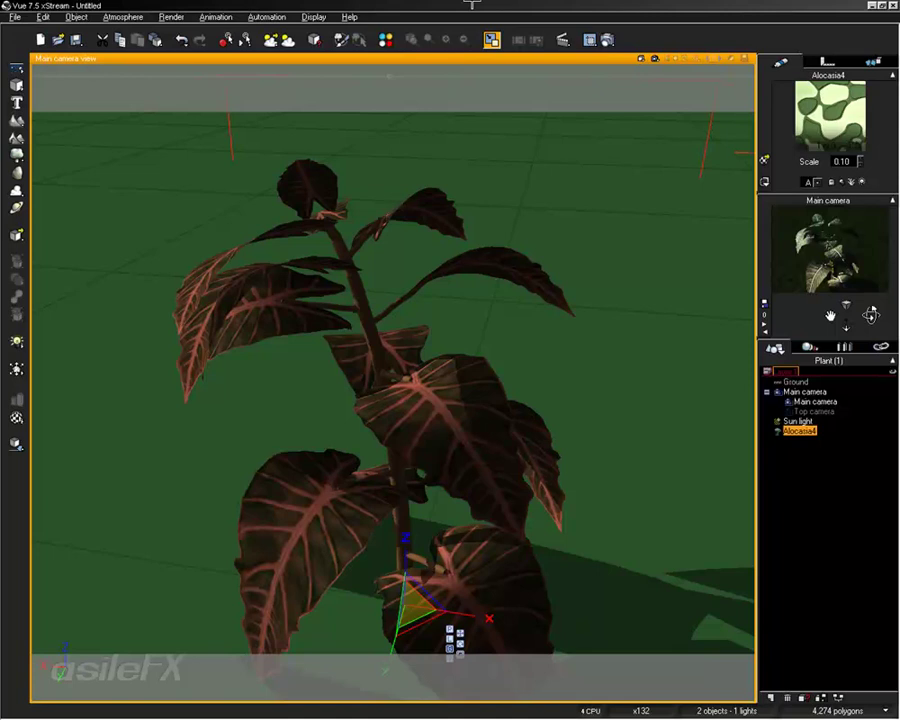
Open the Alocasia4 plant in the Plant Editor and examine its leaves and stem from different angles
{"action": "right_click", "coordinate": [406, 256]}
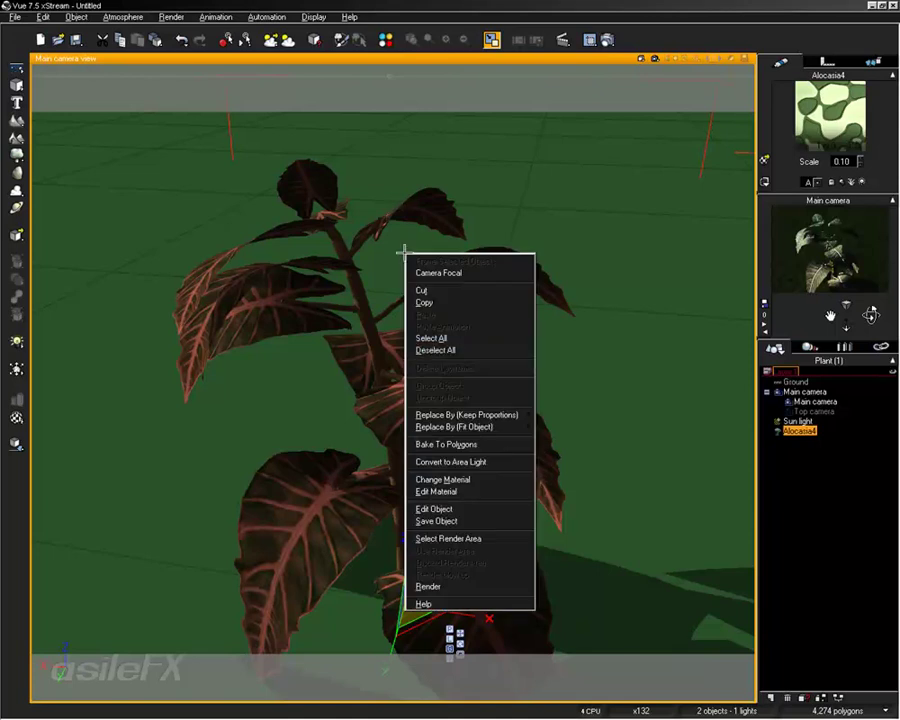
{"action": "left_click", "coordinate": [492, 509]}
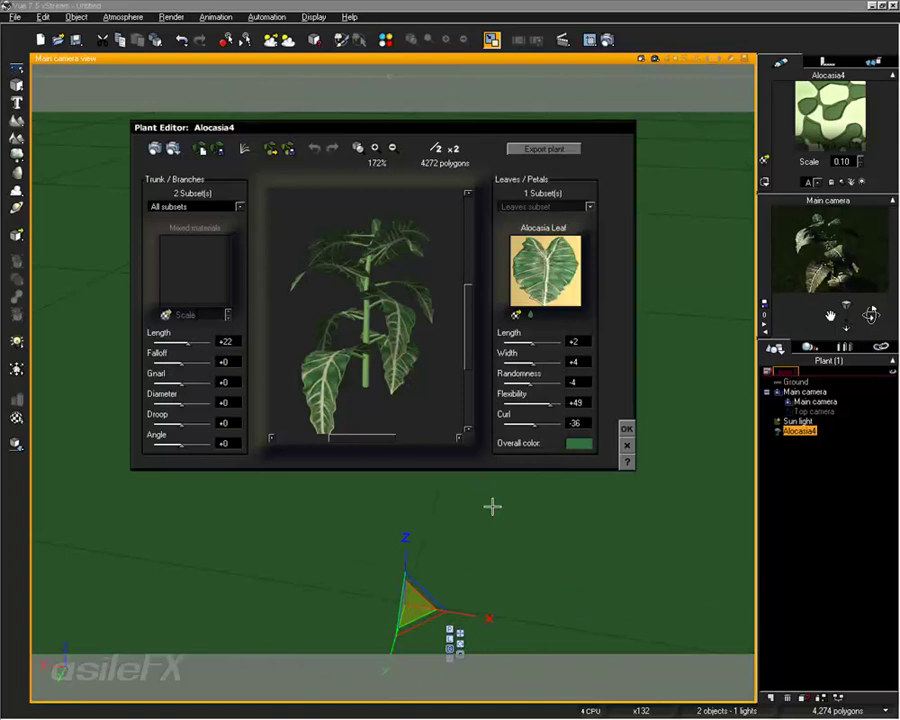
{"action": "left_click_drag", "start_coordinate": [474, 448], "coordinate": [400, 311]}
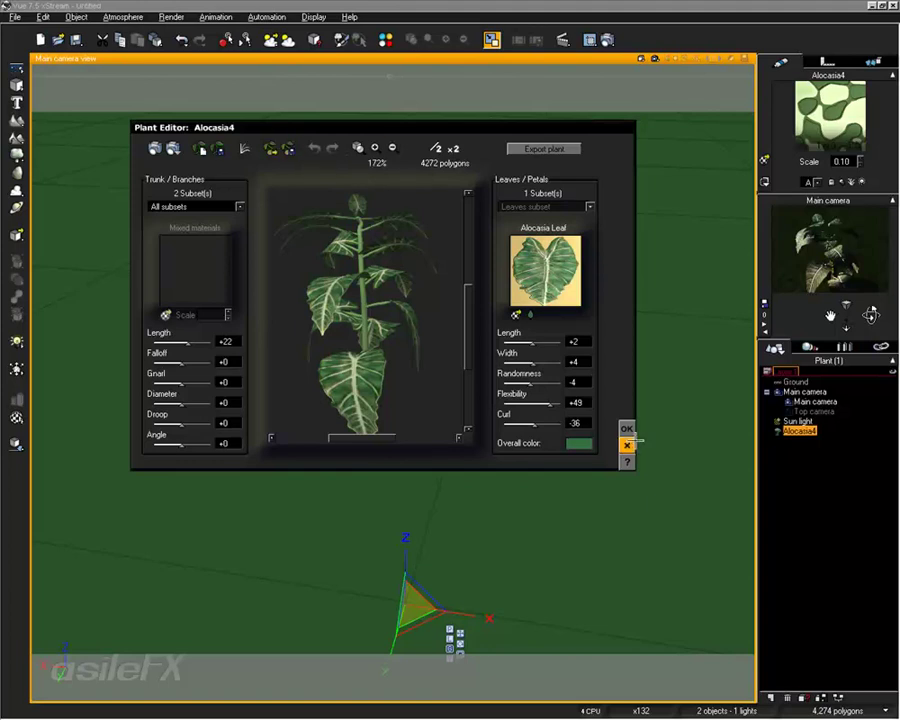
Close the Plant Editor and reopen it on the Alocasia4 plant to look at the option for saving the plant species
{"action": "left_click", "coordinate": [627, 428]}
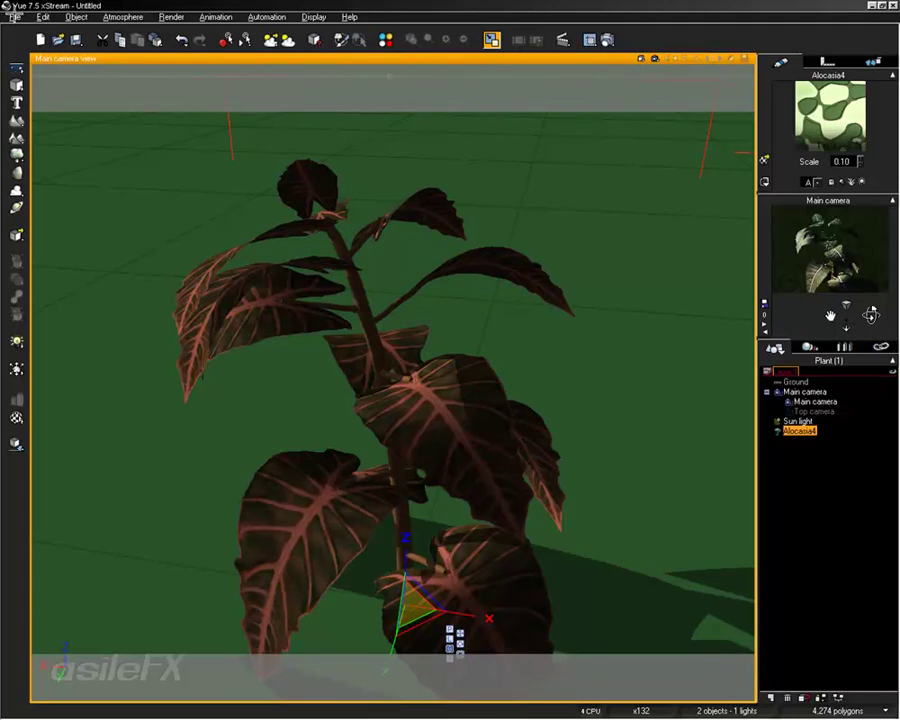
{"action": "right_click", "coordinate": [40, 73]}
{"action": "right_click", "coordinate": [415, 298]}
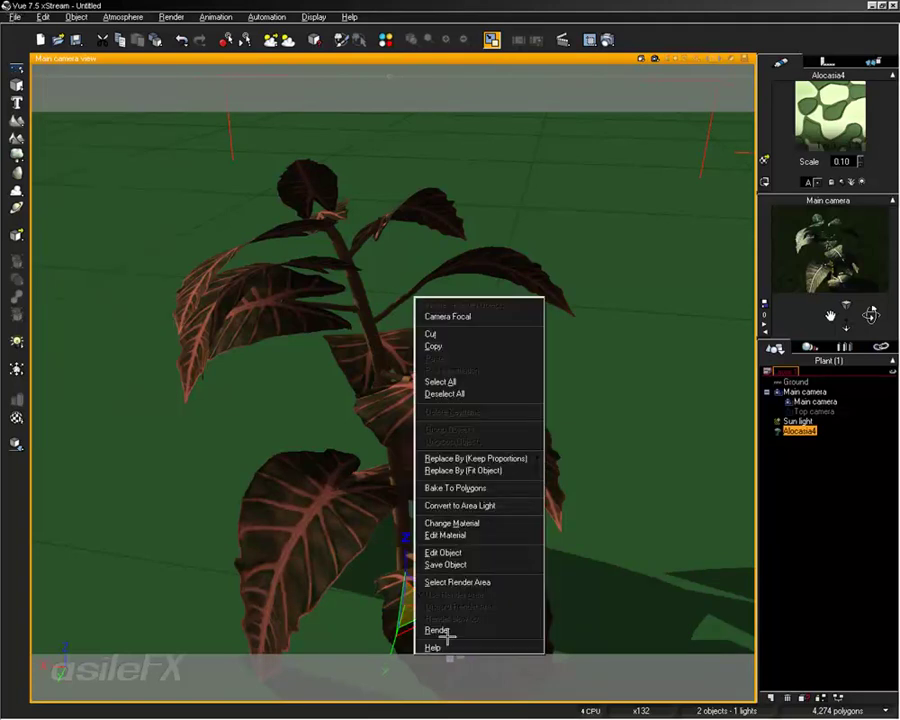
{"action": "left_click", "coordinate": [455, 552]}
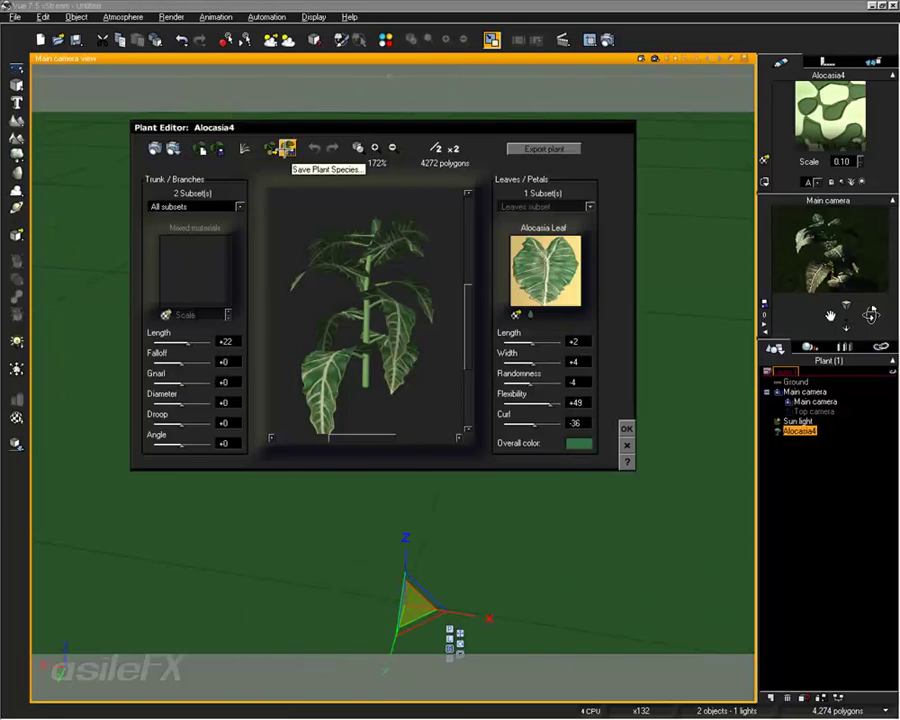
Close the Plant Editor and delete the Alocasia4 plant from the scene
{"action": "left_click", "coordinate": [627, 428]}
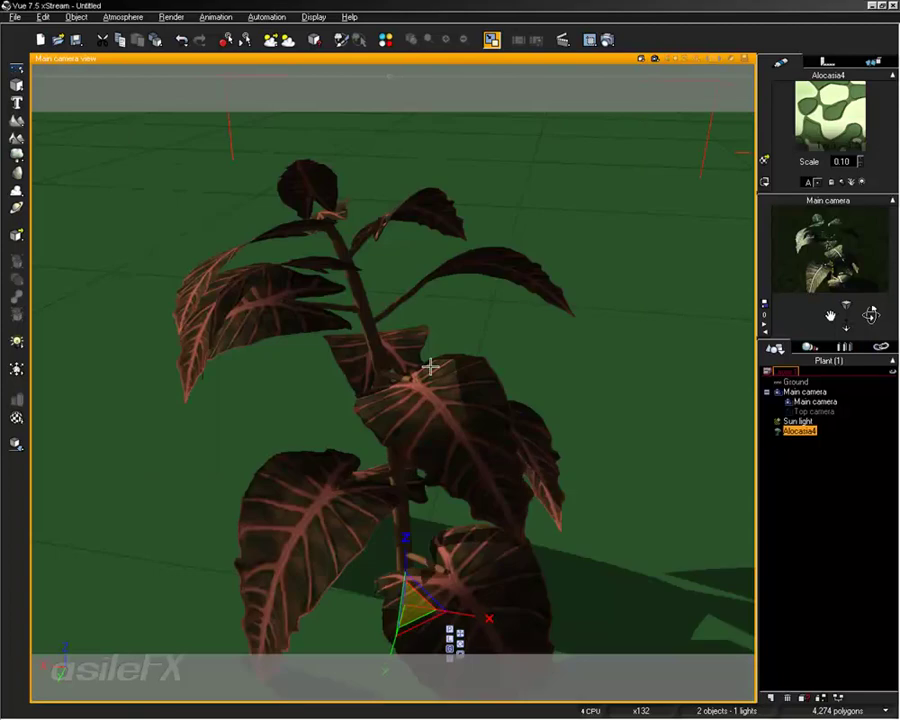
{"action": "key", "text": "Delete"}
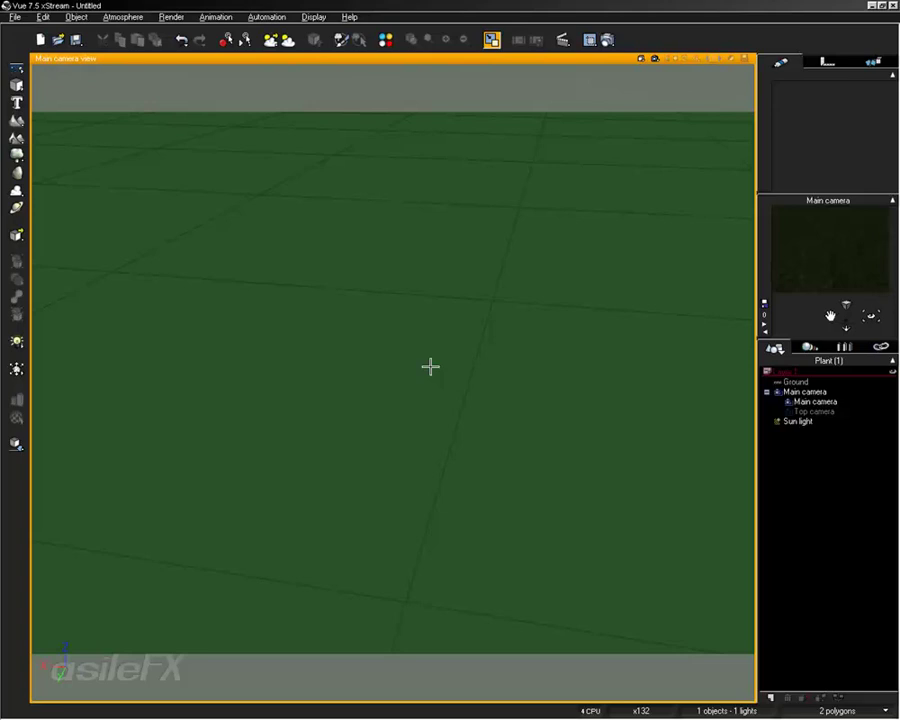
{"action": "right_click", "coordinate": [17, 155]}
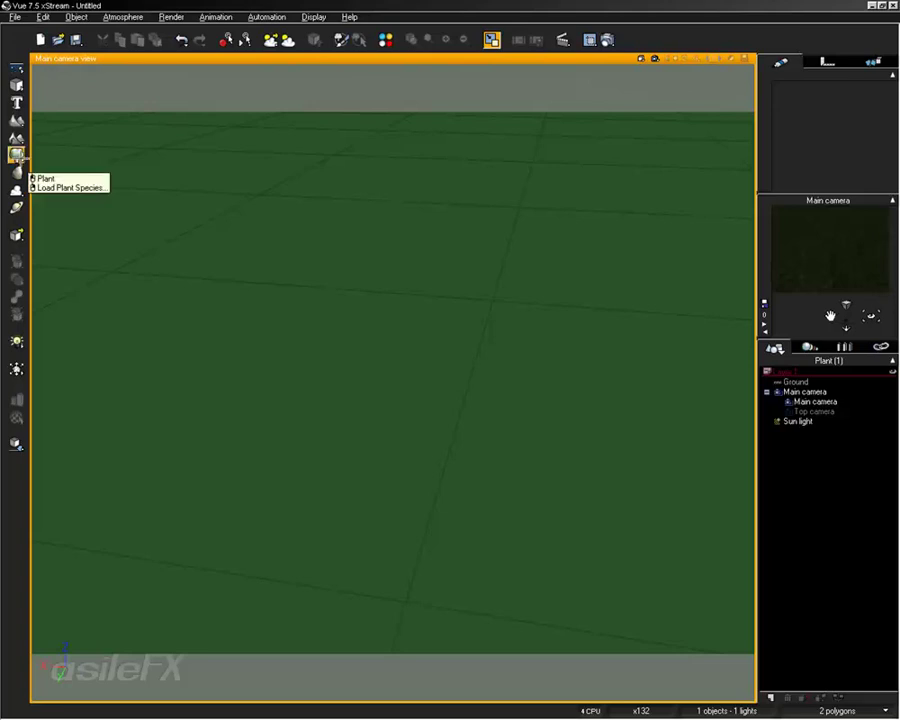
{"action": "left_click", "coordinate": [45, 178]}
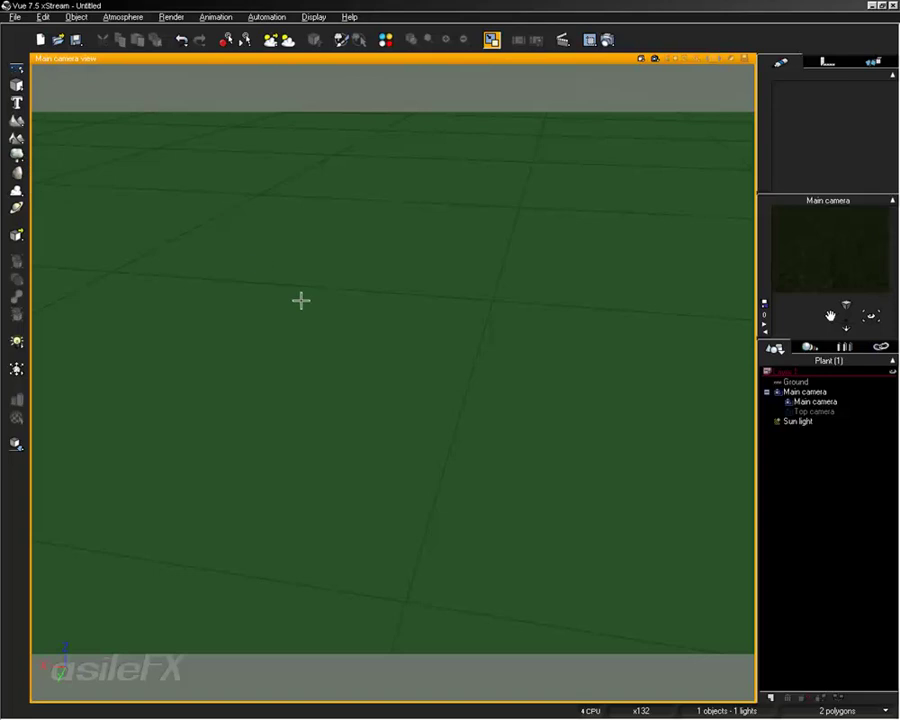